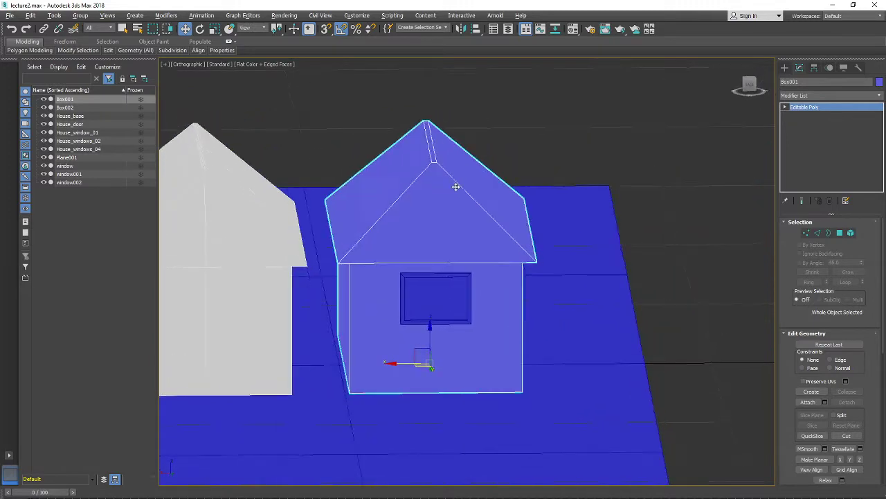
# Delete the ground plane beneath the two houses
pyautogui.keyDown('alt'); pyautogui.moveTo(421, 234); pyautogui.dragTo(429, 252, button='middle'); pyautogui.keyUp('alt')
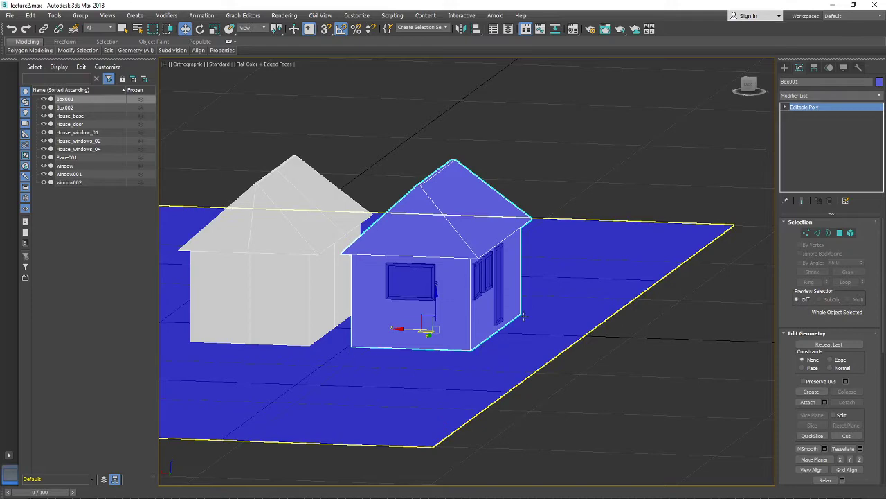
pyautogui.scroll(5, 524, 317)
pyautogui.scroll(-3, 543, 301)
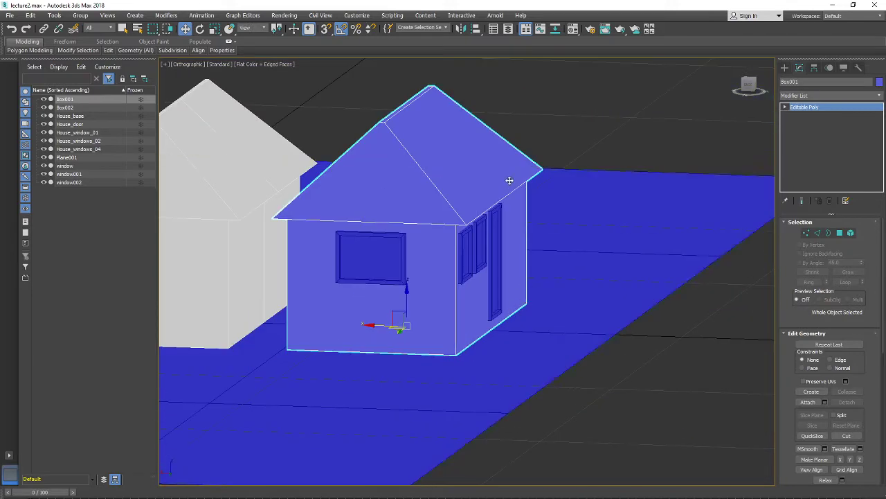
pyautogui.scroll(-3, 364, 307)
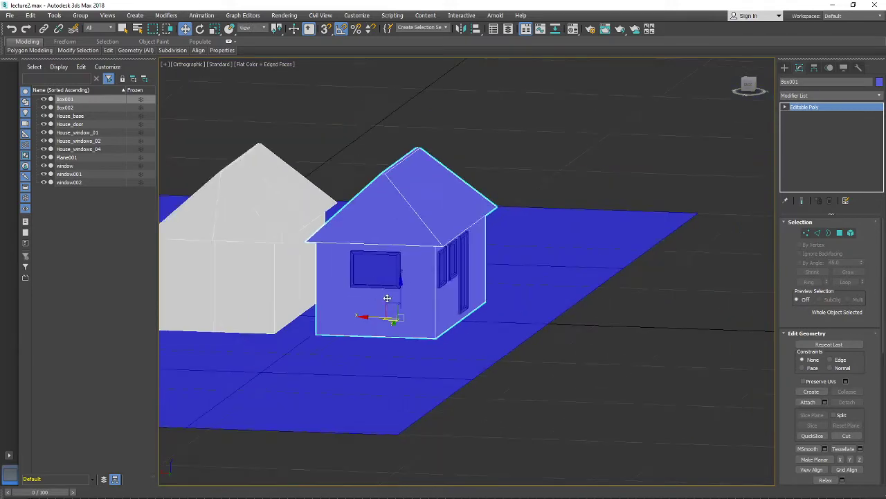
pyautogui.keyDown('alt'); pyautogui.moveTo(394, 298); pyautogui.dragTo(433, 300, button='middle'); pyautogui.keyUp('alt')
pyautogui.click(506, 383)
pyautogui.moveTo(506, 383); pyautogui.dragTo(544, 356, button='middle')
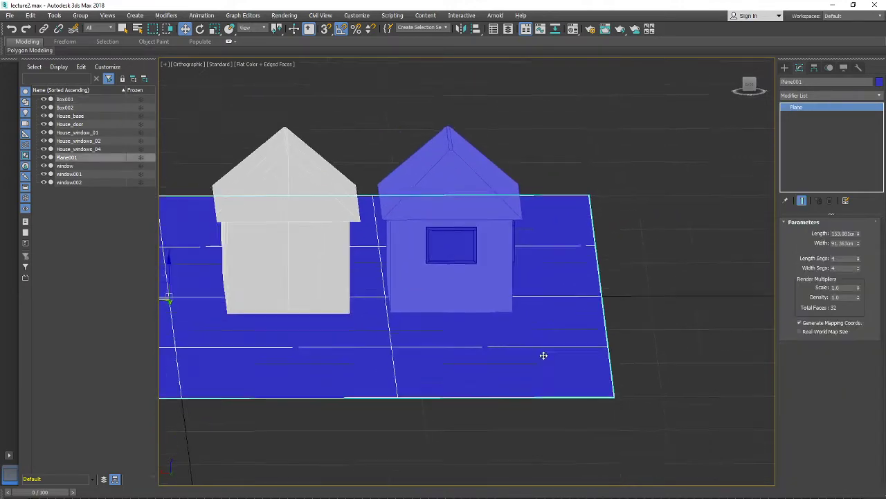
pyautogui.scroll(3, 475, 309)
pyautogui.scroll(-5, 504, 340)
pyautogui.press('Delete')
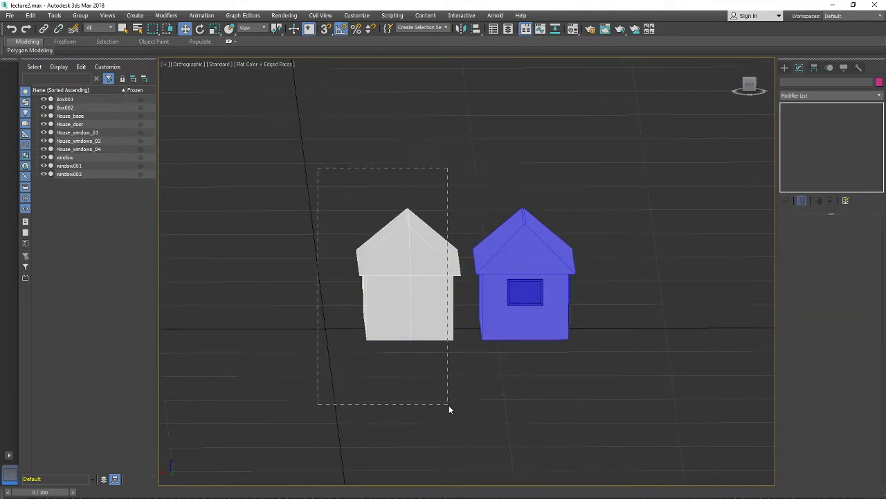
# Delete the white house together with its windows and door, keeping only the blue house
pyautogui.moveTo(449, 405); pyautogui.dragTo(449, 405)
pyautogui.press('Delete')
pyautogui.moveTo(436, 298); pyautogui.dragTo(405, 298, button='middle')
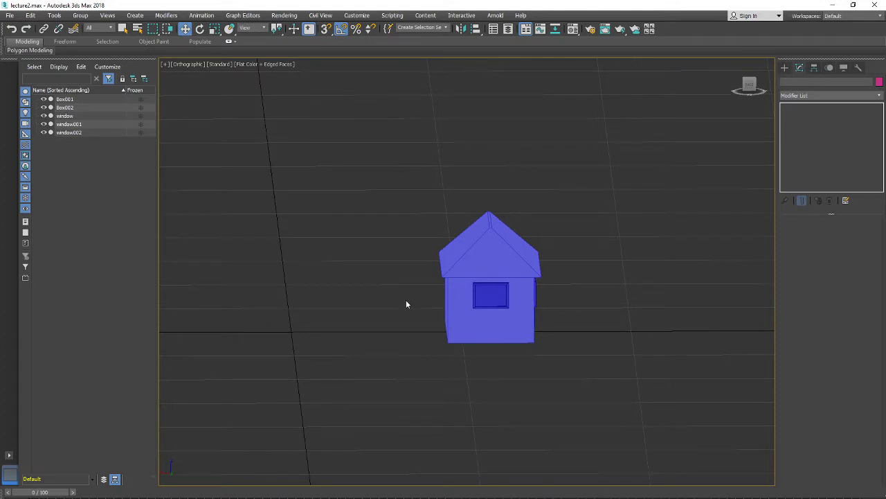
pyautogui.press('x')
pyautogui.click(514, 303)
pyautogui.click(544, 303)
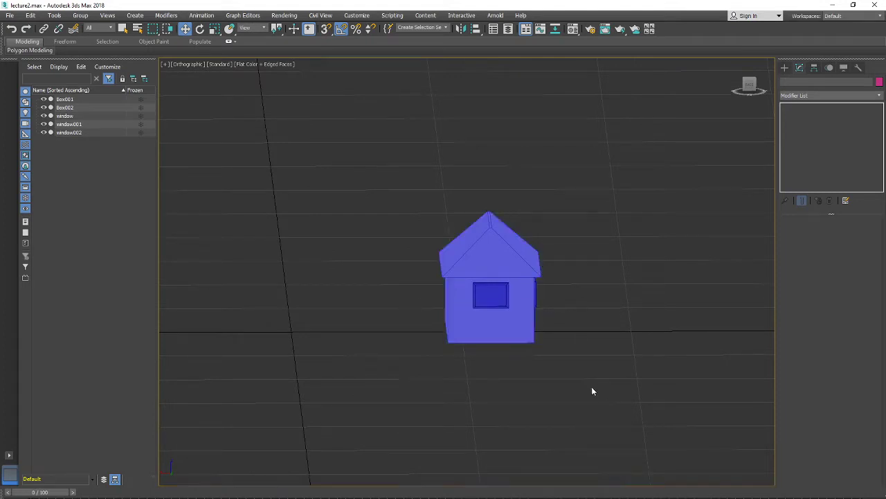
# Select all parts of the blue house together and view them up close
pyautogui.hotkey('ctrl', 'a')
pyautogui.keyDown('alt'); pyautogui.moveTo(592, 391); pyautogui.dragTo(503, 339, button='middle'); pyautogui.keyUp('alt')
pyautogui.click(485, 311)
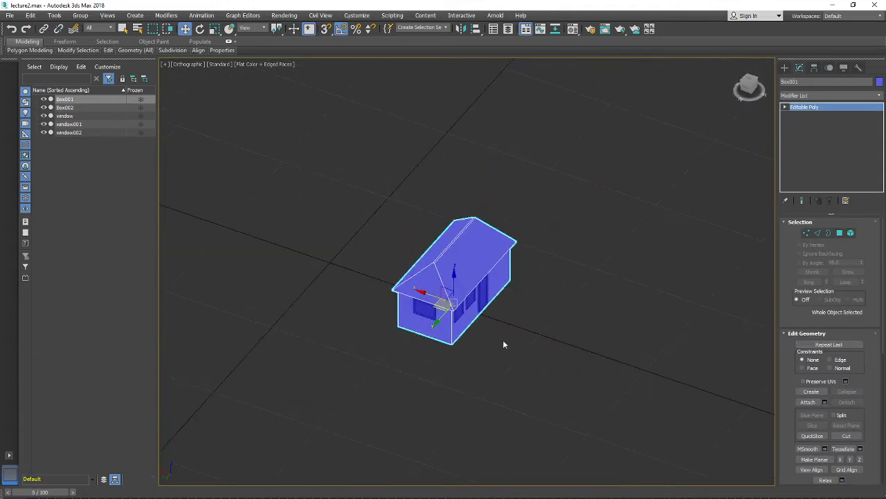
pyautogui.moveTo(354, 155); pyautogui.dragTo(354, 155)
pyautogui.keyDown('alt'); pyautogui.moveTo(593, 282); pyautogui.dragTo(482, 252, button='middle'); pyautogui.keyUp('alt')
pyautogui.scroll(5, 468, 254)
pyautogui.scroll(2, 483, 252)
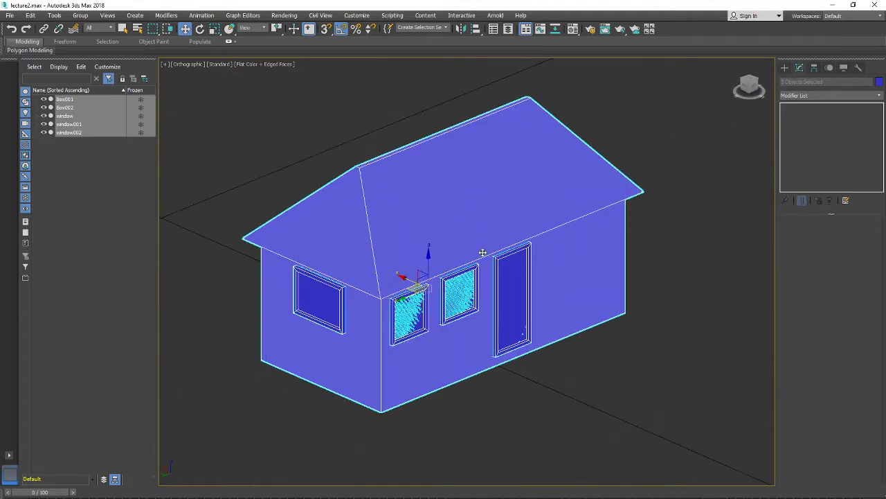
# Select only the house body and widen the command panel to show its Editable Poly settings in two columns
pyautogui.click(368, 338)
pyautogui.keyDown('alt'); pyautogui.moveTo(511, 301); pyautogui.dragTo(497, 308, button='middle'); pyautogui.keyUp('alt')
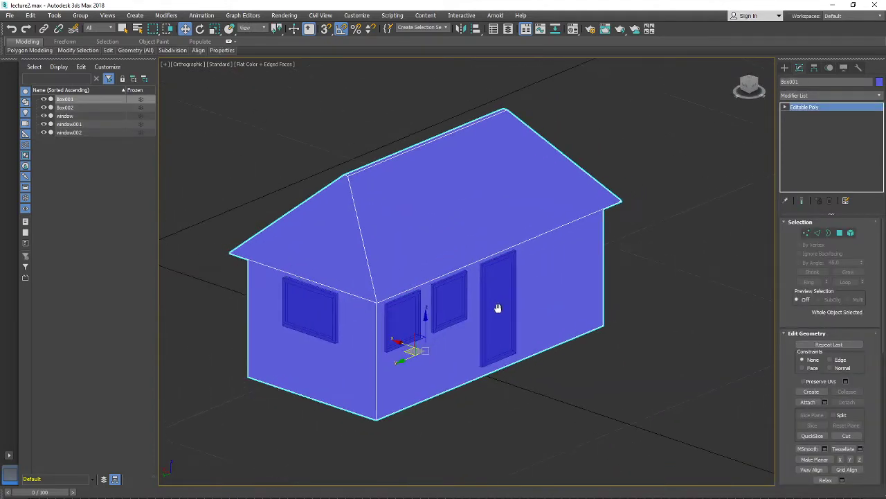
pyautogui.moveTo(775, 300); pyautogui.dragTo(647, 301)
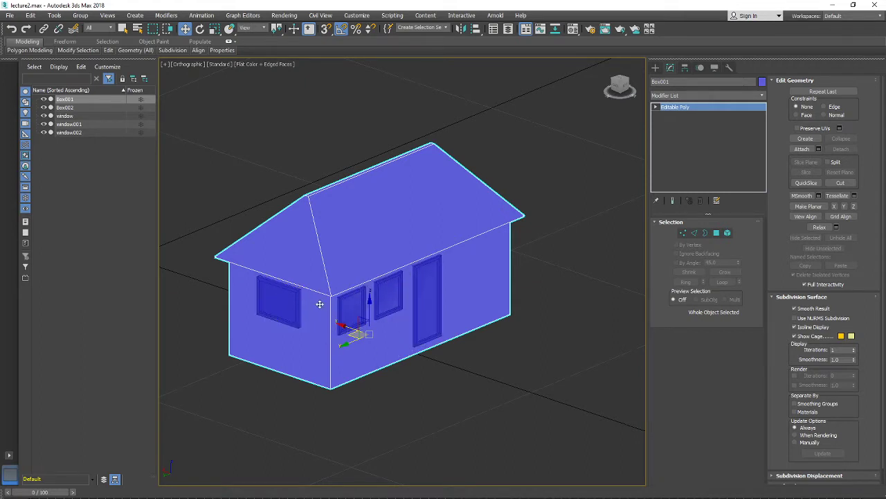
# Select each window and the door individually to check which parts of the house are separate objects
pyautogui.click(296, 293)
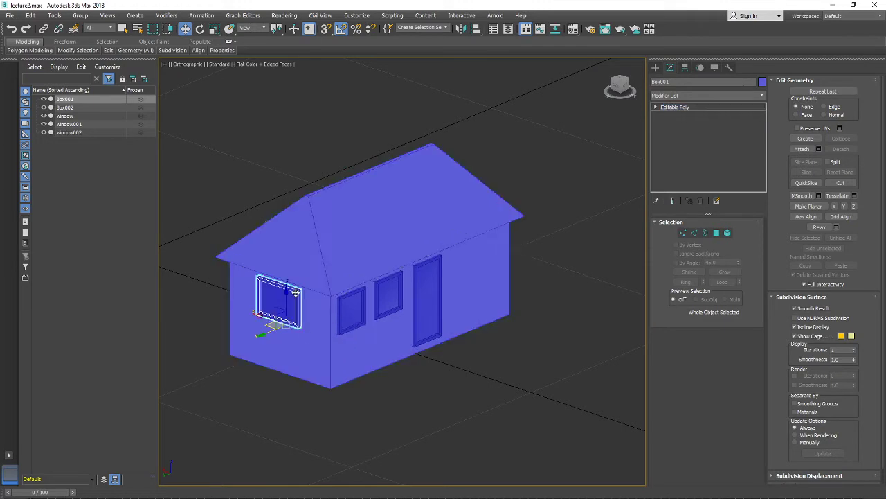
pyautogui.click(357, 302)
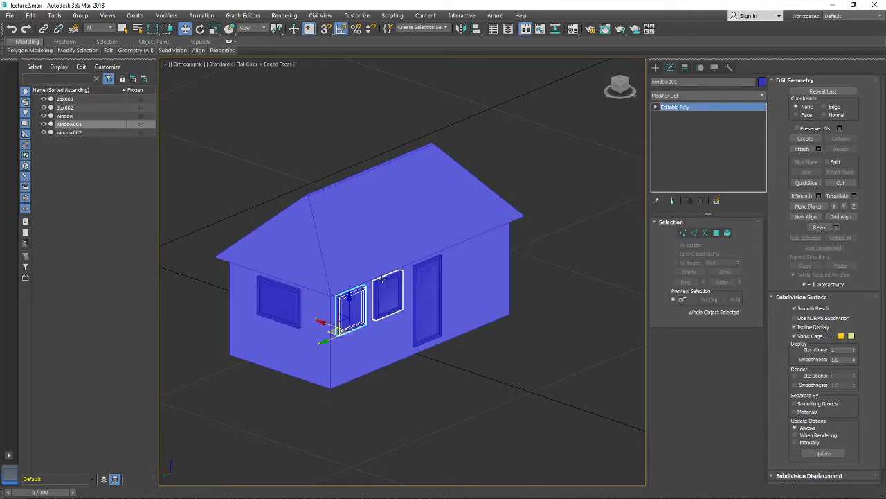
pyautogui.click(388, 290)
pyautogui.click(438, 264)
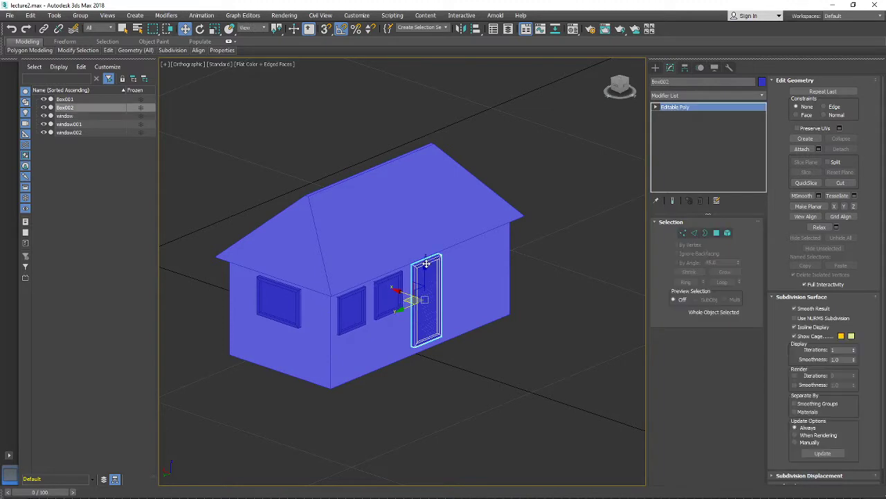
pyautogui.click(291, 288)
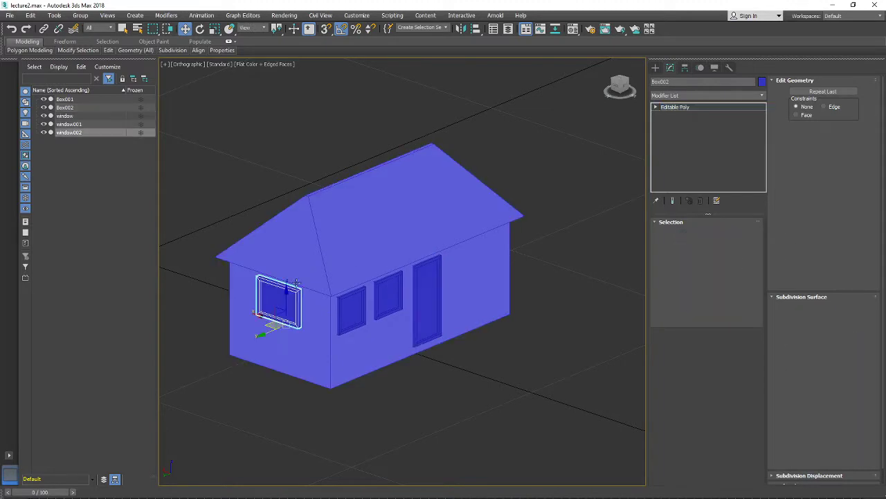
# Attach the three windows and the door to the house body so they form a single Editable Poly
pyautogui.click(324, 243)
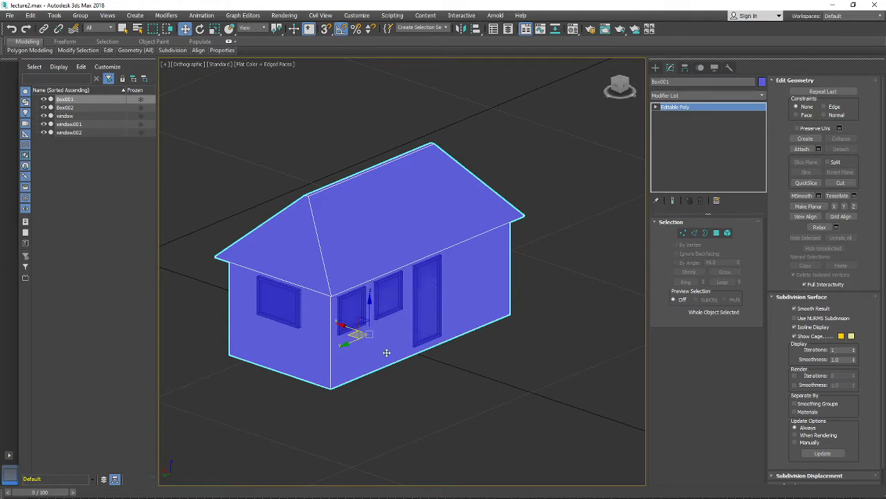
pyautogui.keyDown('alt'); pyautogui.moveTo(429, 331); pyautogui.dragTo(458, 339, button='middle'); pyautogui.keyUp('alt')
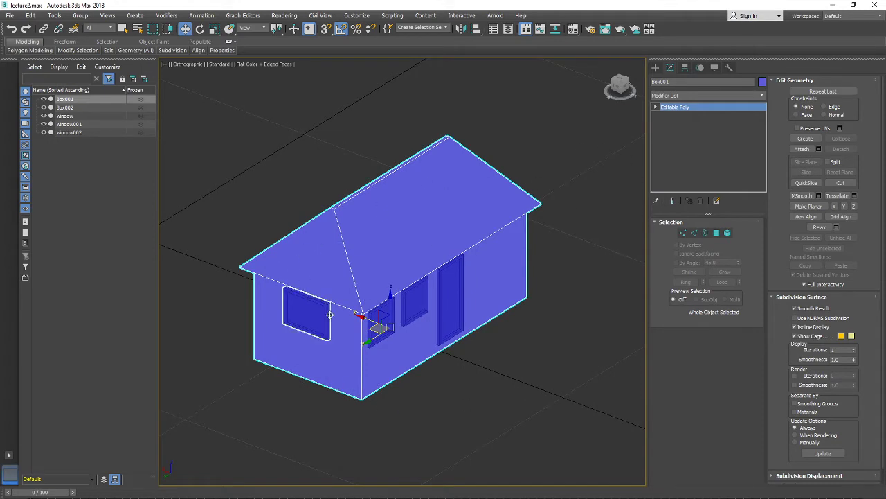
pyautogui.scroll(8, 427, 272)
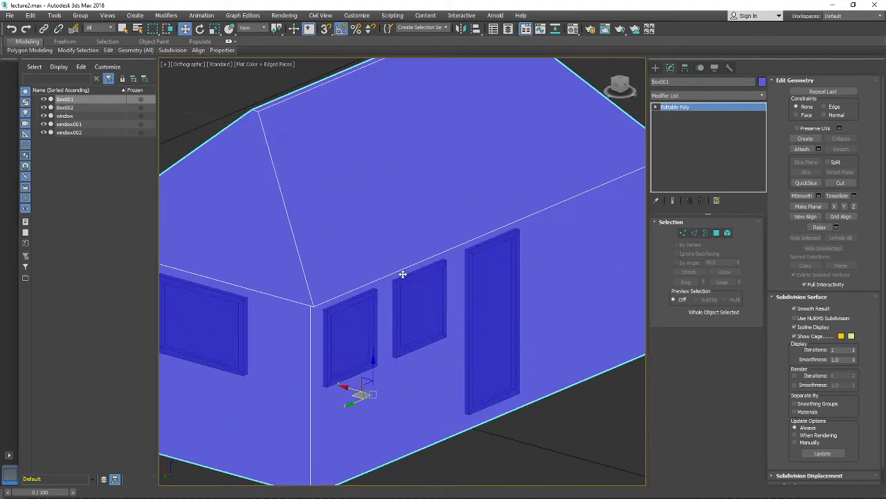
pyautogui.press('z')
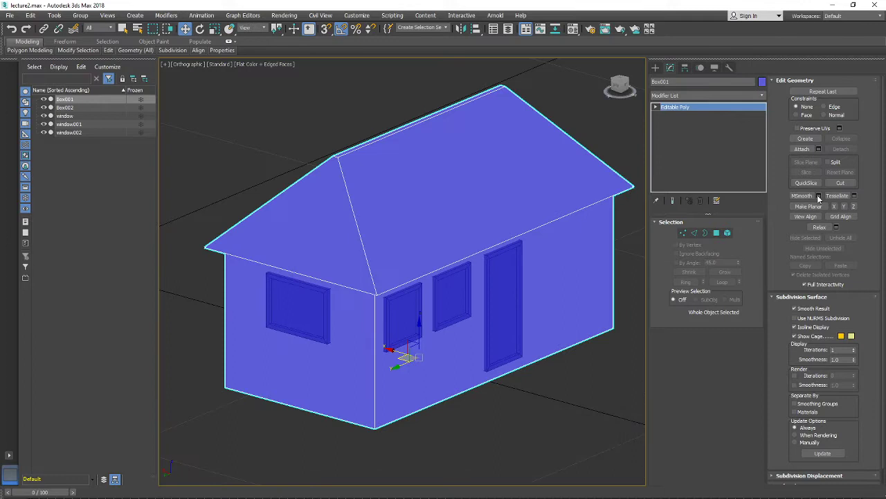
pyautogui.click(802, 151)
pyautogui.click(802, 149)
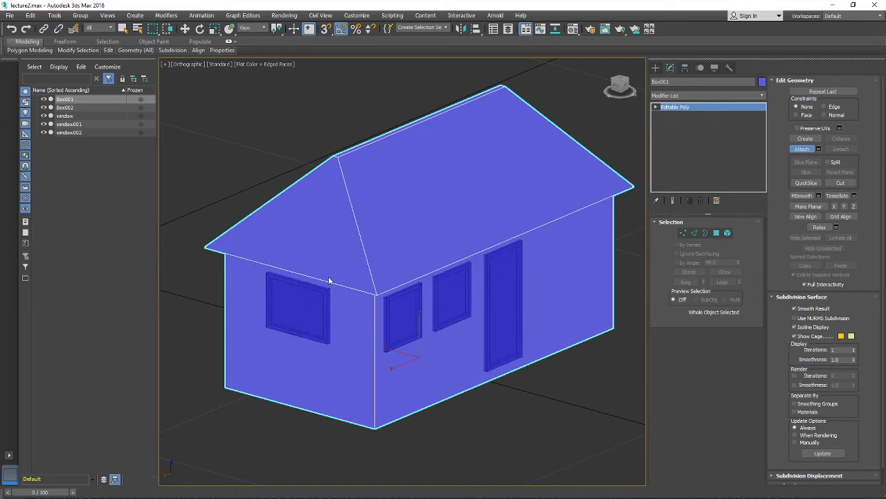
pyautogui.click(297, 297)
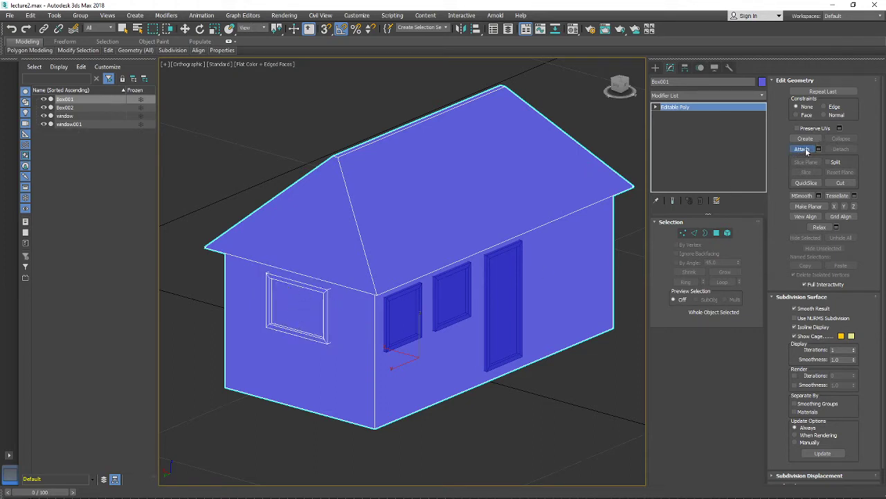
pyautogui.click(409, 292)
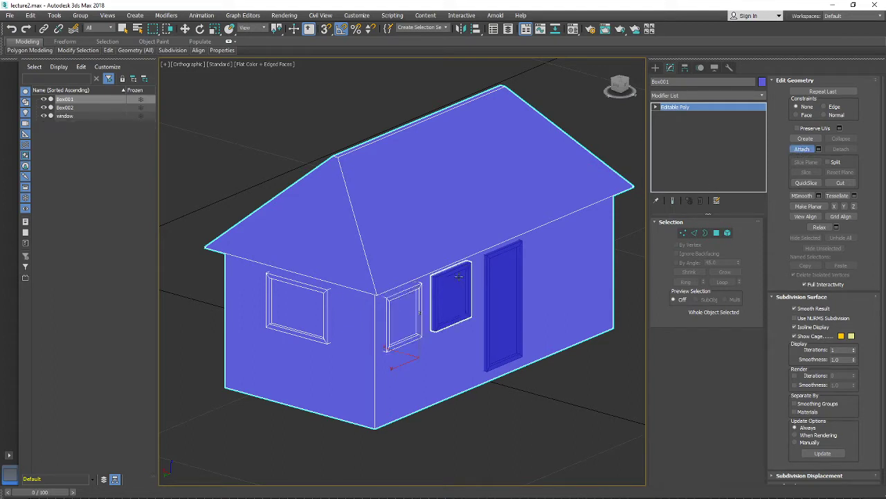
pyautogui.click(459, 281)
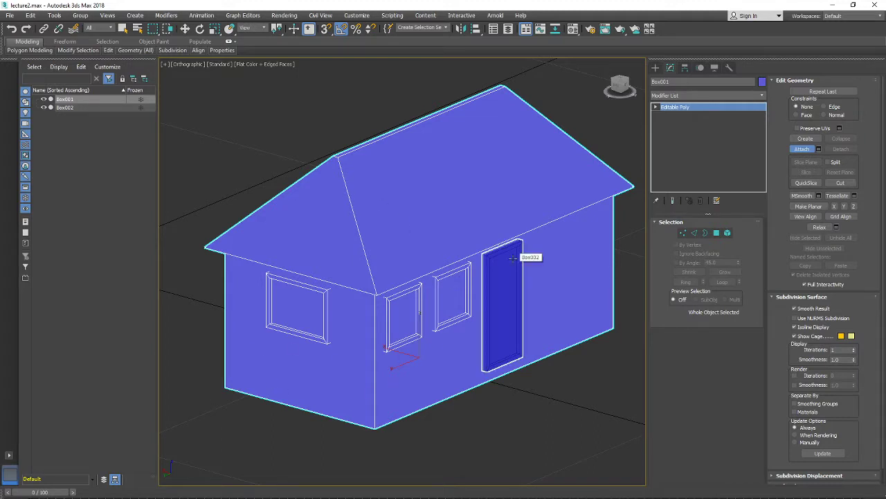
pyautogui.click(514, 261)
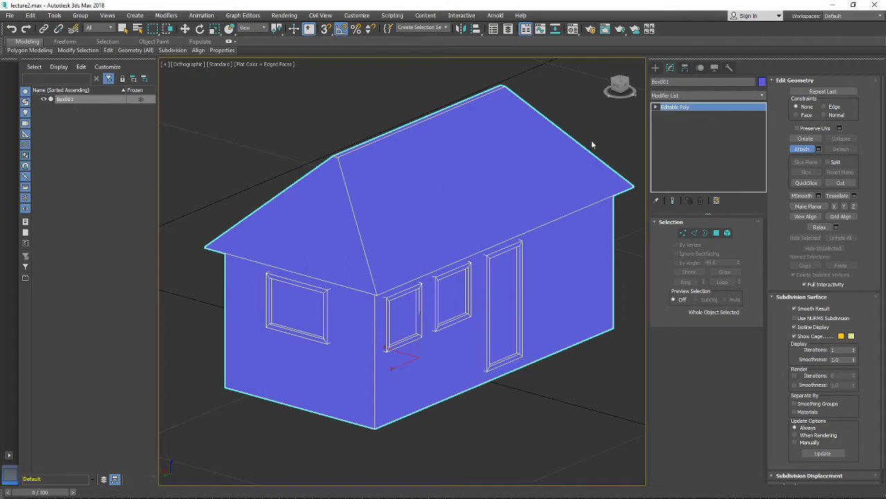
pyautogui.click(810, 149)
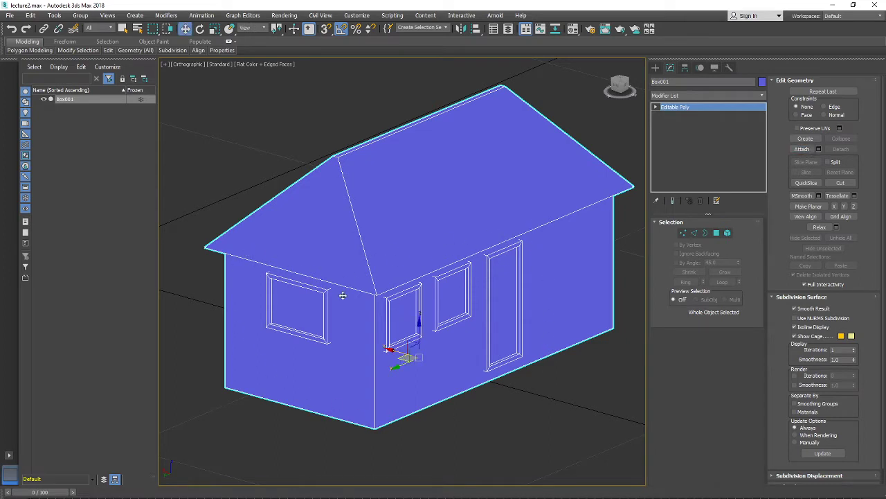
# Examine the combined house mesh, its windows and its door from several angles and distances
pyautogui.scroll(-3, 505, 291)
pyautogui.keyDown('alt'); pyautogui.moveTo(505, 291); pyautogui.dragTo(443, 289, button='middle'); pyautogui.keyUp('alt')
pyautogui.scroll(4, 439, 290)
pyautogui.moveTo(505, 283); pyautogui.dragTo(479, 296, button='middle')
pyautogui.scroll(-3, 479, 284)
pyautogui.scroll(3, 466, 299)
pyautogui.scroll(3, 425, 309)
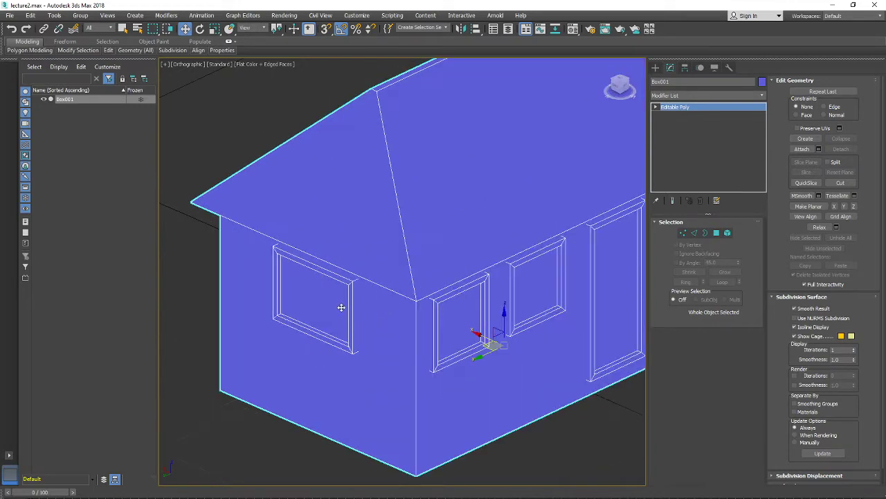
pyautogui.scroll(-3, 392, 303)
pyautogui.scroll(2, 445, 305)
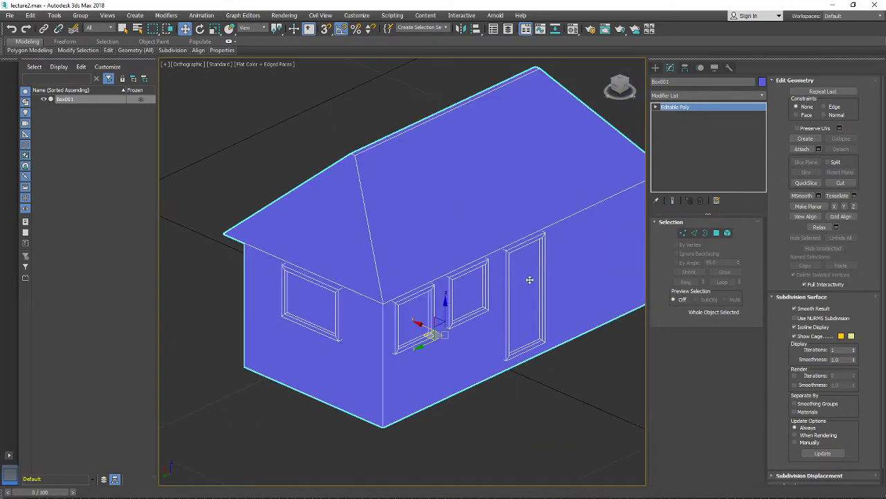
pyautogui.scroll(-3, 527, 279)
pyautogui.keyDown('alt'); pyautogui.moveTo(524, 293); pyautogui.dragTo(467, 299, button='middle'); pyautogui.keyUp('alt')
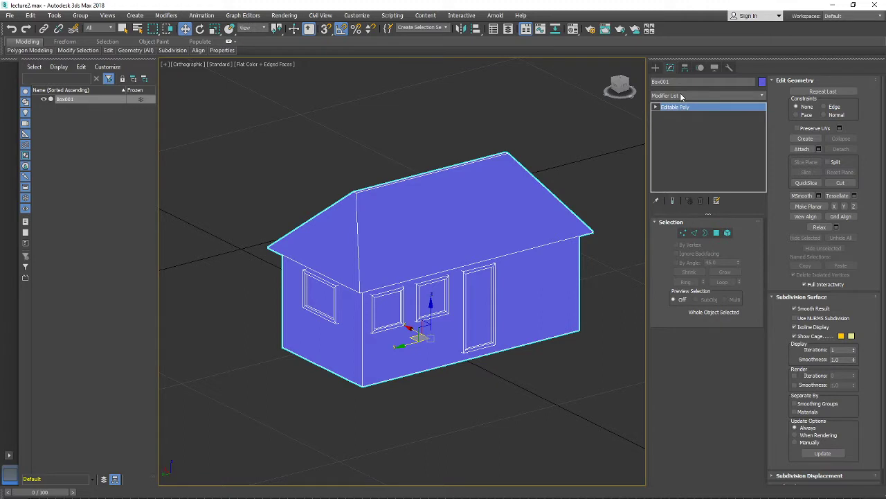
pyautogui.moveTo(547, 222)
pyautogui.keyDown('alt'); pyautogui.mouseDown(button='middle')
pyautogui.moveTo(534, 207)
pyautogui.moveTo(536, 217)
pyautogui.mouseUp(button='middle'); pyautogui.keyUp('alt')
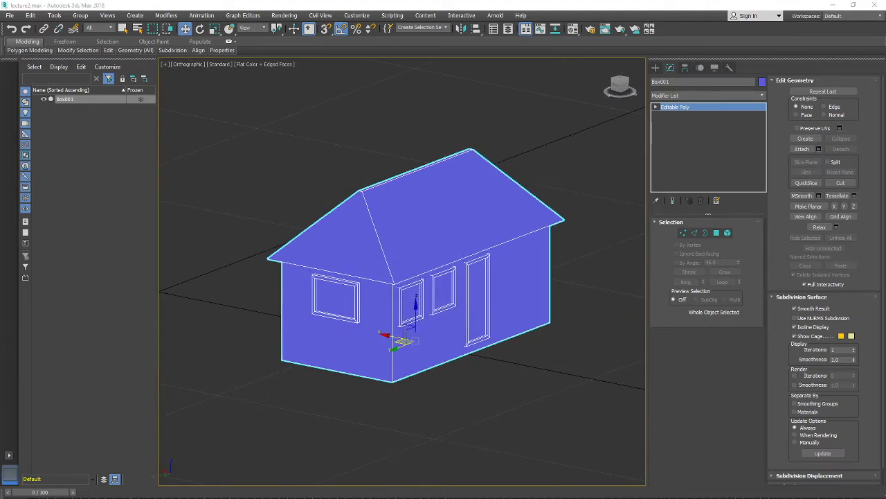
# Switch to the Chrome browser and open the Sketchfab search for house models in a new tab
pyautogui.click(49, 484)
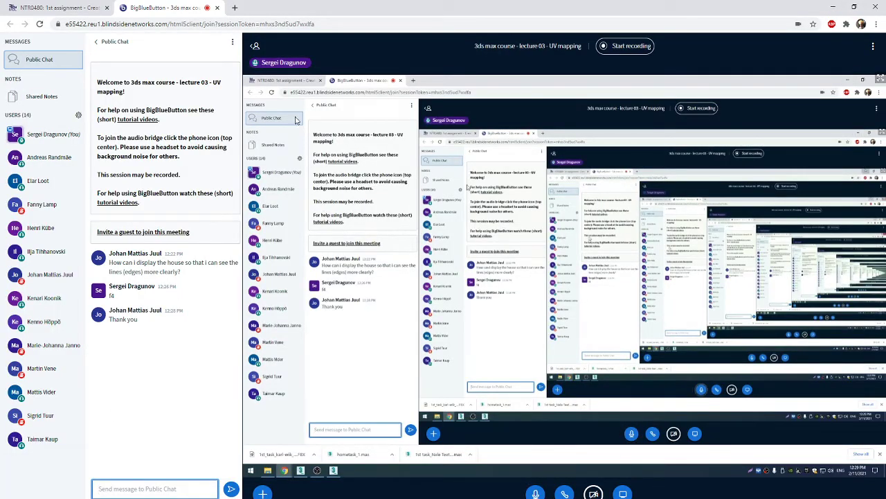
pyautogui.click(234, 7)
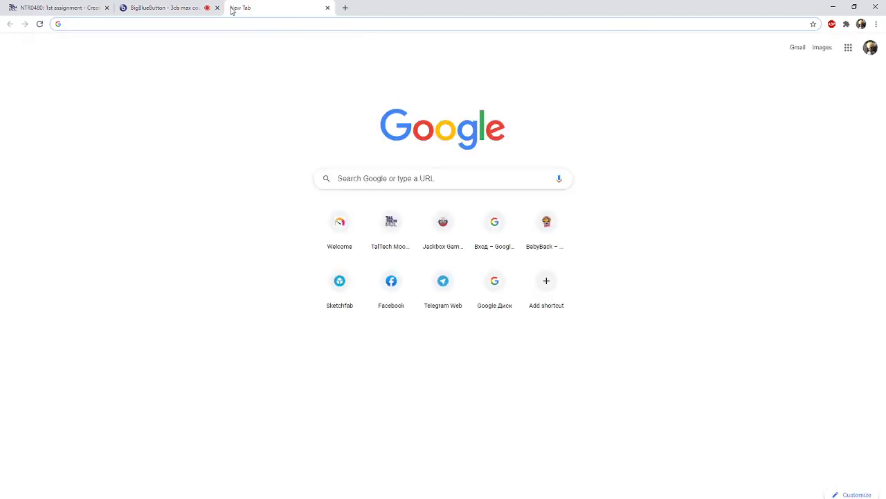
pyautogui.write('s')
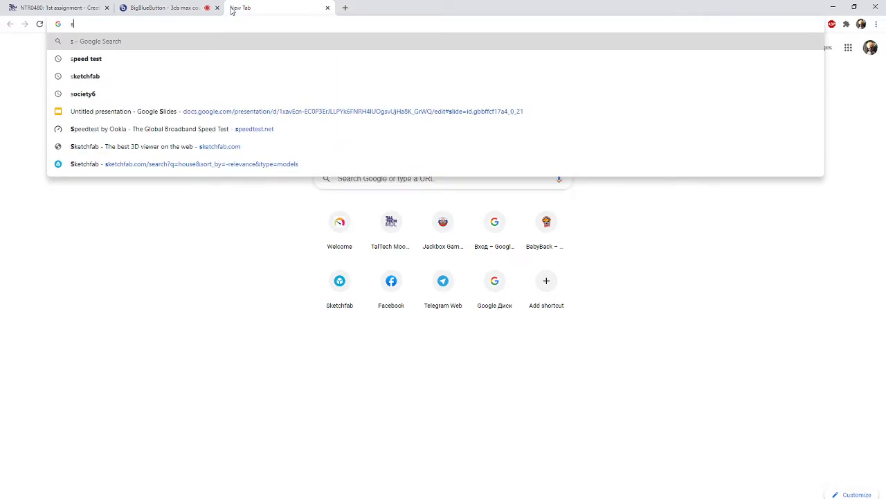
pyautogui.write('ket')
pyautogui.press('Return')
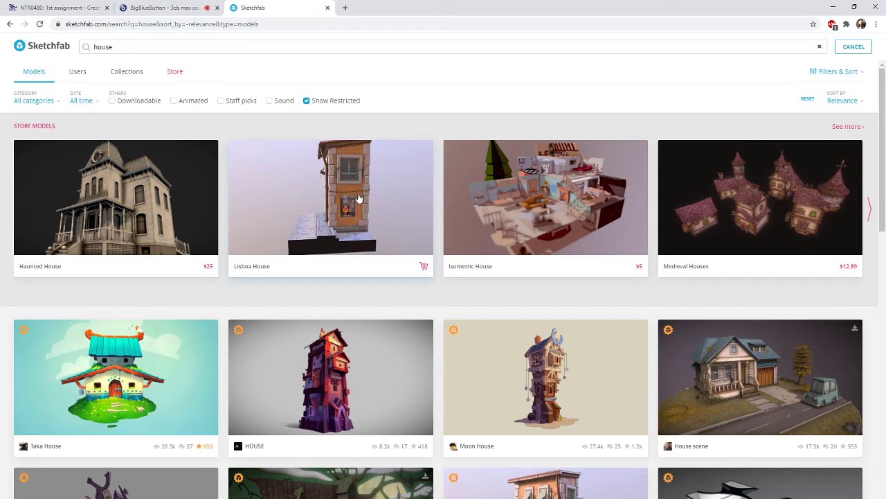
# Limit the house models to downloadable ones and open the House scene model
pyautogui.click(112, 101)
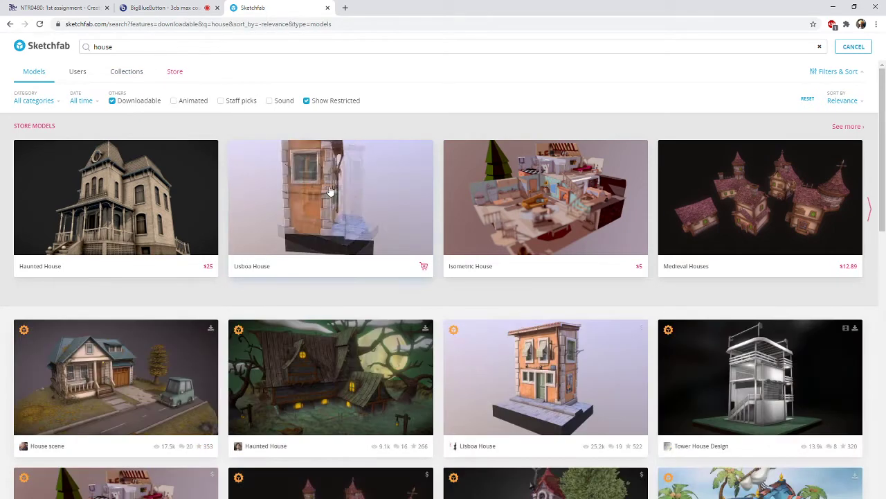
pyautogui.click(113, 392)
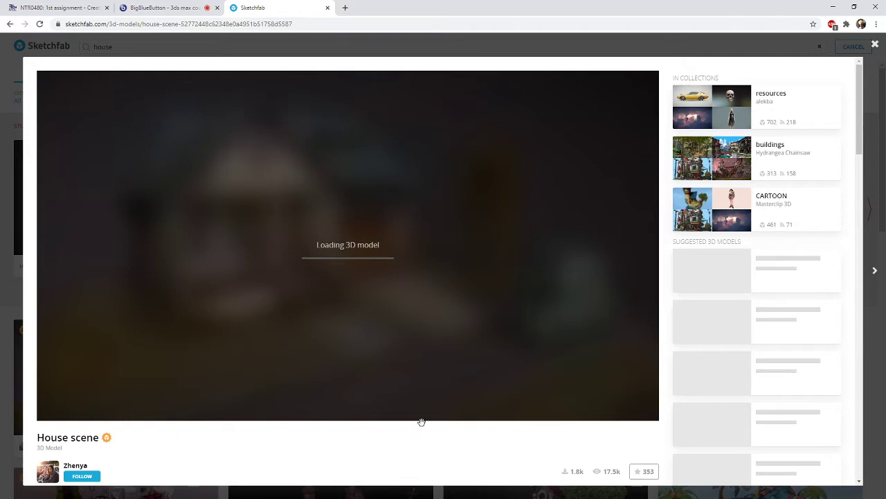
# Examine the House scene model in the 3D viewer along with the details listed on its page
pyautogui.scroll(-3, 470, 295)
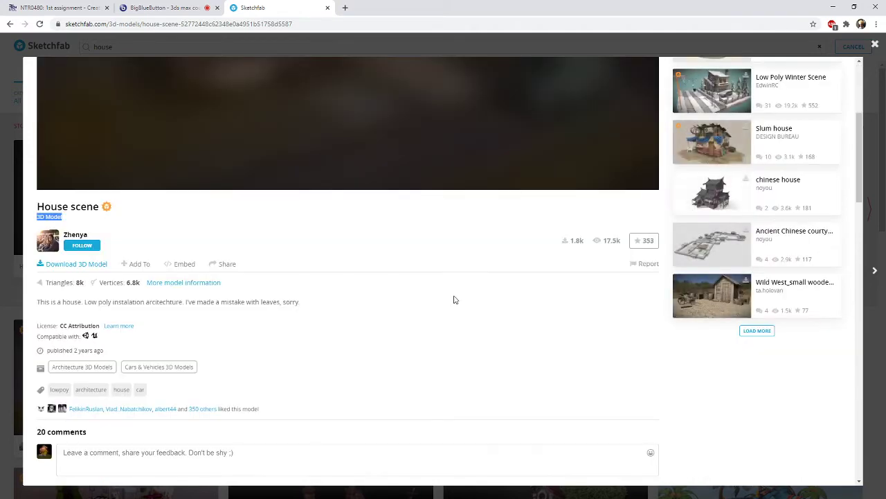
pyautogui.scroll(2, 518, 298)
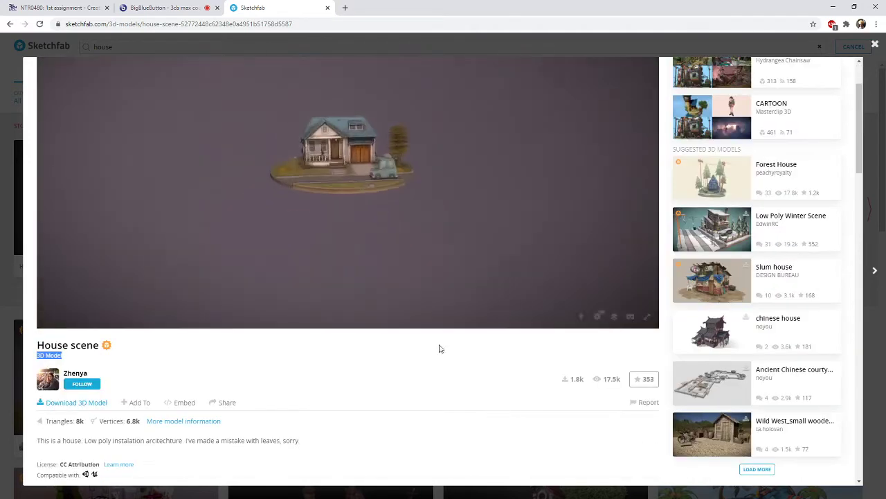
pyautogui.moveTo(400, 208); pyautogui.dragTo(379, 222)
pyautogui.scroll(-5, 423, 215)
pyautogui.scroll(3, 421, 232)
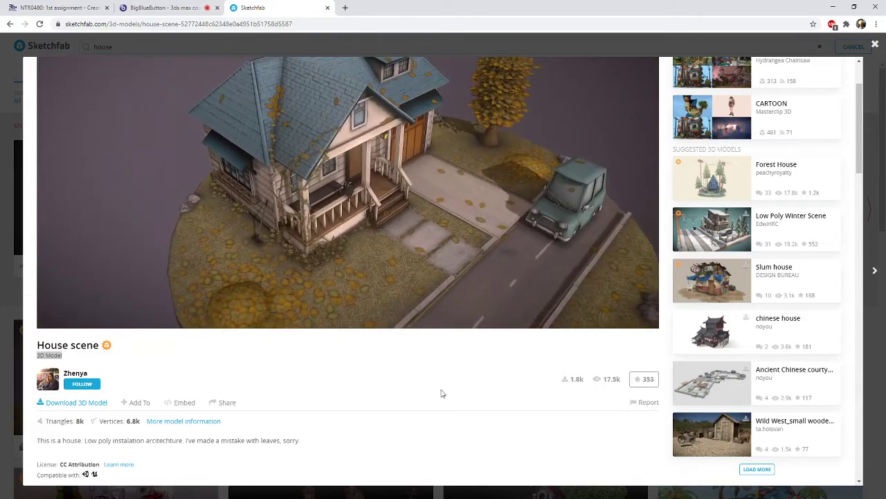
pyautogui.scroll(-3, 434, 389)
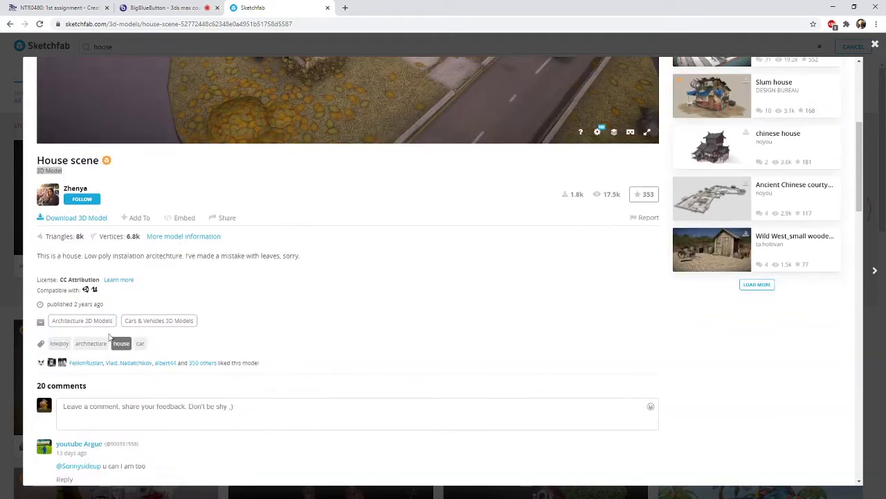
# Download the House scene in its original fbx format and show the downloaded file in its folder
pyautogui.click(71, 220)
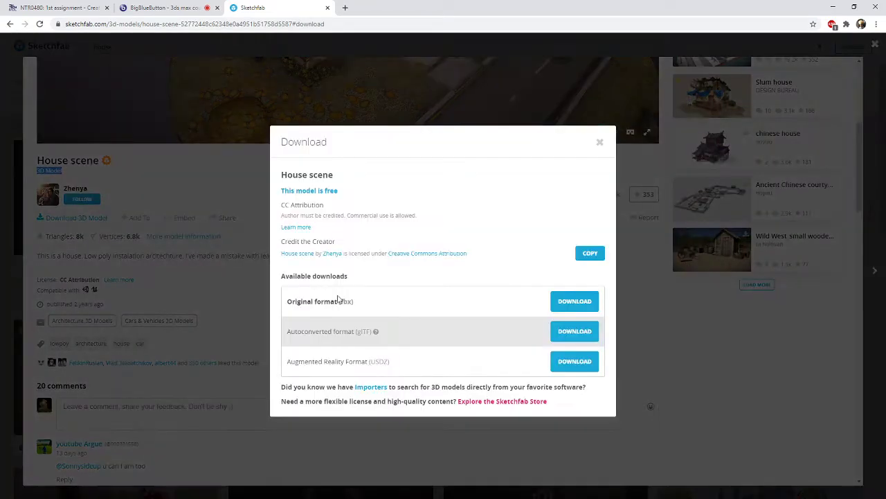
pyautogui.click(580, 307)
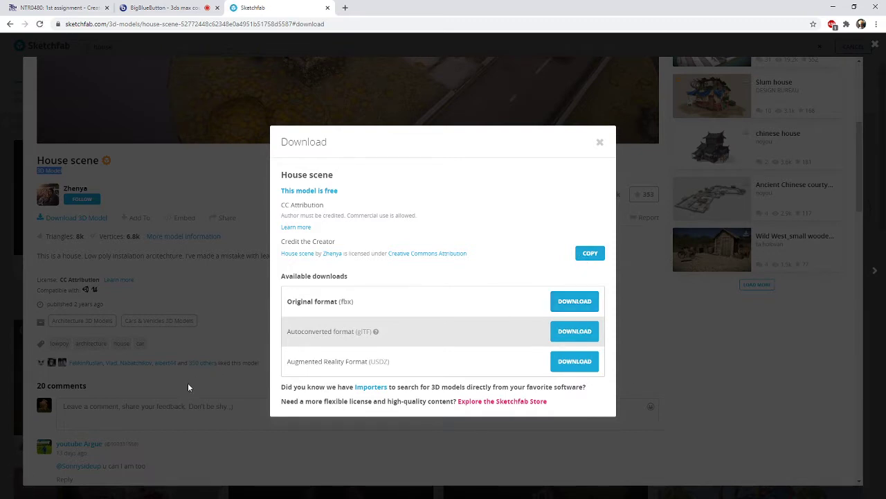
pyautogui.rightClick(95, 494)
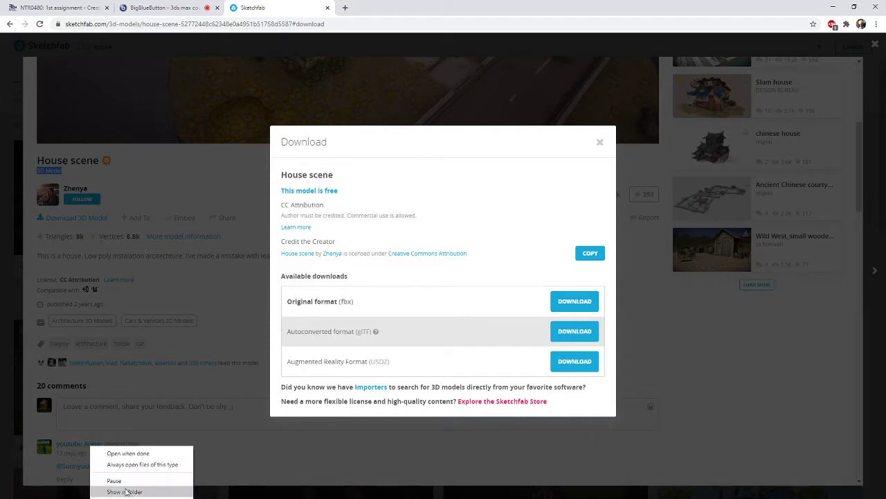
pyautogui.click(128, 491)
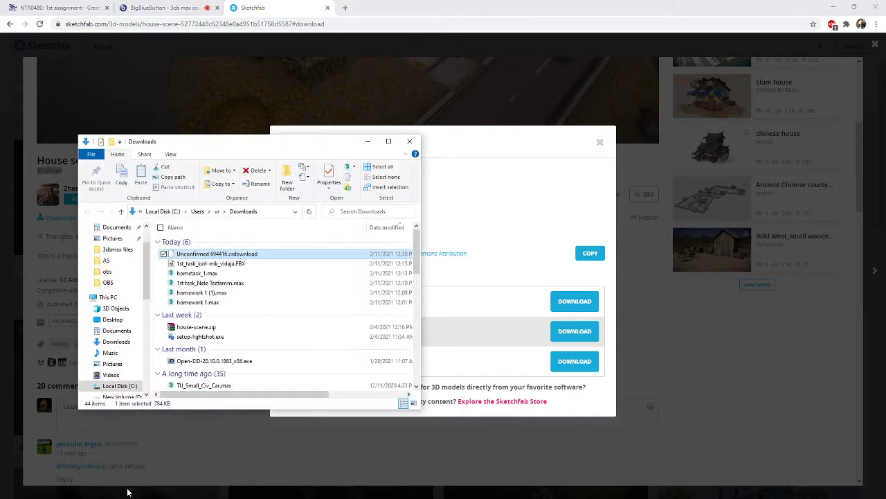
# Extract house-scene.zip with WinRAR into a house-scene folder inside Downloads
pyautogui.doubleClick(201, 327)
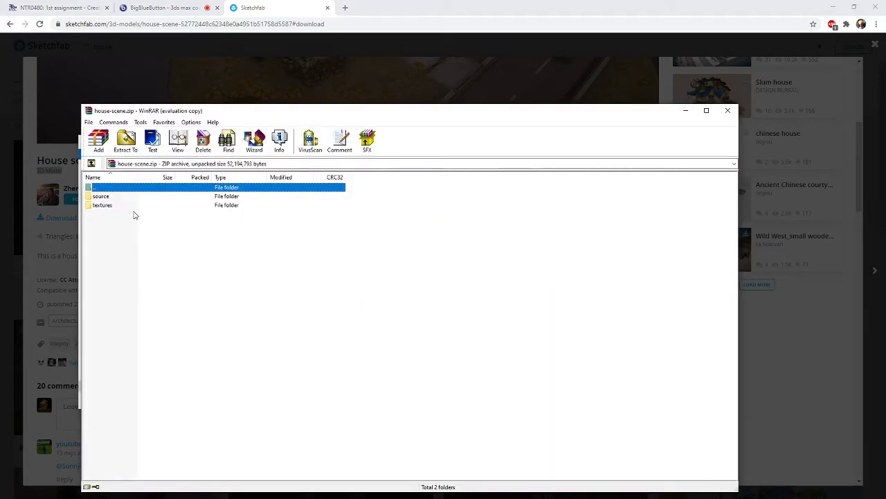
pyautogui.doubleClick(112, 188)
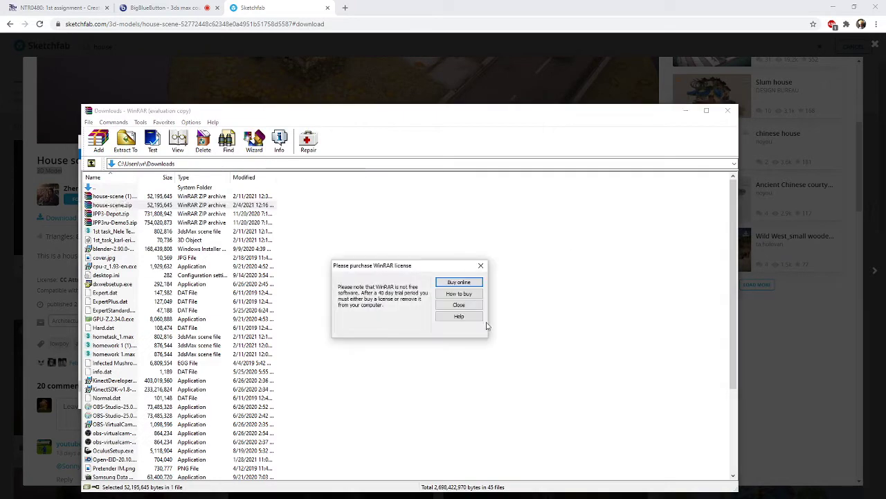
pyautogui.click(474, 305)
pyautogui.hotkey('alt', 'e')
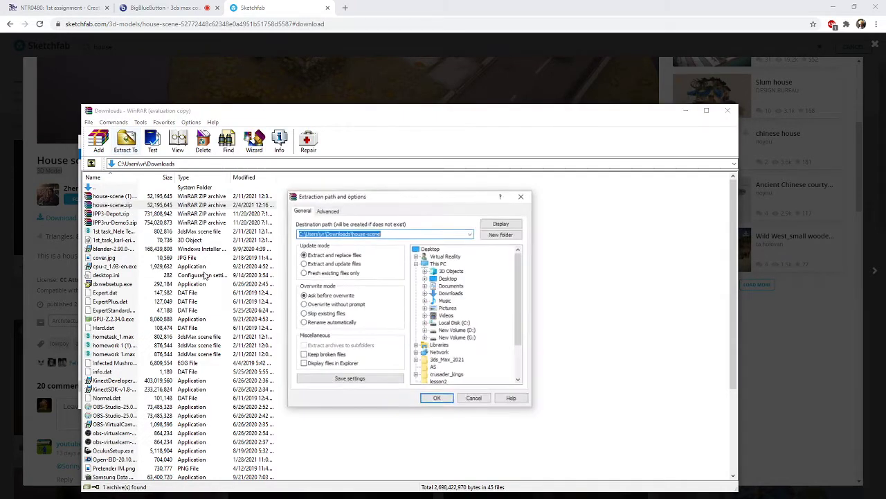
pyautogui.click(395, 232)
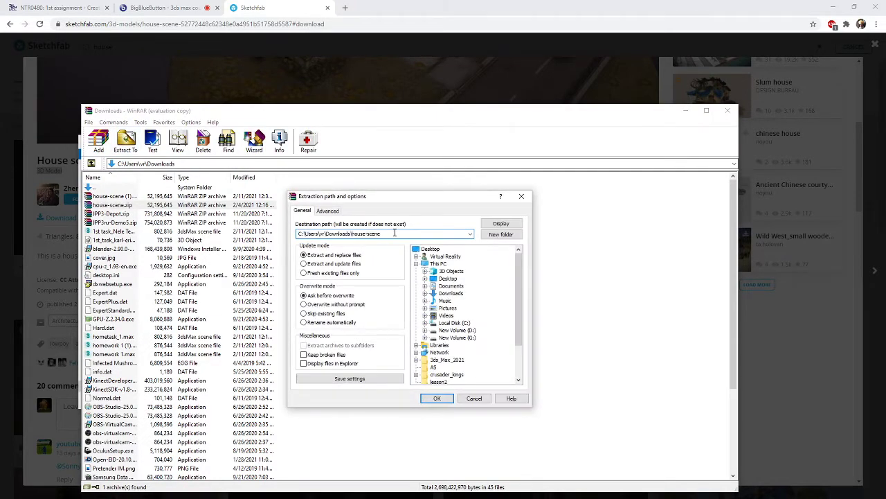
pyautogui.click(445, 398)
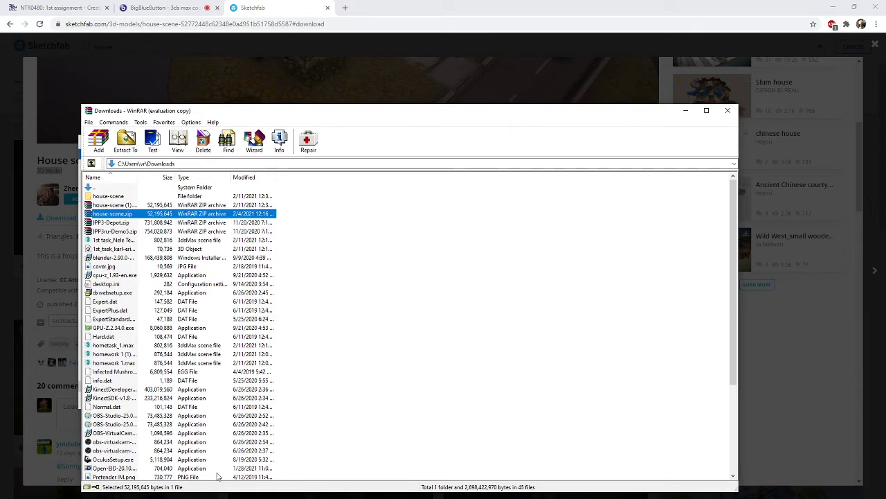
pyautogui.hotkey('alt', 'e')
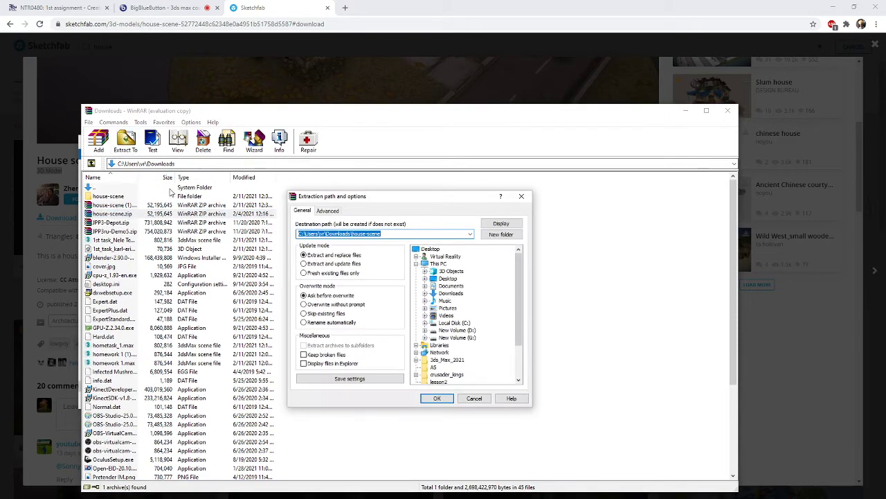
pyautogui.click(522, 196)
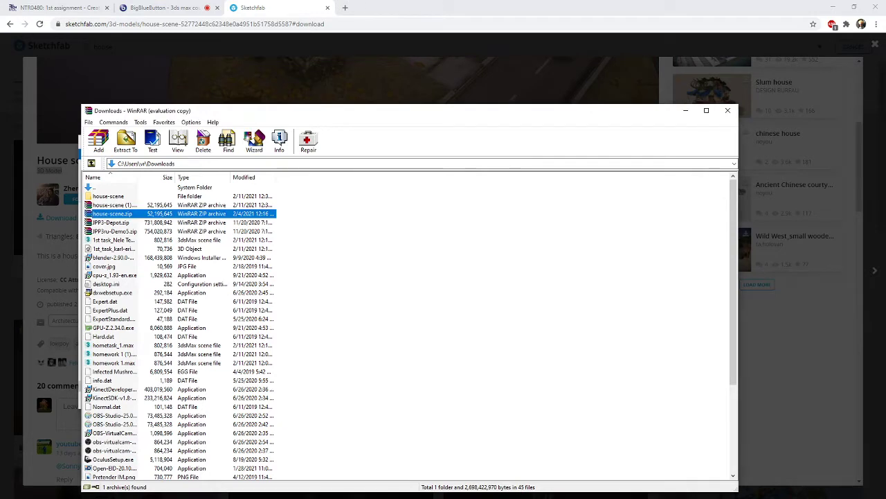
# Look through the Downloads folder and the contents of the D: and C: drives
pyautogui.scroll(2, 114, 263)
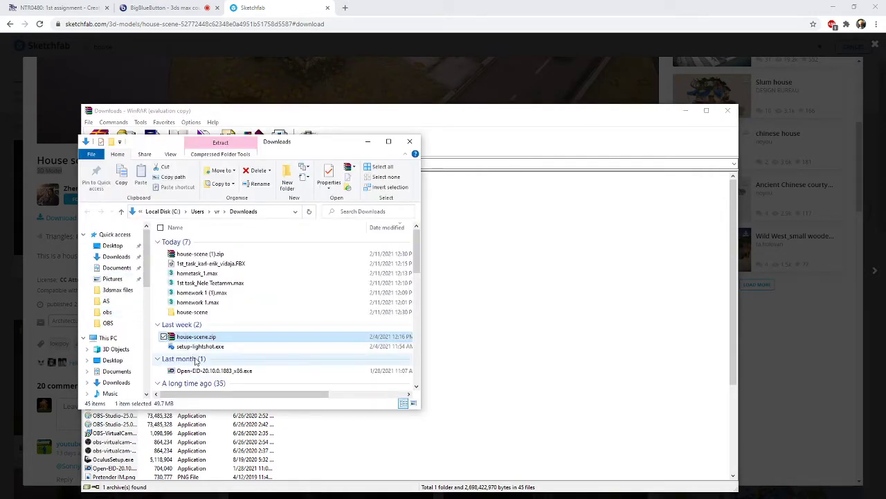
pyautogui.scroll(-5, 208, 347)
pyautogui.scroll(-3, 125, 292)
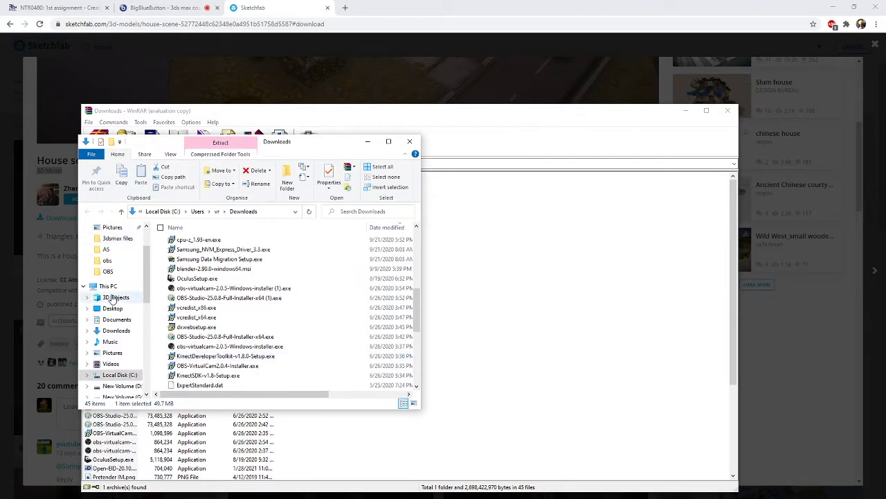
pyautogui.click(119, 353)
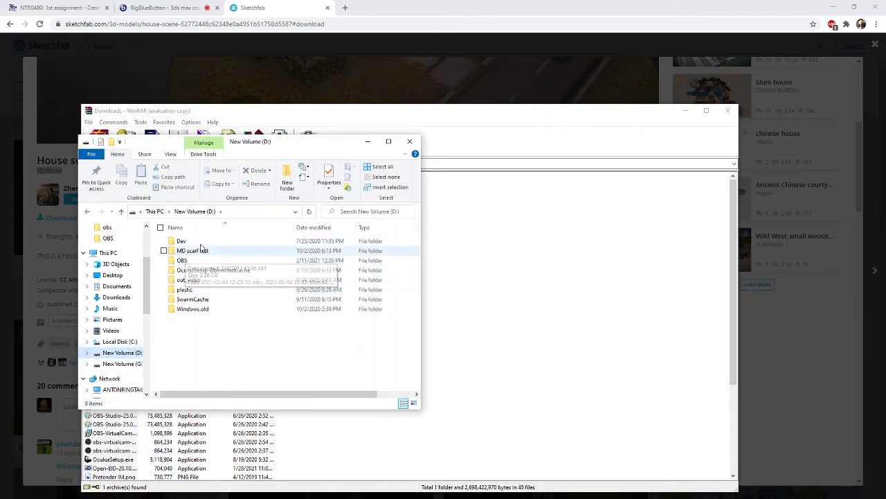
pyautogui.click(122, 344)
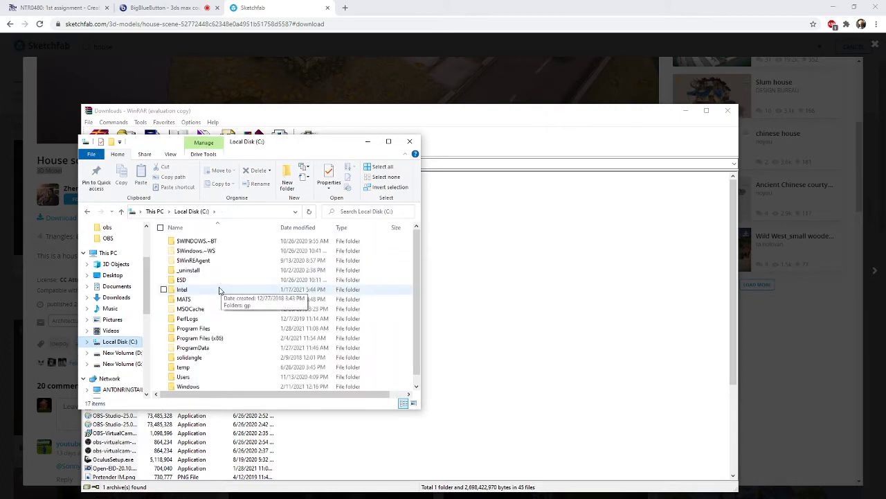
pyautogui.click(122, 352)
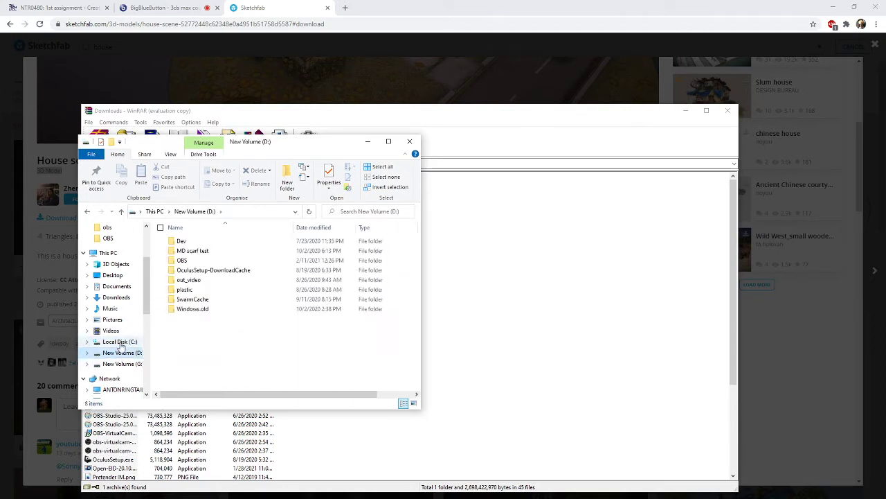
pyautogui.click(119, 341)
pyautogui.scroll(-1, 190, 360)
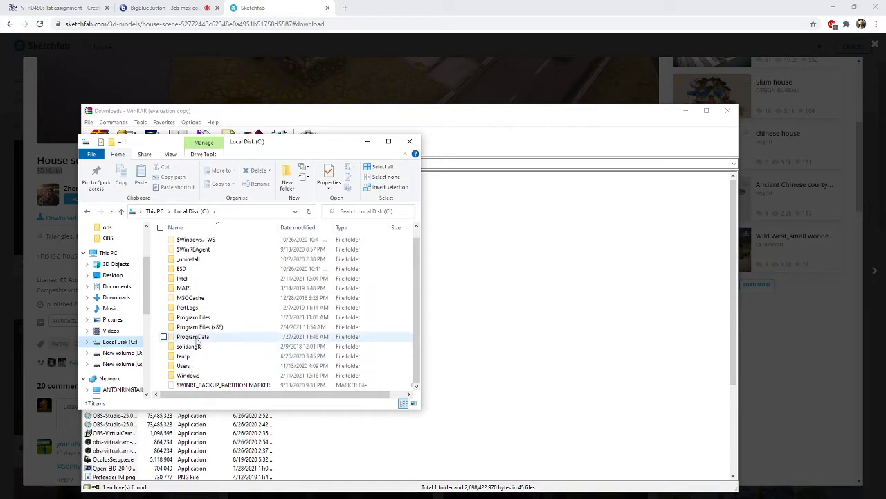
pyautogui.scroll(1, 199, 297)
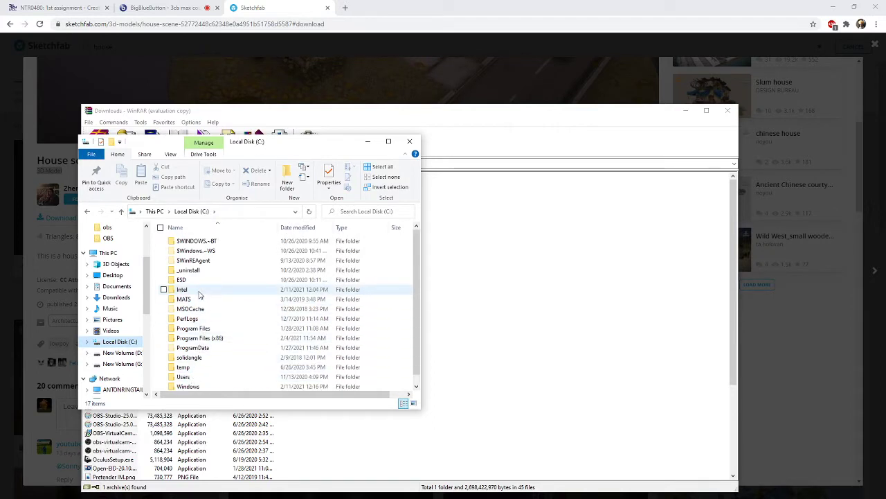
# Open the source folder of the extracted house-scene folder in Downloads
pyautogui.click(116, 297)
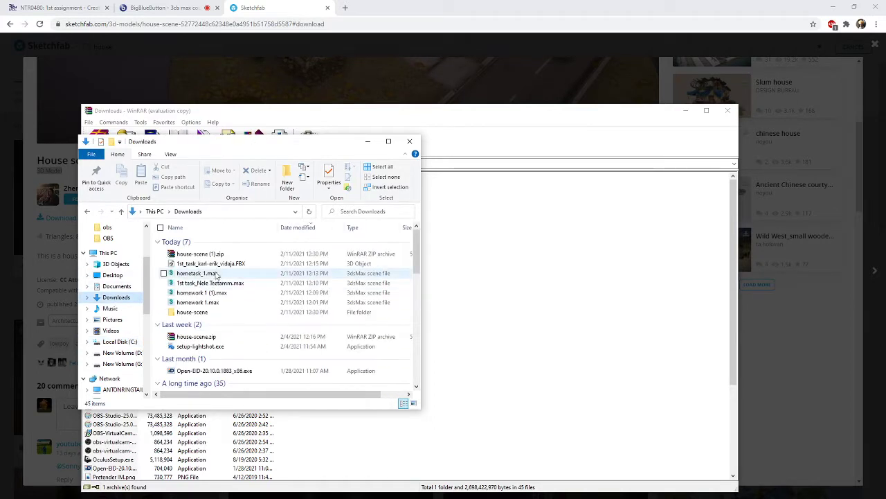
pyautogui.doubleClick(189, 311)
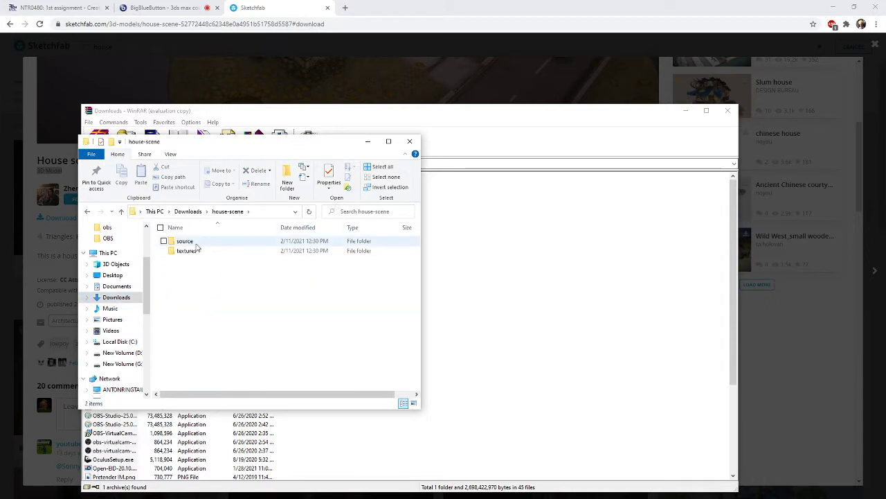
pyautogui.doubleClick(205, 243)
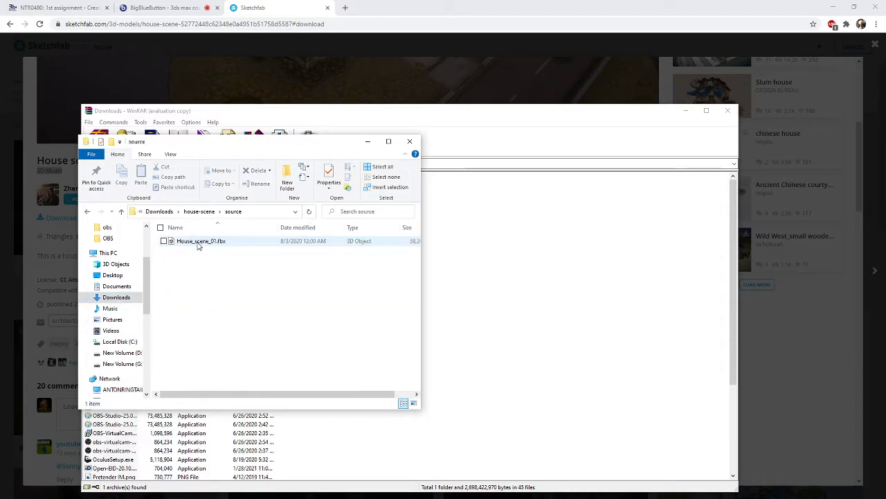
# Switch to 3ds Max and import House_scene_01.fbx from the source folder into the open scene
pyautogui.moveTo(198, 243); pyautogui.dragTo(72, 498)
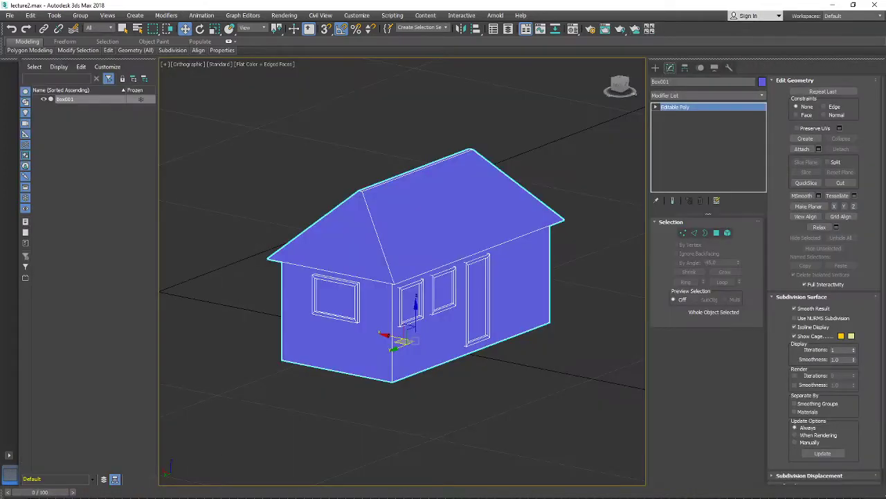
pyautogui.hotkey('alt', 'Tab')
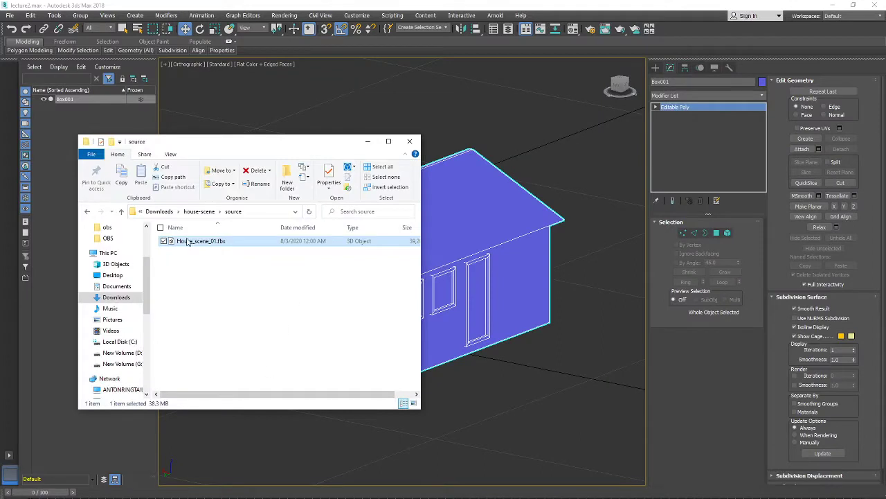
pyautogui.moveTo(187, 240); pyautogui.dragTo(524, 433)
pyautogui.click(544, 439)
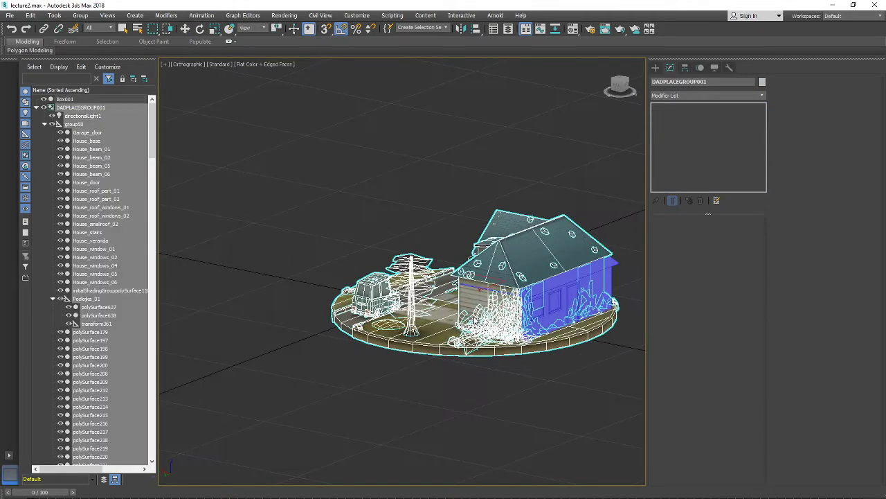
# Move the imported house scene beside the blue house and ungroup it
pyautogui.moveTo(496, 283); pyautogui.dragTo(364, 329)
pyautogui.hotkey('ctrl', 'shift', 'g')
pyautogui.keyDown('alt'); pyautogui.moveTo(374, 329); pyautogui.dragTo(550, 358, button='middle'); pyautogui.keyUp('alt')
pyautogui.scroll(4, 366, 326)
pyautogui.scroll(-4, 366, 320)
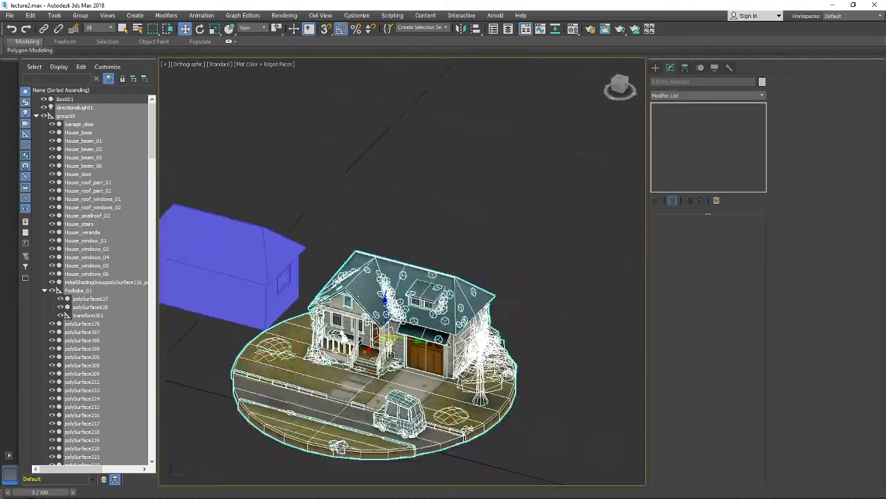
# Turn off the edged faces display to show the imported house with plain textures
pyautogui.keyDown('alt'); pyautogui.moveTo(366, 319); pyautogui.dragTo(401, 303, button='middle'); pyautogui.keyUp('alt')
pyautogui.scroll(4, 401, 302)
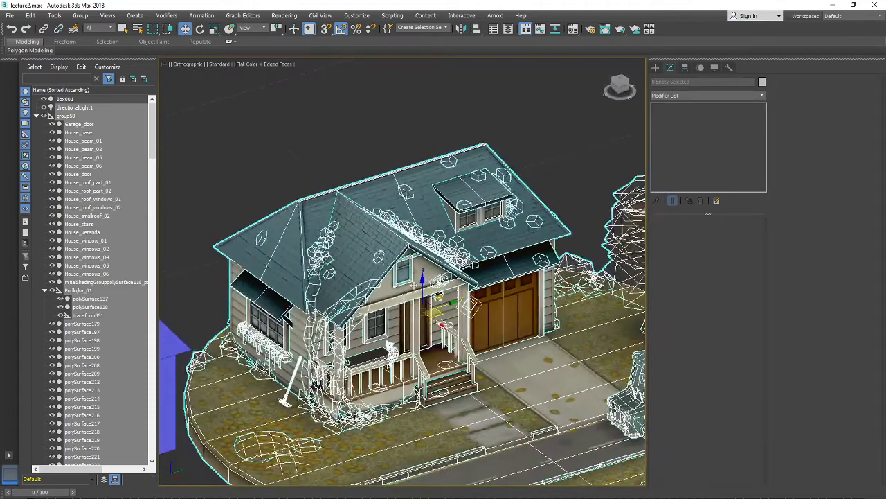
pyautogui.press('F4')
# Select the main house body, House_base, in the imported scene
pyautogui.click(402, 282)
pyautogui.click(387, 299)
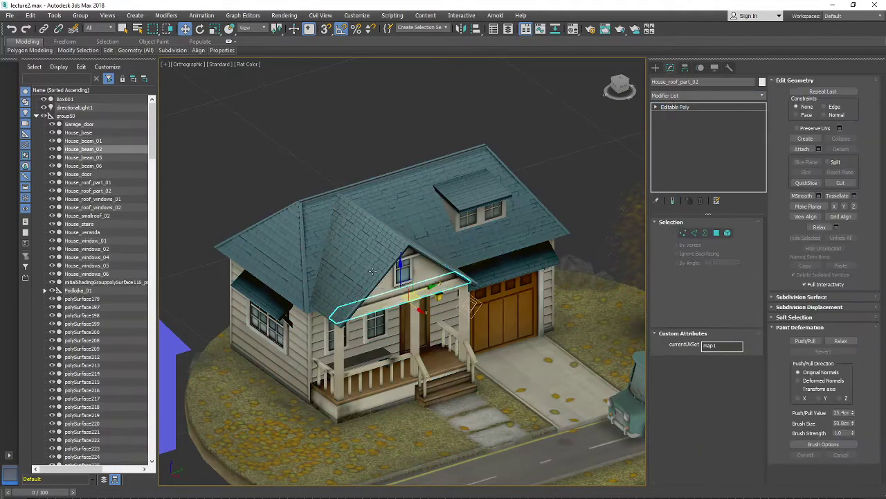
pyautogui.click(263, 257)
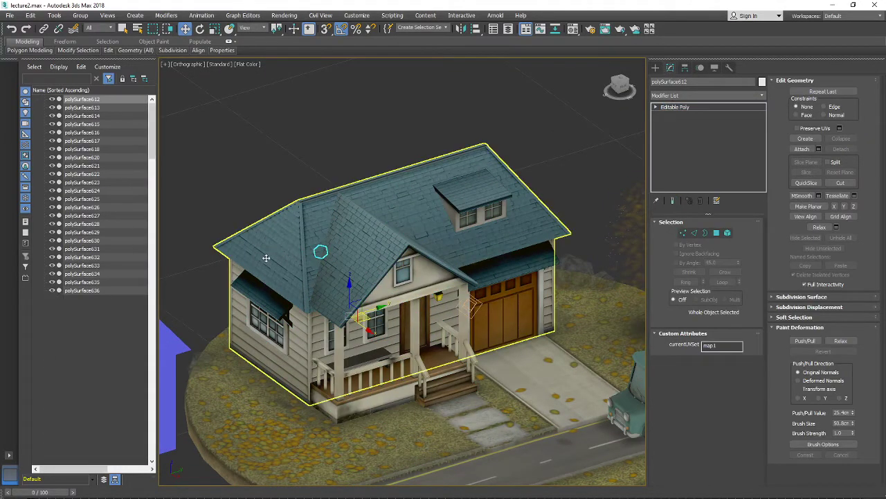
pyautogui.keyDown('alt'); pyautogui.moveTo(263, 257); pyautogui.dragTo(432, 257, button='middle'); pyautogui.keyUp('alt')
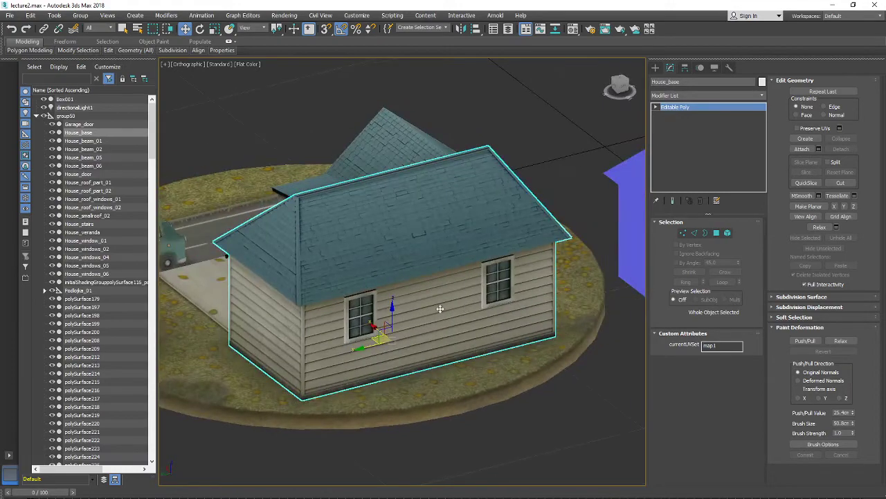
# Examine the textured walls and roof of the imported house from the front and the back
pyautogui.keyDown('alt'); pyautogui.moveTo(440, 312); pyautogui.dragTo(532, 309, button='middle'); pyautogui.keyUp('alt')
pyautogui.scroll(5, 377, 308)
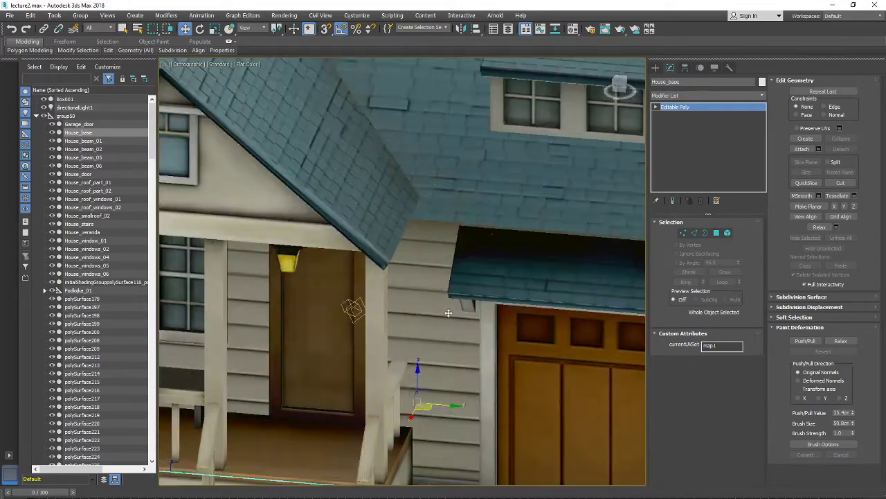
pyautogui.scroll(-3, 360, 326)
pyautogui.rightClick(542, 263)
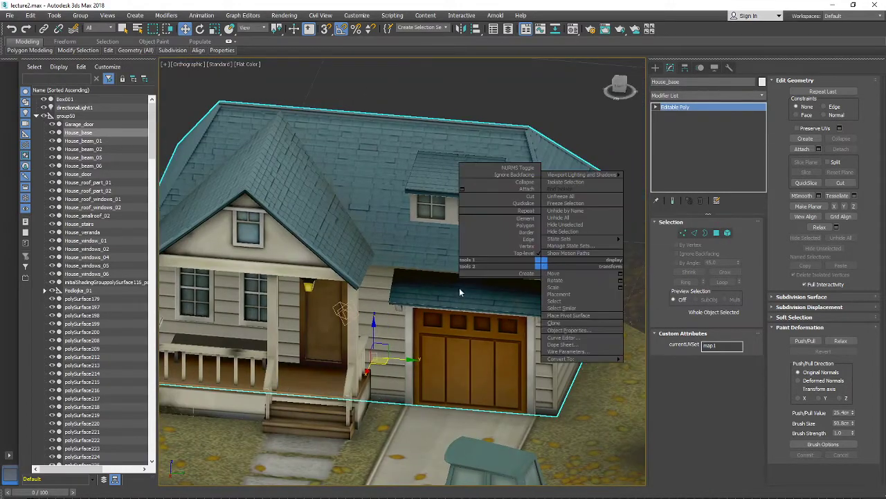
pyautogui.scroll(-5, 401, 232)
pyautogui.keyDown('alt'); pyautogui.moveTo(401, 231); pyautogui.dragTo(362, 255, button='middle'); pyautogui.keyUp('alt')
pyautogui.scroll(3, 405, 250)
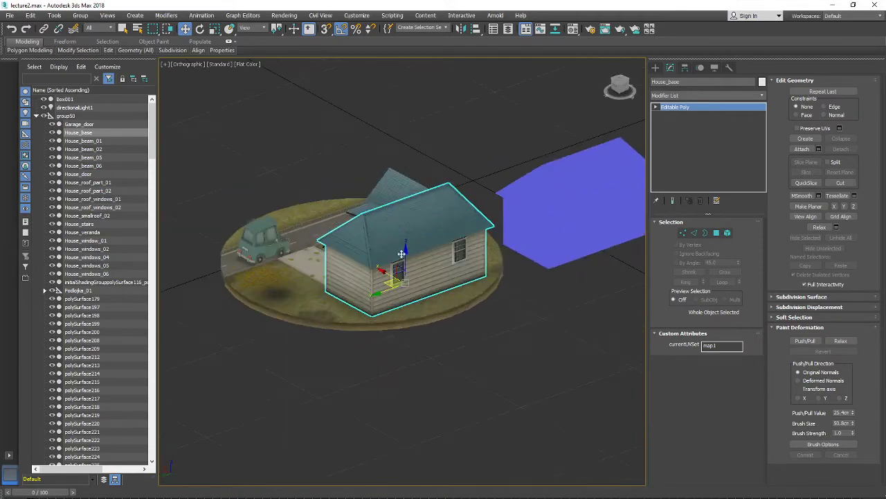
pyautogui.scroll(2, 436, 233)
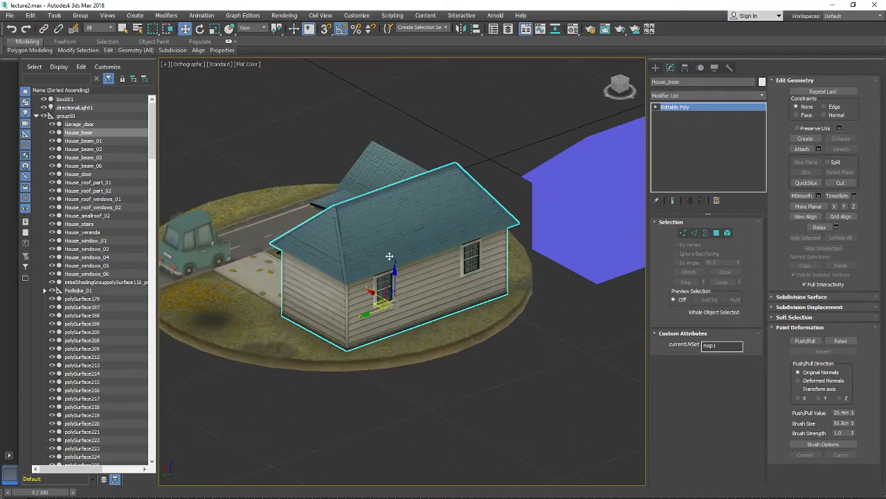
pyautogui.keyDown('alt'); pyautogui.moveTo(282, 241); pyautogui.dragTo(462, 253, button='middle'); pyautogui.keyUp('alt')
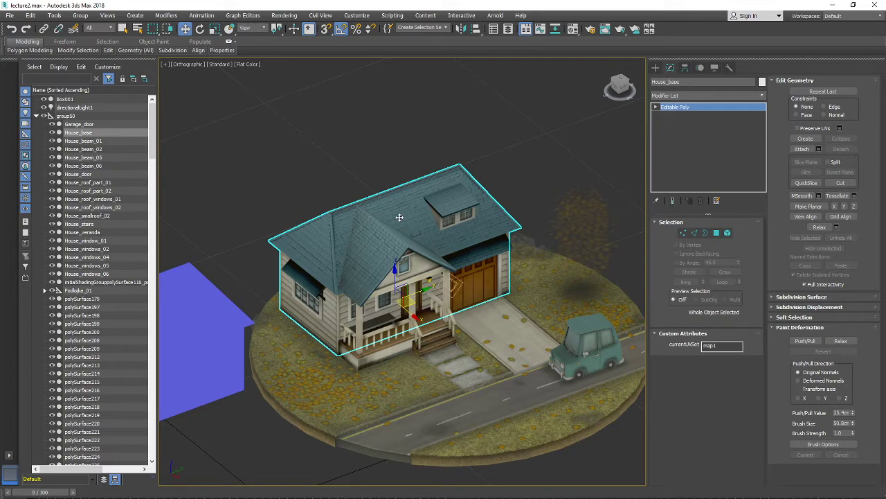
# Hide every object except House_base and view the bare house body
pyautogui.rightClick(399, 218)
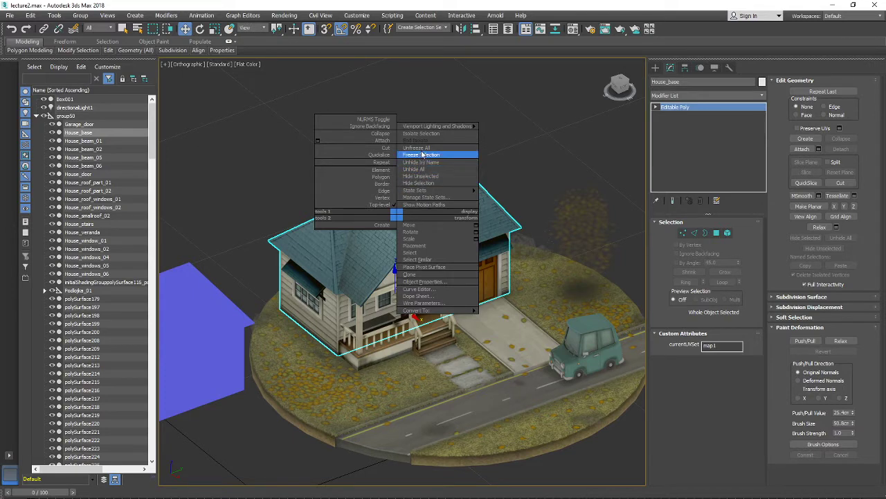
pyautogui.moveTo(423, 129)
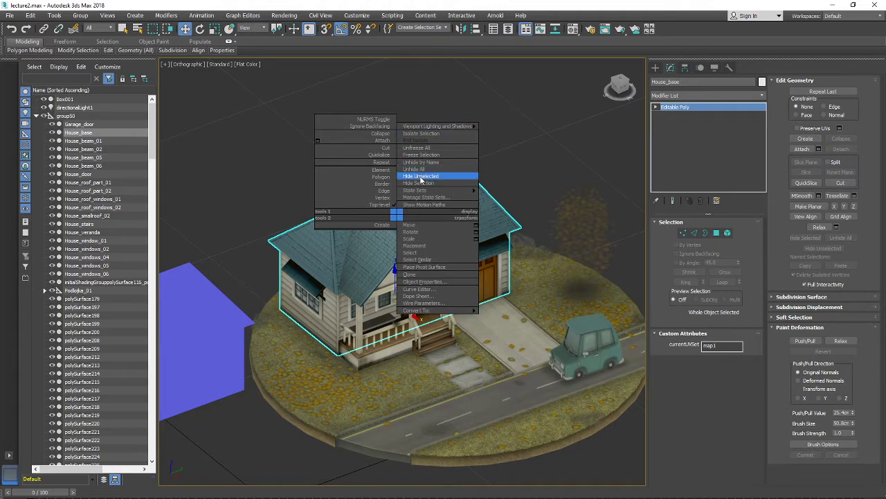
pyautogui.click(490, 218)
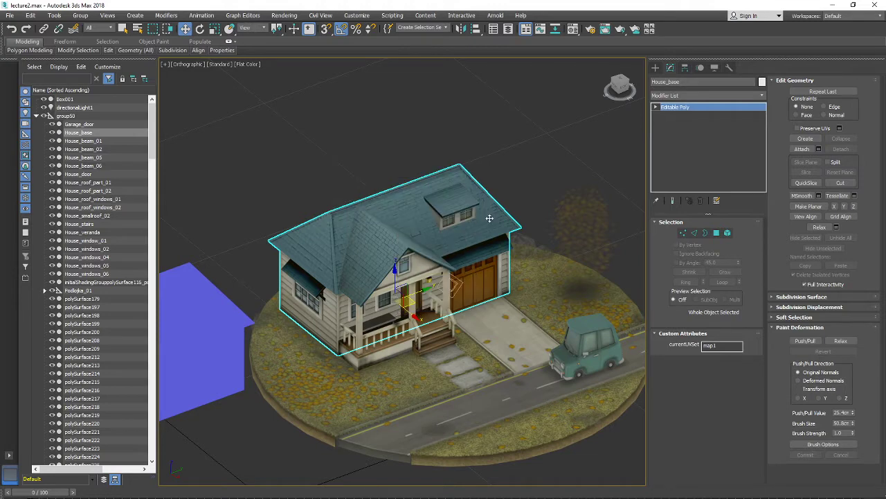
pyautogui.rightClick(464, 216)
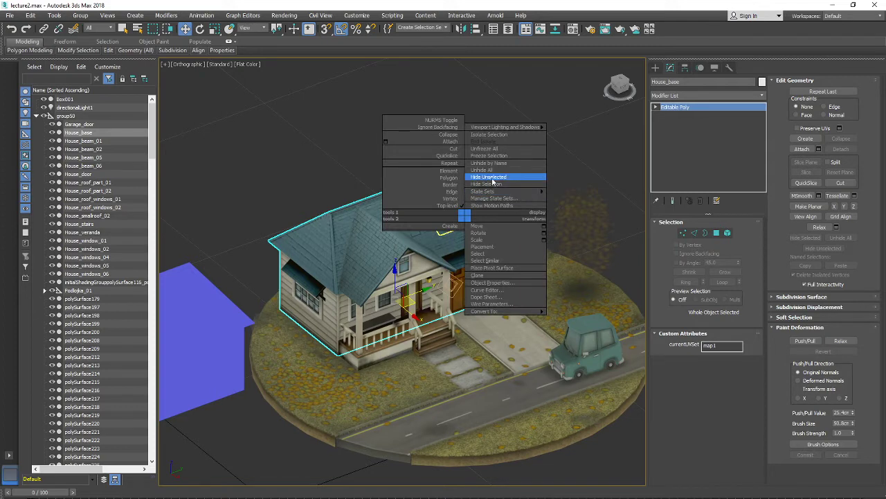
pyautogui.click(492, 181)
pyautogui.scroll(-3, 488, 273)
pyautogui.keyDown('alt'); pyautogui.moveTo(450, 273); pyautogui.dragTo(517, 273, button='middle'); pyautogui.keyUp('alt')
pyautogui.scroll(4, 478, 275)
pyautogui.scroll(-2, 367, 271)
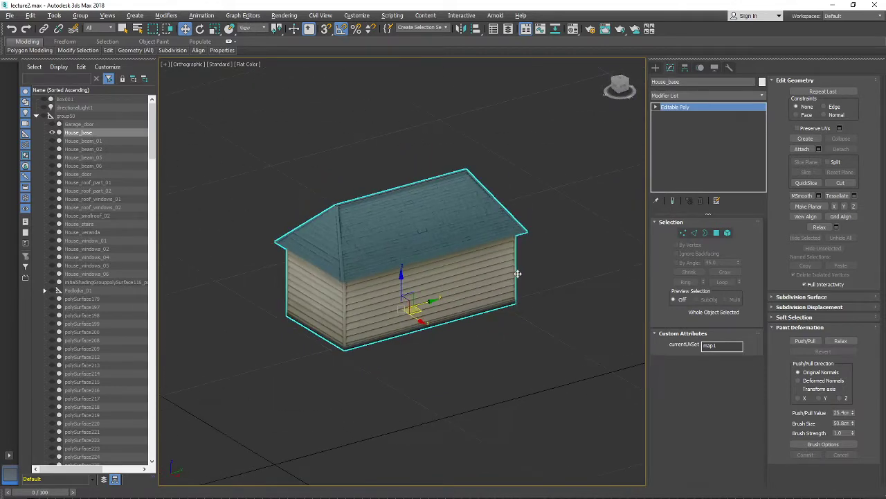
# Unhide all objects and view the complete house scene around the selected House_base
pyautogui.rightClick(423, 264)
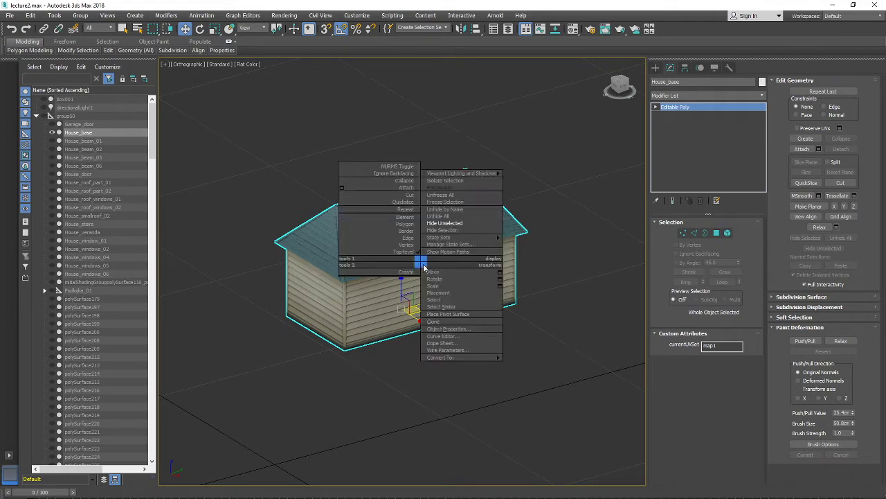
pyautogui.click(449, 216)
pyautogui.scroll(-3, 450, 216)
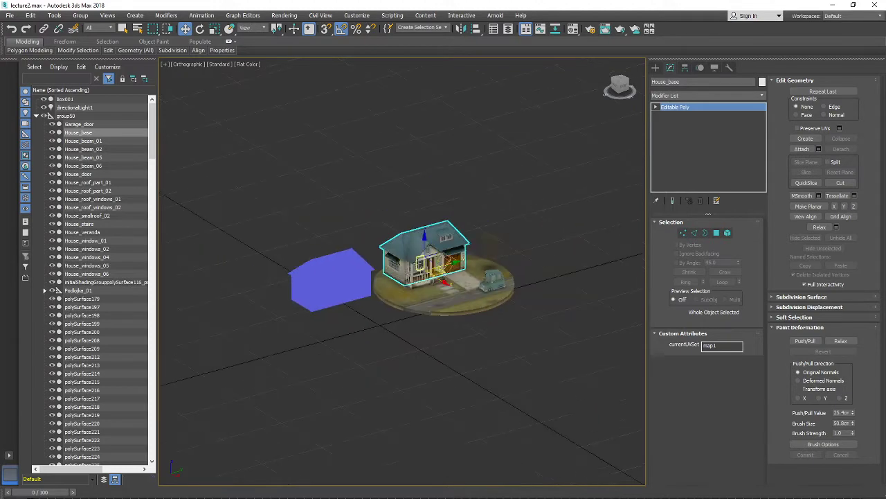
pyautogui.scroll(3, 421, 256)
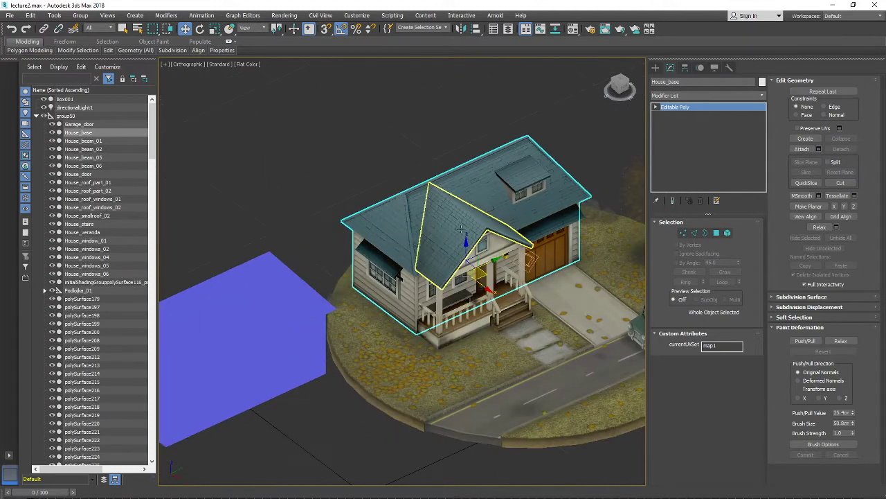
pyautogui.rightClick(484, 191)
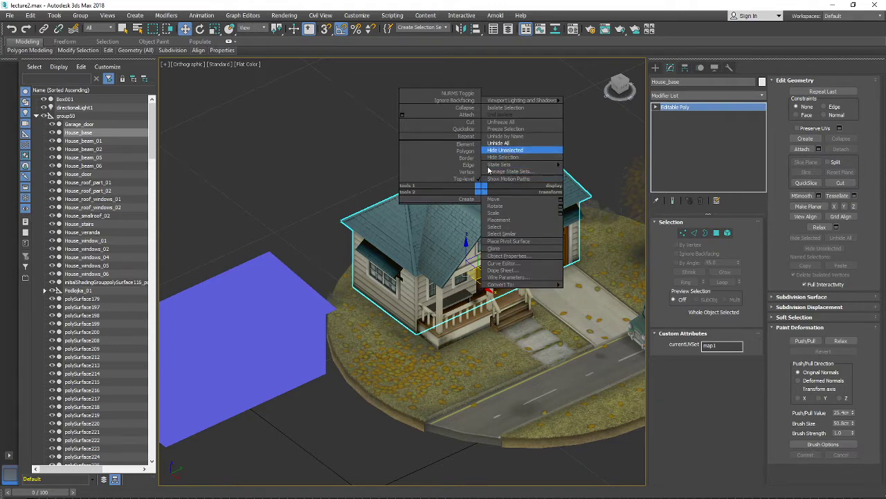
pyautogui.keyDown('alt'); pyautogui.moveTo(373, 265); pyautogui.dragTo(380, 295, button='middle'); pyautogui.keyUp('alt')
pyautogui.scroll(5, 474, 254)
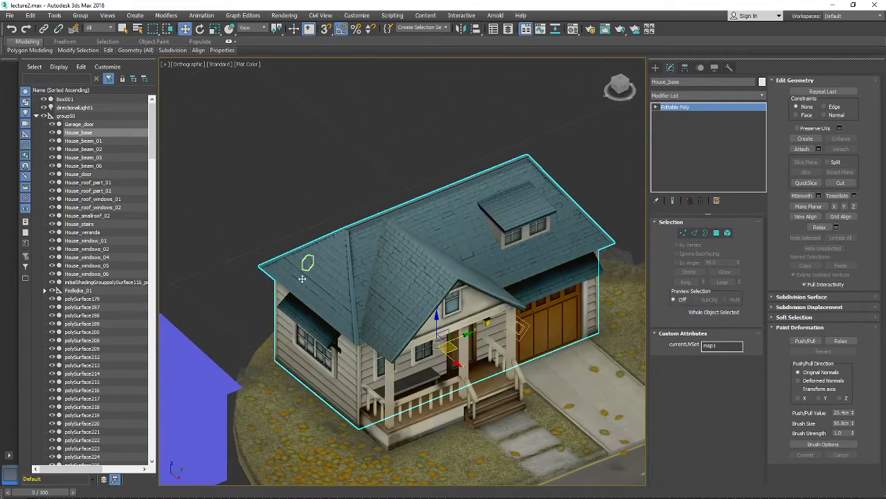
pyautogui.keyDown('alt'); pyautogui.moveTo(375, 329); pyautogui.dragTo(464, 340, button='middle'); pyautogui.keyUp('alt')
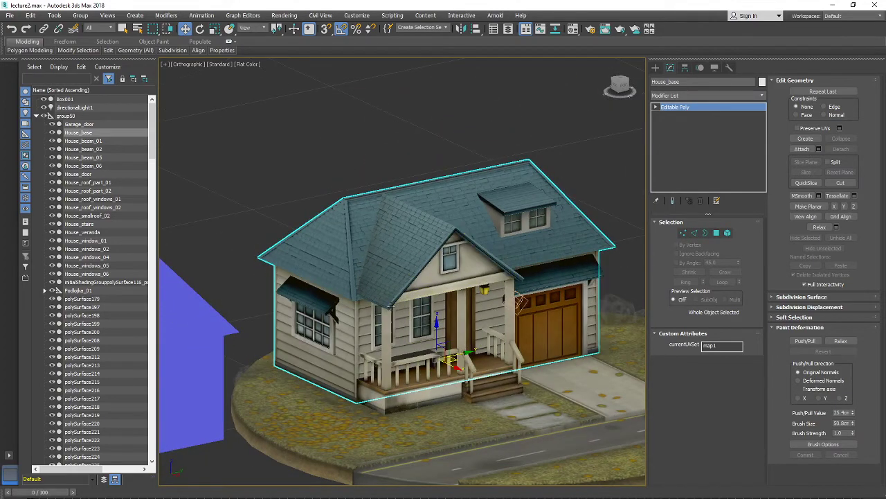
pyautogui.keyDown('alt'); pyautogui.moveTo(466, 267); pyautogui.dragTo(462, 231, button='middle'); pyautogui.keyUp('alt')
# Hide all unselected objects so only House_base remains, and turn on the edged faces display
pyautogui.rightClick(469, 219)
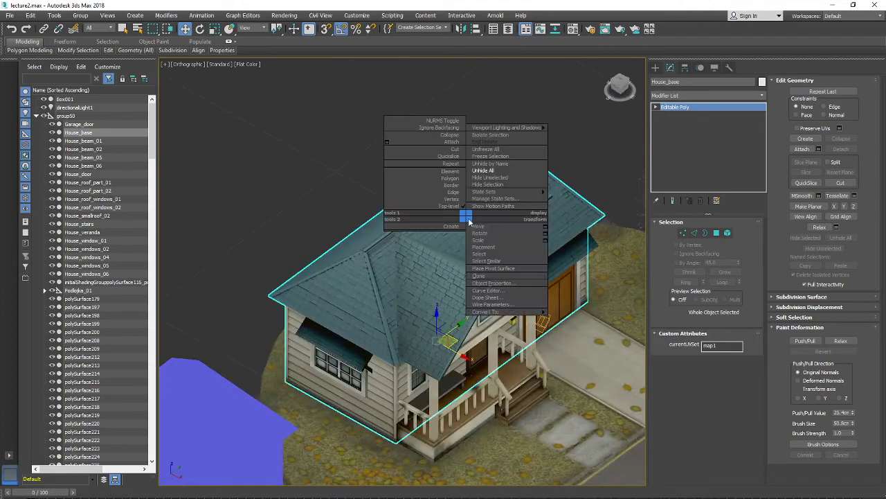
pyautogui.click(493, 179)
pyautogui.keyDown('alt'); pyautogui.moveTo(493, 179); pyautogui.dragTo(493, 286, button='middle'); pyautogui.keyUp('alt')
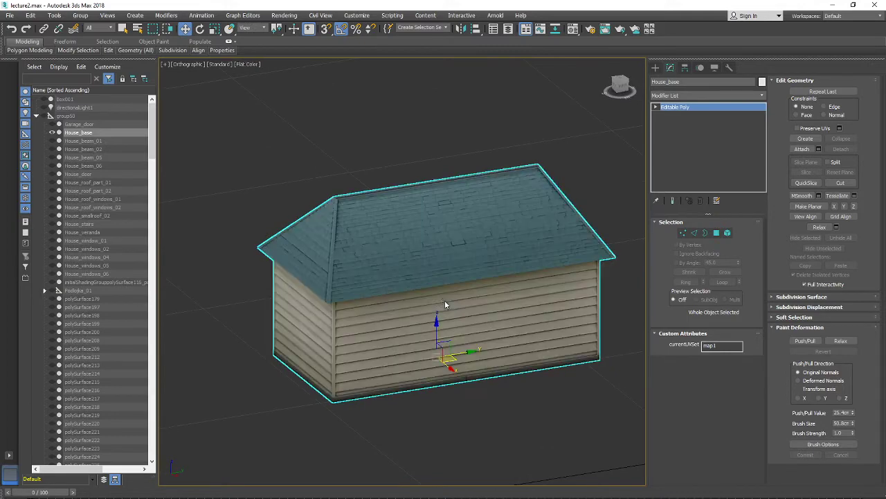
pyautogui.press('F4')
pyautogui.scroll(-4, 333, 302)
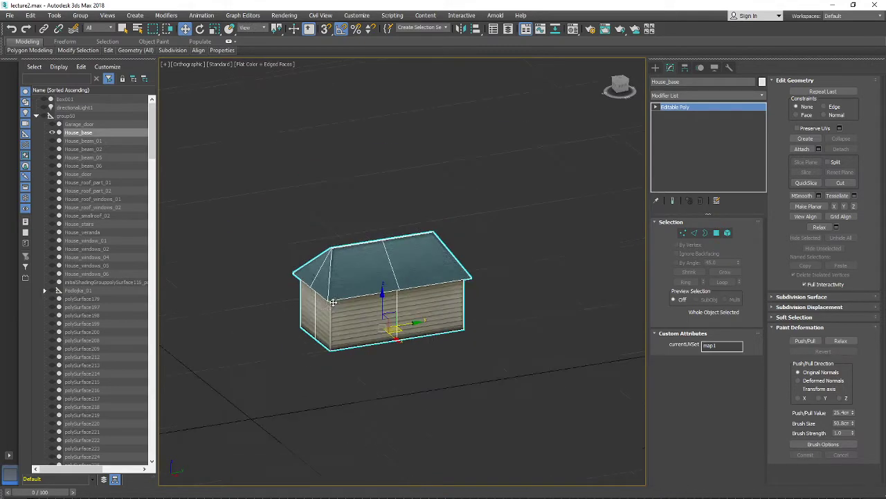
pyautogui.keyDown('alt'); pyautogui.moveTo(340, 305); pyautogui.dragTo(409, 308, button='middle'); pyautogui.keyUp('alt')
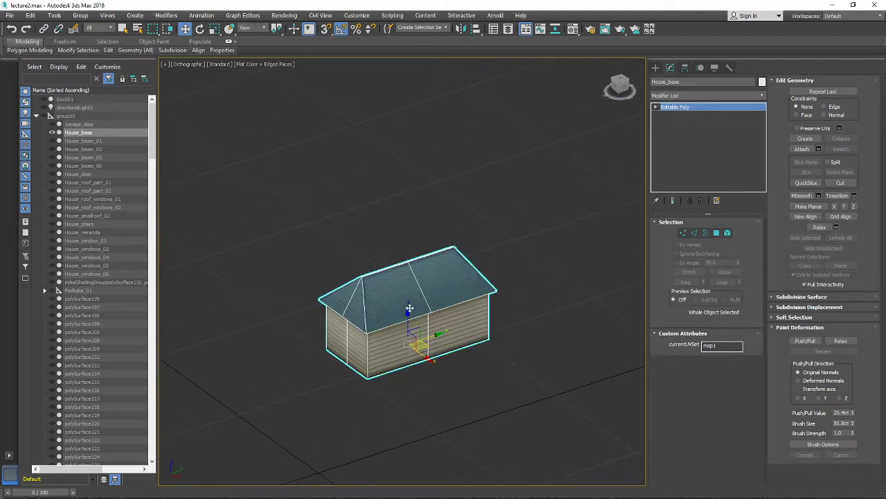
# Add an Unwrap UVW modifier to House_base
pyautogui.click(698, 96)
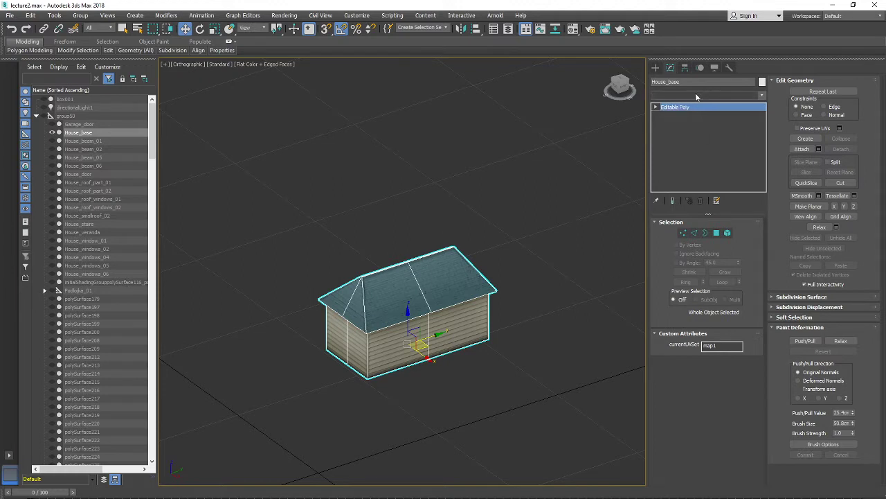
pyautogui.scroll(-2, 691, 355)
pyautogui.scroll(-5, 691, 360)
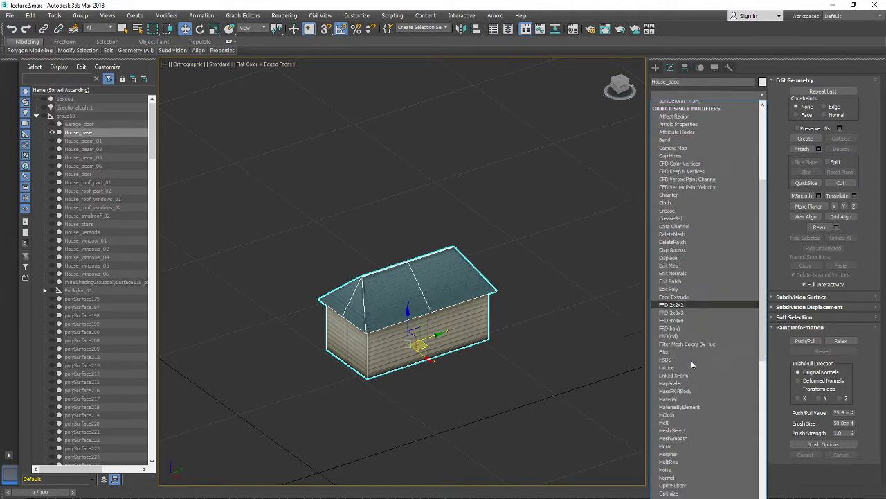
pyautogui.scroll(-3, 691, 370)
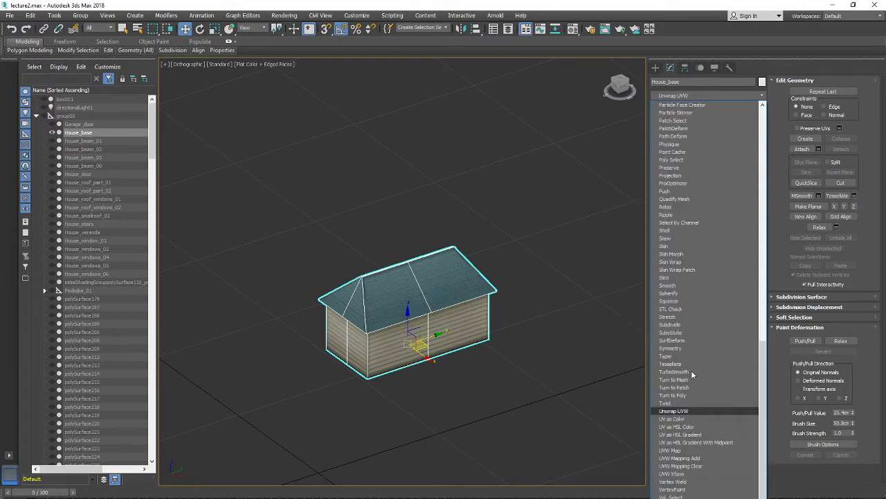
pyautogui.click(685, 409)
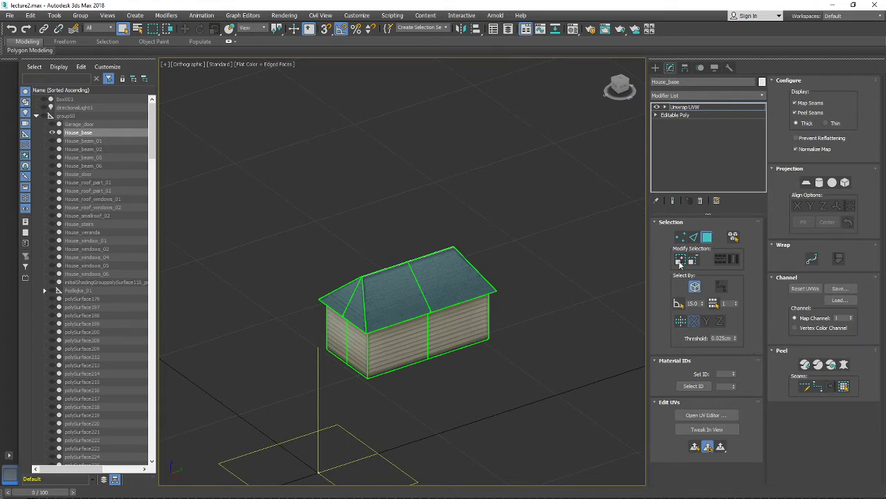
# Open the UV editor for House_base and place its window clear of the house model
pyautogui.click(707, 415)
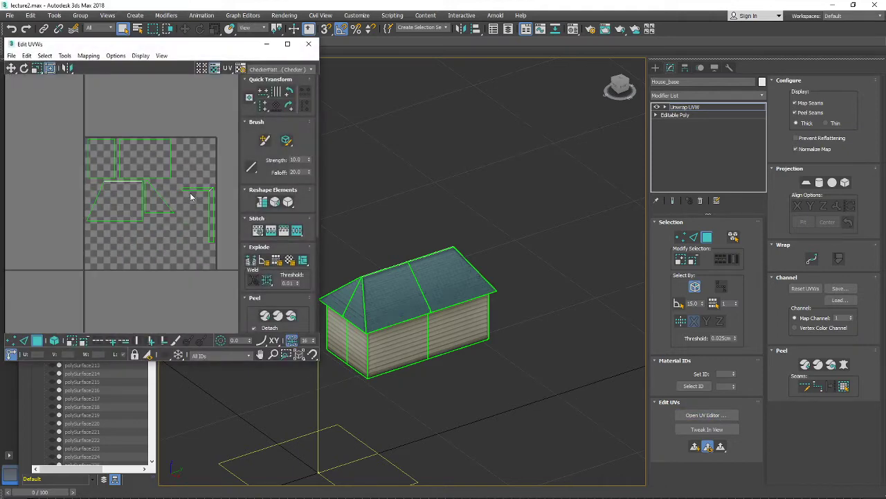
pyautogui.moveTo(131, 45); pyautogui.dragTo(649, 33)
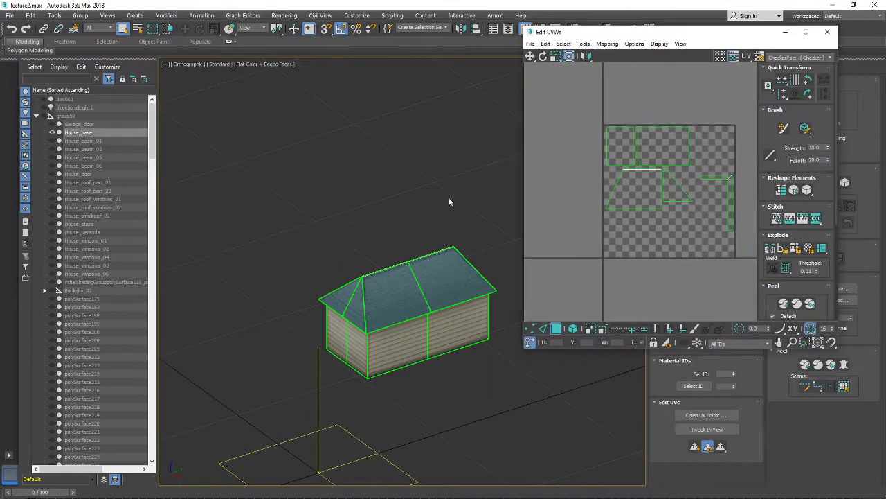
pyautogui.scroll(-2, 449, 200)
pyautogui.scroll(5, 468, 205)
pyautogui.moveTo(675, 223); pyautogui.dragTo(677, 198, button='middle')
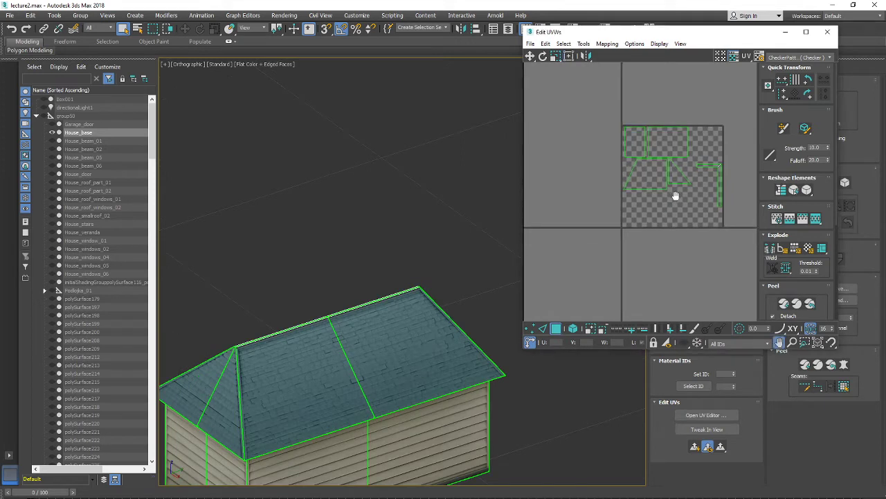
# Examine the UV layout of House_base over the checker pattern, with the editor window moved closer to the model
pyautogui.click(659, 178)
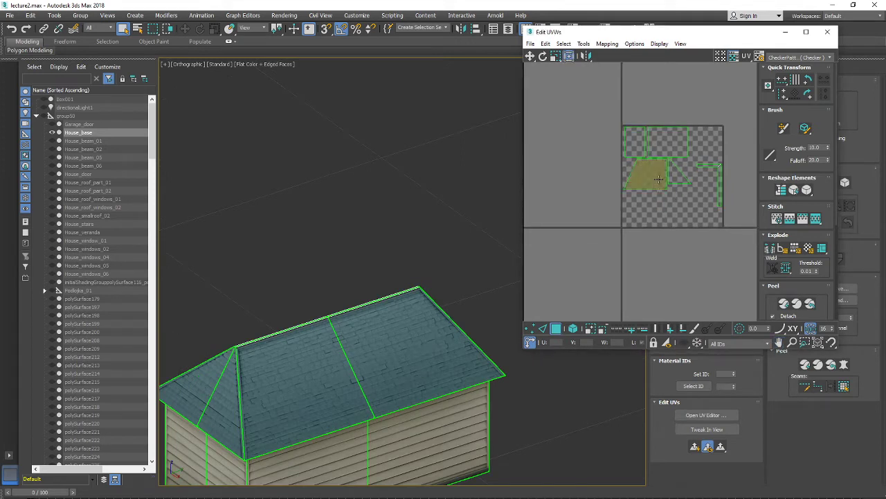
pyautogui.click(734, 97)
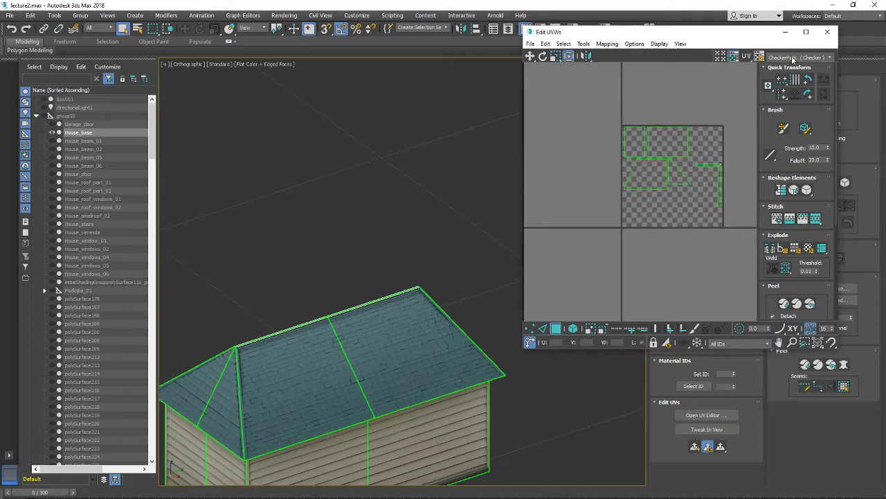
pyautogui.click(722, 60)
pyautogui.click(722, 59)
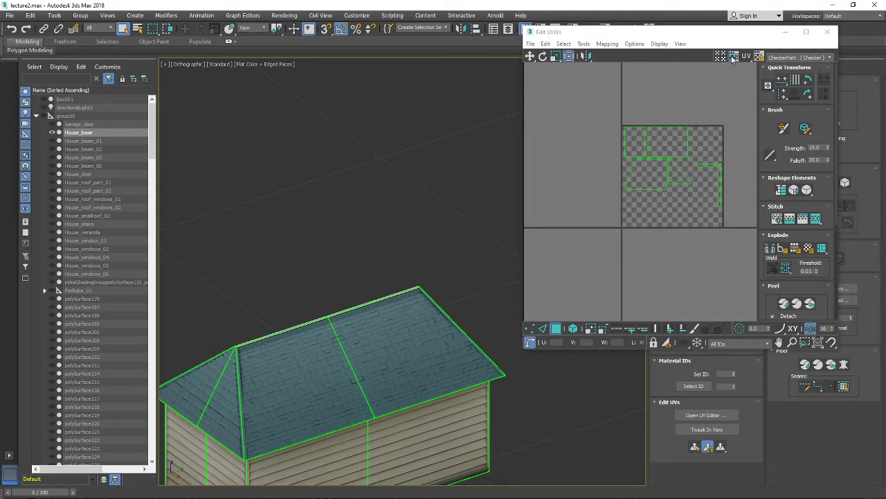
pyautogui.moveTo(567, 31); pyautogui.dragTo(480, 21)
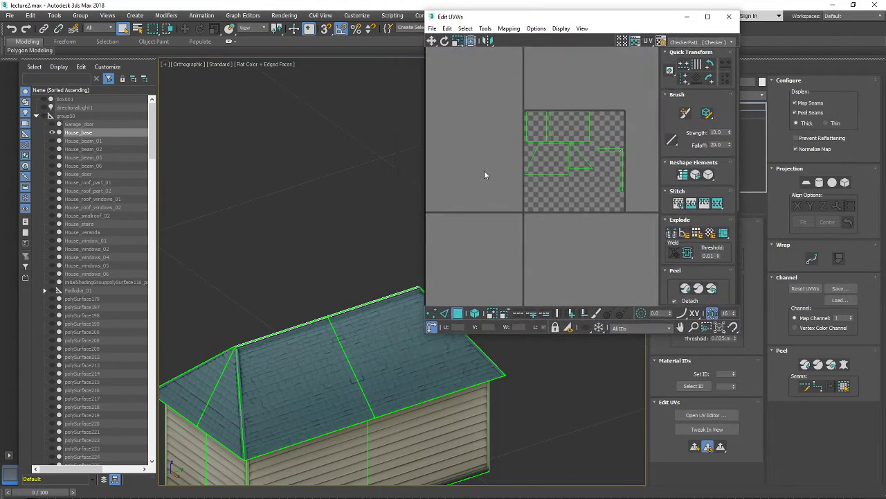
pyautogui.scroll(-1, 541, 174)
pyautogui.scroll(3, 556, 180)
pyautogui.scroll(-1, 556, 180)
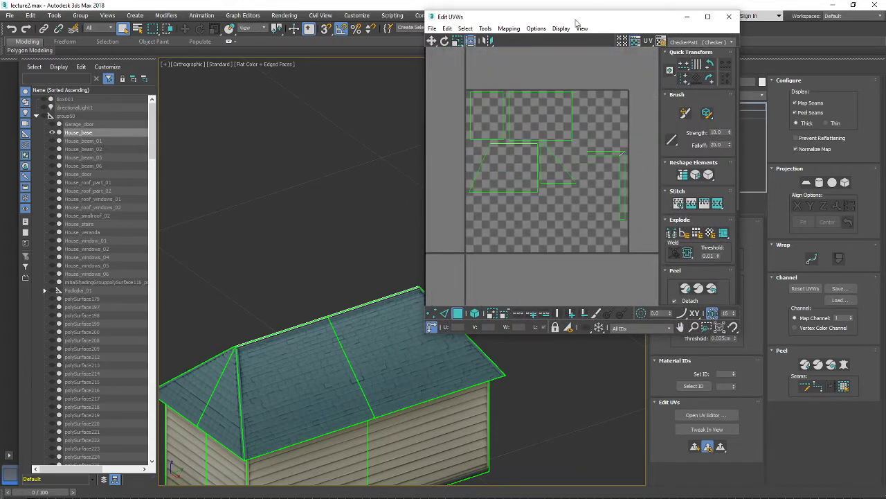
# Enlarge the Edit UVWs window beside the house model and examine the UV shells over the checker background
pyautogui.moveTo(576, 24); pyautogui.dragTo(556, 23)
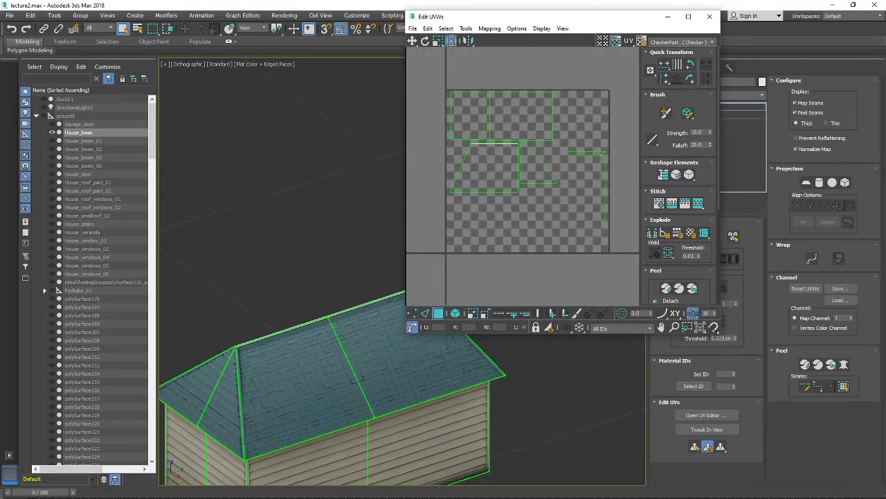
pyautogui.moveTo(720, 333); pyautogui.dragTo(803, 394)
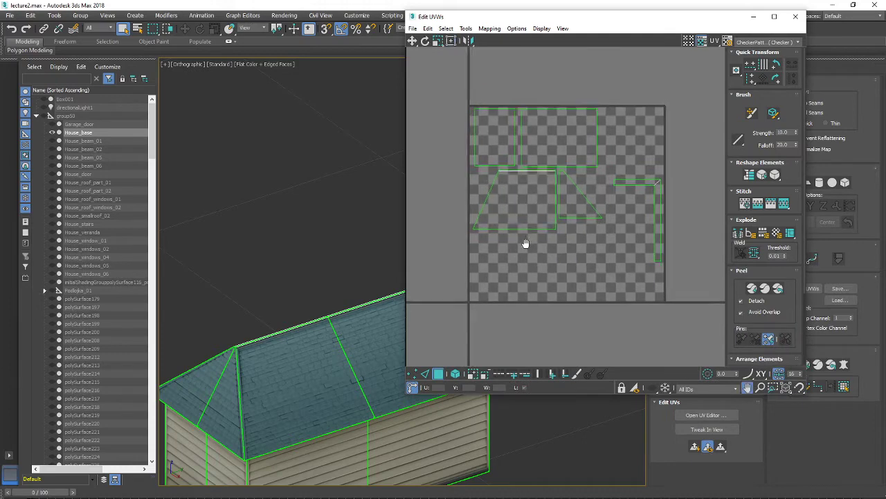
pyautogui.moveTo(525, 243); pyautogui.dragTo(516, 243)
pyautogui.scroll(3, 469, 107)
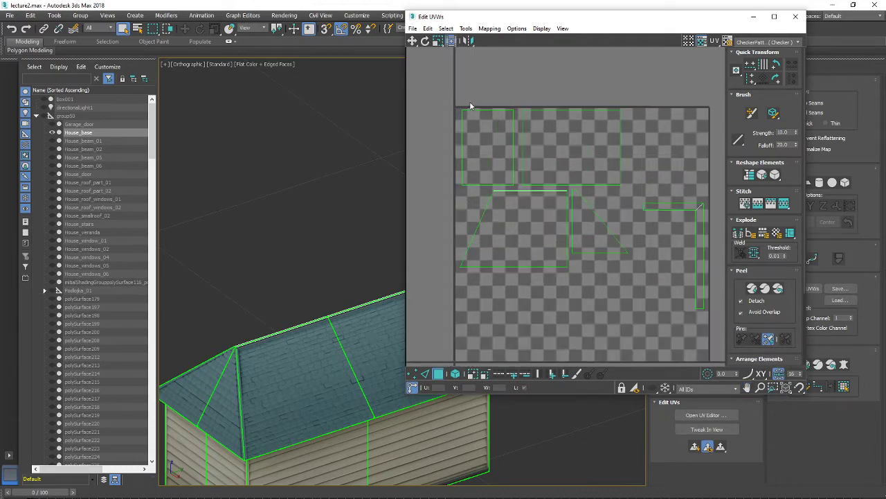
pyautogui.scroll(-3, 560, 182)
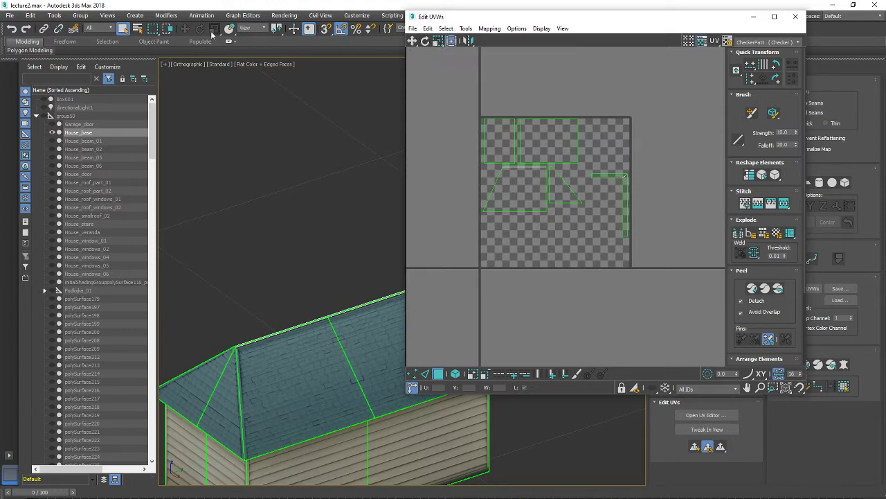
# Select a single wall UV face, then select all the UV polygons of House_base with the Rotate tool active
pyautogui.click(413, 41)
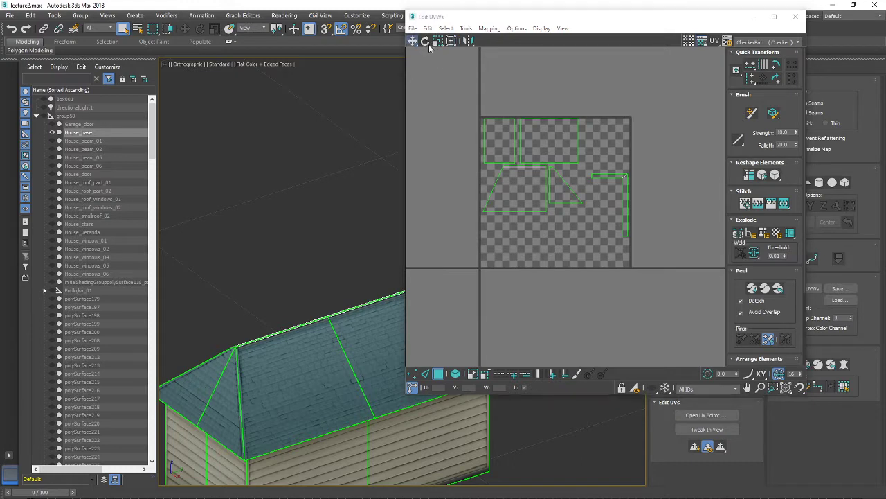
pyautogui.click(499, 138)
pyautogui.click(425, 41)
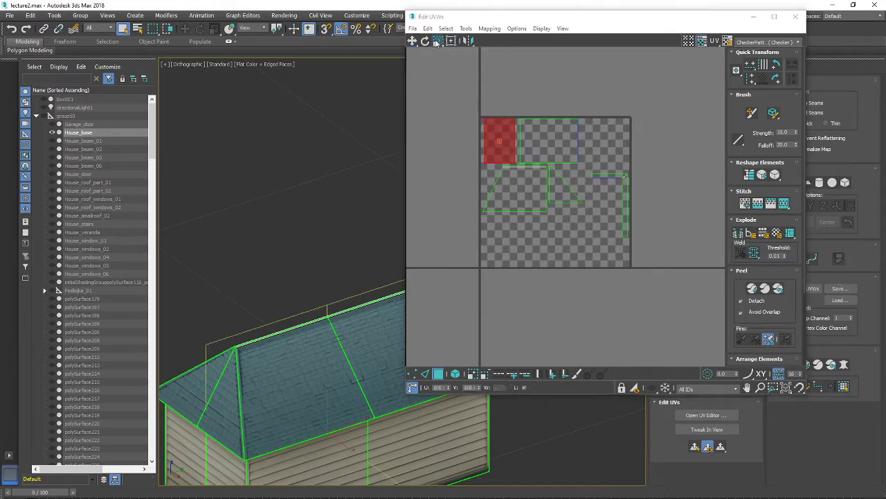
pyautogui.moveTo(462, 92); pyautogui.dragTo(639, 277)
pyautogui.moveTo(493, 20)
pyautogui.mouseDown()
pyautogui.moveTo(604, 21)
pyautogui.moveTo(499, 21)
pyautogui.mouseUp()
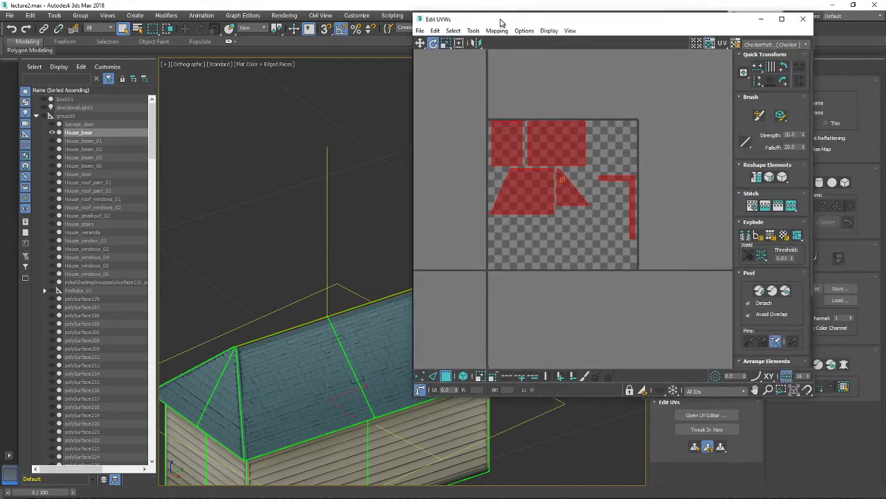
# Show the file27 house texture as the UV editor background, inspect the shells over it, and clear the UV selection
pyautogui.click(764, 44)
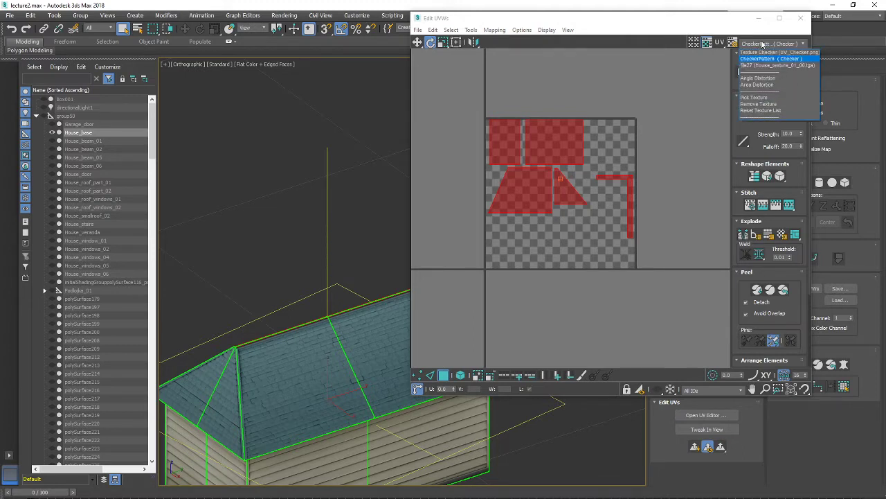
pyautogui.click(765, 66)
pyautogui.scroll(5, 487, 191)
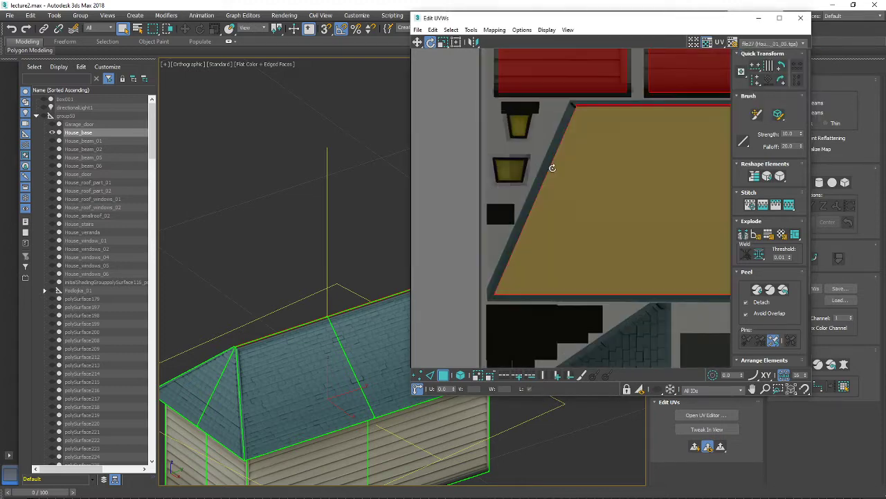
pyautogui.scroll(-4, 554, 138)
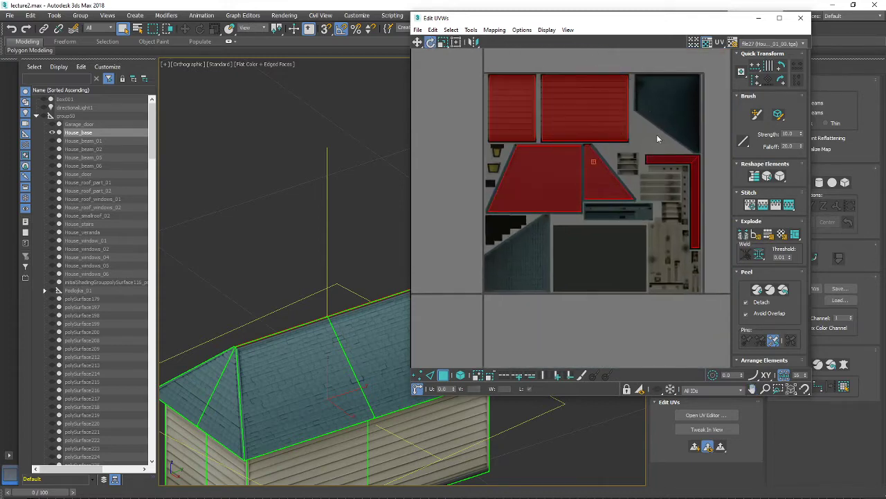
pyautogui.click(454, 105)
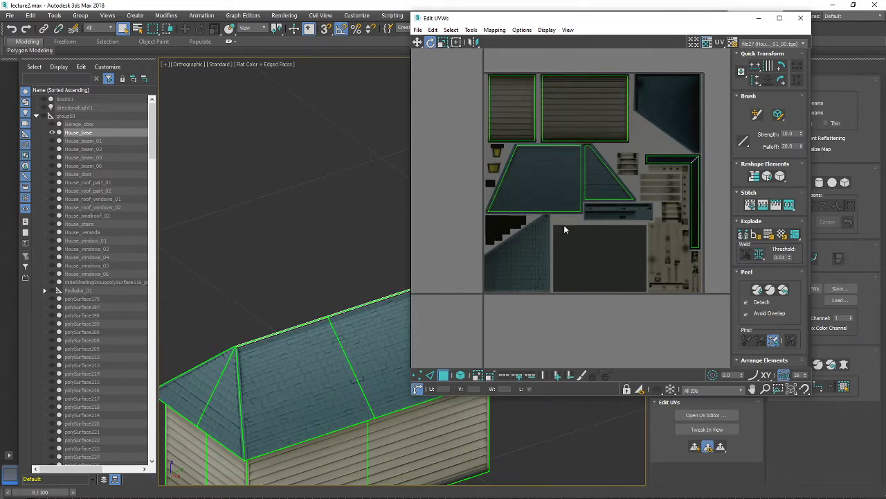
# Compare the textured house with its UV layout, arranging the UV editor clear of the model and the polygon selection controls
pyautogui.scroll(-4, 562, 232)
pyautogui.scroll(-5, 287, 305)
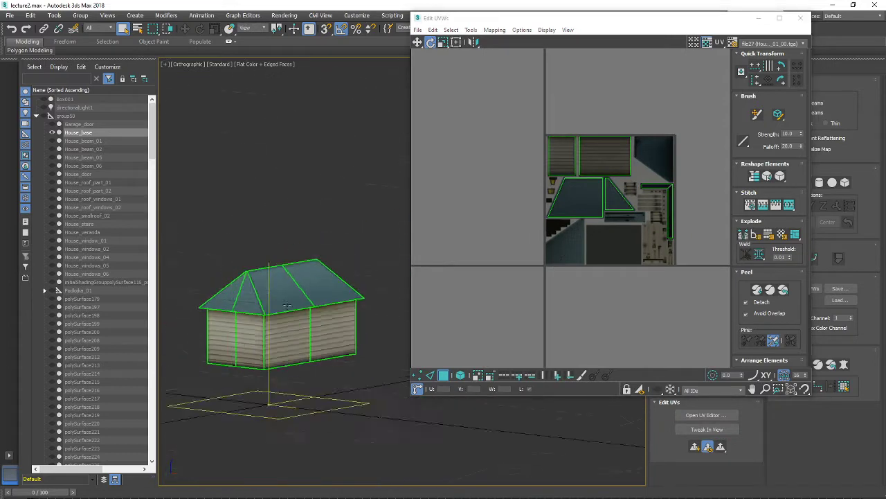
pyautogui.keyDown('alt'); pyautogui.moveTo(287, 305); pyautogui.dragTo(306, 319, button='middle'); pyautogui.keyUp('alt')
pyautogui.scroll(4, 304, 334)
pyautogui.keyDown('alt'); pyautogui.moveTo(360, 284); pyautogui.dragTo(325, 287, button='middle'); pyautogui.keyUp('alt')
pyautogui.moveTo(491, 25); pyautogui.dragTo(562, 23)
pyautogui.moveTo(443, 196)
pyautogui.keyDown('alt'); pyautogui.mouseDown(button='middle')
pyautogui.moveTo(293, 205)
pyautogui.moveTo(429, 202)
pyautogui.mouseUp(button='middle'); pyautogui.keyUp('alt')
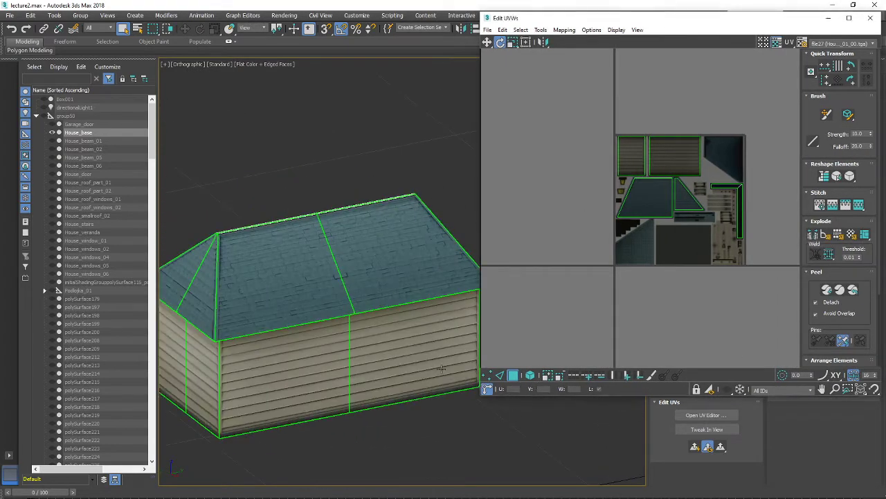
pyautogui.moveTo(625, 22); pyautogui.dragTo(746, 318)
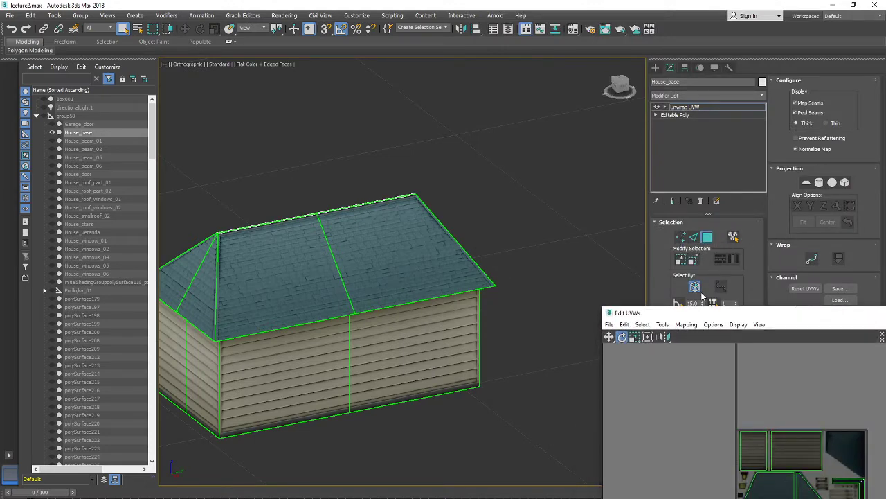
pyautogui.moveTo(697, 314); pyautogui.dragTo(649, 62)
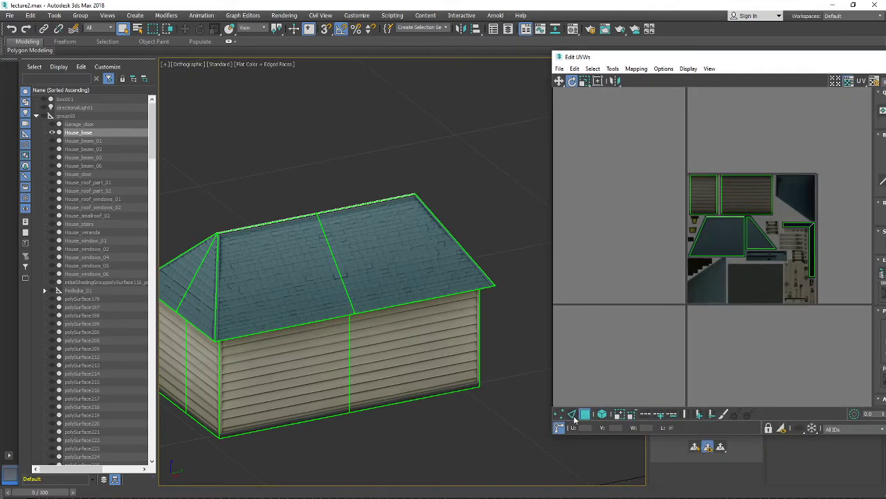
pyautogui.moveTo(647, 53); pyautogui.dragTo(677, 289)
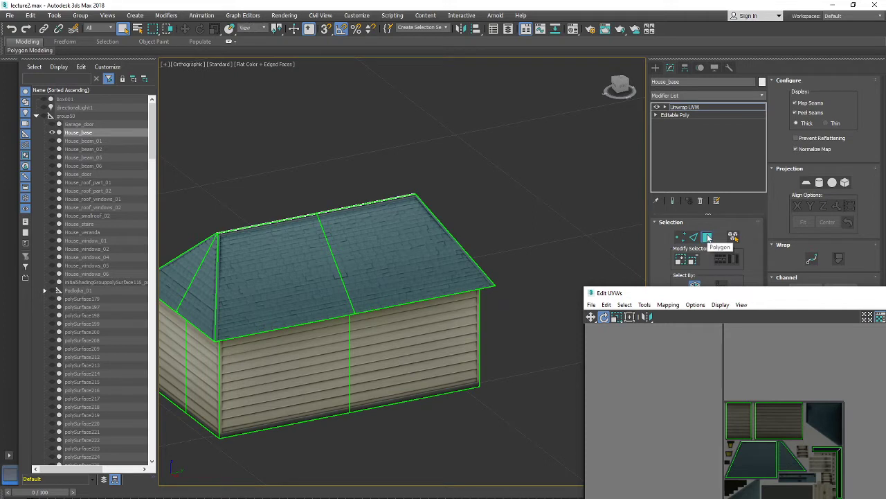
# Select the two halves of the long wall in turn and compare them with their shared shell in the UV editor
pyautogui.click(276, 353)
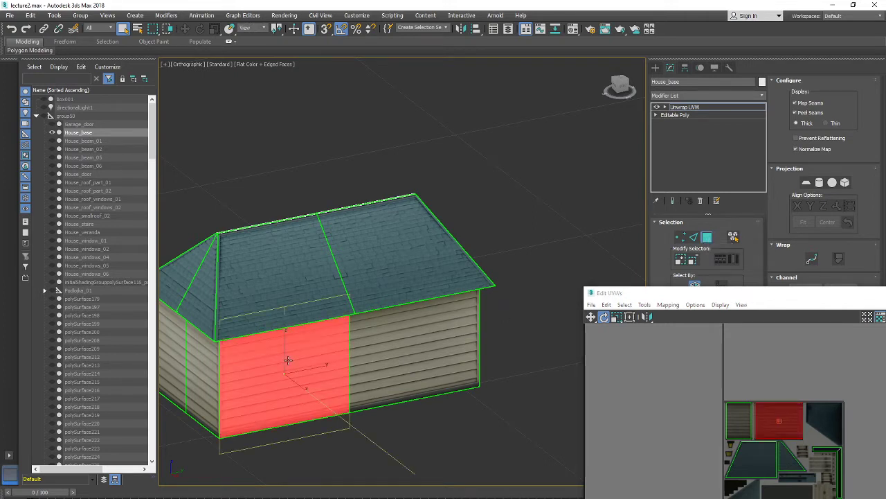
pyautogui.keyDown('alt'); pyautogui.moveTo(462, 345); pyautogui.dragTo(414, 296, button='middle'); pyautogui.keyUp('alt')
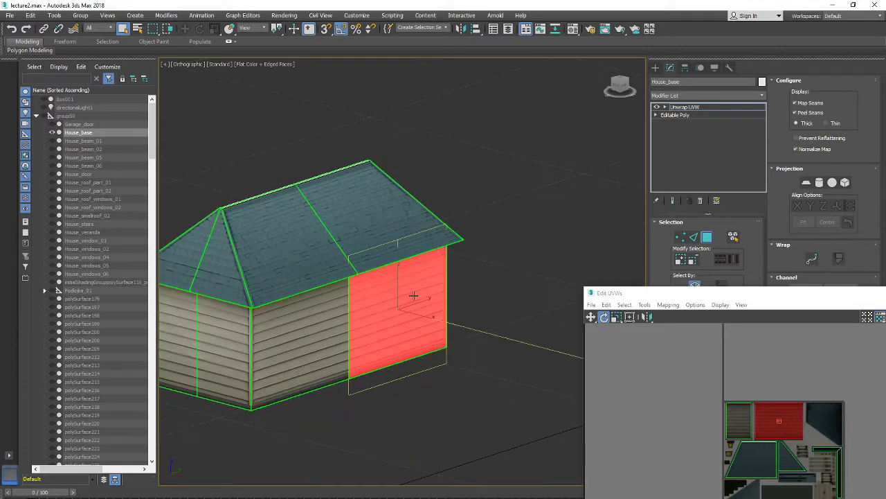
pyautogui.keyDown('alt'); pyautogui.moveTo(307, 324); pyautogui.dragTo(485, 312, button='middle'); pyautogui.keyUp('alt')
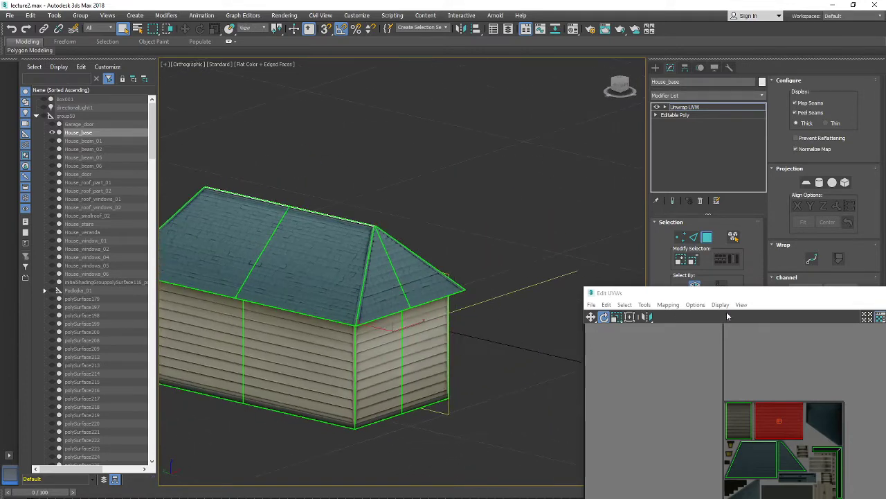
pyautogui.moveTo(727, 292); pyautogui.dragTo(658, 185)
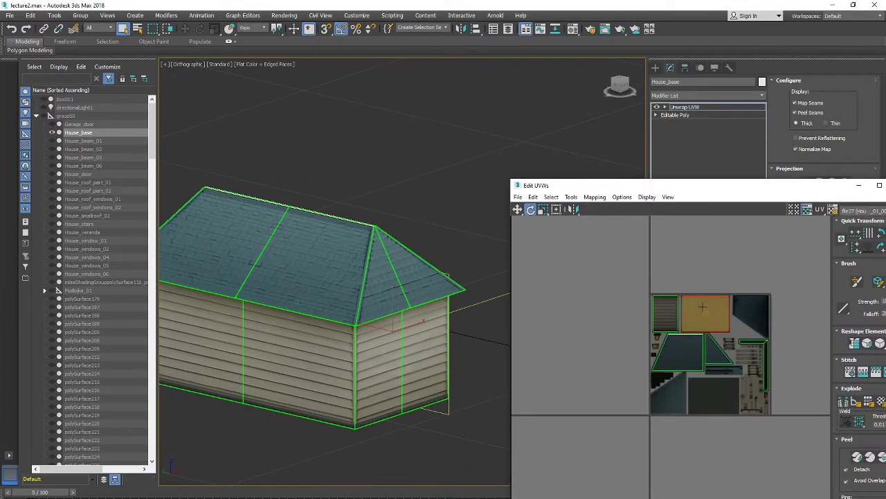
pyautogui.click(703, 316)
# Select the end wall, side wall and roof polygons one by one to check which UV shell each uses, finishing on the end wall
pyautogui.click(384, 351)
pyautogui.click(415, 341)
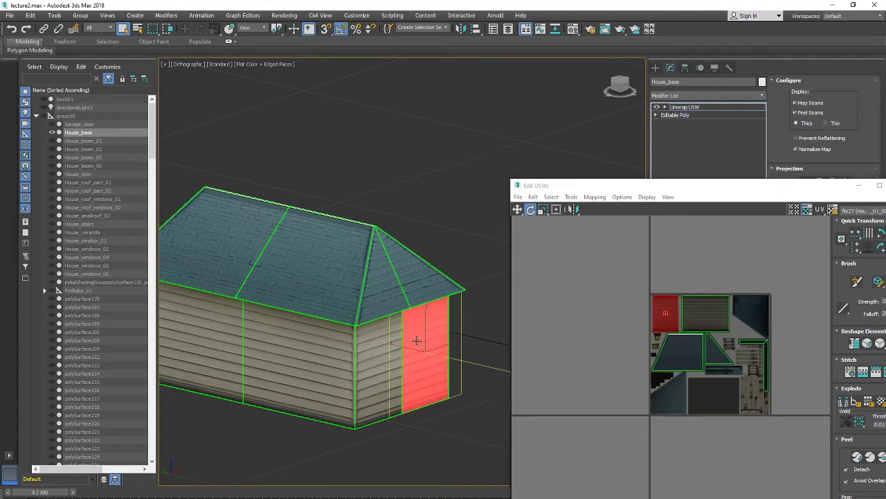
pyautogui.click(332, 336)
pyautogui.click(237, 326)
pyautogui.click(278, 256)
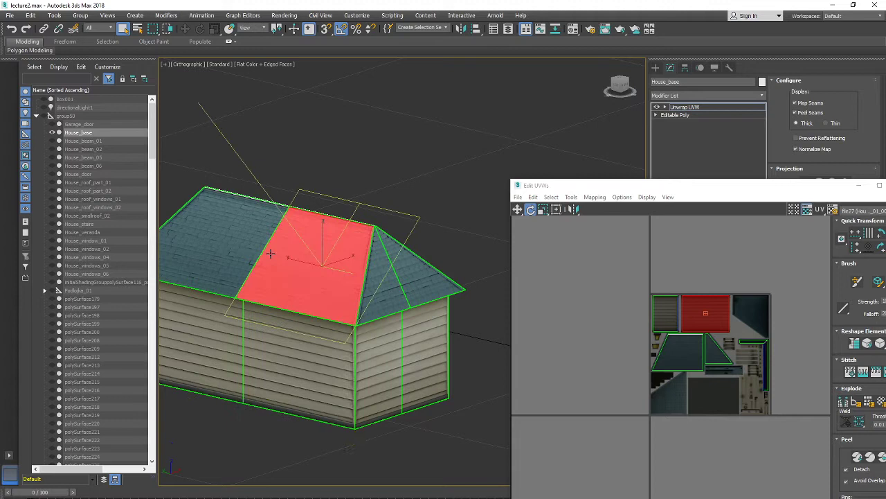
pyautogui.click(229, 241)
pyautogui.click(381, 285)
pyautogui.click(424, 278)
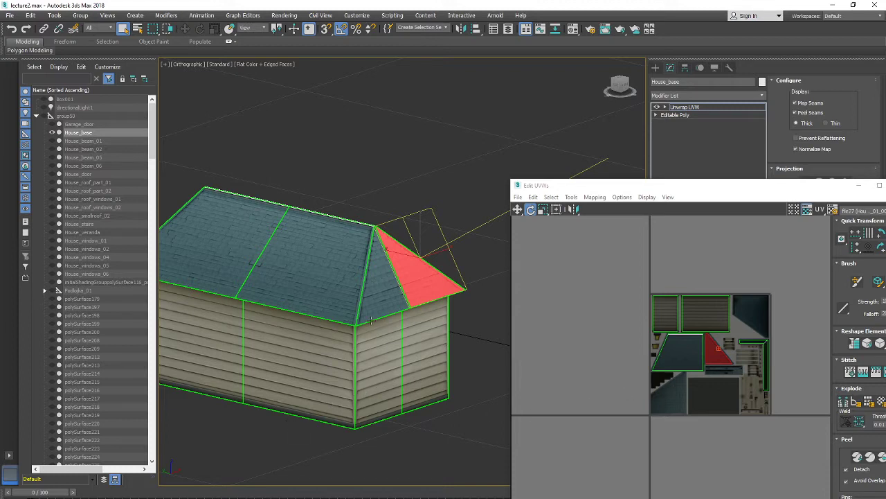
pyautogui.click(359, 358)
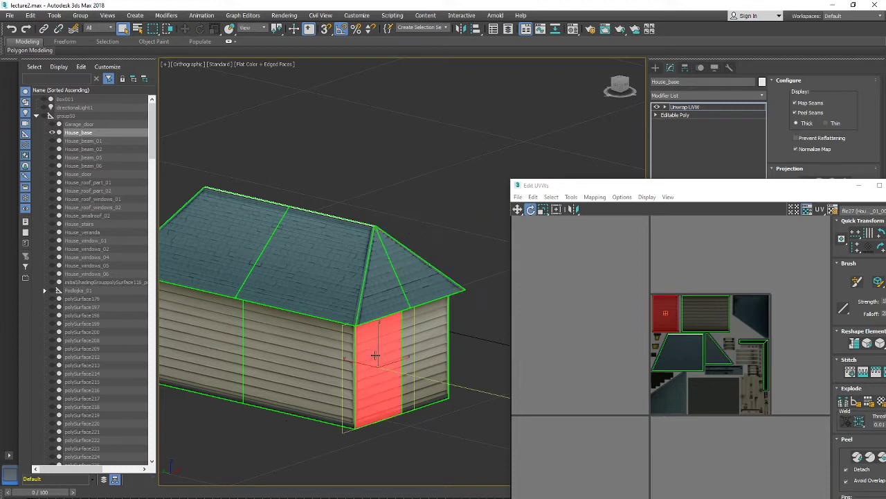
# Try transforming the selected end wall polygon's UV face over the texture, undoing each change
pyautogui.scroll(5, 658, 301)
pyautogui.scroll(4, 655, 285)
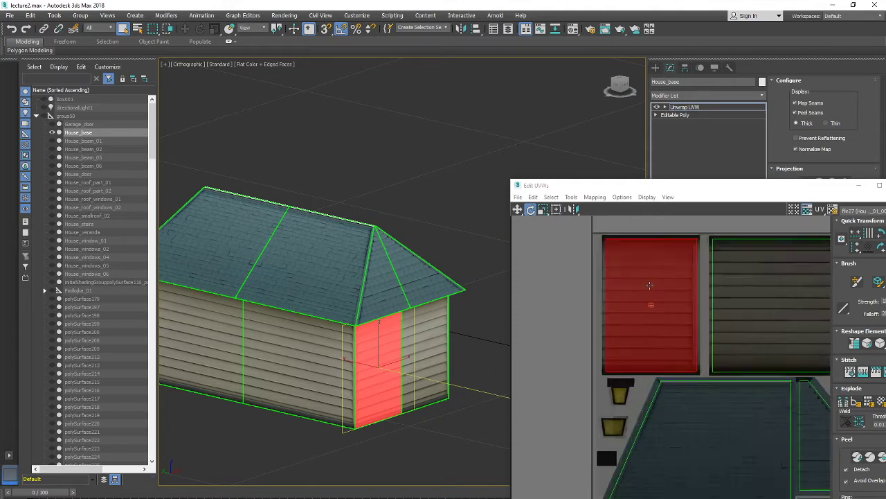
pyautogui.moveTo(644, 298); pyautogui.dragTo(647, 318)
pyautogui.hotkey('ctrl', 'z')
pyautogui.scroll(8, 347, 358)
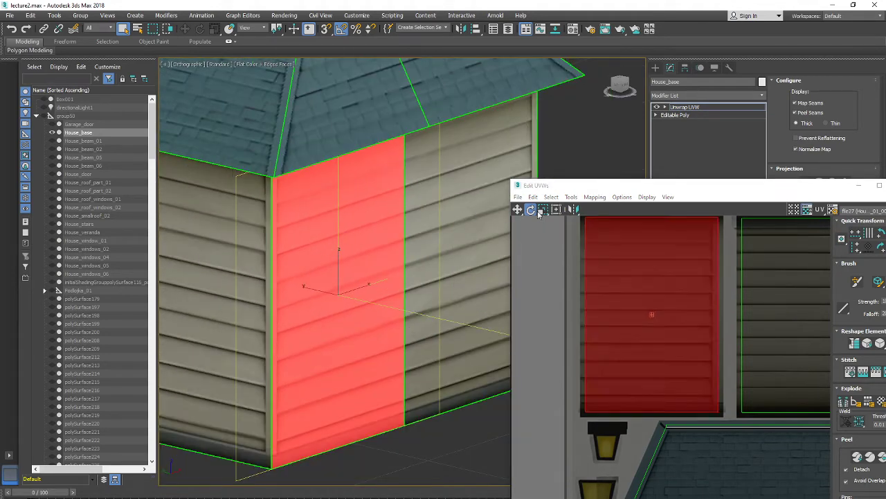
pyautogui.moveTo(721, 266); pyautogui.dragTo(669, 379)
pyautogui.hotkey('ctrl', 'z')
# Move the end wall polygon's UV face down from the siding so it overlaps the lamp and roof areas of the texture
pyautogui.rightClick(689, 285)
pyautogui.click(696, 299)
pyautogui.rightClick(691, 278)
pyautogui.click(700, 286)
pyautogui.scroll(-3, 431, 308)
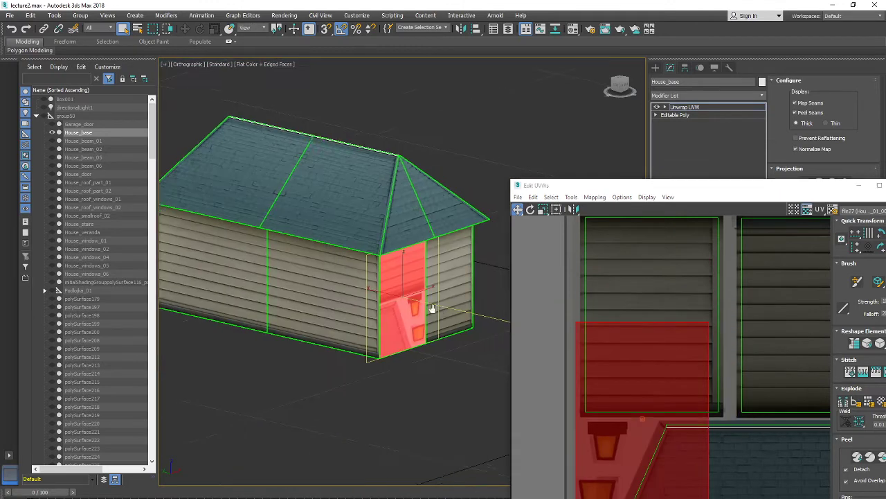
pyautogui.moveTo(431, 308); pyautogui.dragTo(396, 294, button='middle')
pyautogui.scroll(-2, 680, 420)
pyautogui.moveTo(681, 420); pyautogui.dragTo(609, 390, button='middle')
pyautogui.moveTo(588, 367); pyautogui.dragTo(597, 350)
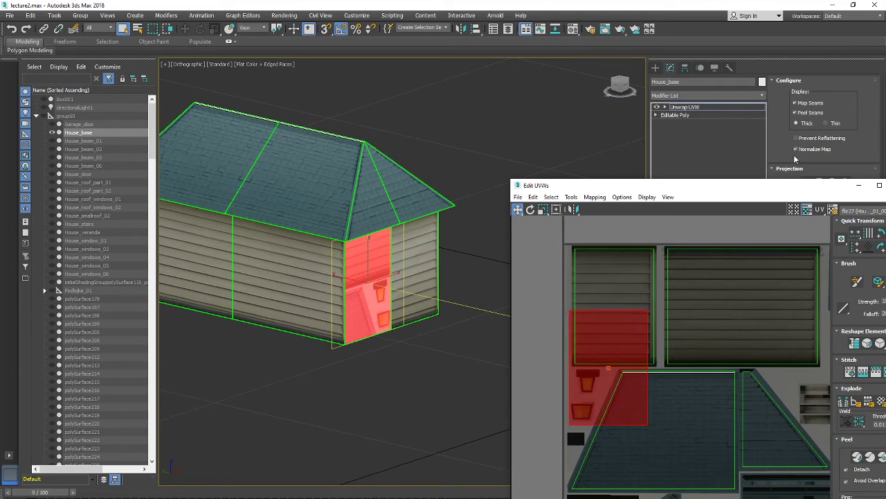
# Close the UV editor and collapse House_base's Unwrap UVW modifier into the Editable Poly, accepting the warning
pyautogui.scroll(4, 409, 269)
pyautogui.scroll(-6, 409, 269)
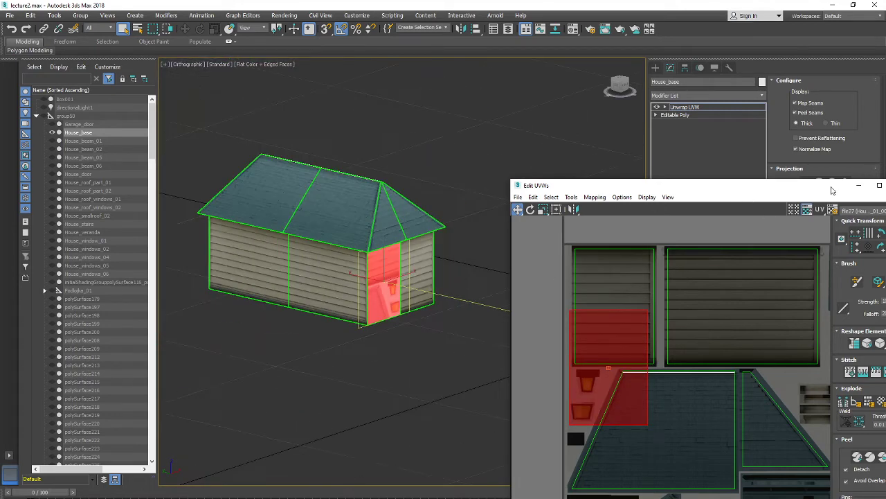
pyautogui.moveTo(820, 191); pyautogui.dragTo(734, 184)
pyautogui.click(813, 180)
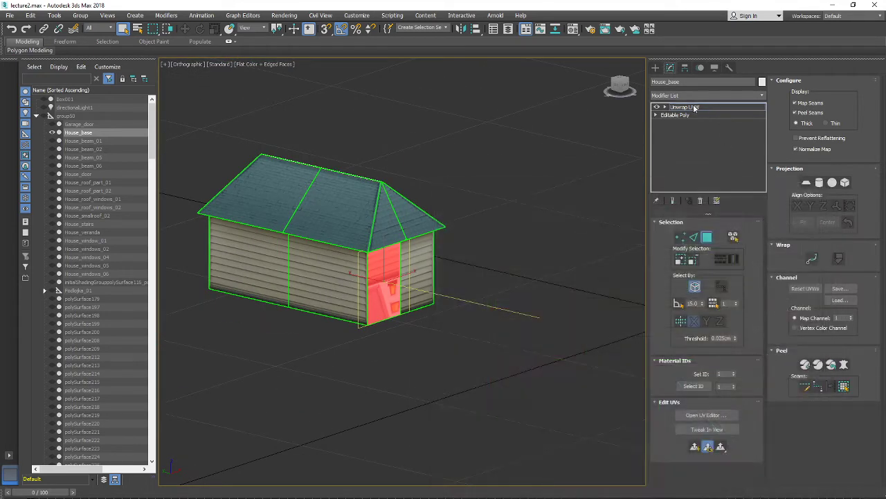
pyautogui.rightClick(693, 105)
pyautogui.click(722, 188)
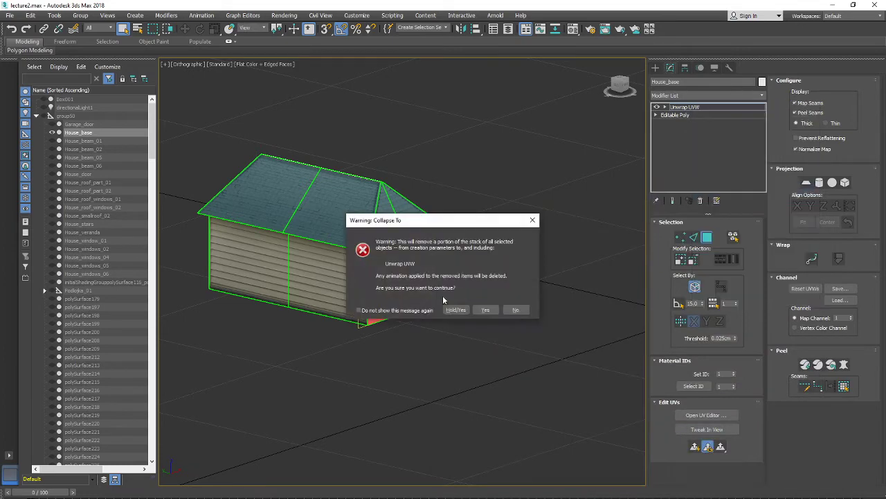
pyautogui.click(482, 311)
# Unhide all the hidden objects in the scene
pyautogui.scroll(-3, 486, 314)
pyautogui.keyDown('alt'); pyautogui.moveTo(483, 303); pyautogui.dragTo(482, 335, button='middle'); pyautogui.keyUp('alt')
pyautogui.rightClick(484, 336)
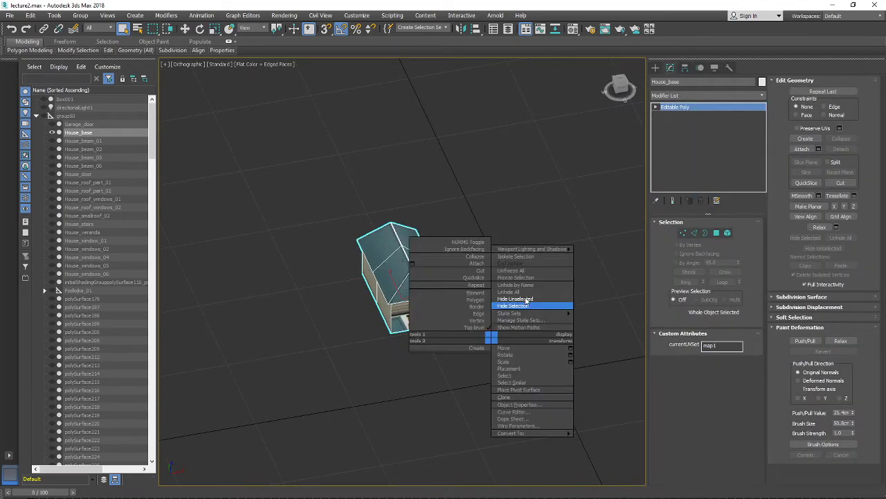
pyautogui.click(522, 291)
pyautogui.press('h')
pyautogui.click(191, 259)
pyautogui.rightClick(346, 325)
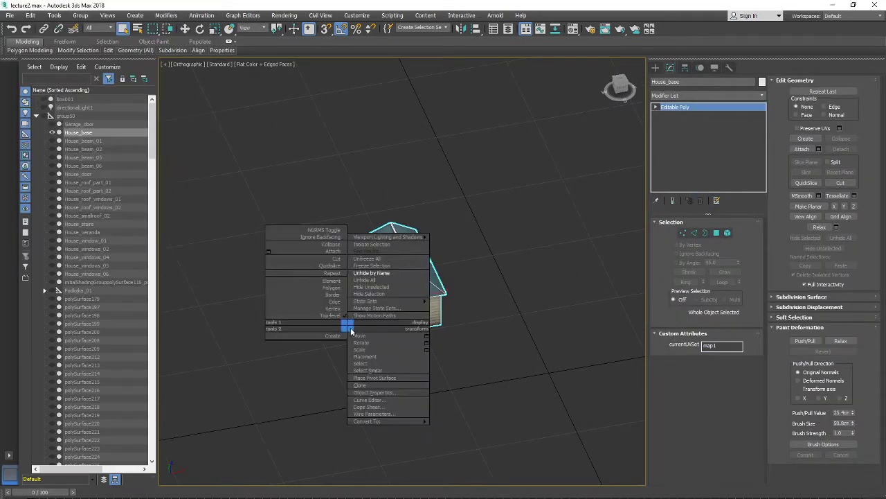
pyautogui.click(365, 280)
# Select the imported textured house with its circular grounds, leaving out the blue Box001 house, and delete the selected objects
pyautogui.keyDown('alt'); pyautogui.moveTo(365, 280); pyautogui.dragTo(365, 393, button='middle'); pyautogui.keyUp('alt')
pyautogui.moveTo(311, 192); pyautogui.dragTo(492, 425)
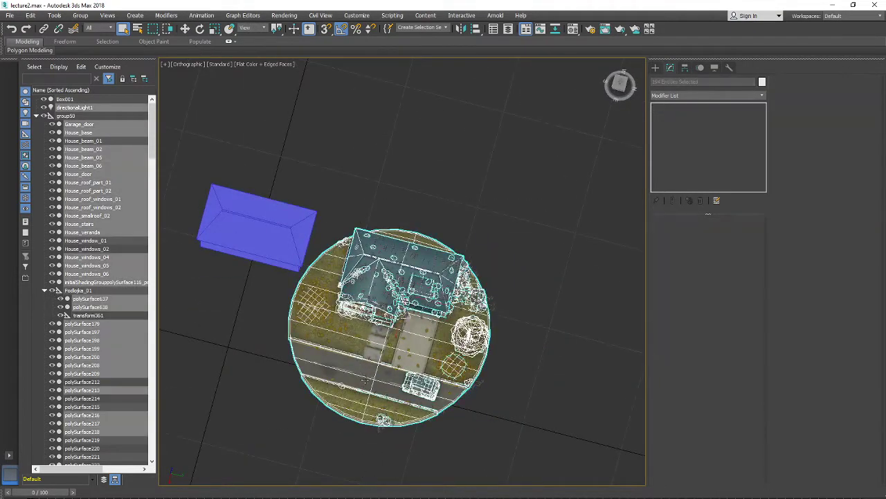
pyautogui.keyDown('alt'); pyautogui.moveTo(436, 324); pyautogui.dragTo(435, 316, button='middle'); pyautogui.keyUp('alt')
pyautogui.press('Delete')
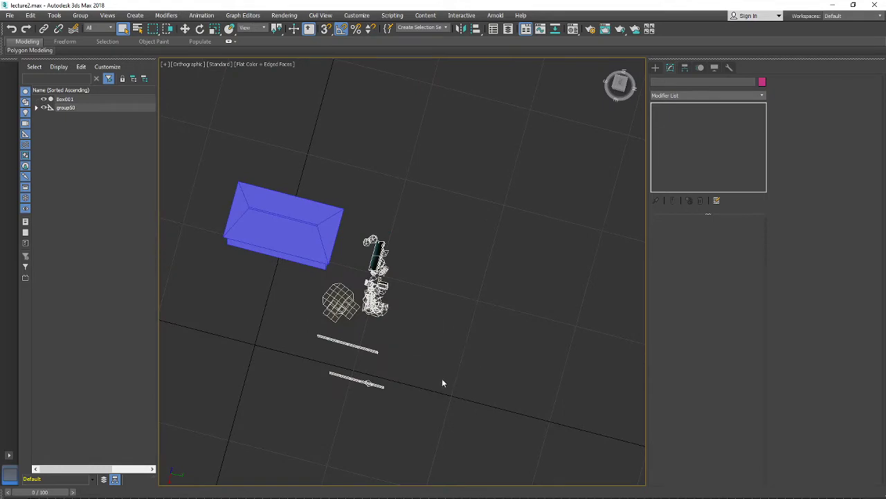
# Select all the leftover imported objects beside the blue Box001 house and delete them
pyautogui.keyDown('alt'); pyautogui.moveTo(441, 382); pyautogui.dragTo(518, 407, button='middle'); pyautogui.keyUp('alt')
pyautogui.moveTo(497, 408); pyautogui.dragTo(350, 206)
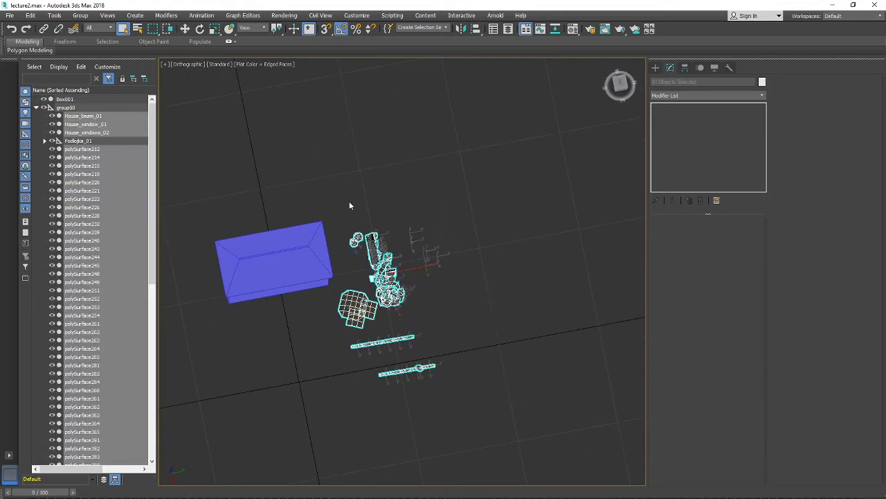
pyautogui.press('Delete')
pyautogui.moveTo(362, 264); pyautogui.dragTo(423, 257, button='middle')
pyautogui.scroll(2, 412, 243)
# Select the Box001 house and add an Unwrap UVW modifier to it
pyautogui.click(346, 248)
pyautogui.keyDown('alt'); pyautogui.moveTo(346, 248); pyautogui.dragTo(475, 241, button='middle'); pyautogui.keyUp('alt')
pyautogui.scroll(4, 459, 228)
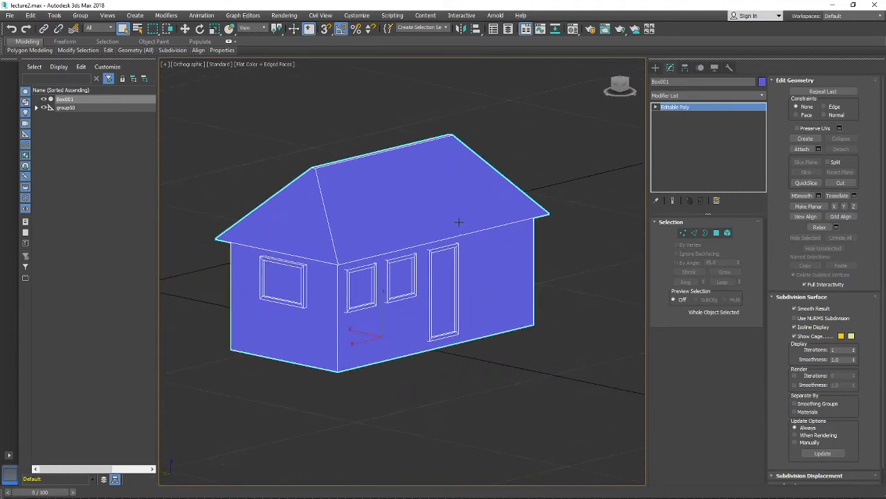
pyautogui.keyDown('alt'); pyautogui.moveTo(322, 269); pyautogui.dragTo(469, 286, button='middle'); pyautogui.keyUp('alt')
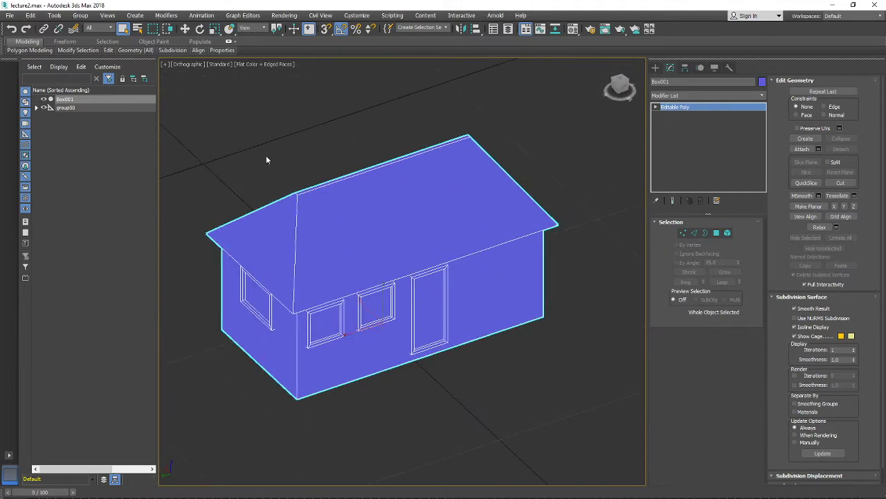
pyautogui.moveTo(328, 309)
pyautogui.keyDown('alt'); pyautogui.mouseDown(button='middle')
pyautogui.moveTo(339, 308)
pyautogui.moveTo(326, 302)
pyautogui.mouseUp(button='middle'); pyautogui.keyUp('alt')
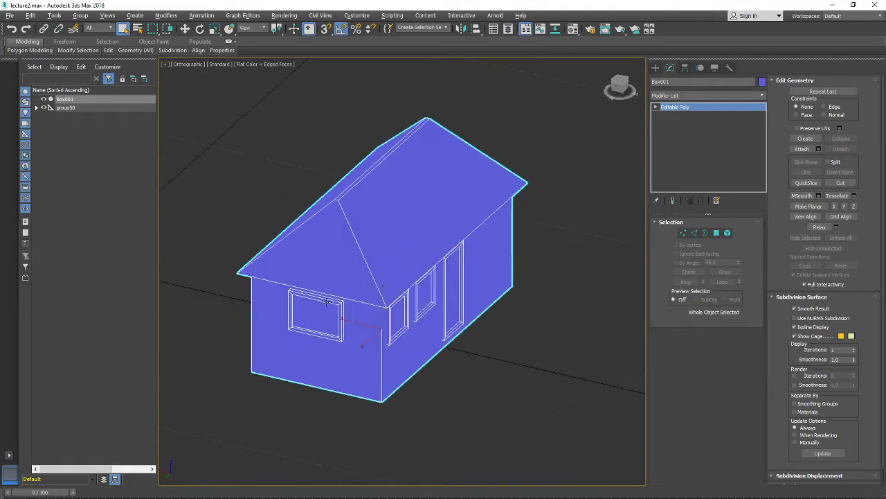
pyautogui.click(717, 97)
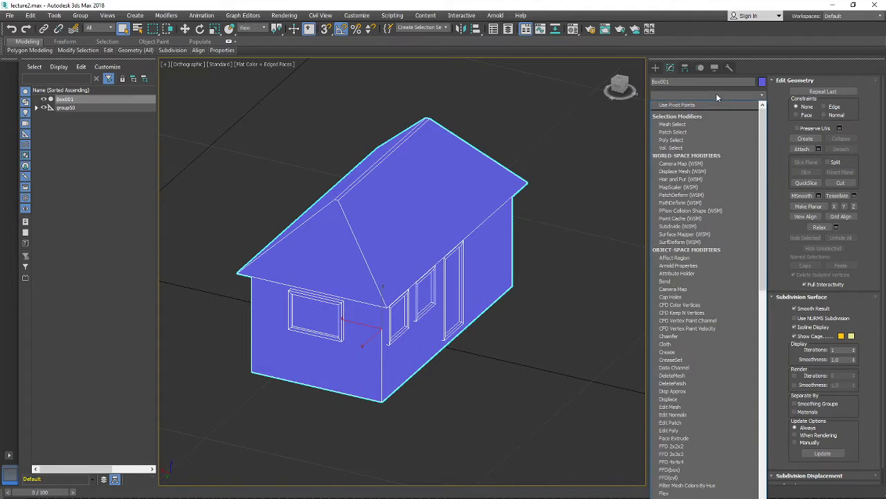
pyautogui.scroll(-6, 699, 378)
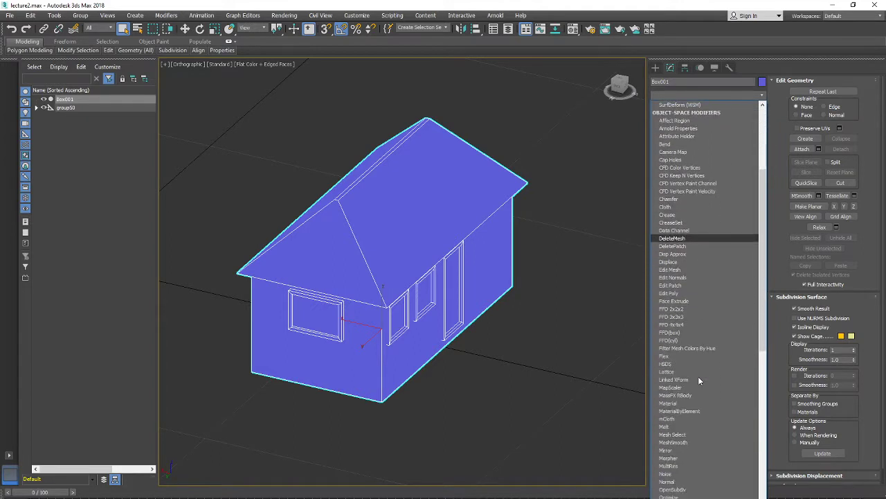
pyautogui.scroll(-11, 698, 377)
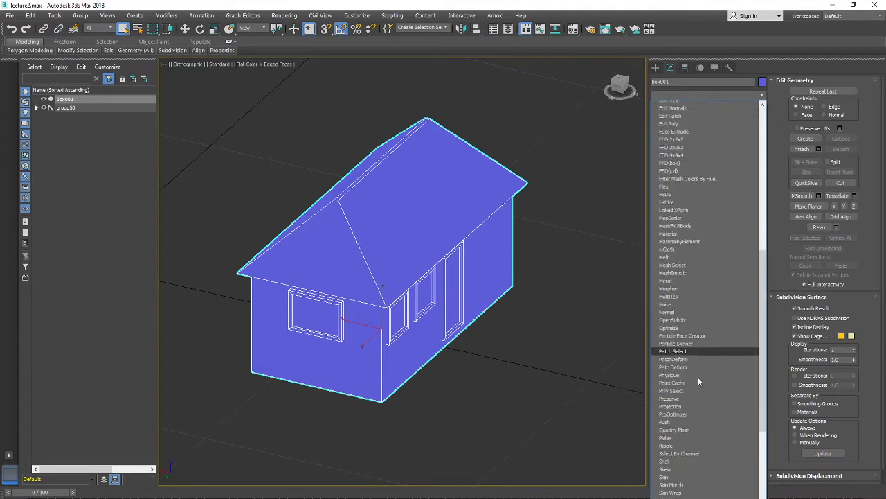
pyautogui.scroll(-5, 698, 377)
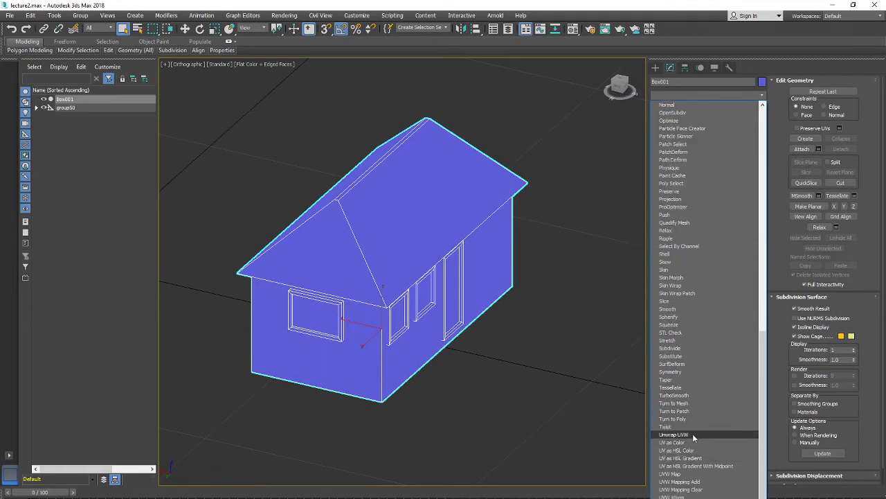
pyautogui.click(687, 96)
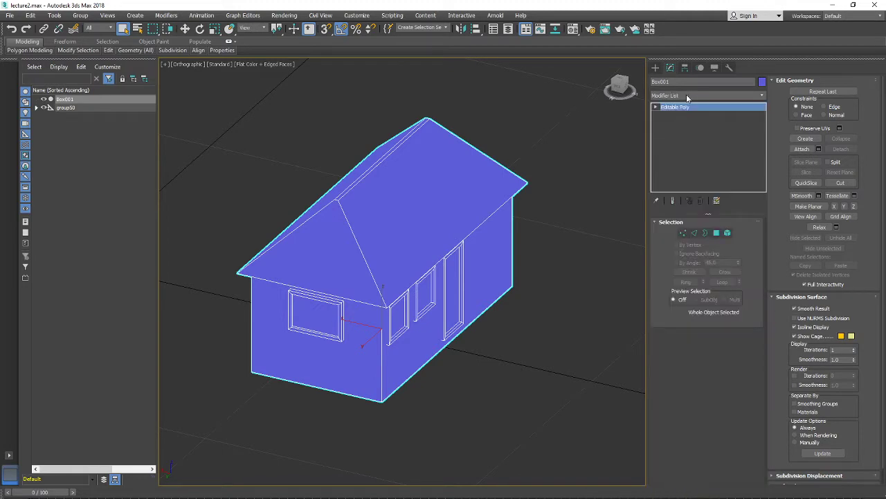
pyautogui.click(686, 96)
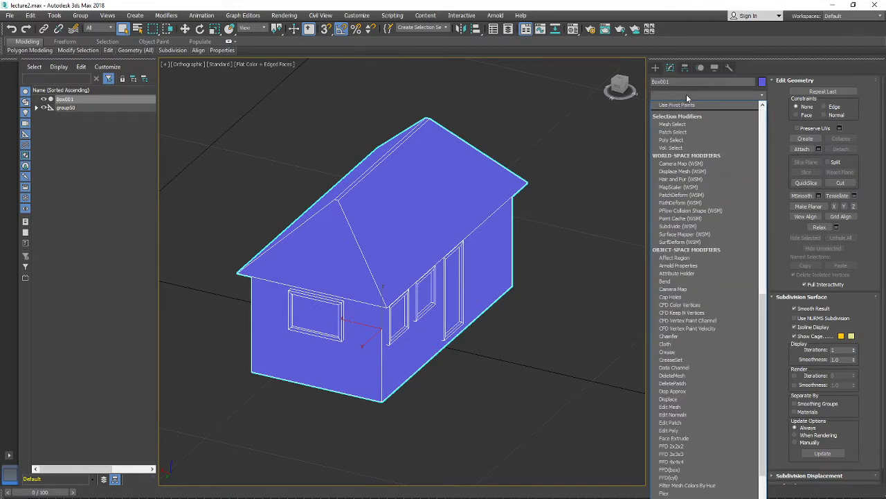
pyautogui.scroll(-1, 687, 97)
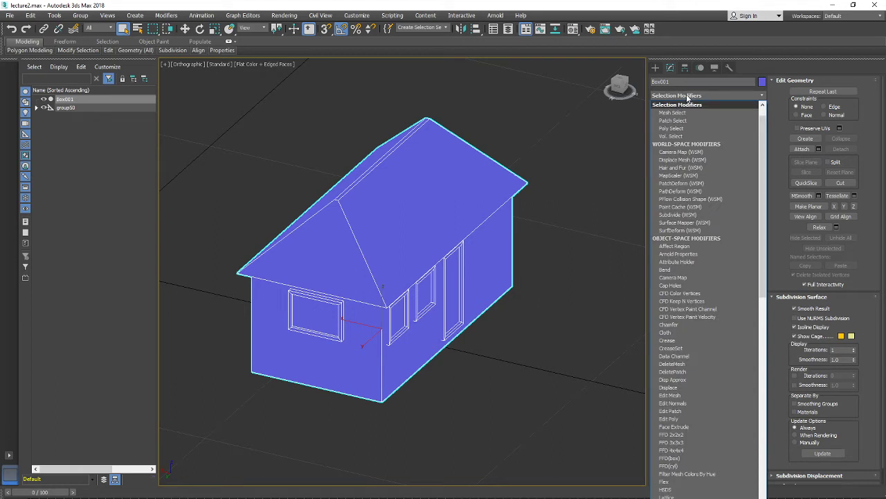
pyautogui.press('u')
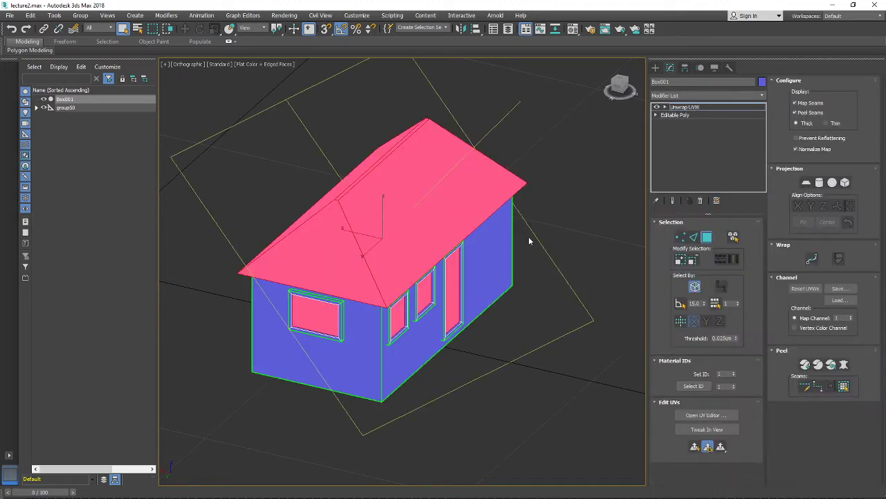
# Go down to the Editable Poly level beneath Unwrap UVW, accepting the topology warning, and return to the Unwrap UVW modifier
pyautogui.keyDown('alt'); pyautogui.moveTo(507, 258); pyautogui.dragTo(535, 261, button='middle'); pyautogui.keyUp('alt')
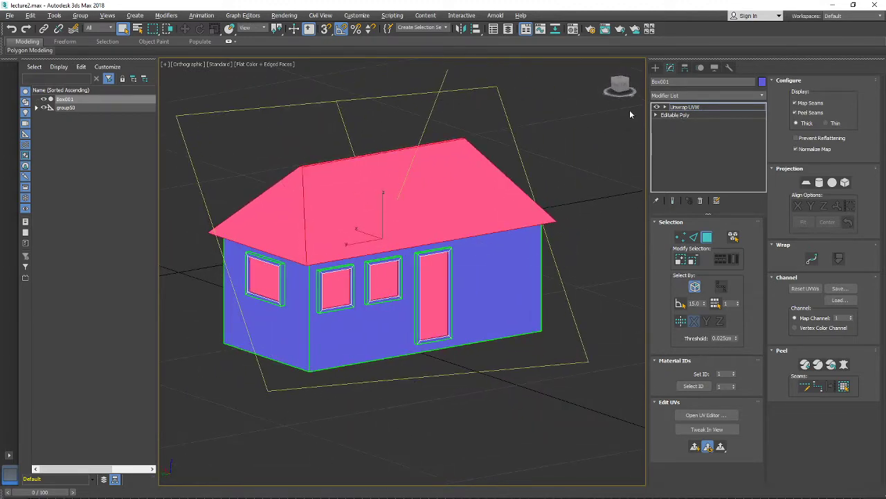
pyautogui.click(685, 107)
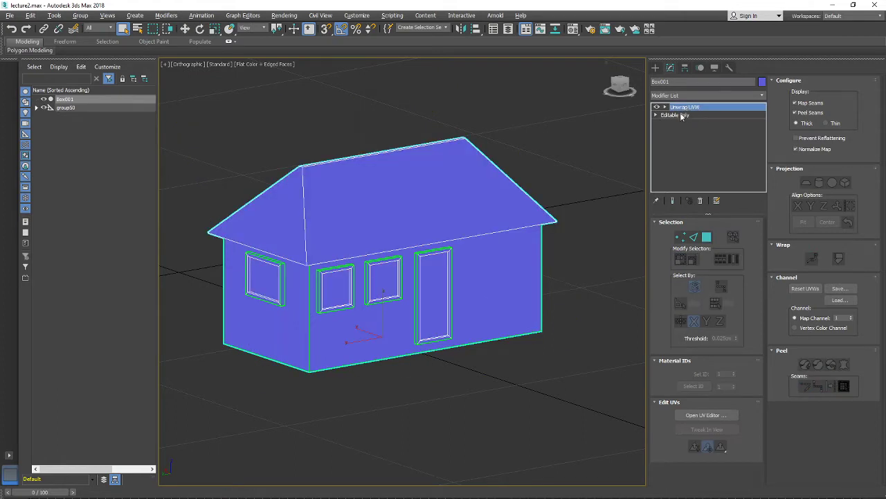
pyautogui.click(680, 113)
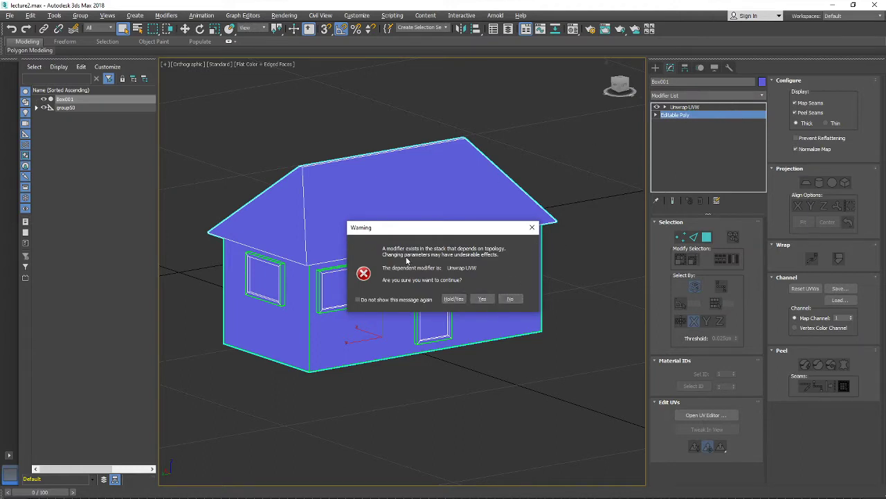
pyautogui.moveTo(407, 235); pyautogui.dragTo(486, 216)
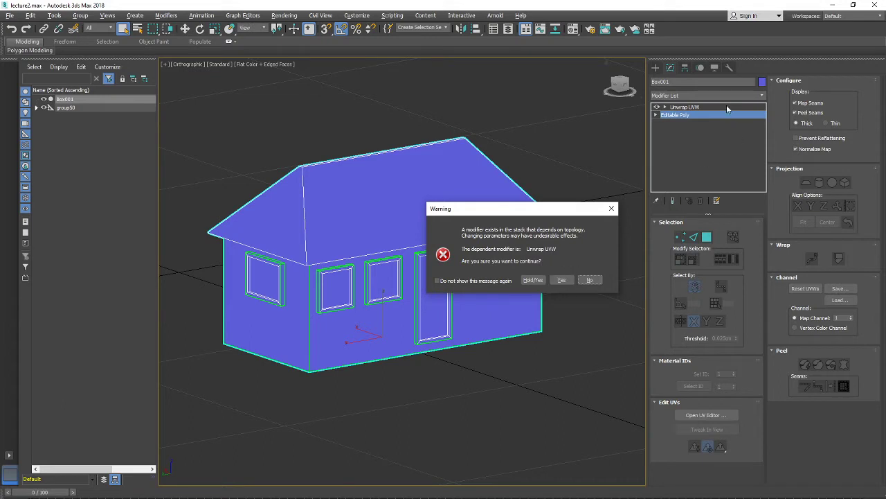
pyautogui.click(562, 279)
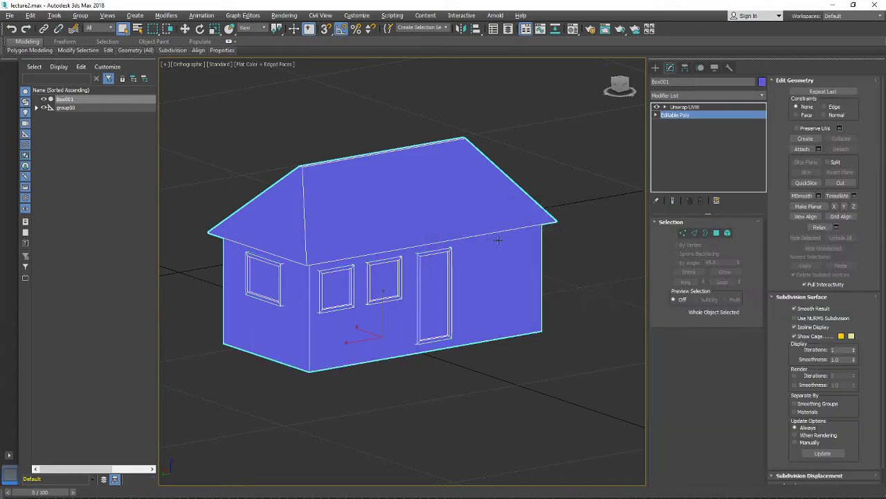
pyautogui.keyDown('alt'); pyautogui.moveTo(468, 245); pyautogui.dragTo(475, 263, button='middle'); pyautogui.keyUp('alt')
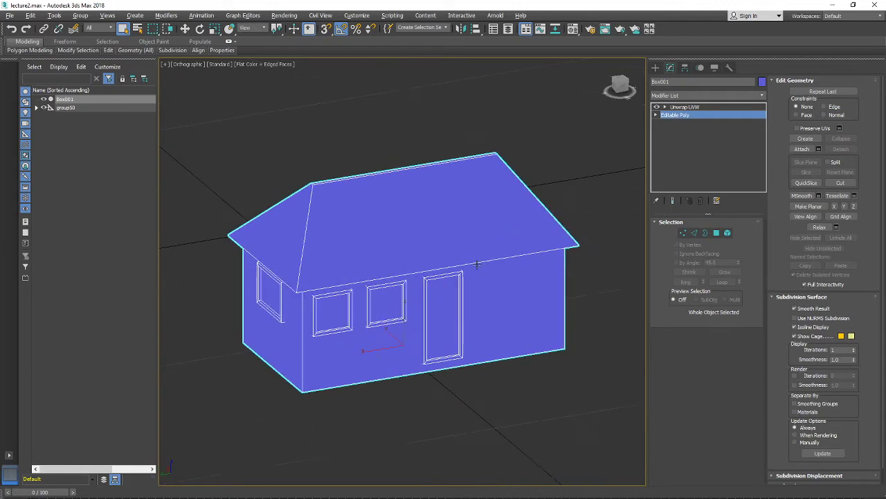
pyautogui.click(684, 106)
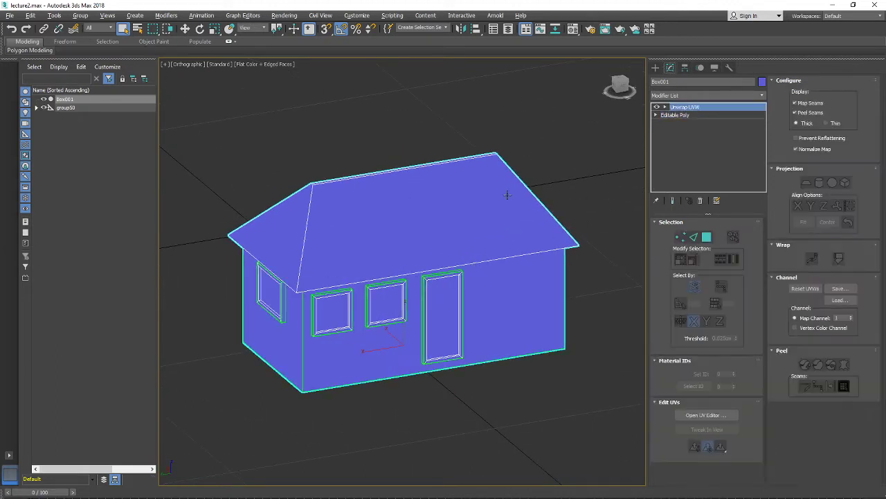
pyautogui.click(664, 107)
pyautogui.click(665, 107)
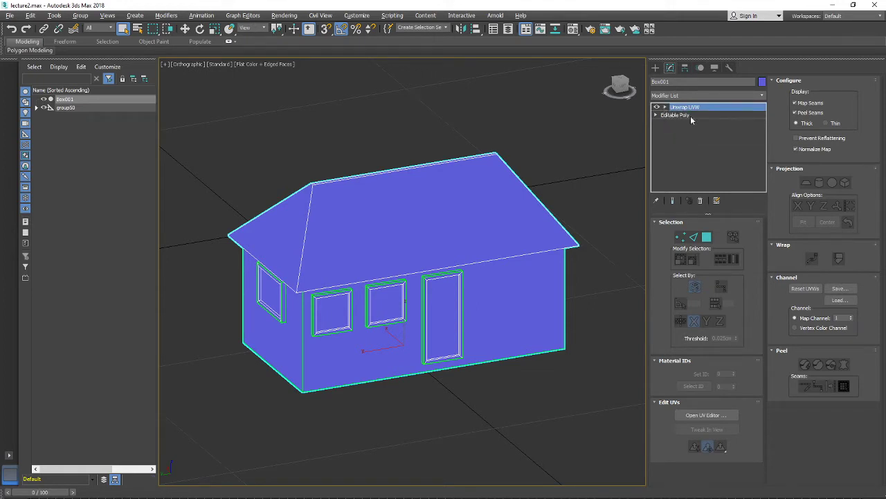
# Open the UV editor for the Box001 house and place its window beside the model with the whole UV tile in view
pyautogui.click(722, 414)
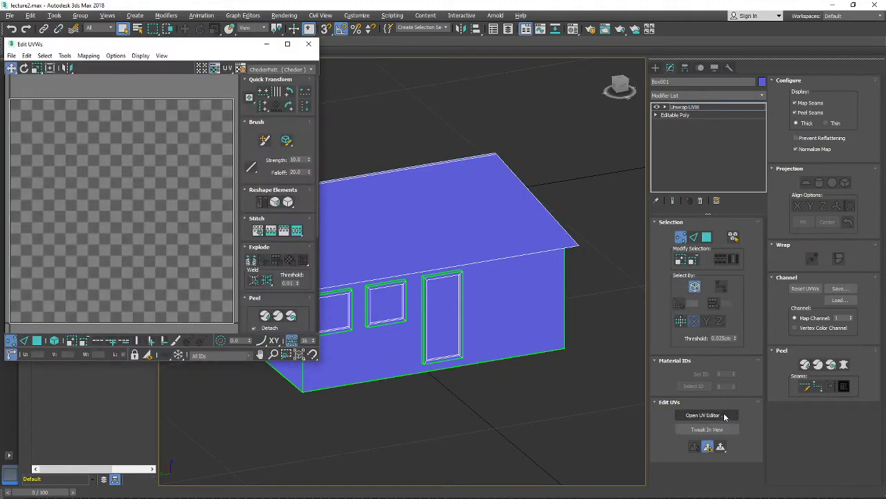
pyautogui.moveTo(102, 45); pyautogui.dragTo(694, 56)
pyautogui.moveTo(555, 124); pyautogui.dragTo(513, 125, button='middle')
pyautogui.moveTo(714, 55); pyautogui.dragTo(648, 56)
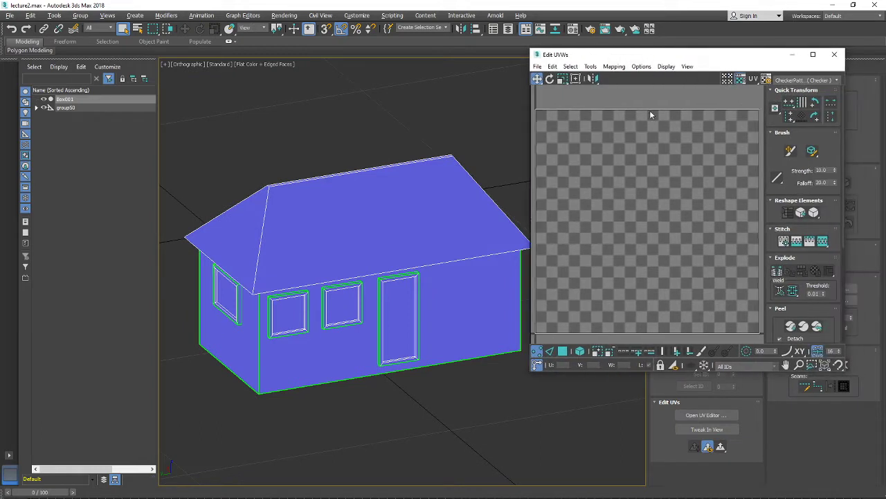
pyautogui.scroll(-5, 654, 139)
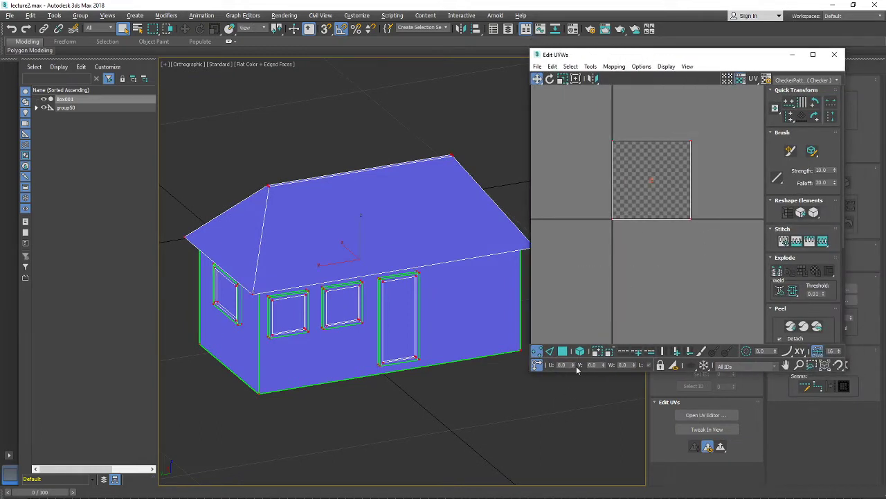
# Switch the UV editor to polygon selection and select all the UV polygons of the house
pyautogui.click(562, 351)
pyautogui.moveTo(715, 281); pyautogui.dragTo(585, 78)
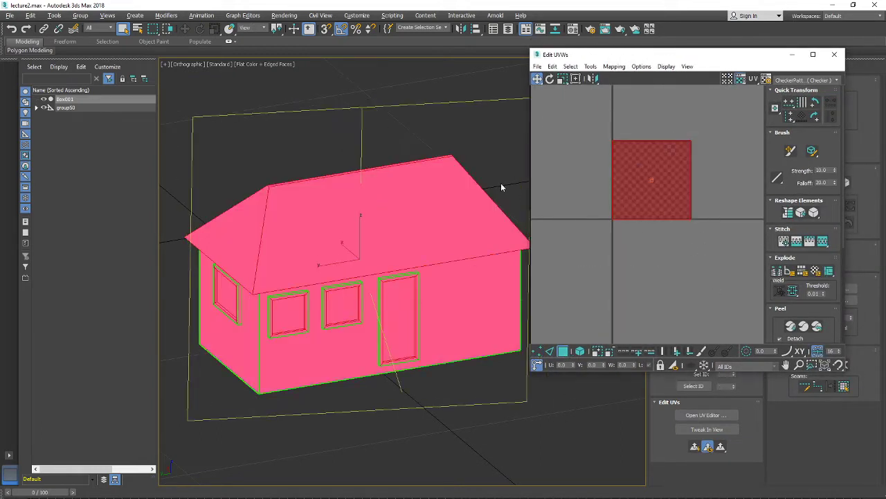
pyautogui.click(668, 255)
pyautogui.click(651, 205)
pyautogui.moveTo(621, 55); pyautogui.dragTo(655, 85)
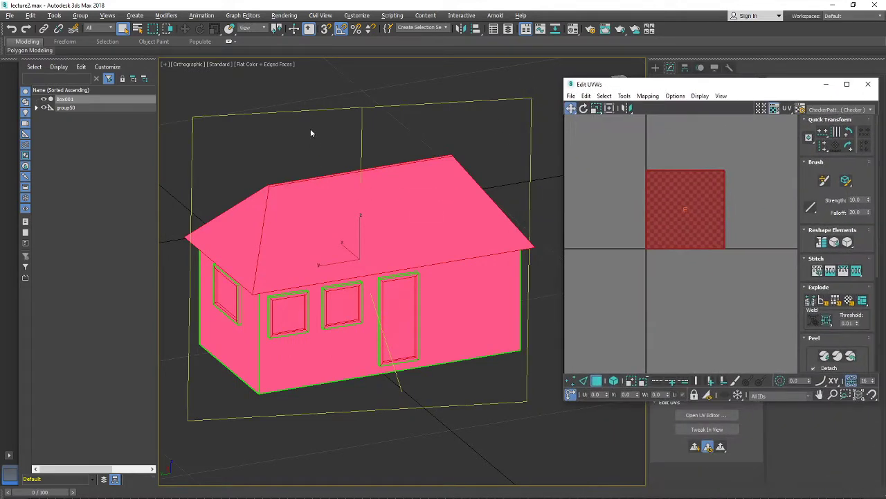
# Clear the polygon selection and reselect all the UV polygons in the editor to inspect the matching faces on the house
pyautogui.click(310, 131)
pyautogui.keyDown('alt'); pyautogui.moveTo(290, 196); pyautogui.dragTo(348, 179, button='middle'); pyautogui.keyUp('alt')
pyautogui.scroll(5, 433, 209)
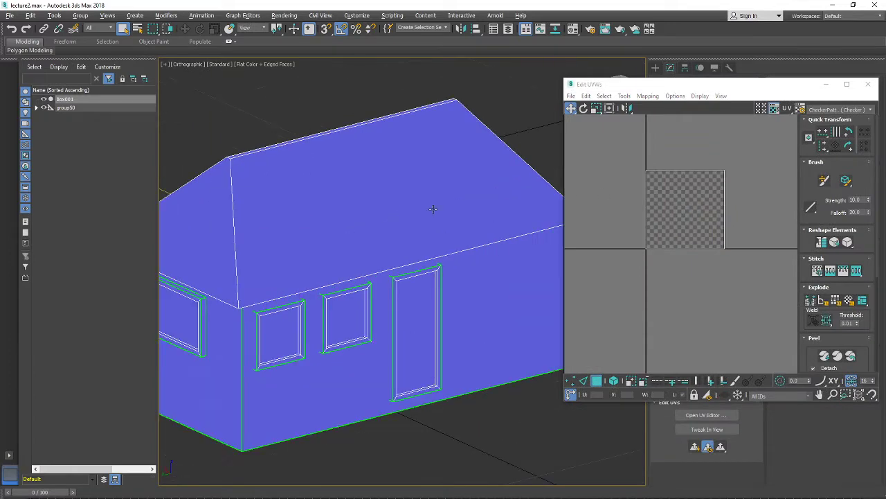
pyautogui.moveTo(749, 261); pyautogui.dragTo(594, 107)
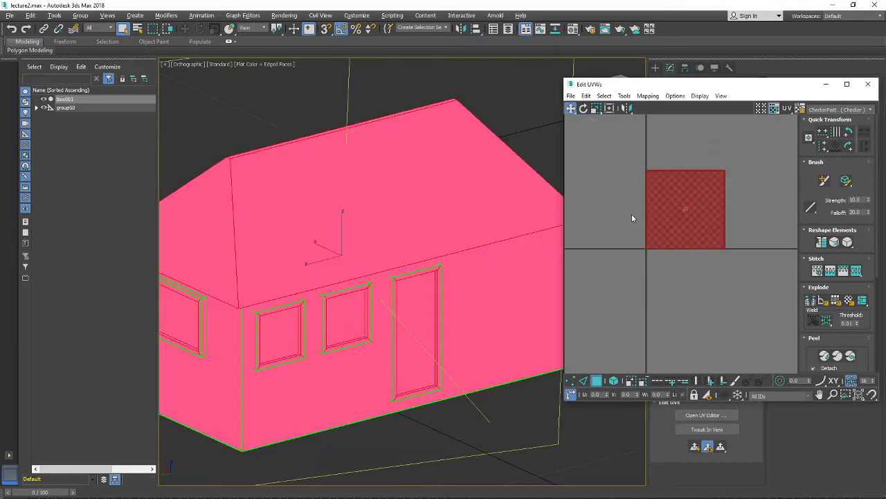
pyautogui.keyDown('alt'); pyautogui.moveTo(485, 253); pyautogui.dragTo(423, 239, button='middle'); pyautogui.keyUp('alt')
pyautogui.scroll(-4, 423, 239)
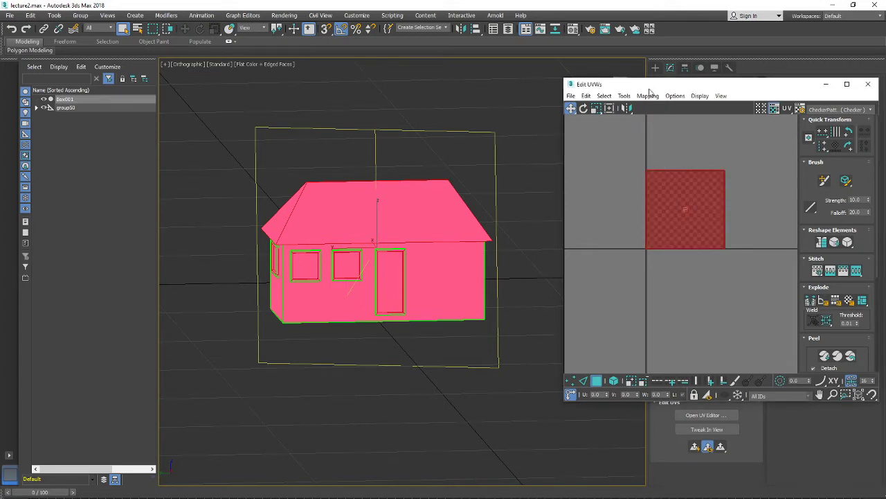
# Move the UV editor window slightly down and deselect all the UV polygons of the house
pyautogui.moveTo(650, 88); pyautogui.dragTo(651, 116)
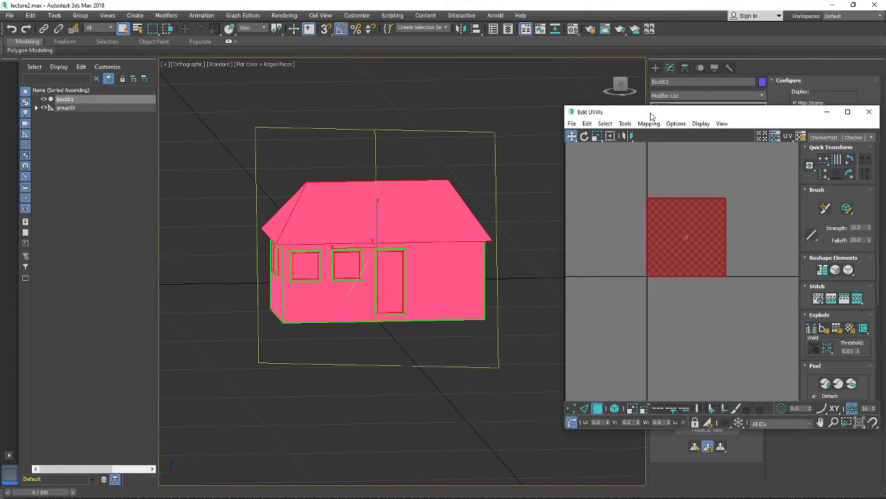
pyautogui.click(522, 186)
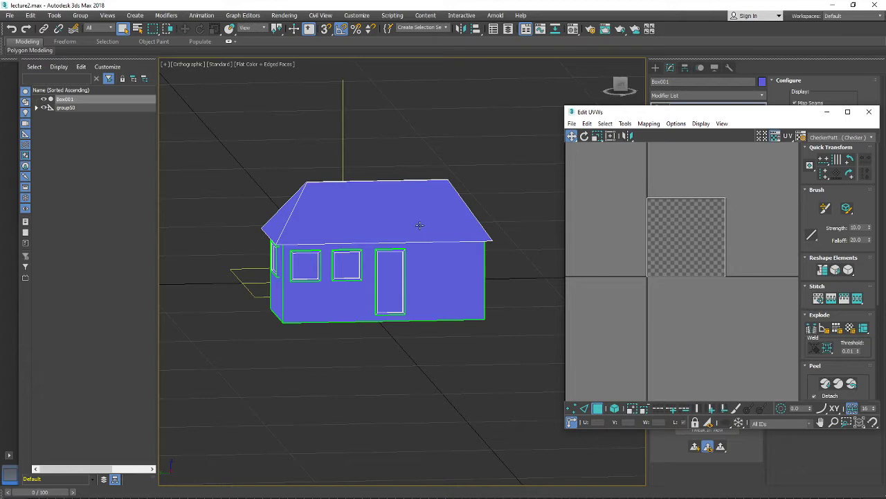
pyautogui.keyDown('alt'); pyautogui.moveTo(401, 229); pyautogui.dragTo(423, 253, button='middle'); pyautogui.keyUp('alt')
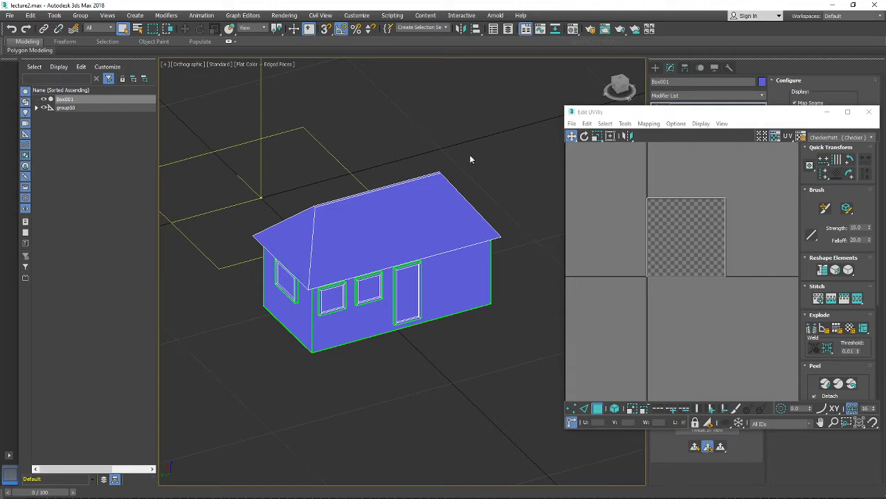
pyautogui.moveTo(382, 206); pyautogui.dragTo(391, 229, button='middle')
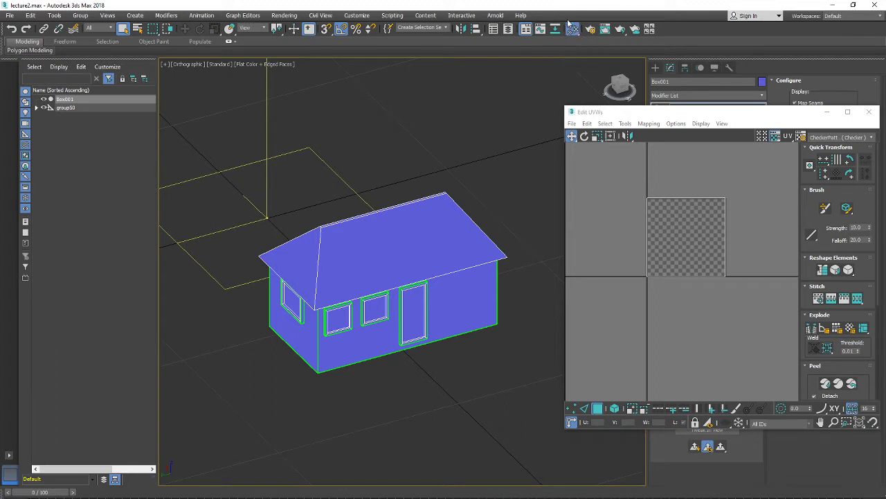
# Open the Material Editor in its compact version and place its window beside the house
pyautogui.click(571, 26)
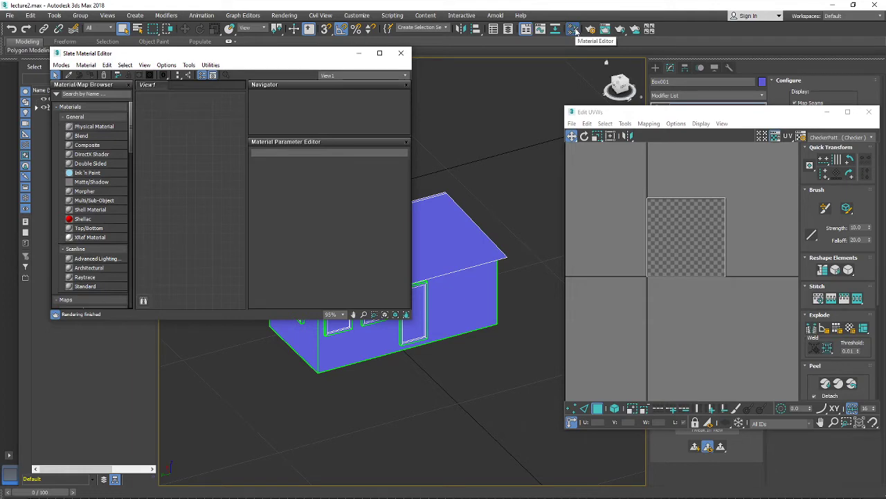
pyautogui.moveTo(575, 32); pyautogui.dragTo(575, 47)
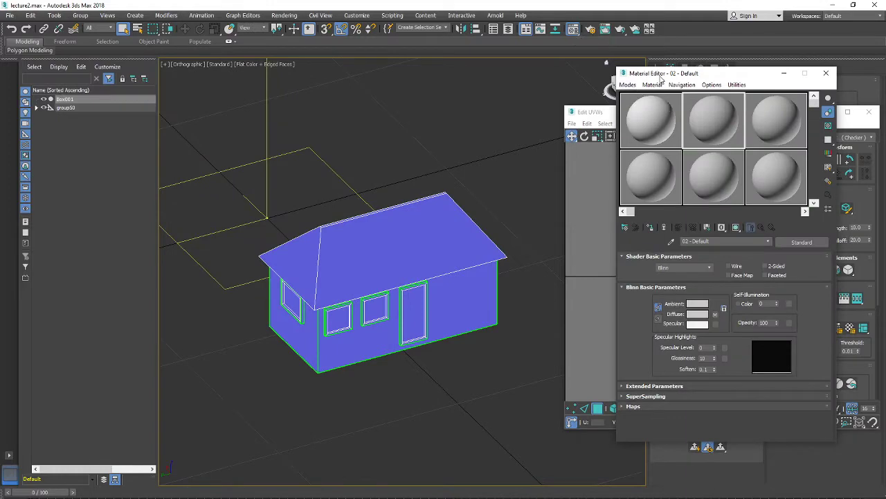
pyautogui.moveTo(663, 74); pyautogui.dragTo(588, 64)
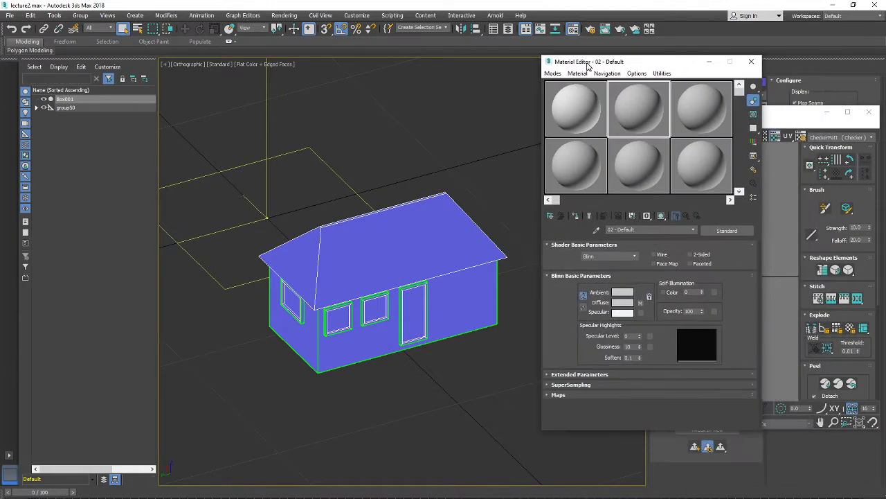
# Select the House_part01_mat material in the first sample slot and assign it to the Box001 house
pyautogui.click(585, 97)
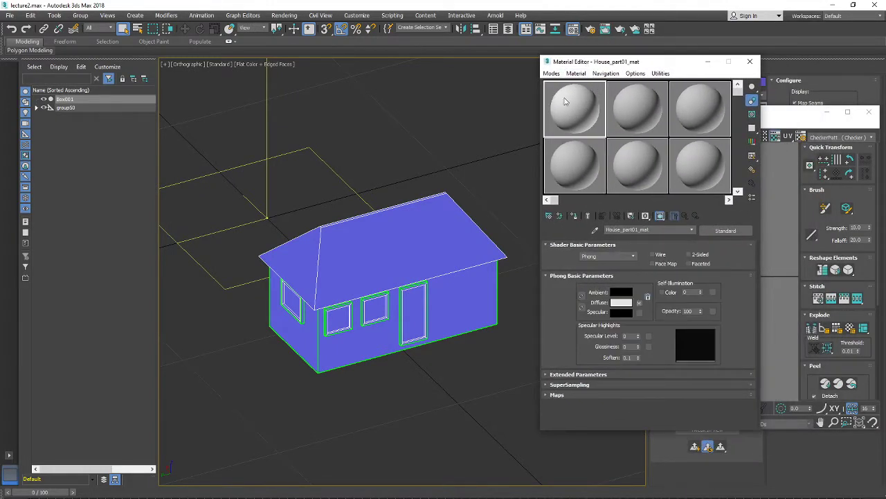
pyautogui.moveTo(588, 65)
pyautogui.mouseDown()
pyautogui.moveTo(608, 69)
pyautogui.moveTo(601, 53)
pyautogui.mouseUp()
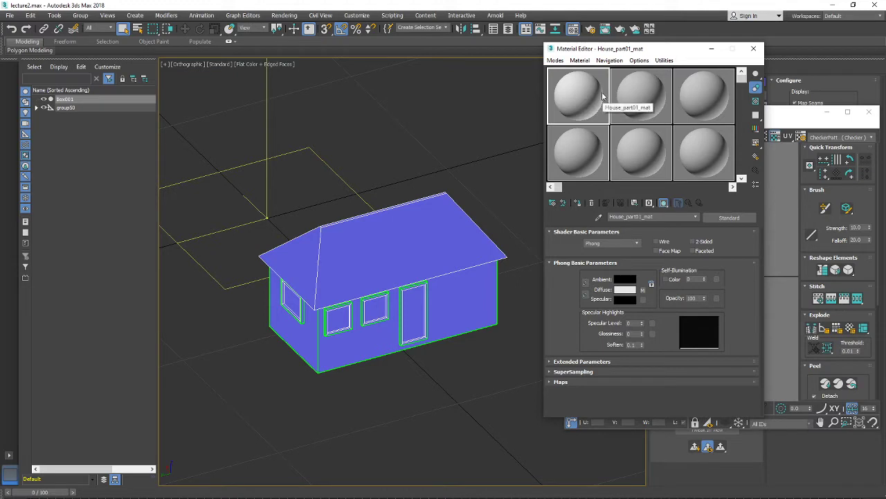
pyautogui.click(579, 203)
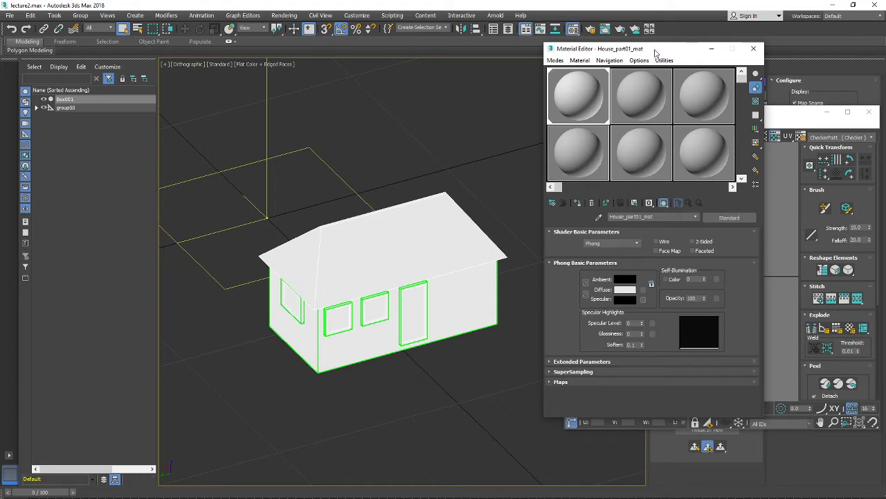
# Add a Checker map to the Diffuse color of House_part01_mat
pyautogui.moveTo(657, 53); pyautogui.dragTo(526, 50)
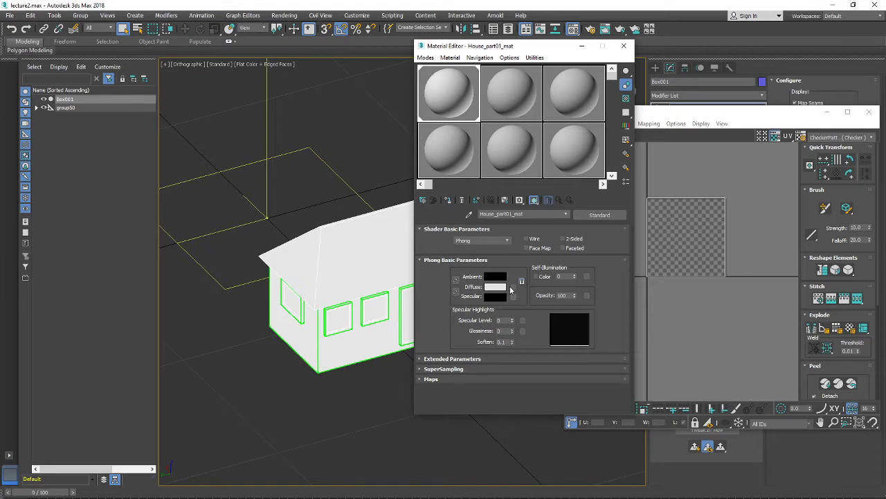
pyautogui.click(513, 290)
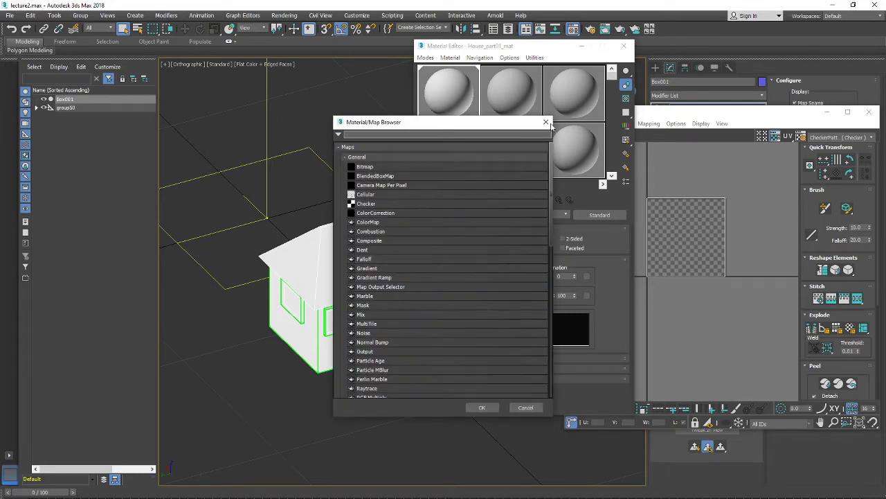
pyautogui.click(548, 123)
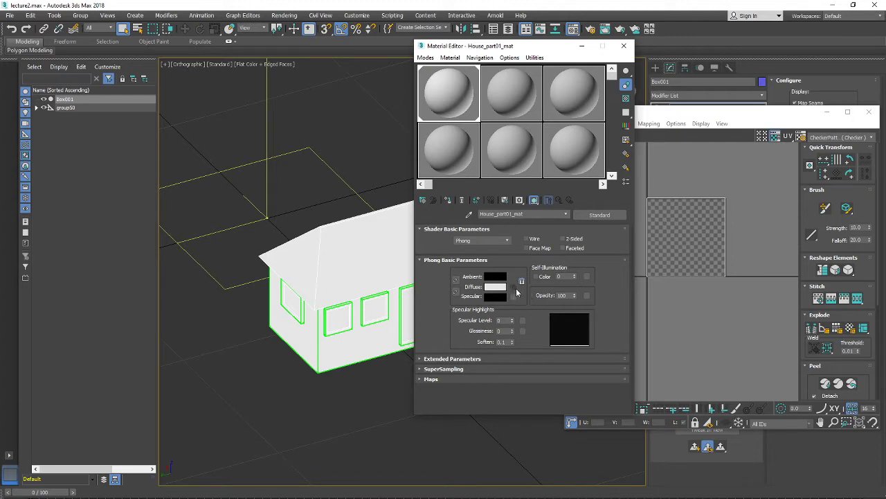
pyautogui.click(513, 288)
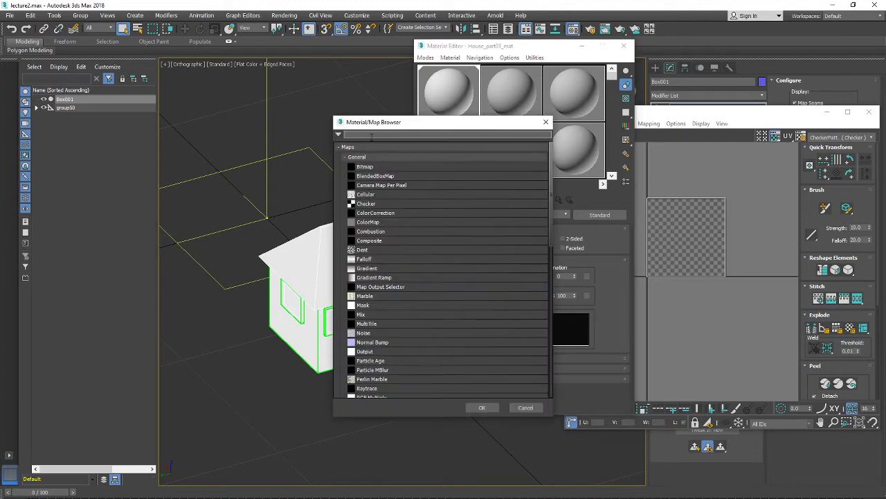
pyautogui.moveTo(384, 123); pyautogui.dragTo(454, 121)
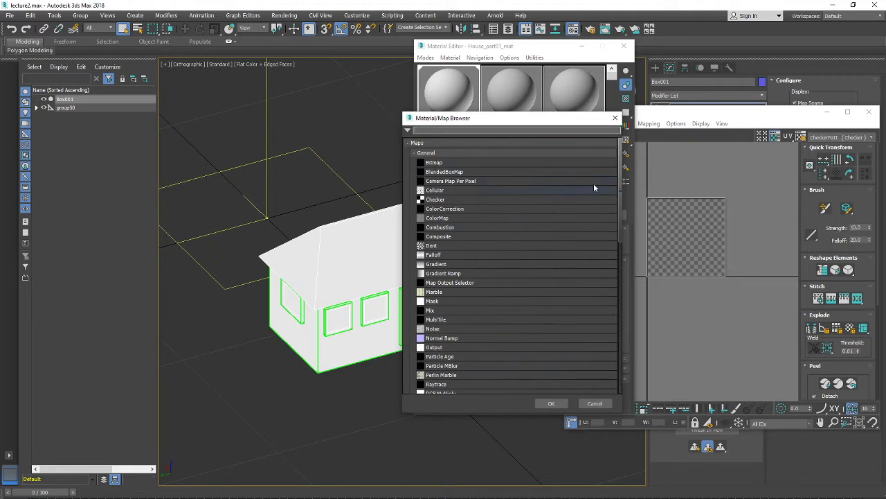
pyautogui.click(434, 201)
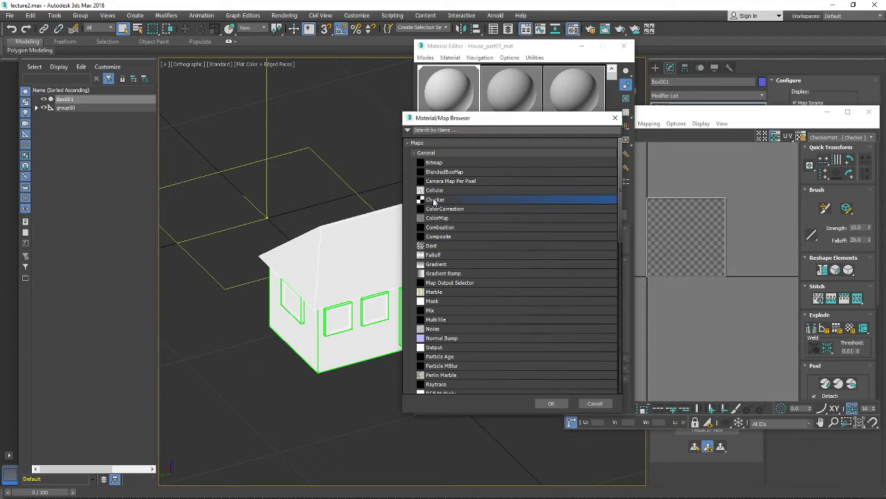
pyautogui.doubleClick(434, 201)
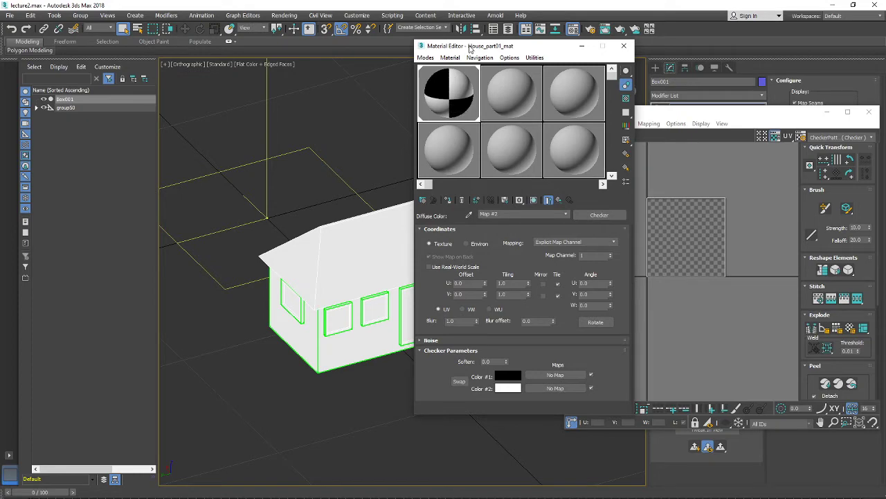
# Uncover the UV layout and briefly select the overlapping UV polygons over the checker tile, leaving them deselected
pyautogui.moveTo(471, 48); pyautogui.dragTo(445, 62)
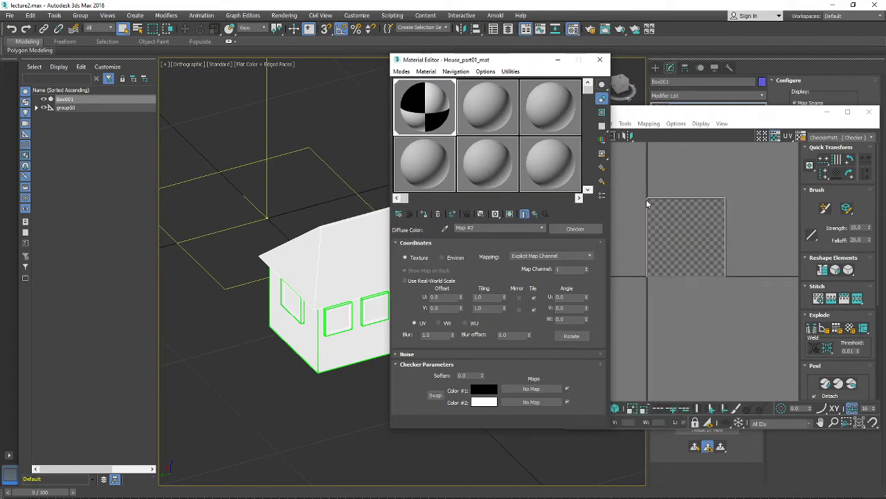
pyautogui.click(666, 217)
pyautogui.click(737, 226)
pyautogui.click(696, 218)
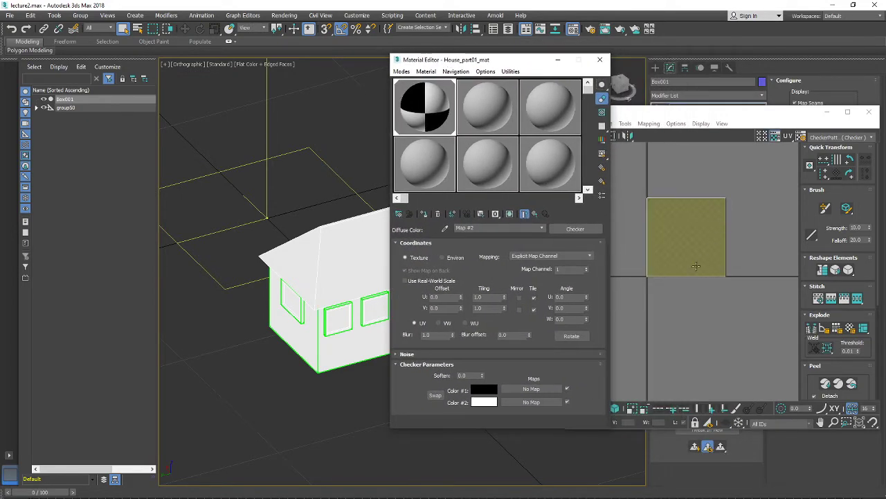
pyautogui.click(642, 217)
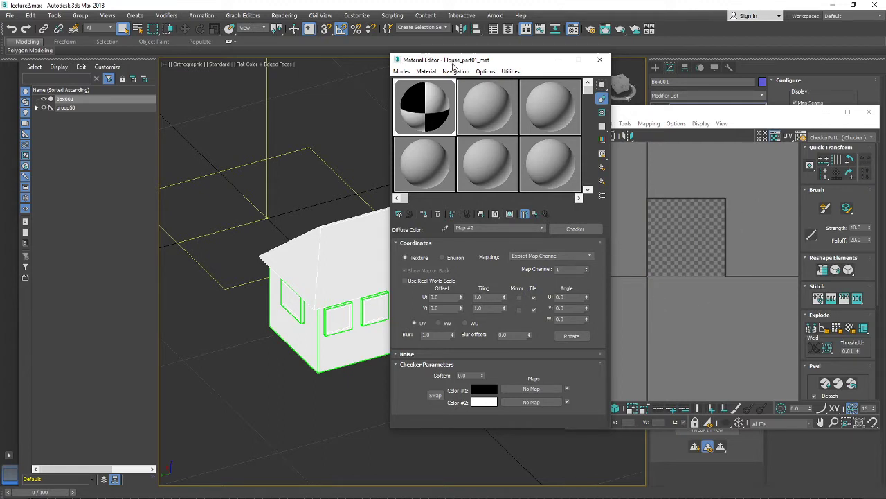
# Display the checker map on the house in the viewport and examine its pattern on the walls, windows and door
pyautogui.moveTo(452, 62); pyautogui.dragTo(534, 55)
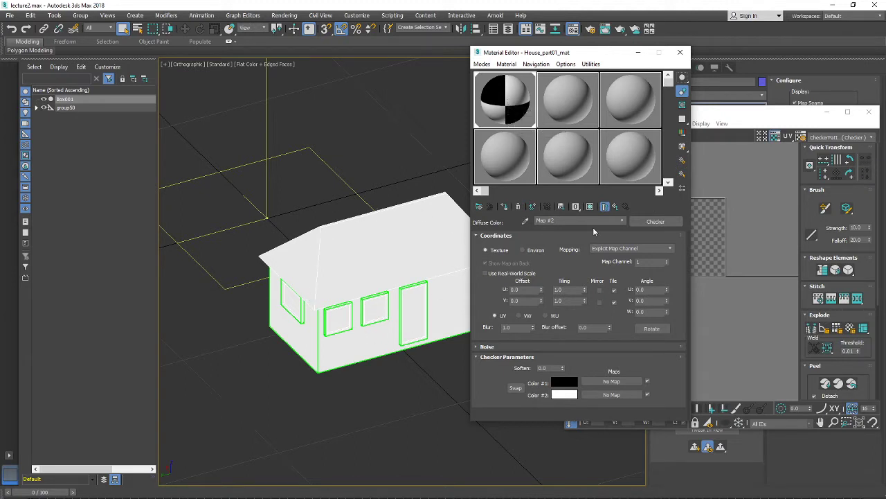
pyautogui.click(590, 207)
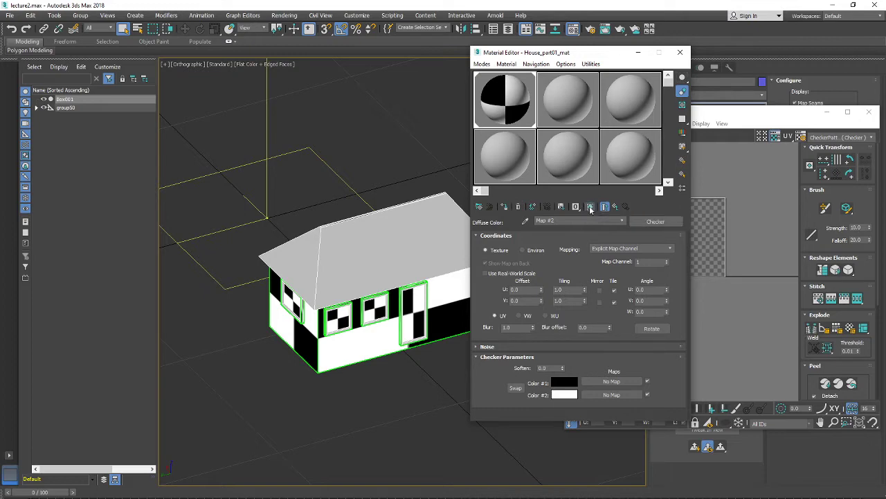
pyautogui.keyDown('alt'); pyautogui.moveTo(412, 267); pyautogui.dragTo(349, 295, button='middle'); pyautogui.keyUp('alt')
pyautogui.scroll(4, 370, 302)
pyautogui.scroll(-4, 370, 302)
pyautogui.scroll(-4, 344, 298)
pyautogui.scroll(4, 326, 302)
pyautogui.scroll(4, 349, 296)
pyautogui.scroll(-4, 349, 296)
pyautogui.scroll(2, 348, 296)
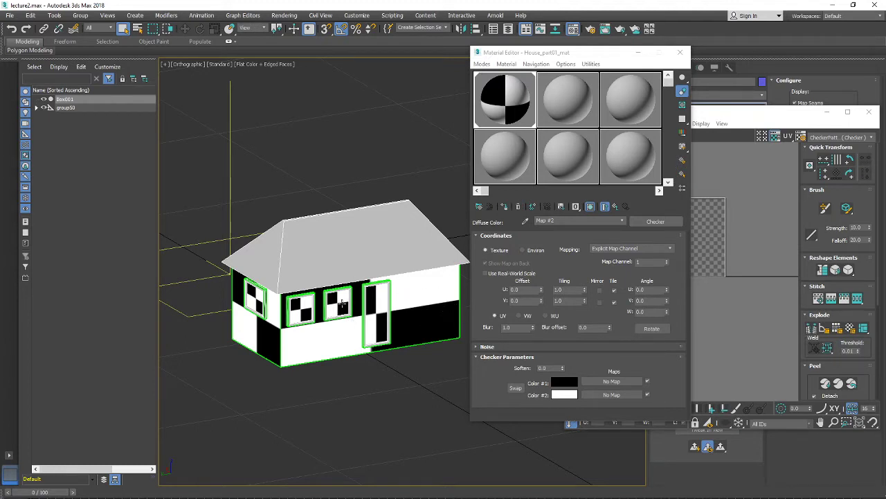
# Set both the U and V tiling of the checker map to 20
pyautogui.click(572, 290)
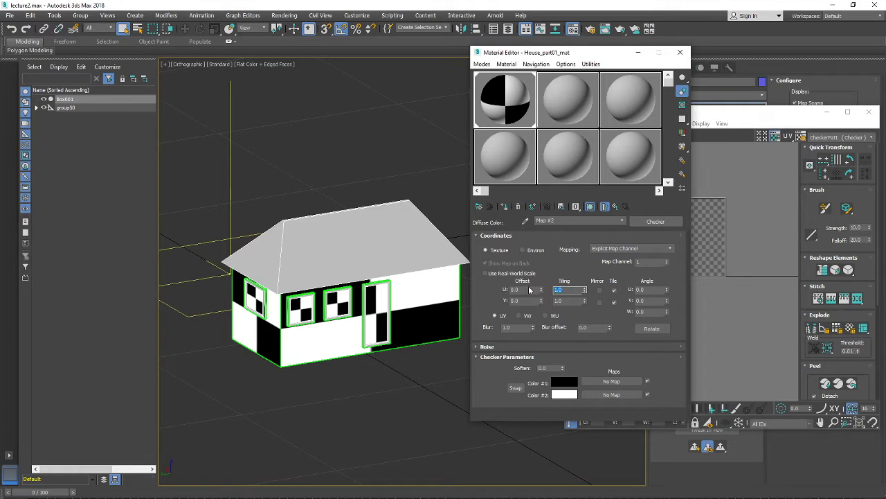
pyautogui.keyDown('alt'); pyautogui.moveTo(365, 301); pyautogui.dragTo(344, 312, button='middle'); pyautogui.keyUp('alt')
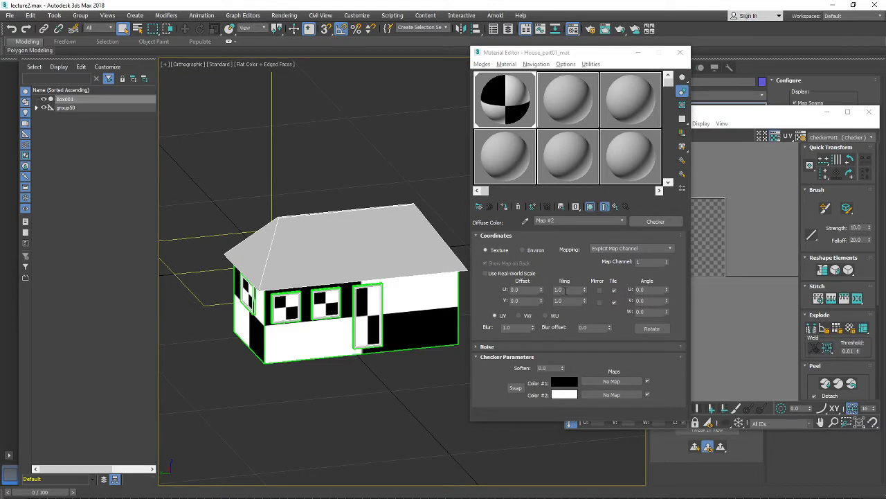
pyautogui.click(485, 236)
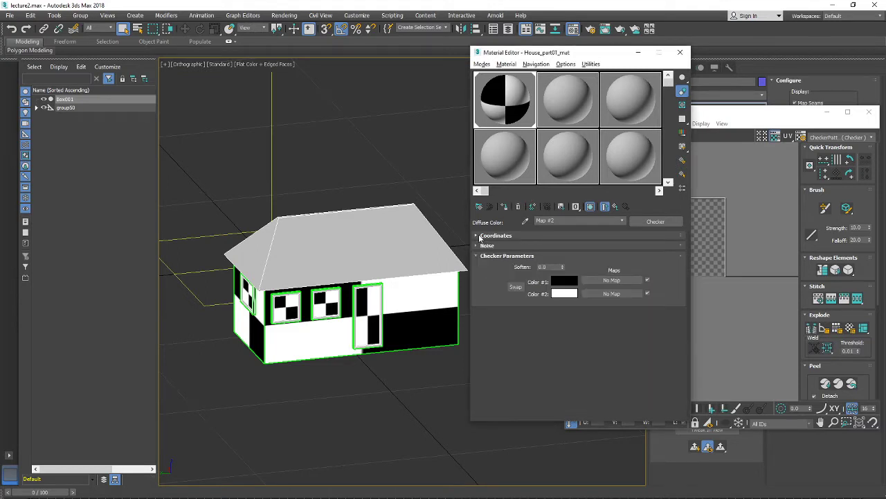
pyautogui.click(480, 236)
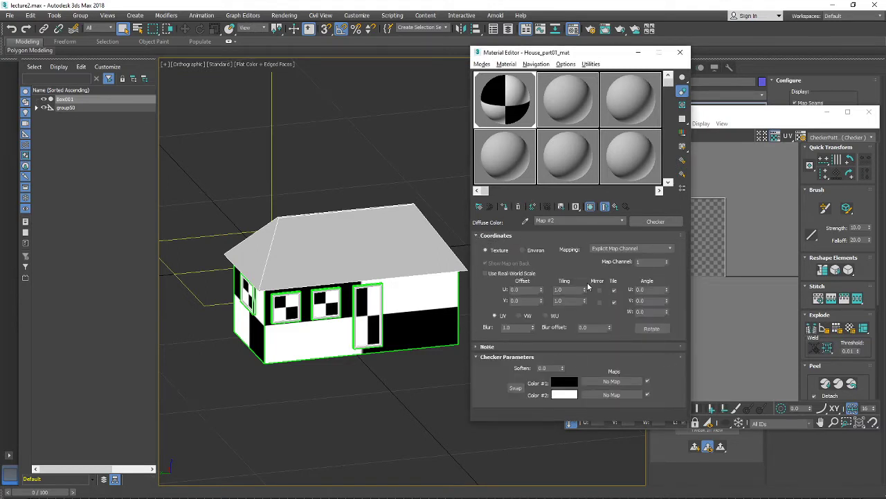
pyautogui.doubleClick(562, 289)
pyautogui.doubleClick(566, 301)
pyautogui.write('20')
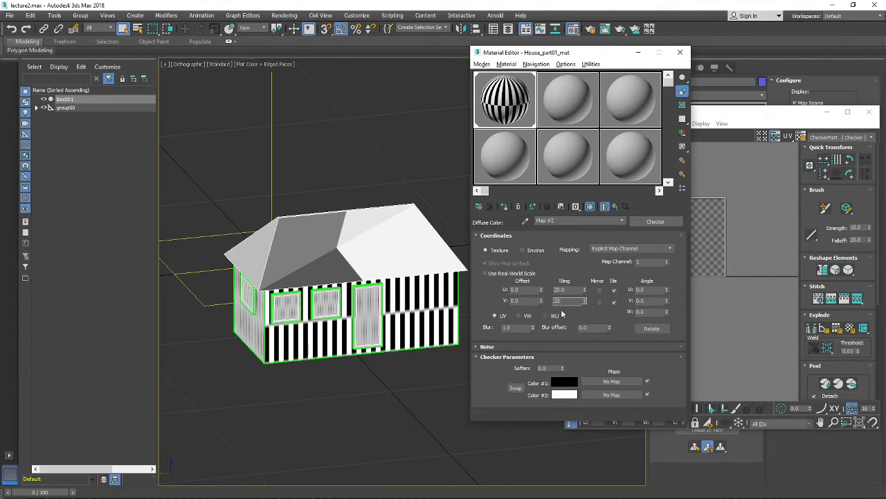
pyautogui.press('Return')
# Examine the tiled checker pattern on the roof, side wall and front wall of the house for stretching
pyautogui.scroll(5, 360, 324)
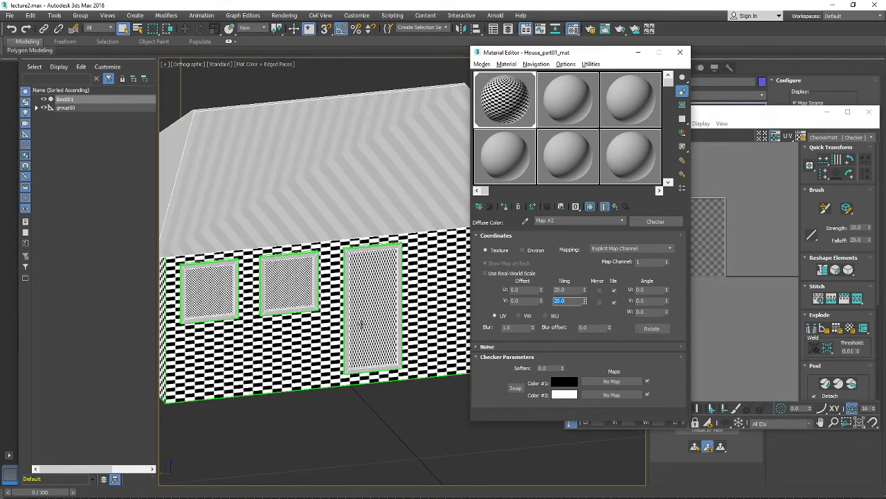
pyautogui.scroll(-5, 361, 323)
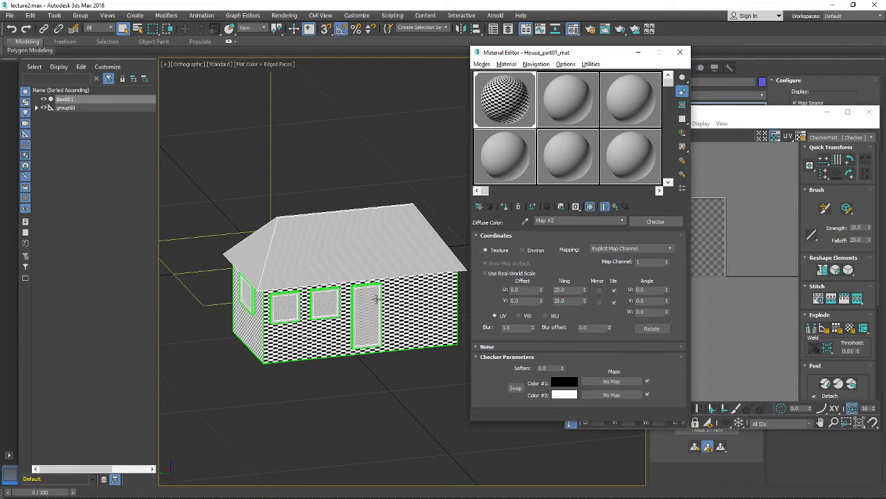
pyautogui.scroll(3, 375, 299)
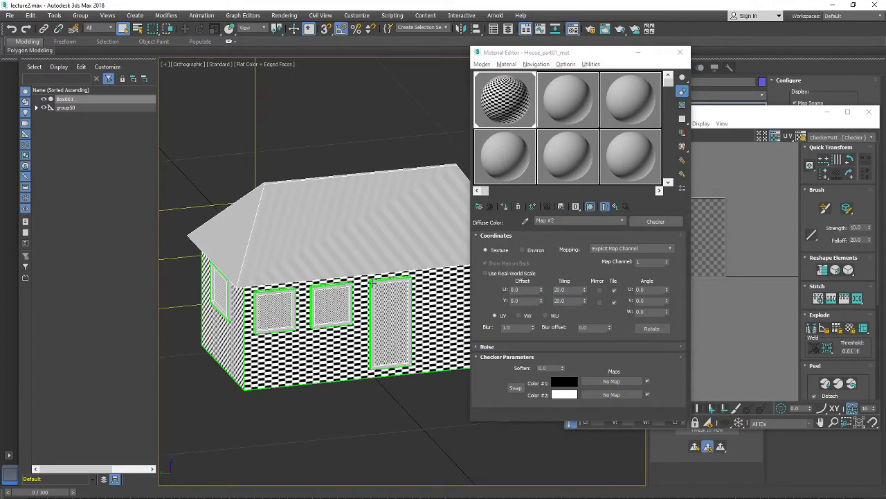
pyautogui.scroll(-3, 385, 323)
pyautogui.keyDown('alt'); pyautogui.moveTo(385, 323); pyautogui.dragTo(297, 323, button='middle'); pyautogui.keyUp('alt')
pyautogui.scroll(3, 296, 323)
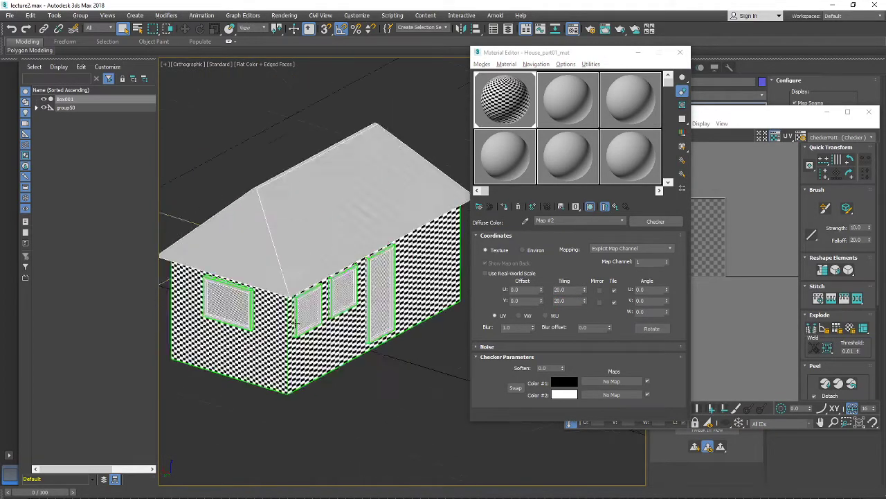
pyautogui.scroll(2, 296, 323)
pyautogui.keyDown('alt'); pyautogui.moveTo(281, 370); pyautogui.dragTo(297, 322, button='middle'); pyautogui.keyUp('alt')
pyautogui.scroll(3, 296, 320)
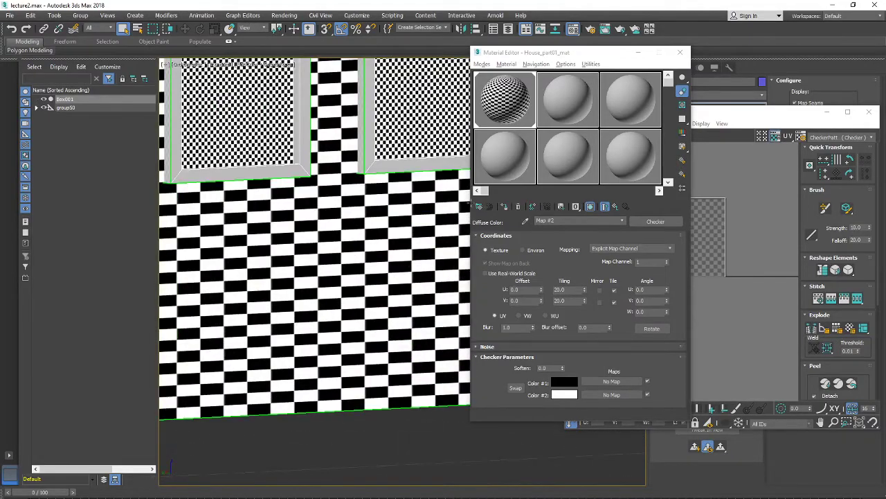
# Move the Material Editor away from the house and compare the checker proportions on the front wall, side wall and door
pyautogui.moveTo(528, 56); pyautogui.dragTo(655, 76)
pyautogui.scroll(-4, 547, 222)
pyautogui.scroll(2, 514, 221)
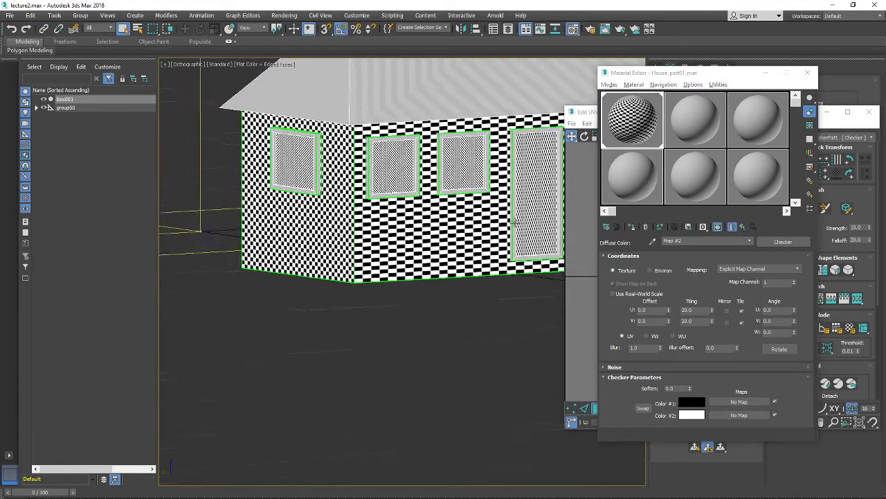
pyautogui.scroll(-2, 456, 259)
pyautogui.keyDown('alt'); pyautogui.moveTo(457, 259); pyautogui.dragTo(465, 276, button='middle'); pyautogui.keyUp('alt')
pyautogui.scroll(1, 465, 275)
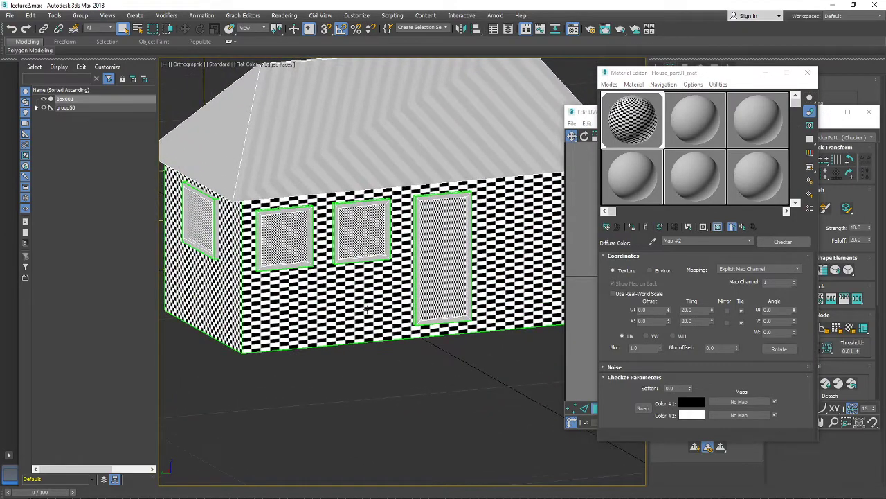
pyautogui.keyDown('alt'); pyautogui.moveTo(366, 309); pyautogui.dragTo(333, 305, button='middle'); pyautogui.keyUp('alt')
pyautogui.scroll(-2, 332, 305)
pyautogui.moveTo(244, 249); pyautogui.dragTo(245, 211, button='middle')
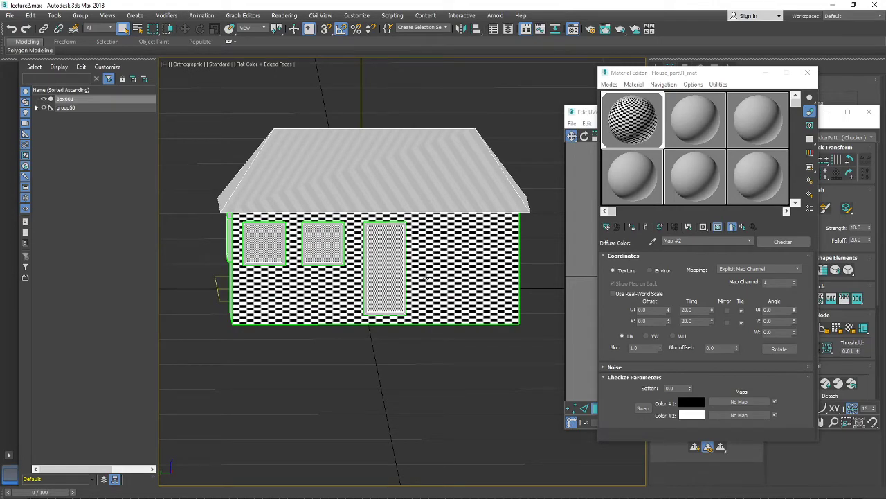
pyautogui.scroll(2, 426, 277)
pyautogui.scroll(-2, 426, 278)
pyautogui.keyDown('alt'); pyautogui.moveTo(426, 278); pyautogui.dragTo(466, 304, button='middle'); pyautogui.keyUp('alt')
pyautogui.scroll(4, 319, 303)
pyautogui.moveTo(319, 303)
pyautogui.keyDown('alt'); pyautogui.mouseDown(button='middle')
pyautogui.moveTo(353, 323)
pyautogui.moveTo(307, 315)
pyautogui.mouseUp(button='middle'); pyautogui.keyUp('alt')
pyautogui.scroll(3, 339, 320)
# Place the Material Editor below the house and compare the checker size on a window pane with the surrounding wall
pyautogui.moveTo(670, 76); pyautogui.dragTo(424, 364)
pyautogui.scroll(4, 321, 180)
pyautogui.scroll(-1, 374, 154)
pyautogui.moveTo(382, 148); pyautogui.dragTo(354, 108, button='middle')
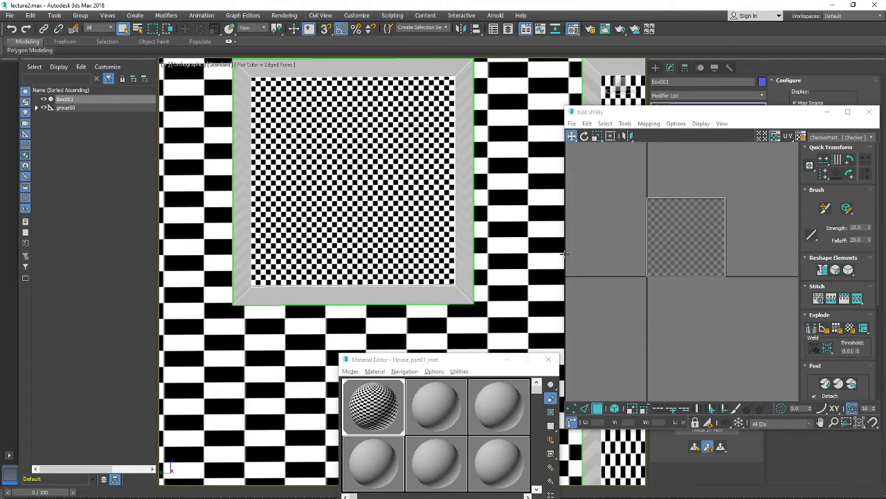
pyautogui.scroll(-2, 644, 279)
pyautogui.scroll(2, 693, 276)
pyautogui.scroll(-4, 410, 223)
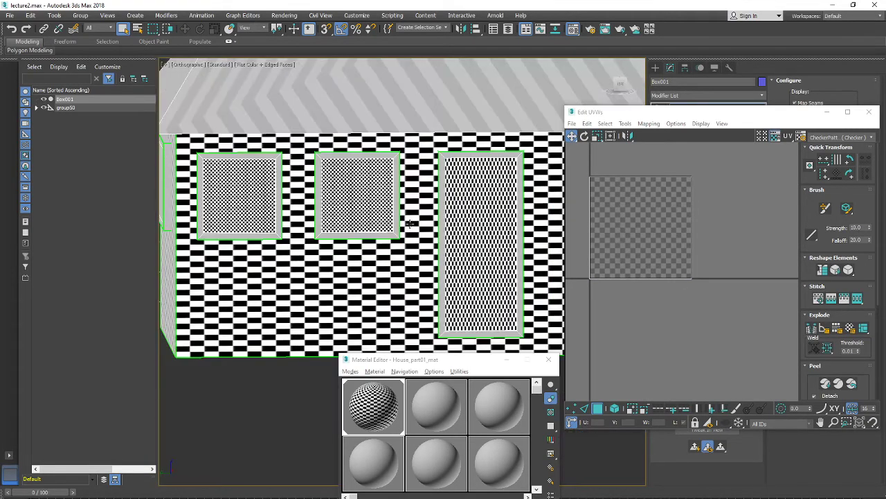
pyautogui.scroll(-3, 410, 223)
pyautogui.keyDown('alt'); pyautogui.moveTo(410, 223); pyautogui.dragTo(378, 222, button='middle'); pyautogui.keyUp('alt')
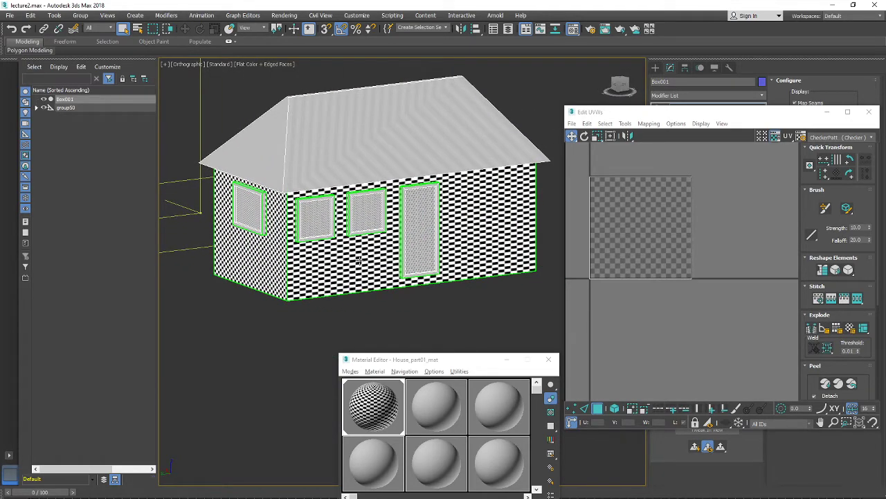
# Move the UV editor off the modifier settings, try the vertex and edge selection levels, and select the front wall polygon at polygon level
pyautogui.moveTo(639, 115); pyautogui.dragTo(705, 335)
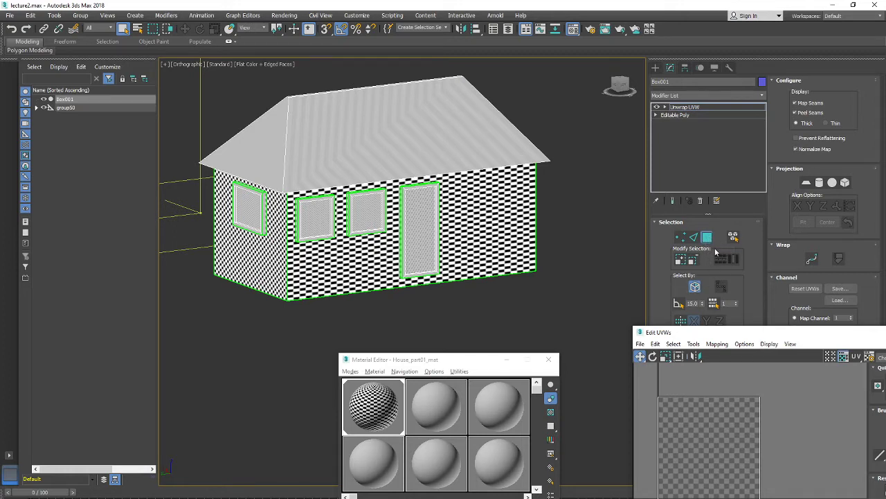
pyautogui.click(682, 240)
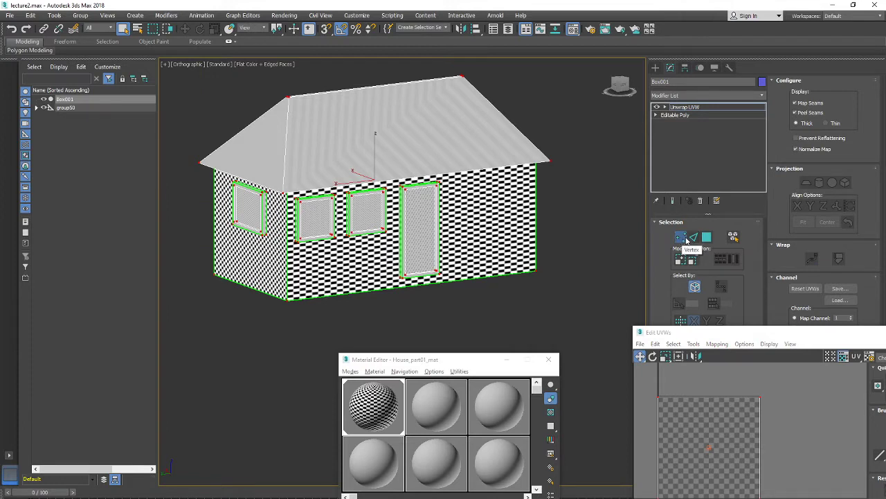
pyautogui.click(693, 238)
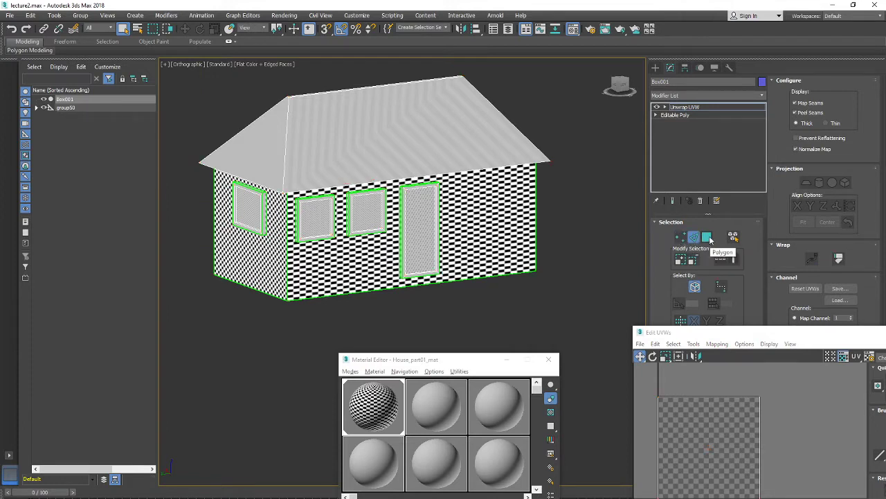
pyautogui.click(707, 238)
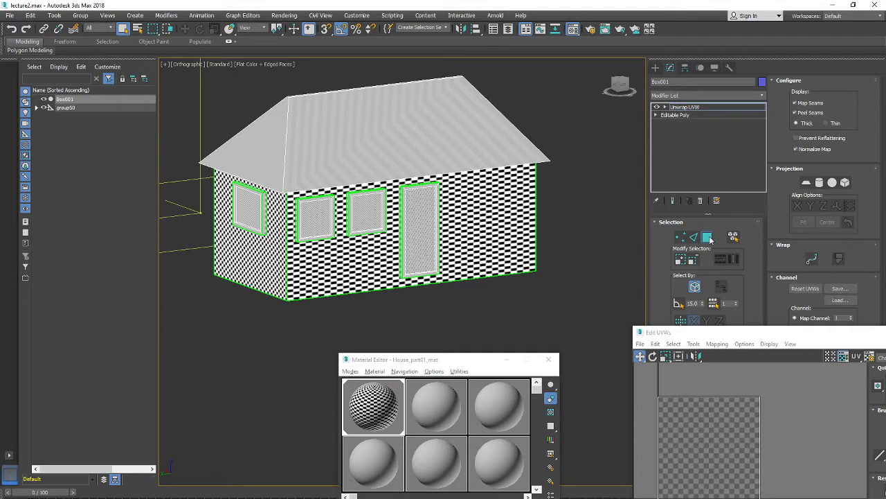
pyautogui.click(379, 268)
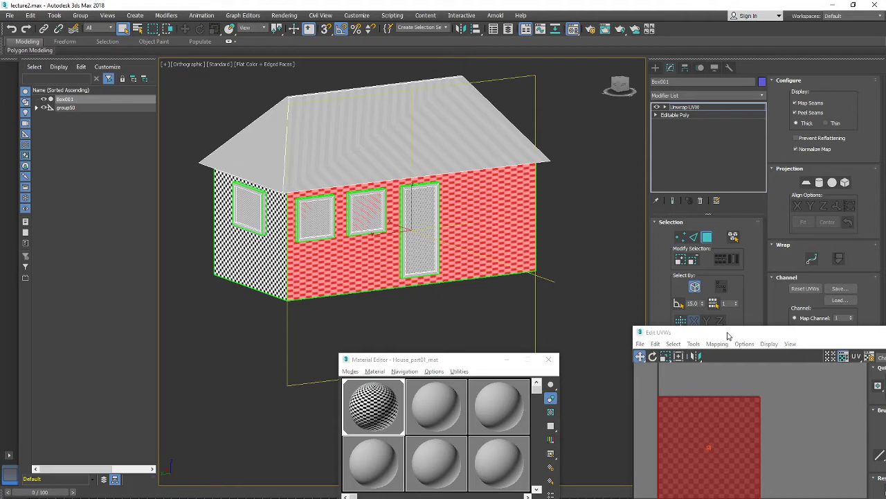
# Apply Flatten Mapping to the front wall with a polygon angle threshold of 45, spacing of 0.001, and Normalize Clusters, Rotate Clusters and Fill Holes enabled
pyautogui.moveTo(728, 336); pyautogui.dragTo(486, 136)
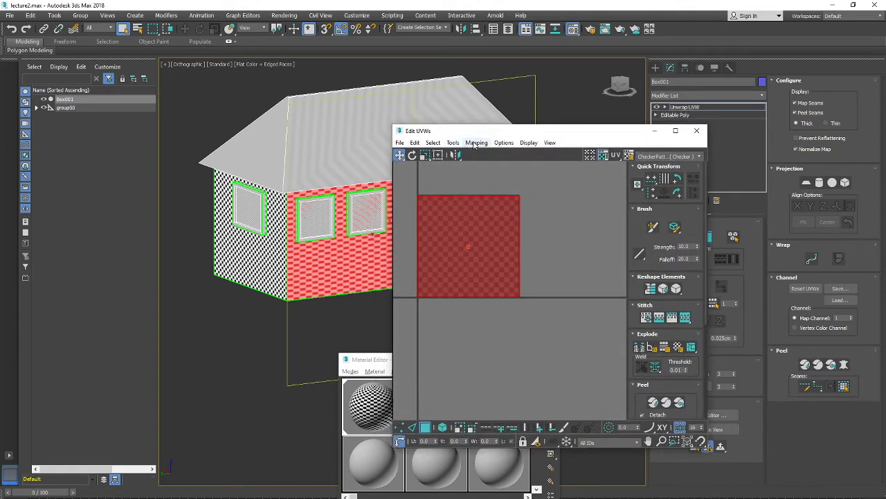
pyautogui.click(475, 144)
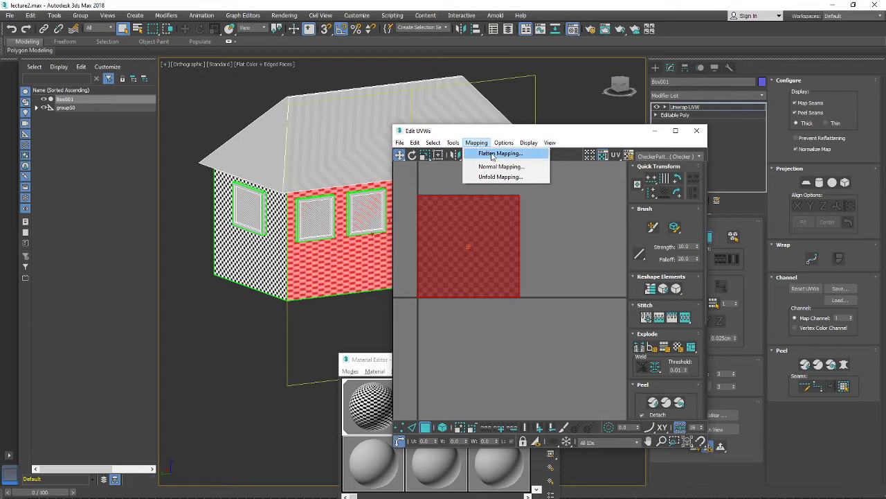
pyautogui.click(494, 154)
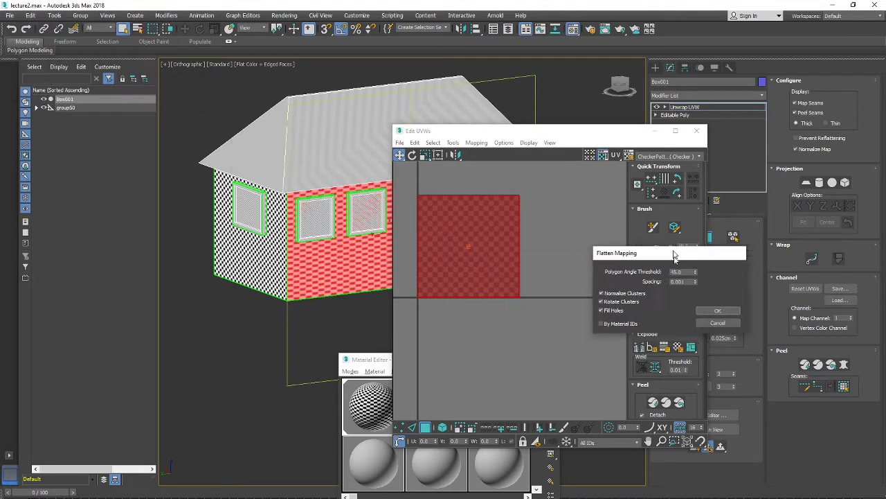
pyautogui.moveTo(672, 252); pyautogui.dragTo(559, 190)
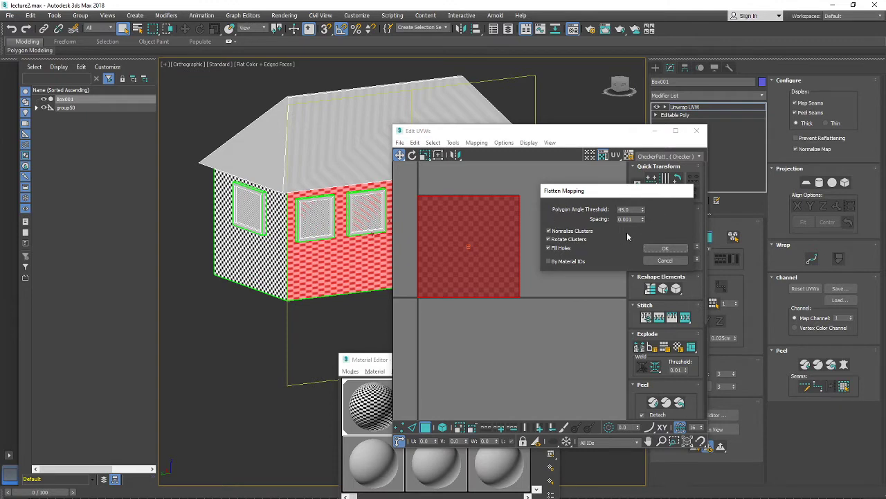
pyautogui.click(665, 250)
pyautogui.click(488, 284)
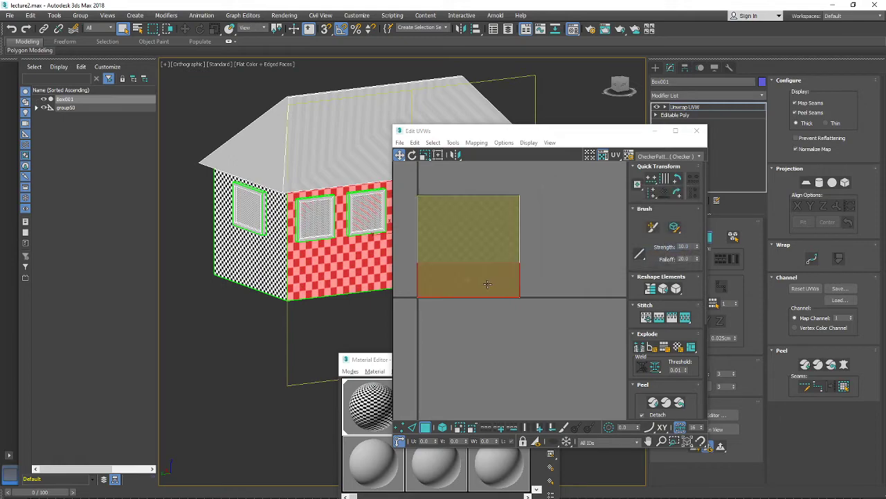
pyautogui.click(488, 185)
# Move the UV editor clear of the house and examine the flattened front wall's checker pattern for stretching
pyautogui.moveTo(471, 131); pyautogui.dragTo(626, 147)
pyautogui.keyDown('alt'); pyautogui.moveTo(466, 251); pyautogui.dragTo(439, 256, button='middle'); pyautogui.keyUp('alt')
pyautogui.scroll(5, 437, 247)
pyautogui.scroll(-2, 434, 259)
pyautogui.scroll(-2, 409, 212)
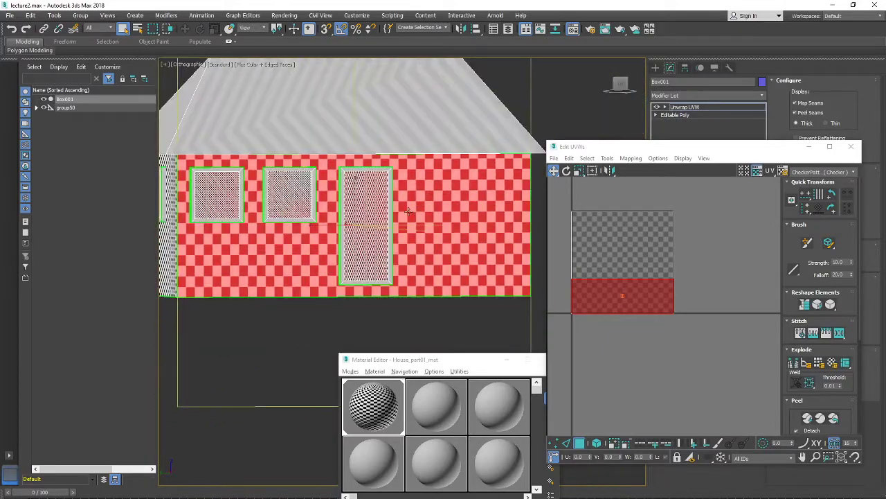
pyautogui.keyDown('alt'); pyautogui.moveTo(408, 211); pyautogui.dragTo(471, 248, button='middle'); pyautogui.keyUp('alt')
pyautogui.keyDown('alt'); pyautogui.moveTo(370, 227); pyautogui.dragTo(348, 232, button='middle'); pyautogui.keyUp('alt')
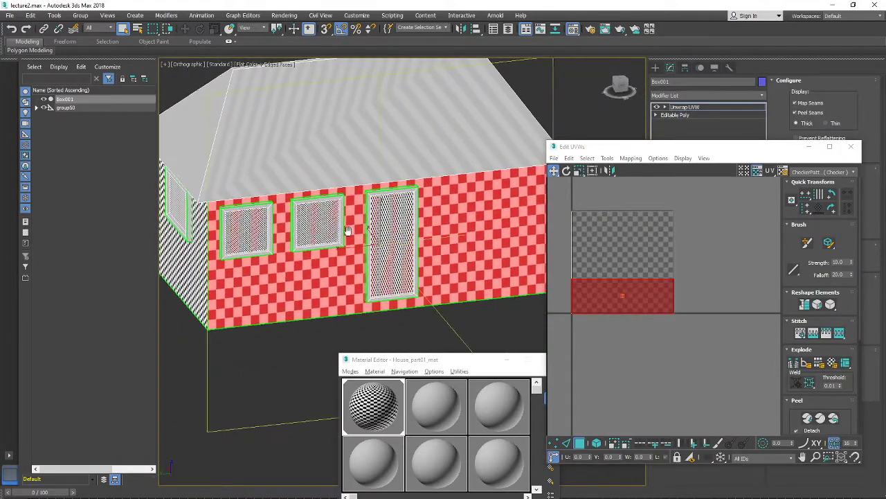
# Switch the viewport to perspective and compare the front wall's checker squares up close with those on the window panes and door
pyautogui.press('p')
pyautogui.scroll(-6, 430, 254)
pyautogui.scroll(3, 452, 249)
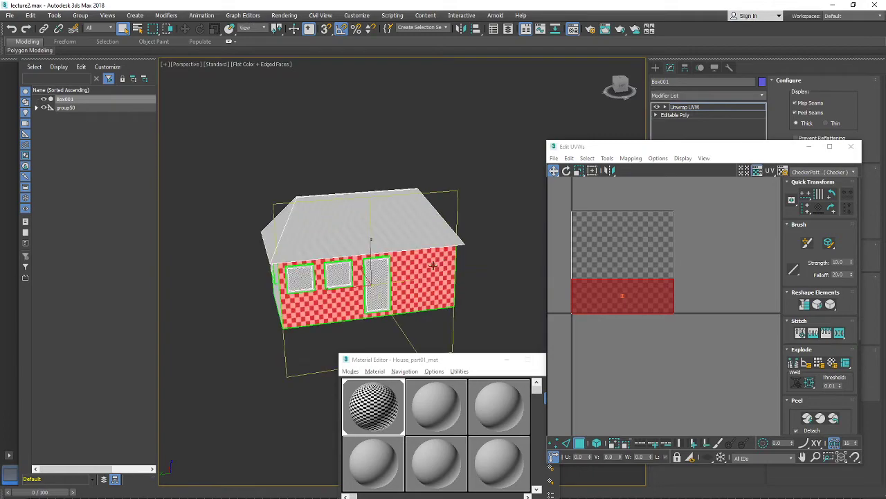
pyautogui.scroll(4, 433, 266)
pyautogui.keyDown('alt'); pyautogui.moveTo(434, 265); pyautogui.dragTo(419, 245, button='middle'); pyautogui.keyUp('alt')
pyautogui.scroll(5, 415, 241)
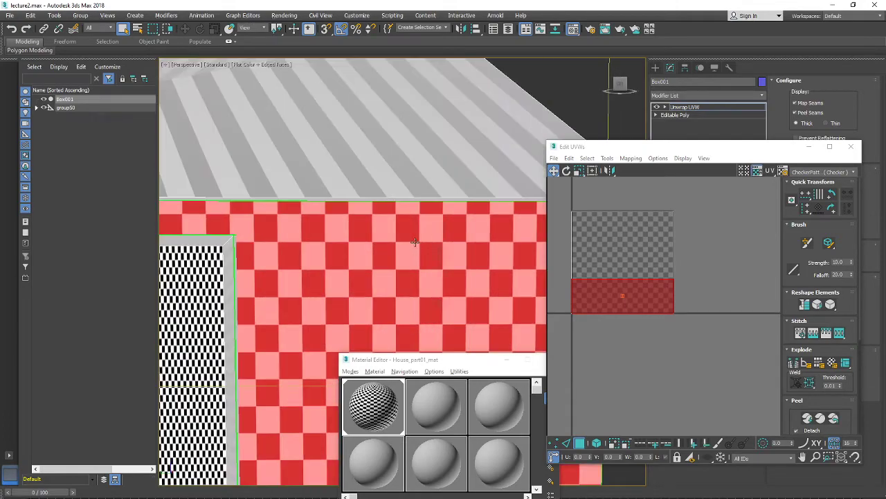
pyautogui.scroll(5, 414, 241)
pyautogui.scroll(-10, 491, 227)
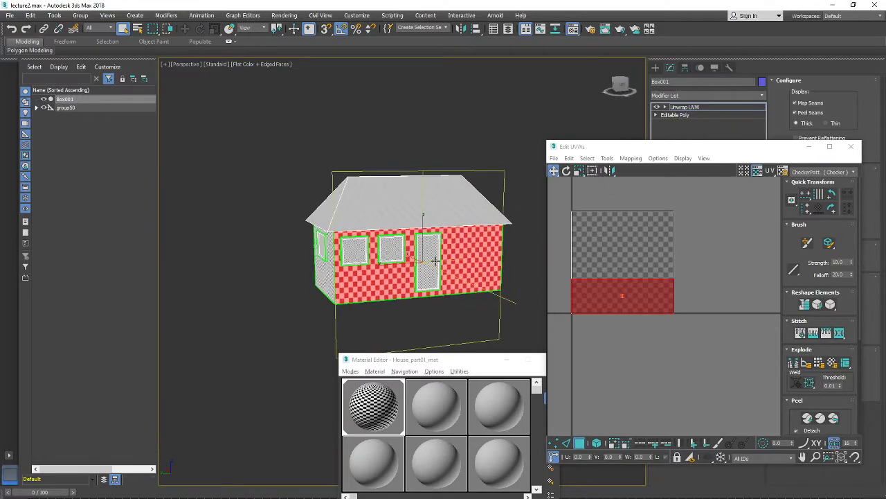
pyautogui.scroll(8, 390, 268)
pyautogui.scroll(4, 366, 264)
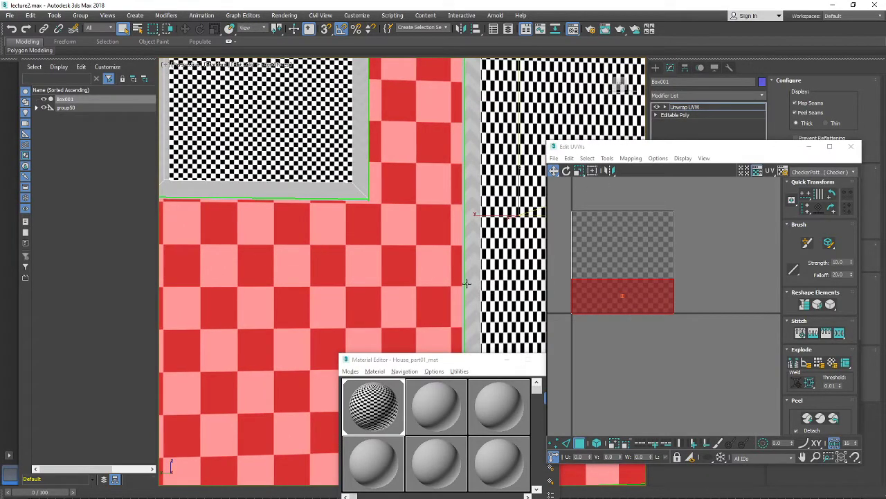
pyautogui.scroll(-6, 467, 284)
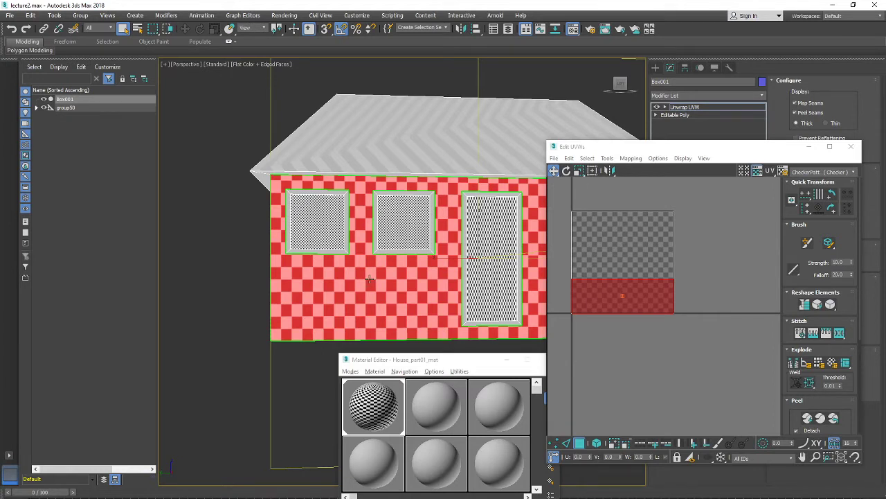
pyautogui.moveTo(382, 286)
pyautogui.keyDown('alt'); pyautogui.mouseDown(button='middle')
pyautogui.moveTo(368, 283)
pyautogui.moveTo(402, 291)
pyautogui.moveTo(370, 291)
pyautogui.mouseUp(button='middle'); pyautogui.keyUp('alt')
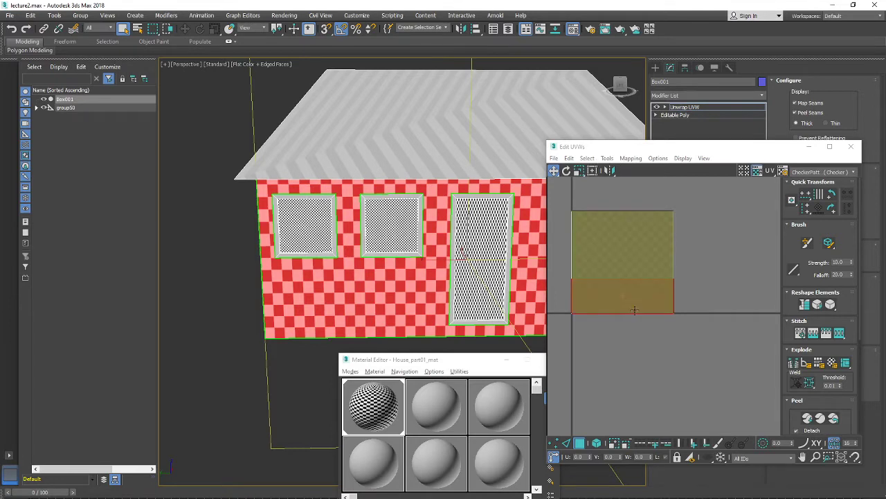
# Try scaling the front wall's UV cluster in the UV editor
pyautogui.moveTo(639, 298); pyautogui.dragTo(662, 293, button='middle')
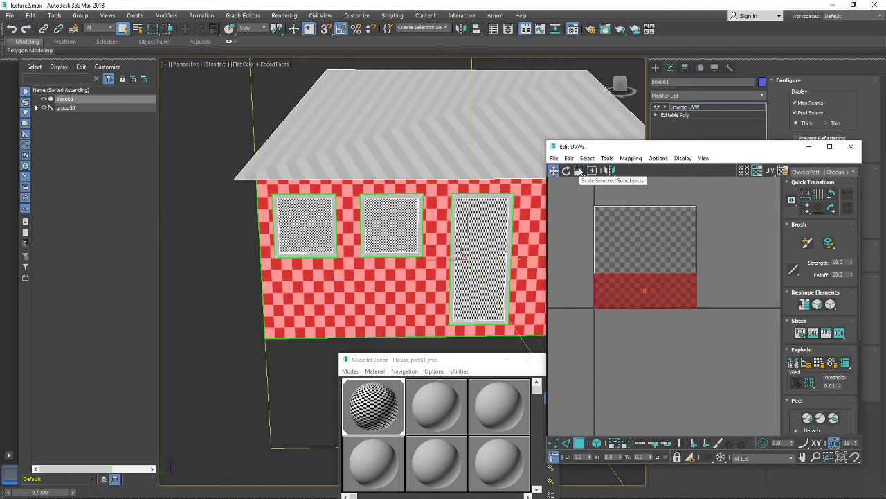
pyautogui.click(579, 172)
pyautogui.scroll(2, 630, 297)
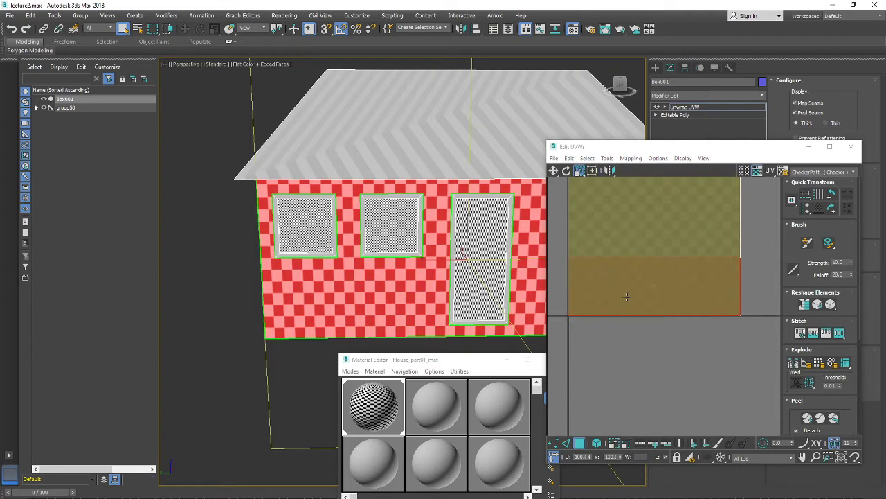
pyautogui.moveTo(627, 296); pyautogui.dragTo(644, 282)
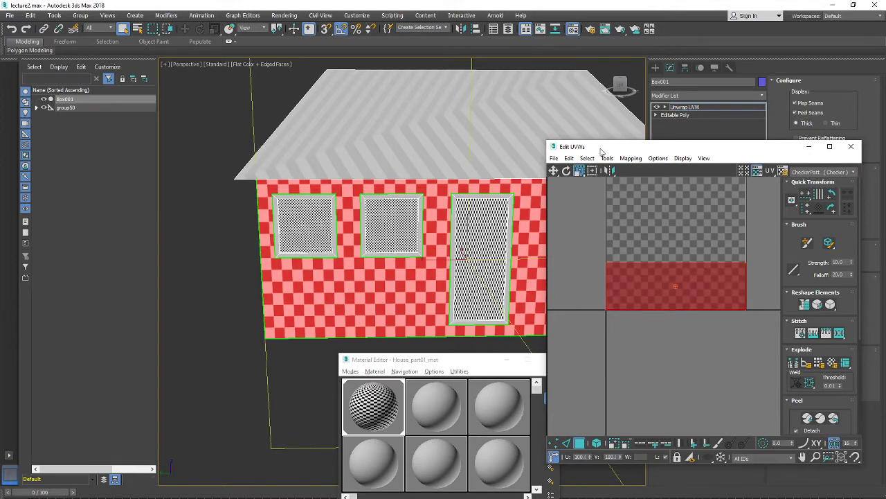
# Uncover more of the viewport and examine the front wall's checker pattern from several angles, near and far
pyautogui.moveTo(601, 151); pyautogui.dragTo(644, 145)
pyautogui.moveTo(445, 200); pyautogui.dragTo(365, 200, button='middle')
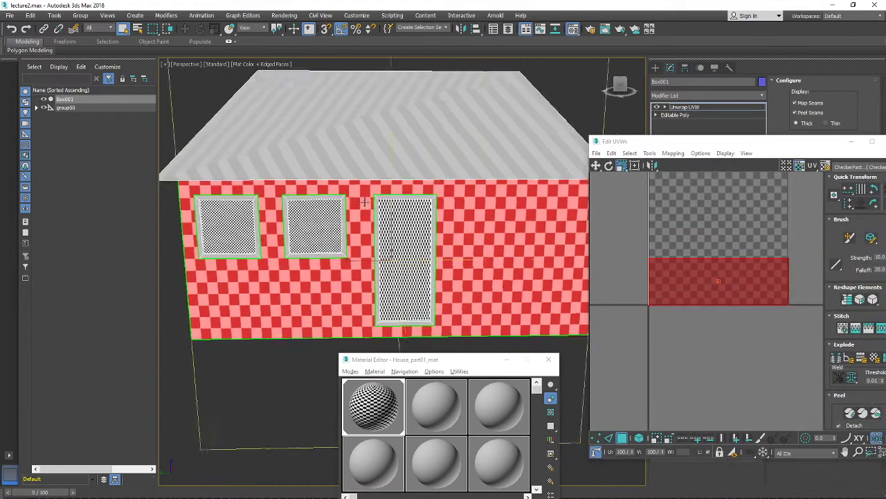
pyautogui.scroll(-3, 365, 201)
pyautogui.keyDown('alt'); pyautogui.moveTo(419, 216); pyautogui.dragTo(443, 211, button='middle'); pyautogui.keyUp('alt')
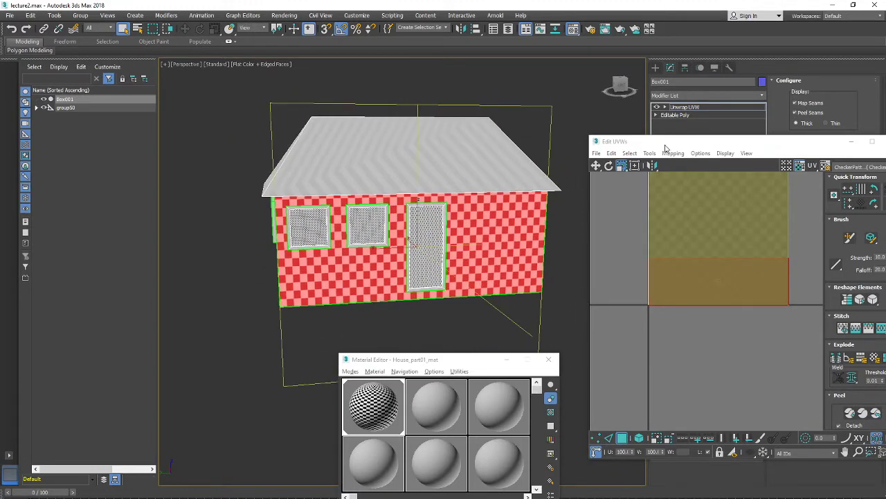
pyautogui.moveTo(665, 146); pyautogui.dragTo(652, 123)
pyautogui.keyDown('alt'); pyautogui.moveTo(470, 189); pyautogui.dragTo(434, 184, button='middle'); pyautogui.keyUp('alt')
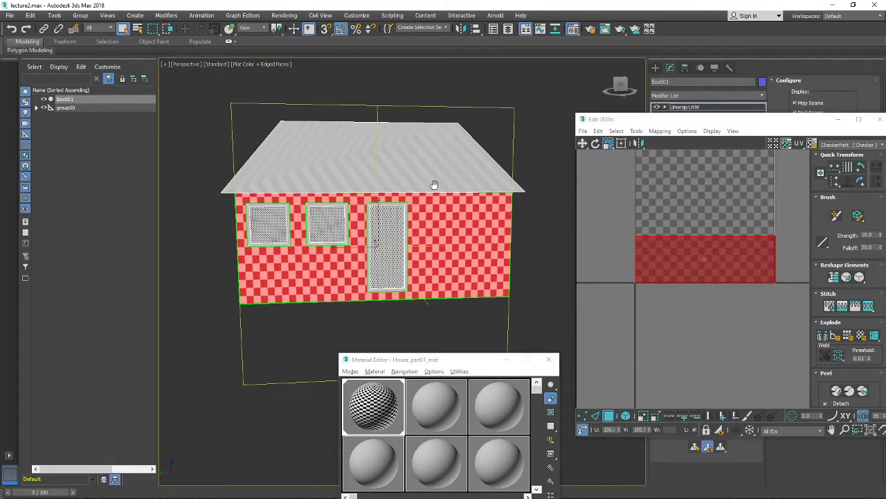
pyautogui.scroll(5, 394, 228)
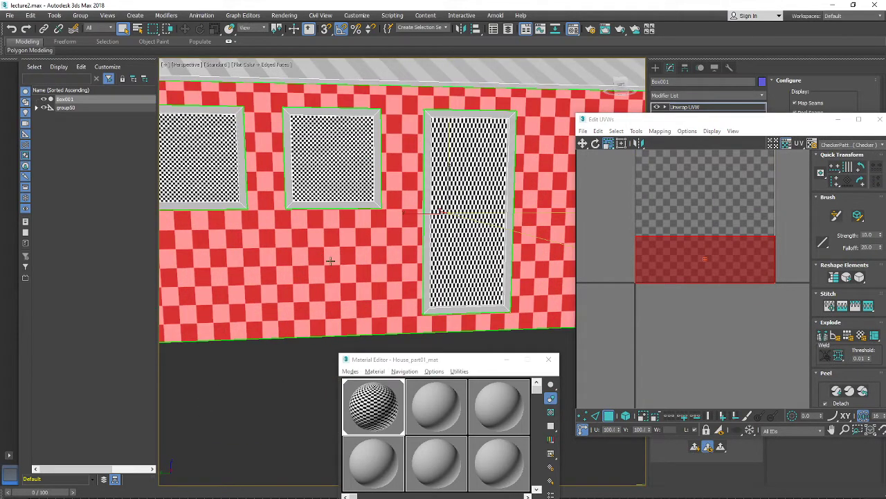
pyautogui.scroll(-5, 400, 239)
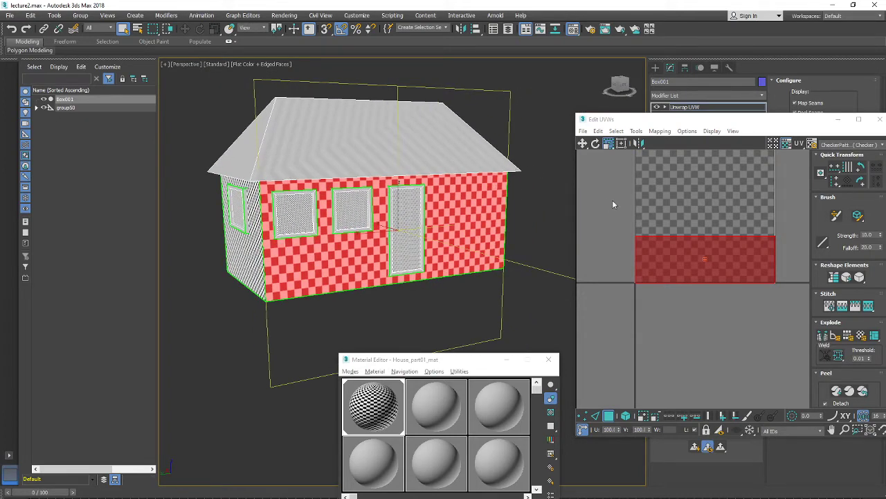
# Run and stop Relax By Polygon Angles on the front wall's UVs with 100 iterations, amount 0.1 and stretch 0
pyautogui.moveTo(675, 121); pyautogui.dragTo(642, 109)
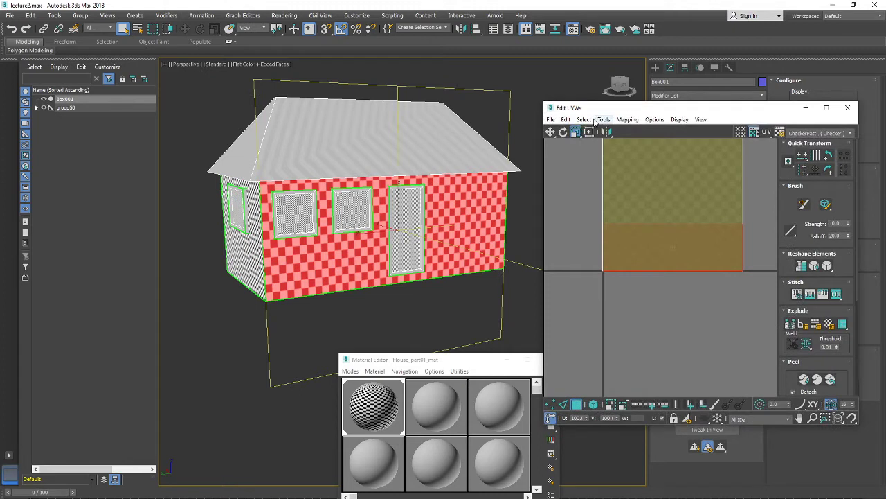
pyautogui.click(606, 121)
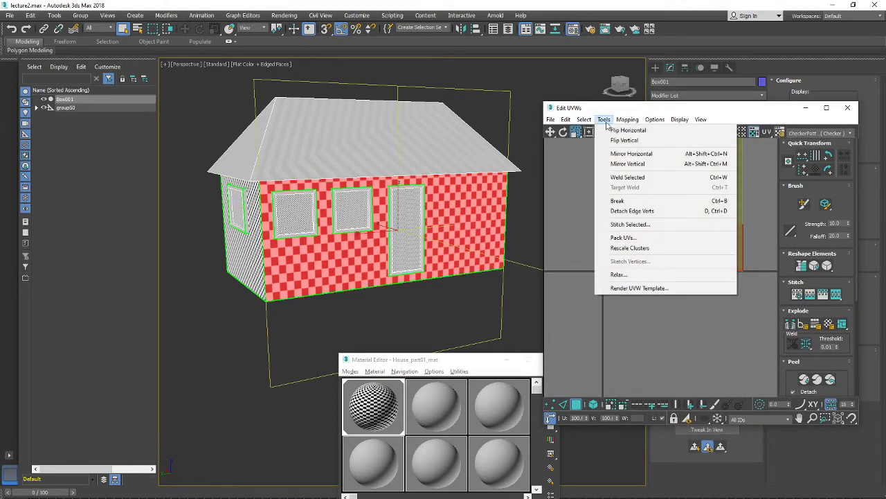
pyautogui.click(633, 277)
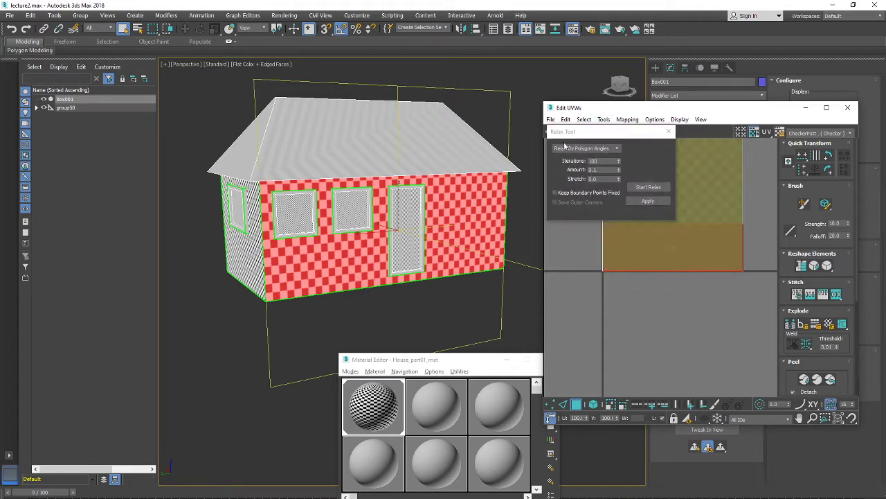
pyautogui.click(639, 188)
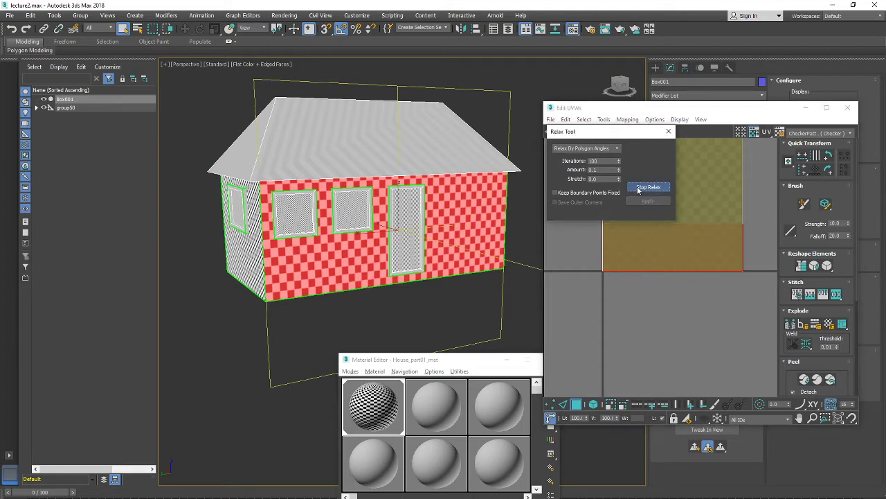
pyautogui.click(638, 188)
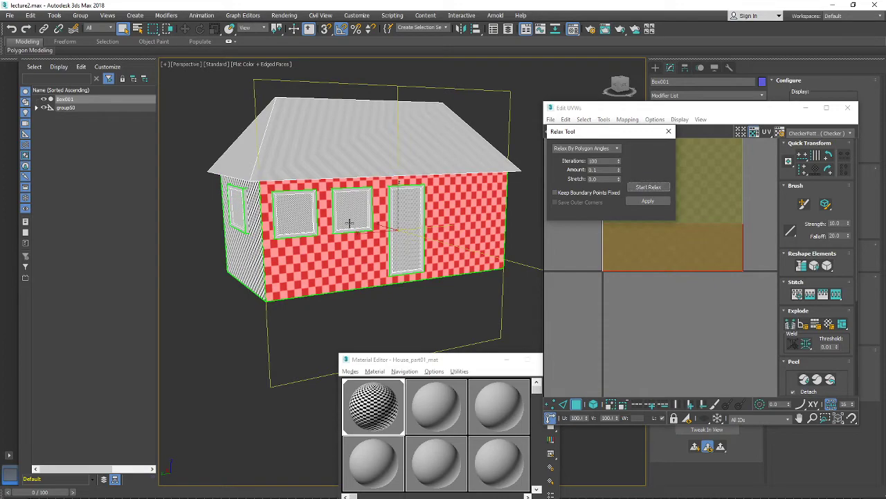
# Check the relaxed front wall's checkers on the house and its cluster in the UV editor for distortion
pyautogui.keyDown('alt'); pyautogui.moveTo(350, 224); pyautogui.dragTo(284, 220, button='middle'); pyautogui.keyUp('alt')
pyautogui.scroll(3, 641, 268)
pyautogui.scroll(-2, 641, 268)
pyautogui.moveTo(641, 269); pyautogui.dragTo(654, 306, button='middle')
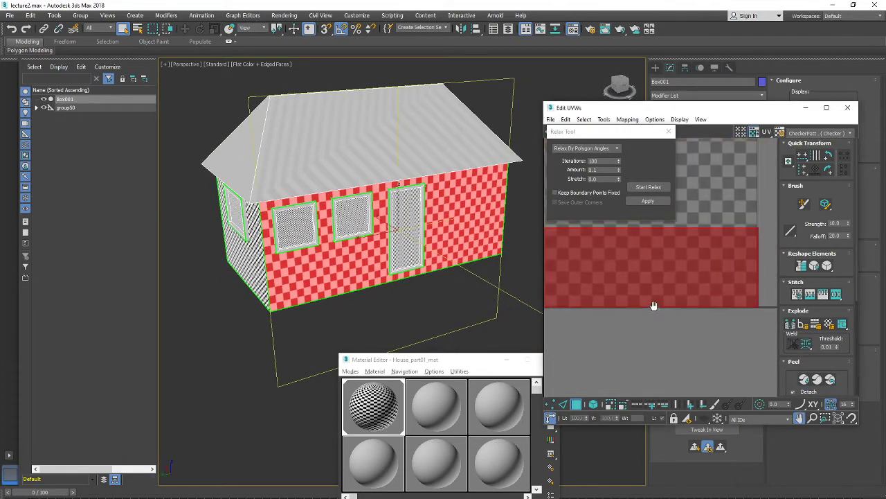
pyautogui.scroll(3, 394, 236)
pyautogui.keyDown('alt'); pyautogui.moveTo(394, 236); pyautogui.dragTo(374, 228, button='middle'); pyautogui.keyUp('alt')
pyautogui.scroll(-2, 690, 271)
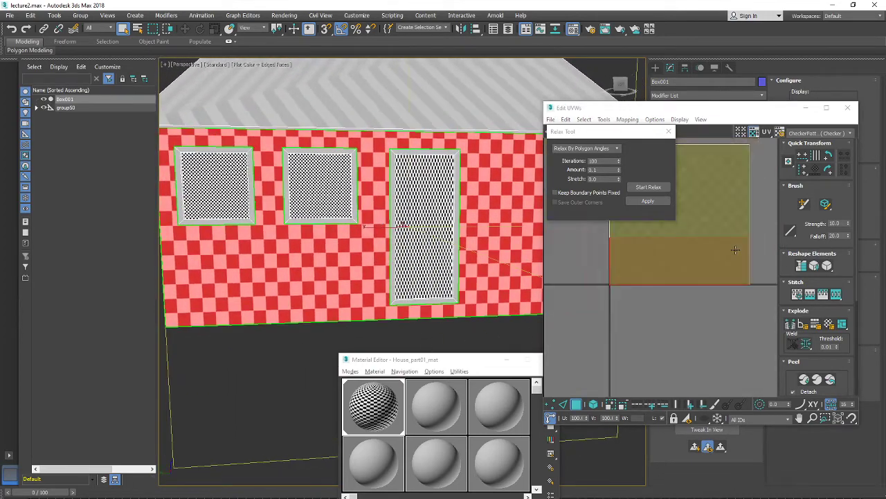
pyautogui.click(628, 119)
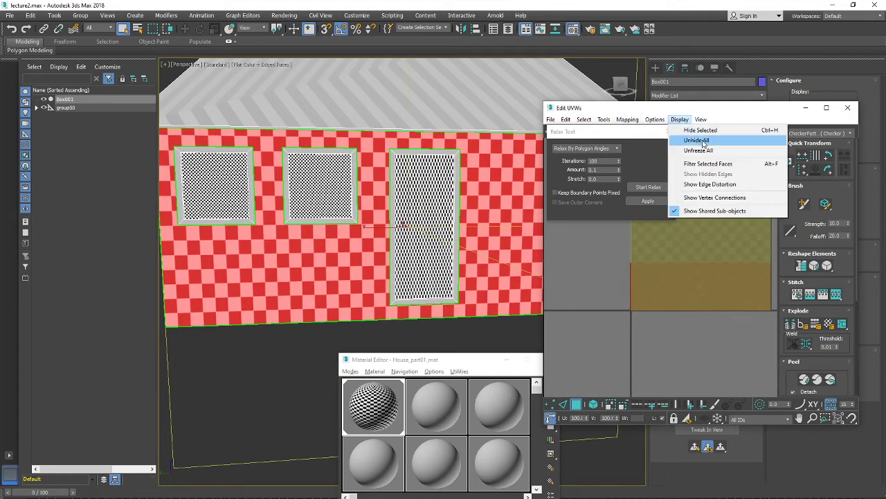
pyautogui.moveTo(633, 108); pyautogui.dragTo(609, 77)
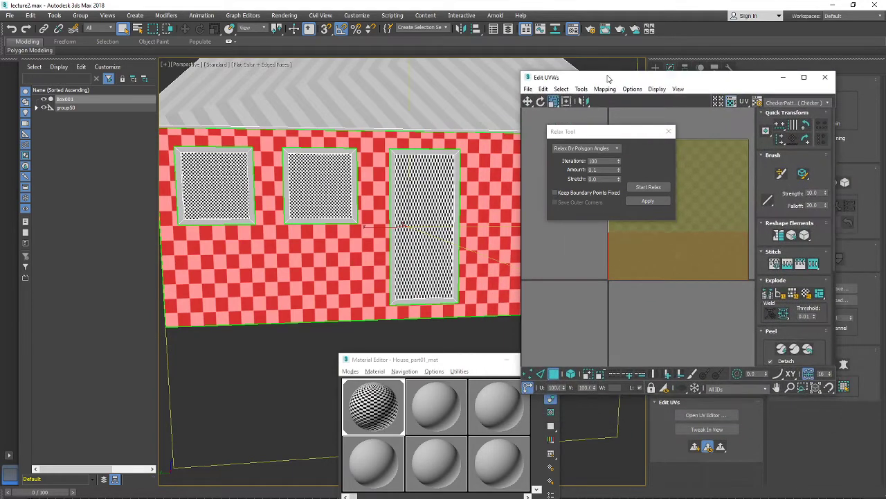
# Close the UV editor and collapse the Unwrap UVW modifier into Box001's Editable Poly
pyautogui.keyDown('alt'); pyautogui.moveTo(416, 214); pyautogui.dragTo(322, 239, button='middle'); pyautogui.keyUp('alt')
pyautogui.scroll(6, 320, 241)
pyautogui.scroll(1, 319, 242)
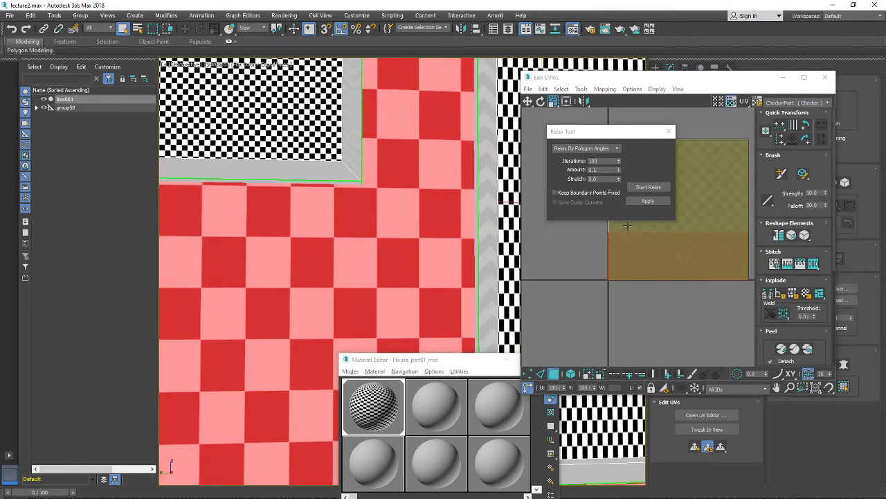
pyautogui.click(658, 269)
pyautogui.click(641, 191)
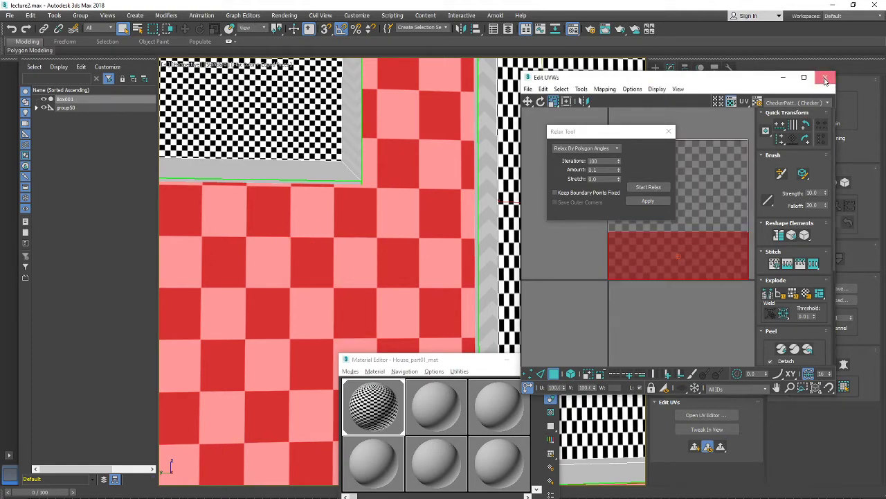
pyautogui.click(824, 77)
pyautogui.scroll(-8, 461, 251)
pyautogui.keyDown('alt'); pyautogui.moveTo(460, 251); pyautogui.dragTo(431, 256, button='middle'); pyautogui.keyUp('alt')
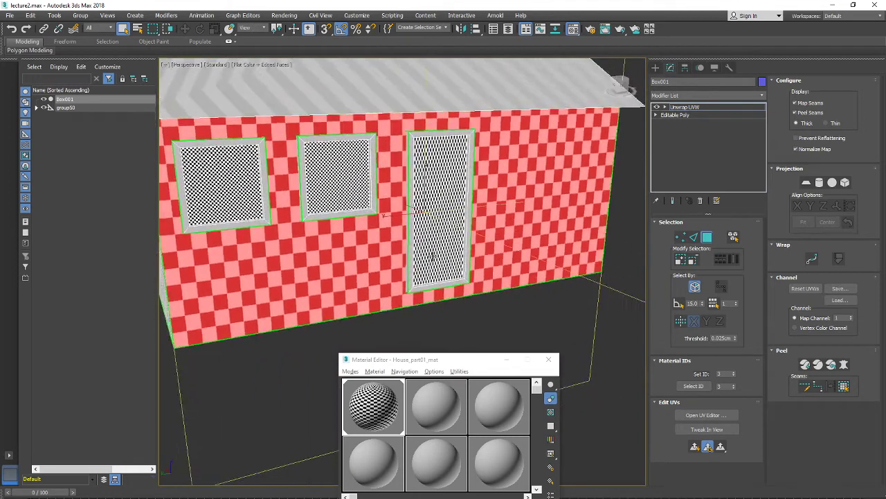
pyautogui.rightClick(704, 106)
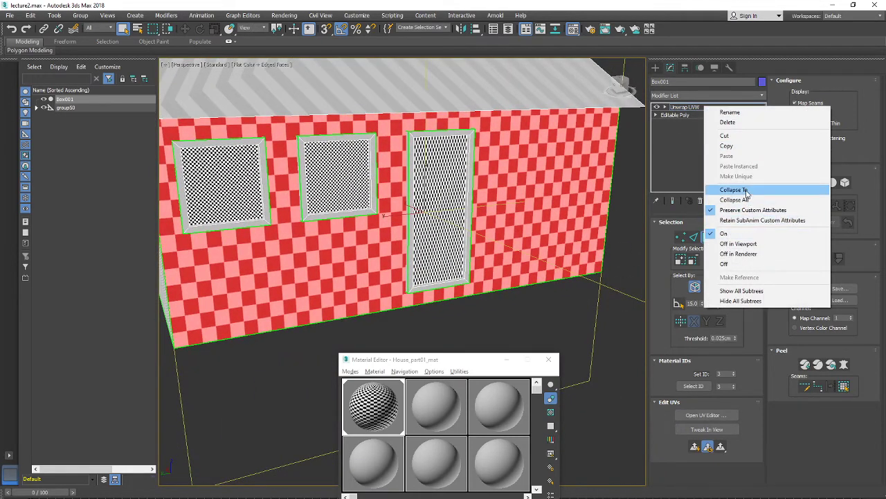
pyautogui.click(746, 191)
pyautogui.click(486, 311)
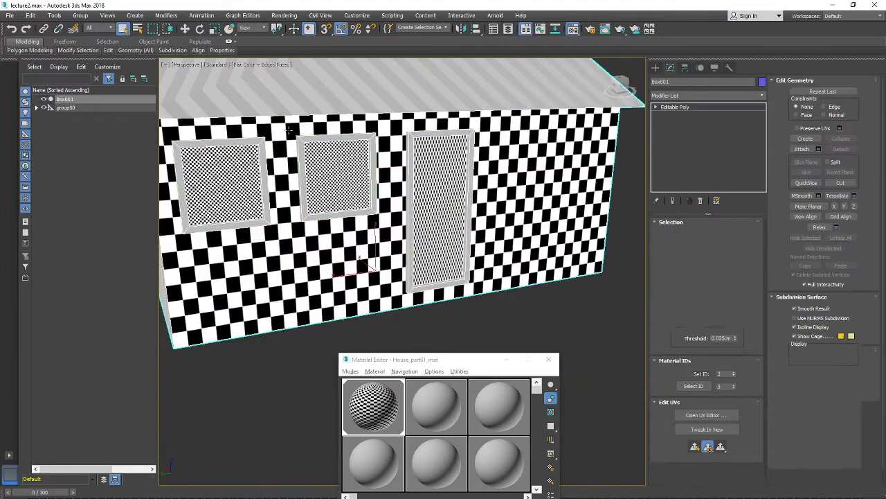
# Run Reset XForm on the selected Box001 house
pyautogui.scroll(-6, 493, 245)
pyautogui.keyDown('alt'); pyautogui.moveTo(493, 245); pyautogui.dragTo(445, 249, button='middle'); pyautogui.keyUp('alt')
pyautogui.scroll(6, 445, 248)
pyautogui.scroll(-2, 533, 229)
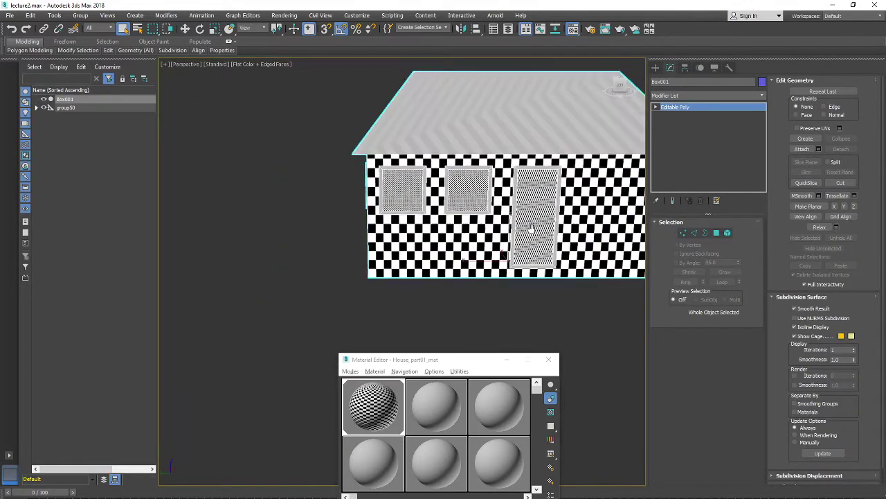
pyautogui.keyDown('alt'); pyautogui.moveTo(531, 229); pyautogui.dragTo(472, 234, button='middle'); pyautogui.keyUp('alt')
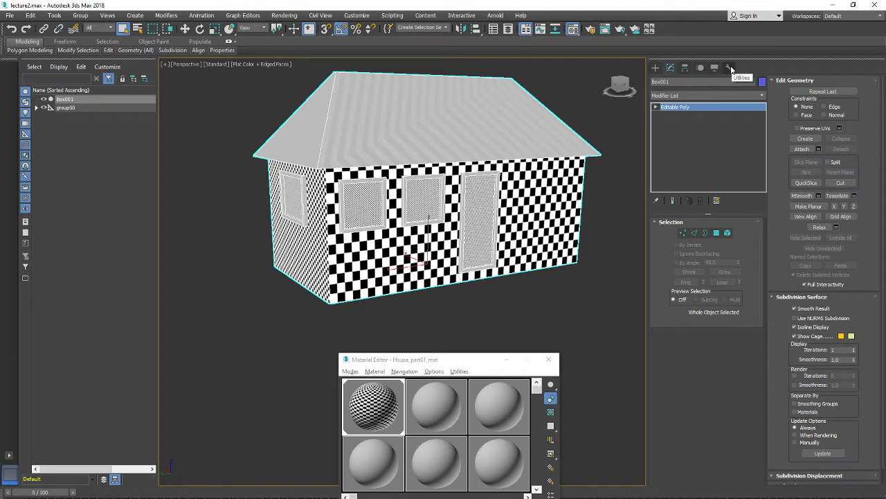
pyautogui.click(730, 67)
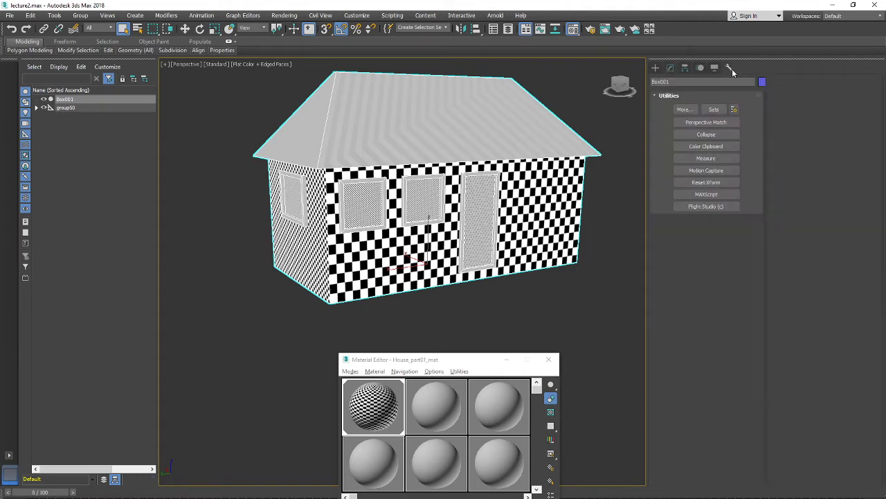
pyautogui.click(703, 185)
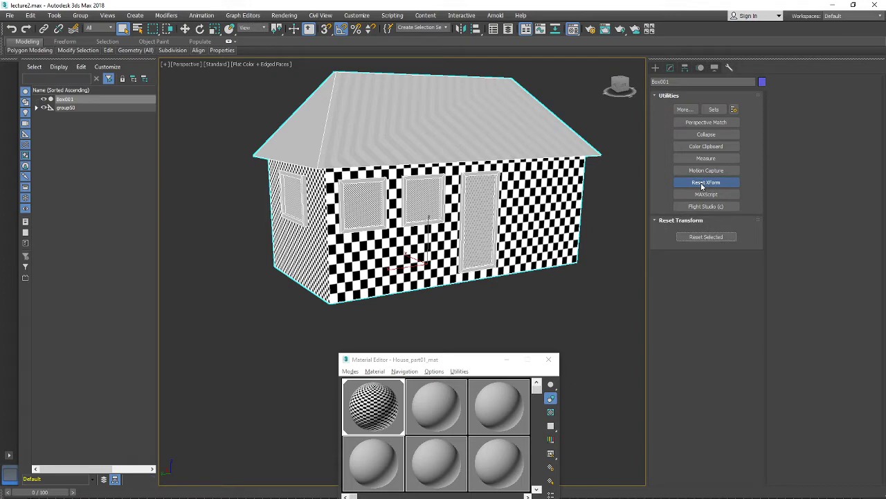
pyautogui.click(707, 237)
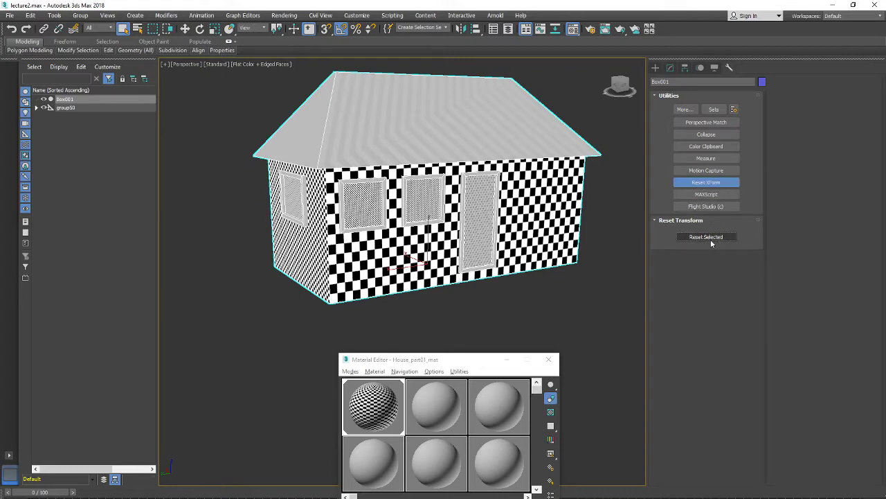
# Collapse Box001's whole modifier stack, including XForm, into the Editable Poly and accept the warning
pyautogui.click(671, 69)
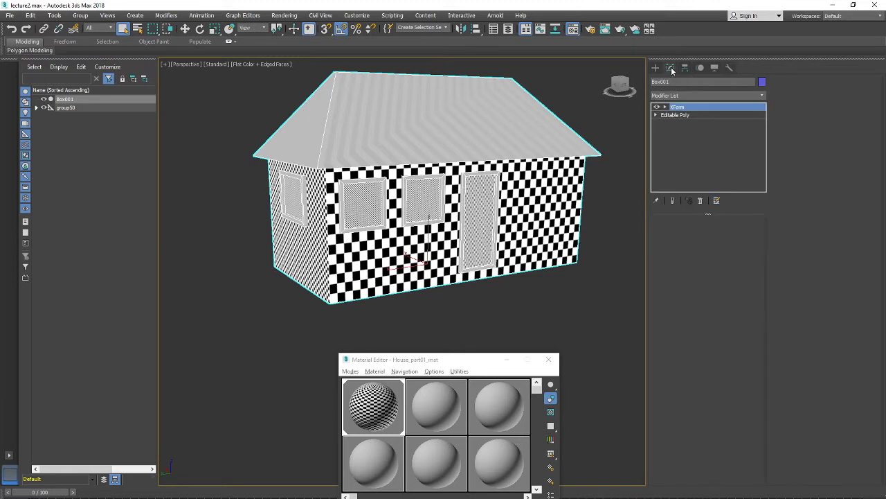
pyautogui.rightClick(687, 109)
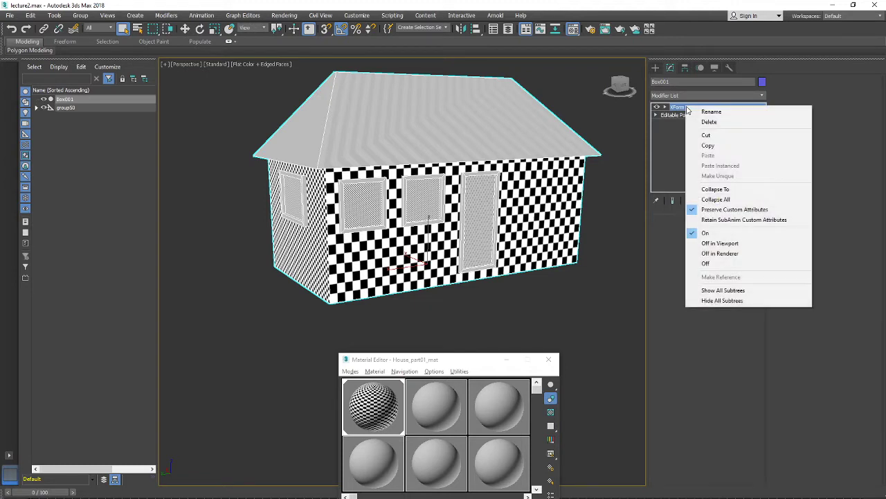
pyautogui.click(716, 199)
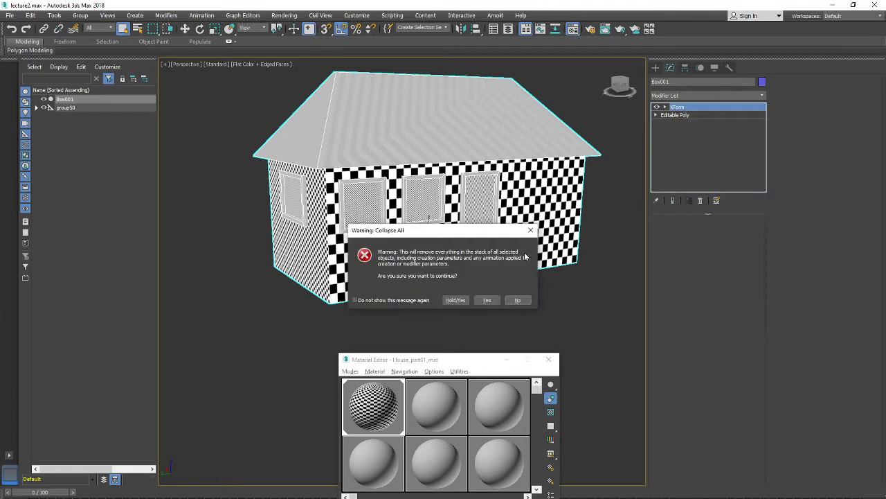
pyautogui.click(487, 300)
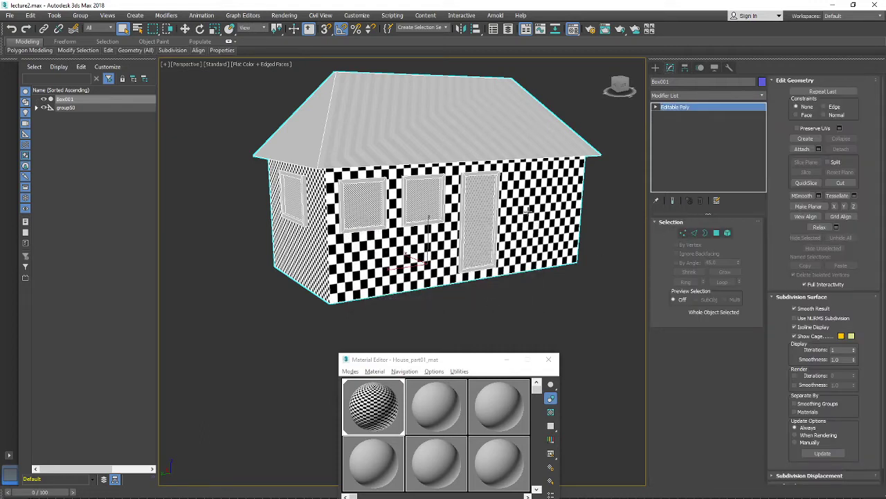
# Add an Unwrap UVW modifier to Box001 and open its UV editor
pyautogui.click(707, 97)
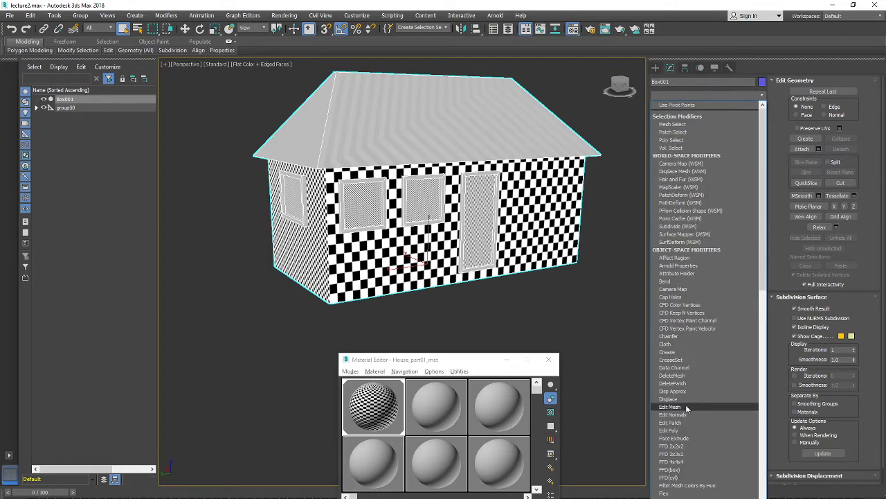
pyautogui.scroll(-2, 685, 402)
pyautogui.scroll(-2, 685, 402)
pyautogui.scroll(-3, 692, 423)
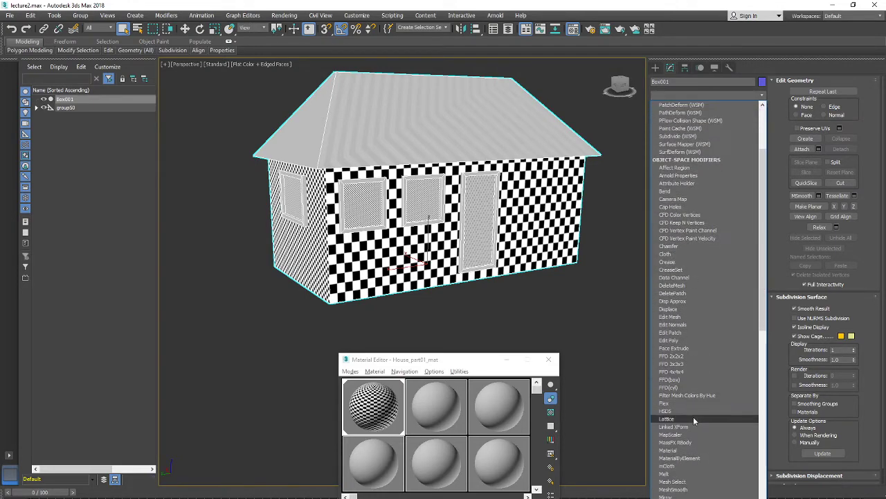
pyautogui.scroll(-10, 692, 418)
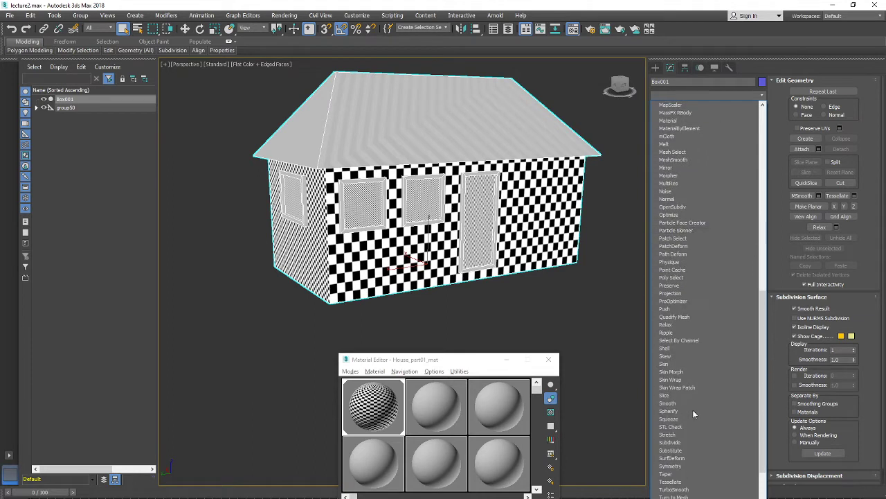
pyautogui.scroll(-5, 693, 409)
pyautogui.scroll(-3, 689, 399)
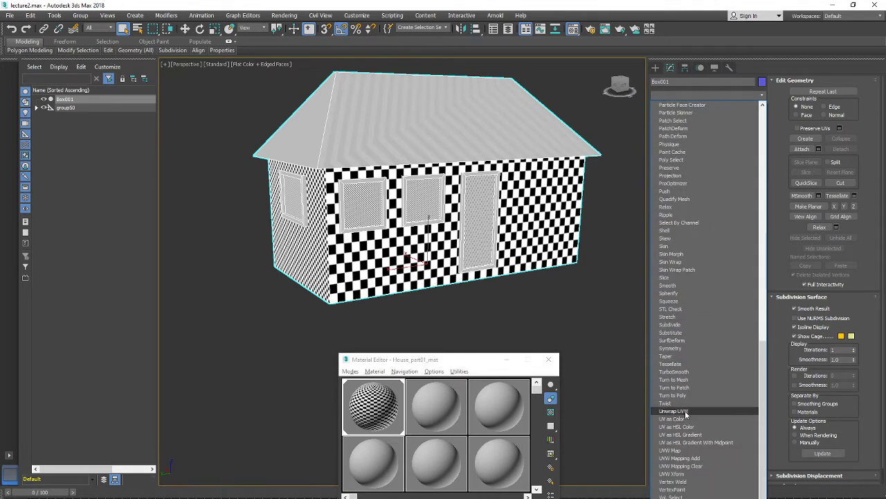
pyautogui.click(699, 406)
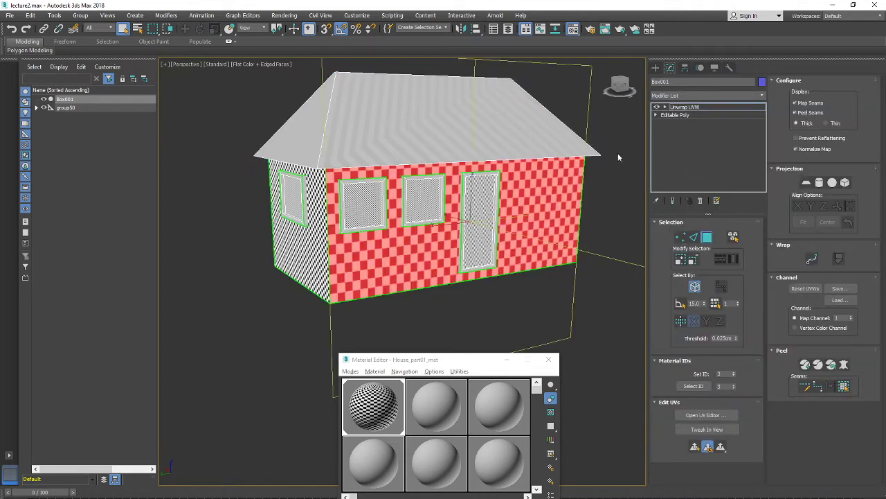
pyautogui.click(690, 107)
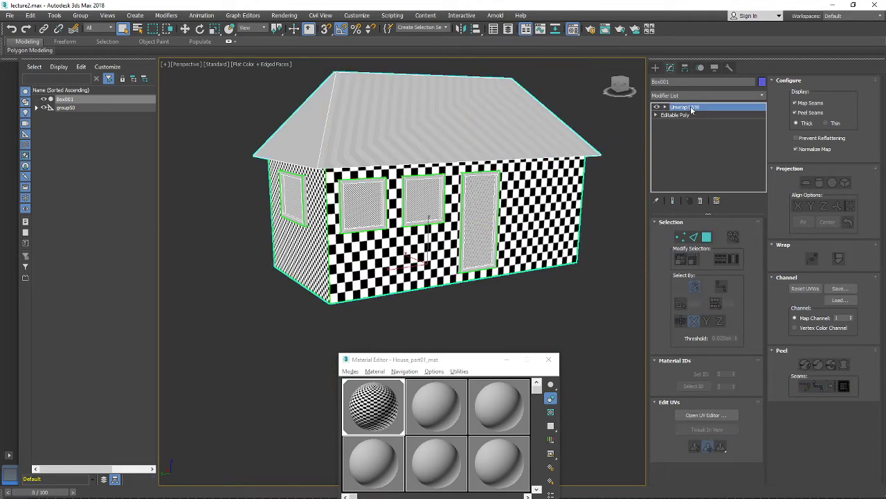
pyautogui.click(706, 416)
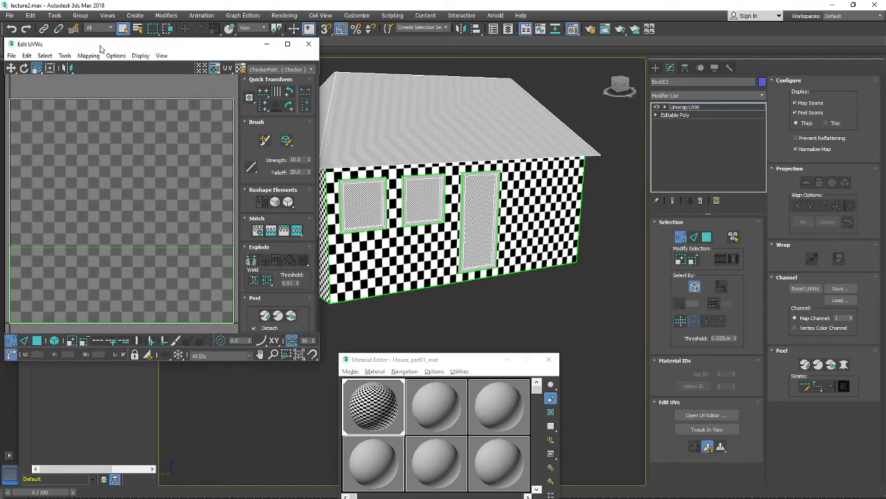
# Select the front wall polygon and run and stop Relax By Polygon Angles with 100 iterations, amount 0.1 and stretch 0
pyautogui.moveTo(100, 47); pyautogui.dragTo(693, 164)
pyautogui.click(538, 239)
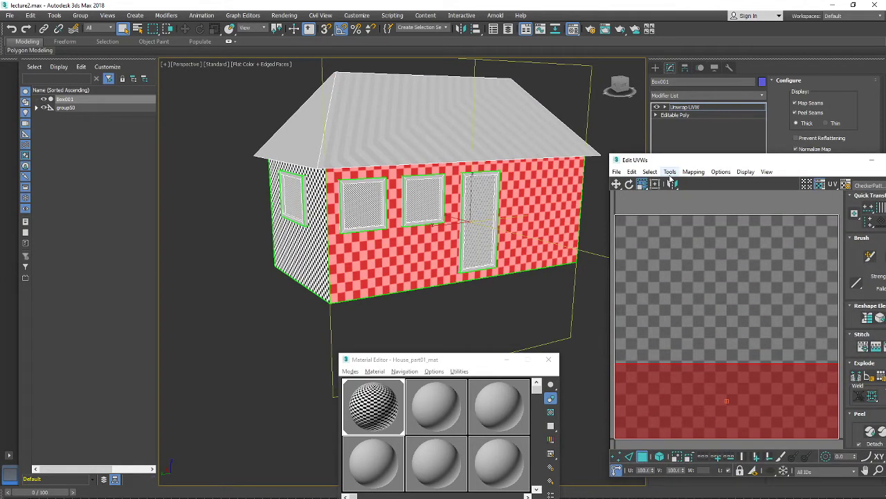
pyautogui.click(671, 172)
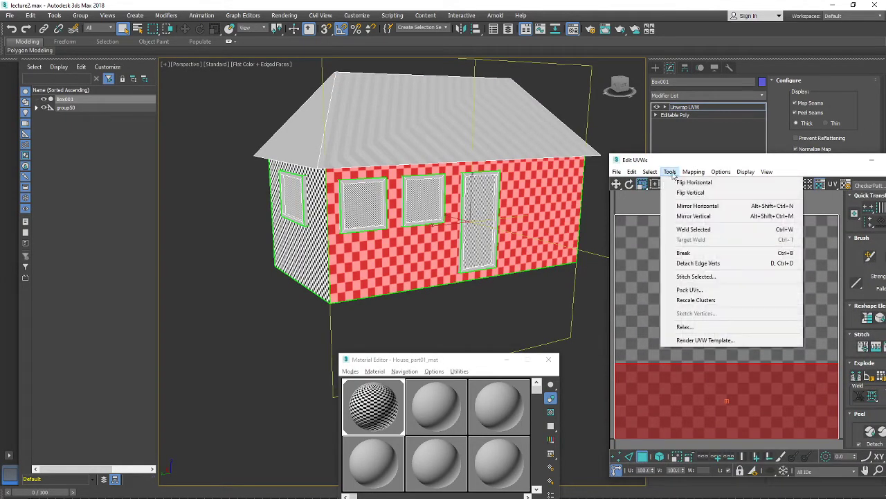
pyautogui.click(694, 331)
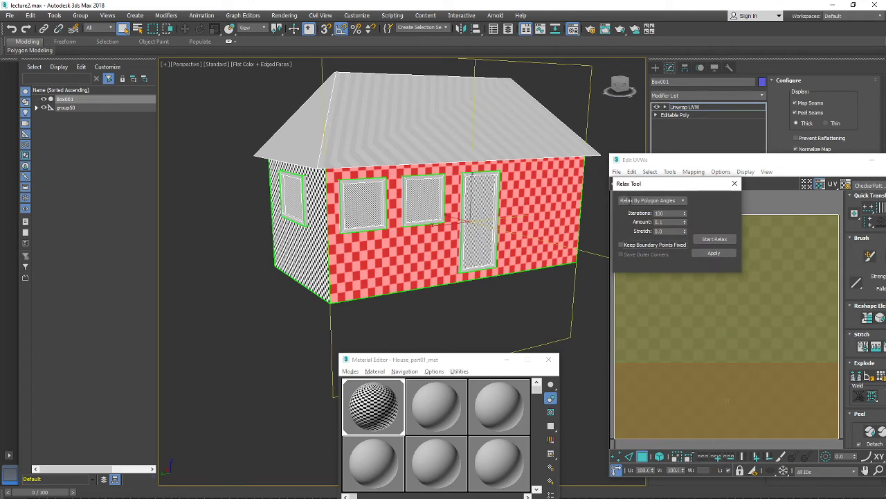
pyautogui.click(714, 239)
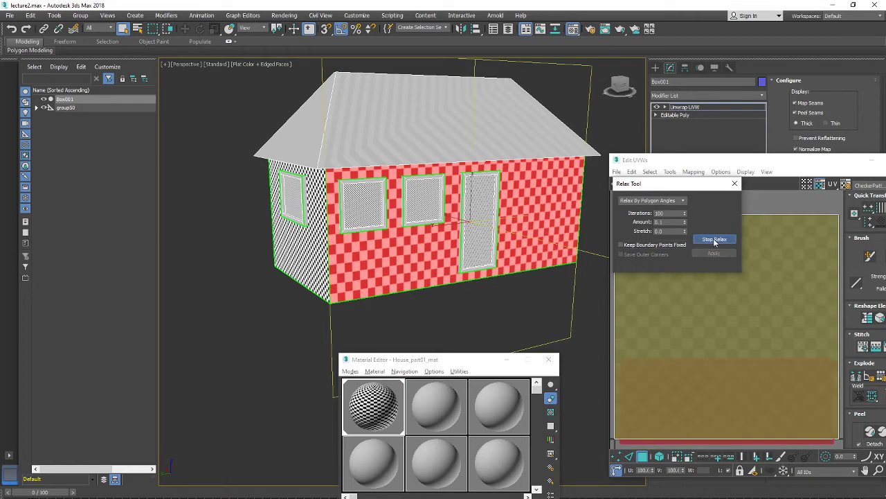
pyautogui.click(713, 240)
# Inspect the relaxed front wall's checkers up close and shift its UV cluster slightly with the Move tool
pyautogui.moveTo(511, 279); pyautogui.dragTo(504, 269, button='middle')
pyautogui.scroll(5, 504, 270)
pyautogui.scroll(2, 533, 263)
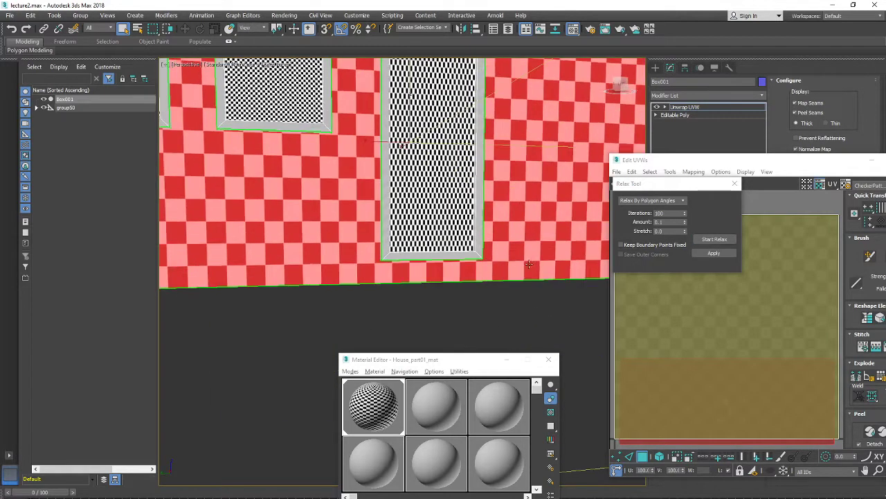
pyautogui.scroll(-4, 744, 408)
pyautogui.scroll(3, 721, 417)
pyautogui.scroll(2, 720, 417)
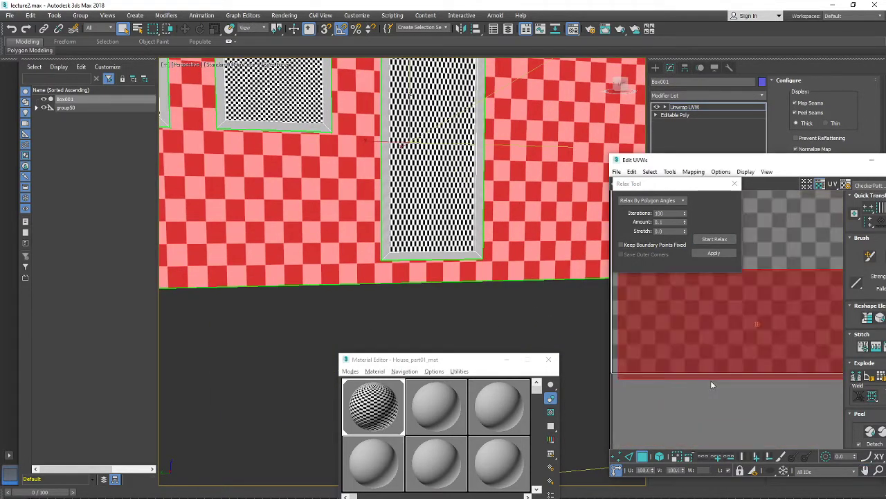
pyautogui.rightClick(709, 375)
pyautogui.click(723, 392)
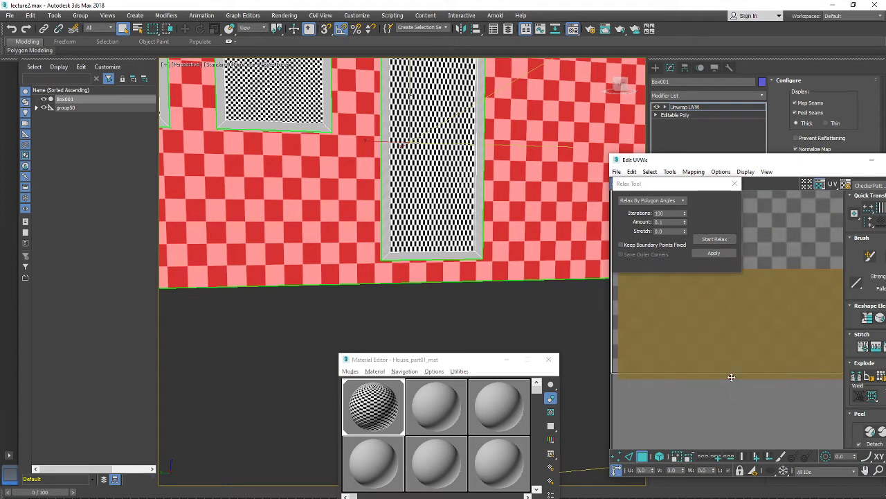
pyautogui.moveTo(732, 376); pyautogui.dragTo(731, 361)
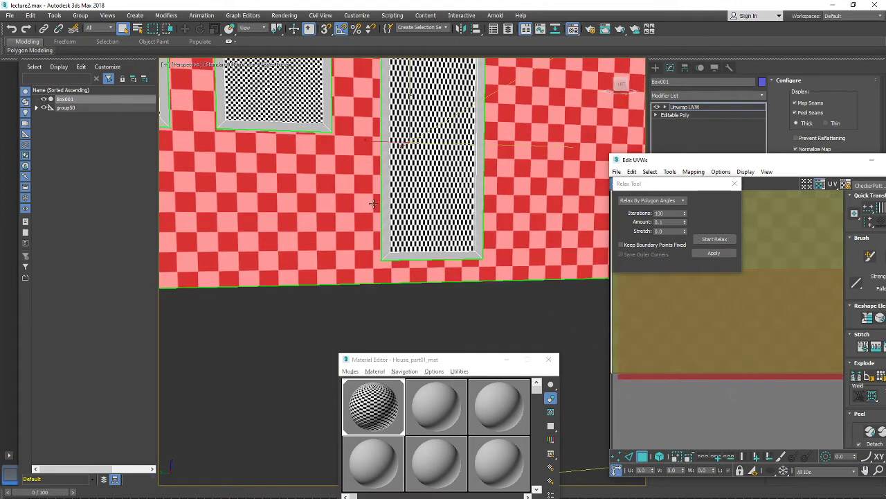
# Nudge the front wall's UV cluster up and to the right so its lower edge meets the UV tile's boundary
pyautogui.scroll(-5, 374, 203)
pyautogui.moveTo(374, 204)
pyautogui.keyDown('alt'); pyautogui.mouseDown(button='middle')
pyautogui.moveTo(390, 214)
pyautogui.moveTo(388, 201)
pyautogui.mouseUp(button='middle'); pyautogui.keyUp('alt')
pyautogui.scroll(4, 358, 210)
pyautogui.scroll(-4, 730, 338)
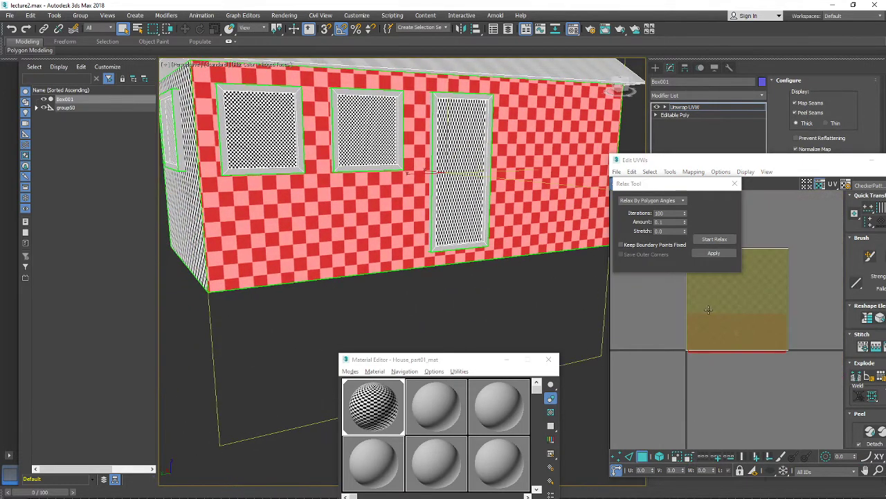
pyautogui.keyDown('alt'); pyautogui.moveTo(376, 232); pyautogui.dragTo(395, 257, button='middle'); pyautogui.keyUp('alt')
pyautogui.scroll(5, 395, 257)
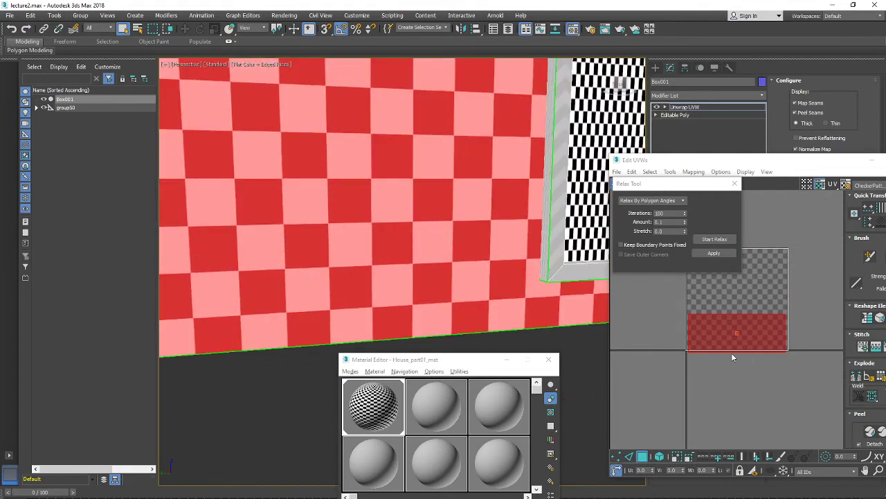
pyautogui.moveTo(732, 357); pyautogui.dragTo(735, 354)
# Examine the front wall's checker squares from near and far, and reposition the UV editor so it is fully visible
pyautogui.scroll(-6, 387, 252)
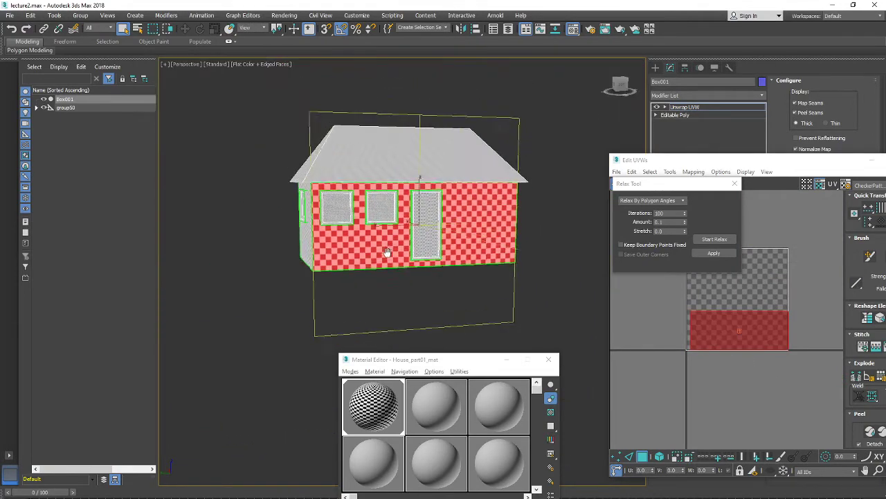
pyautogui.scroll(7, 387, 252)
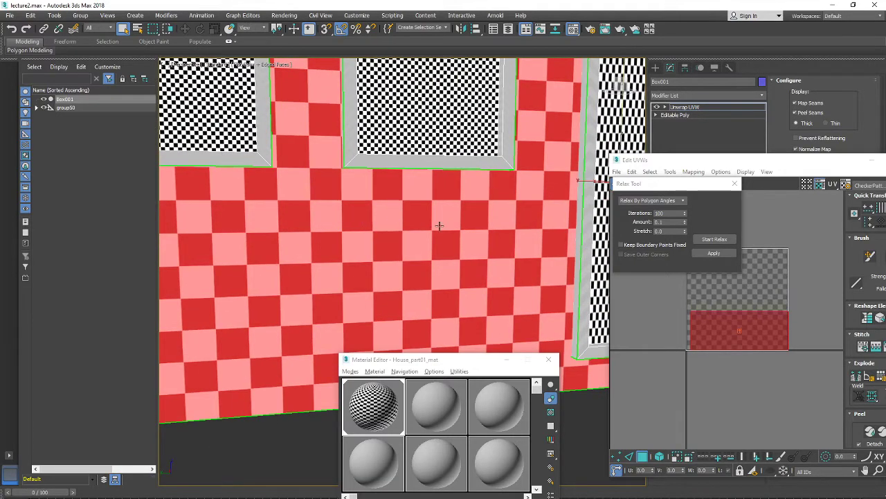
pyautogui.scroll(-6, 475, 212)
pyautogui.keyDown('alt'); pyautogui.moveTo(475, 211); pyautogui.dragTo(454, 220, button='middle'); pyautogui.keyUp('alt')
pyautogui.scroll(5, 420, 188)
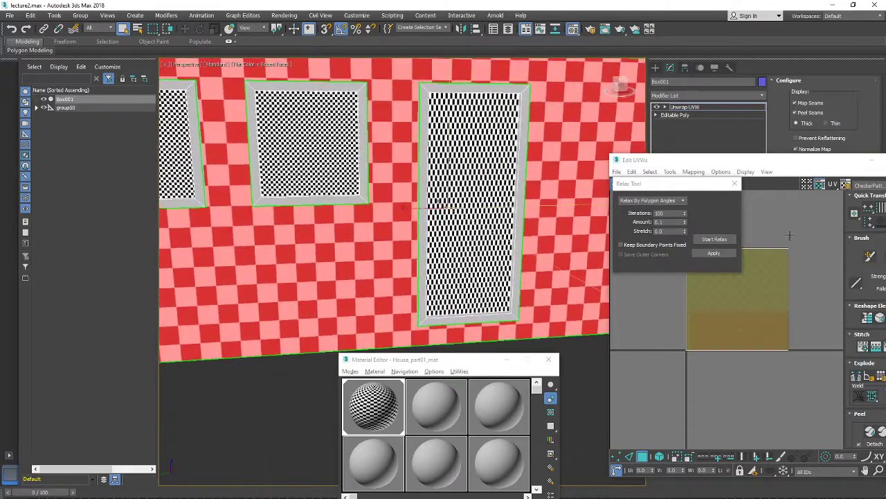
pyautogui.moveTo(756, 164); pyautogui.dragTo(679, 55)
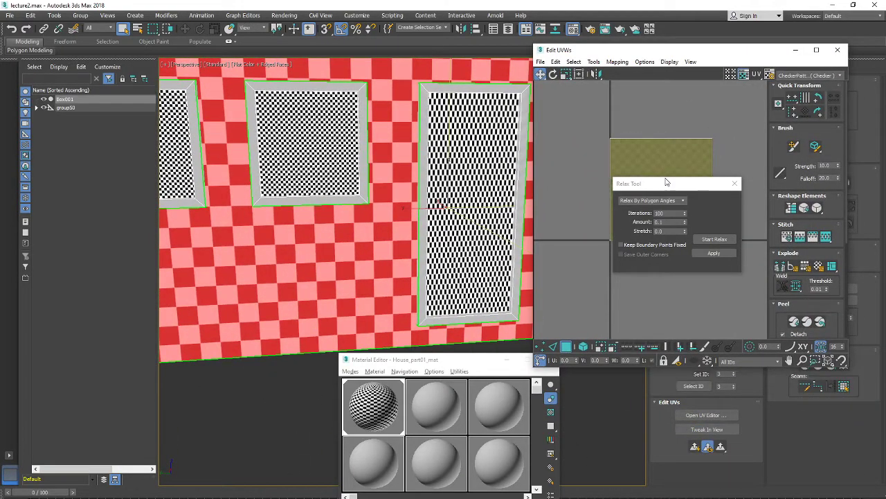
# Move the Relax Tool dialog clear of the UV layout and compare the checkers on the house's front and side walls
pyautogui.moveTo(667, 182); pyautogui.dragTo(734, 365)
pyautogui.scroll(-3, 652, 270)
pyautogui.scroll(1, 658, 249)
pyautogui.scroll(-2, 331, 204)
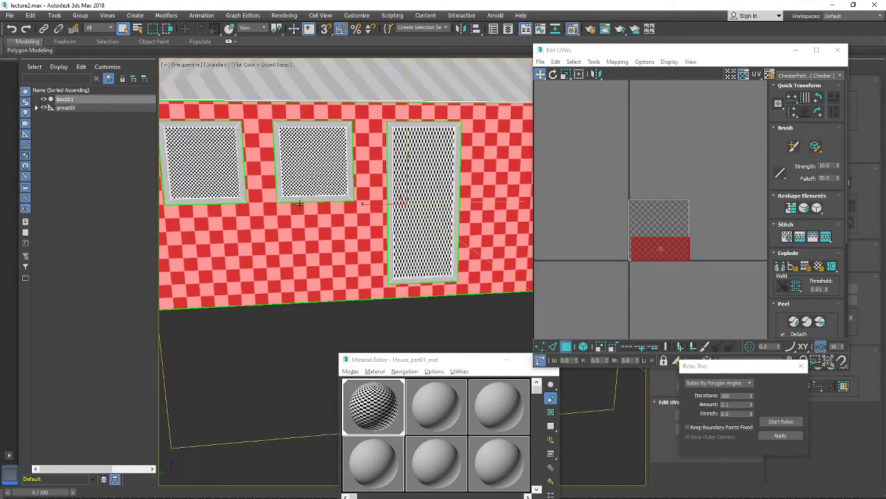
pyautogui.keyDown('alt'); pyautogui.moveTo(315, 203); pyautogui.dragTo(357, 206, button='middle'); pyautogui.keyUp('alt')
pyautogui.scroll(-2, 330, 204)
pyautogui.scroll(2, 648, 254)
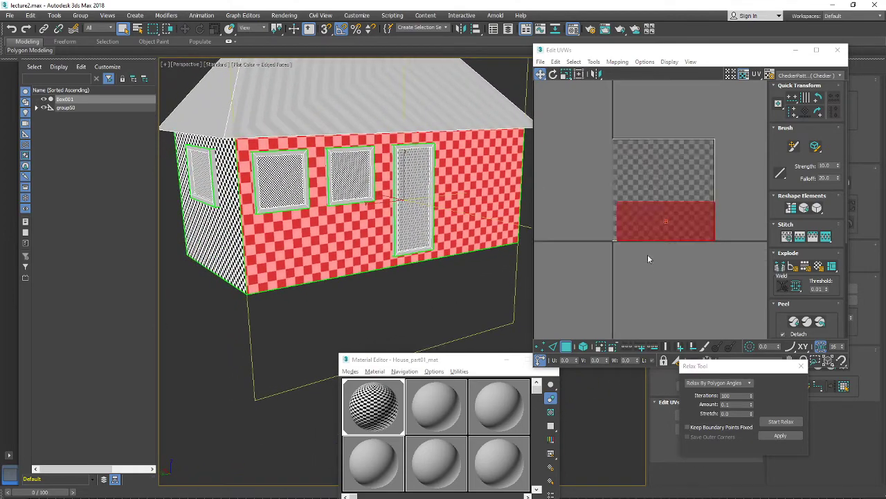
pyautogui.click(671, 231)
pyautogui.moveTo(671, 231); pyautogui.dragTo(666, 279)
pyautogui.hotkey('ctrl', 'z')
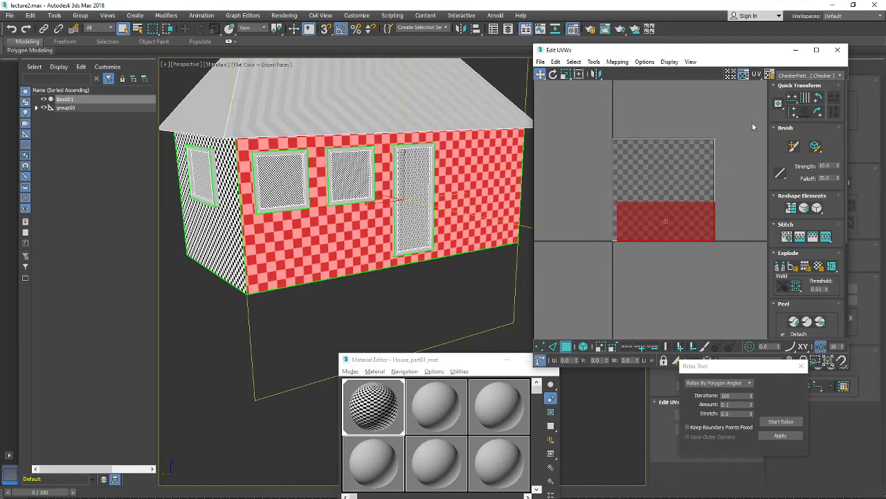
# Select all of the house's UV polygons, move them just below the UV tile, and reposition and enlarge the UV editor window
pyautogui.moveTo(749, 125); pyautogui.dragTo(589, 260)
pyautogui.moveTo(683, 148); pyautogui.dragTo(684, 259)
pyautogui.scroll(2, 692, 202)
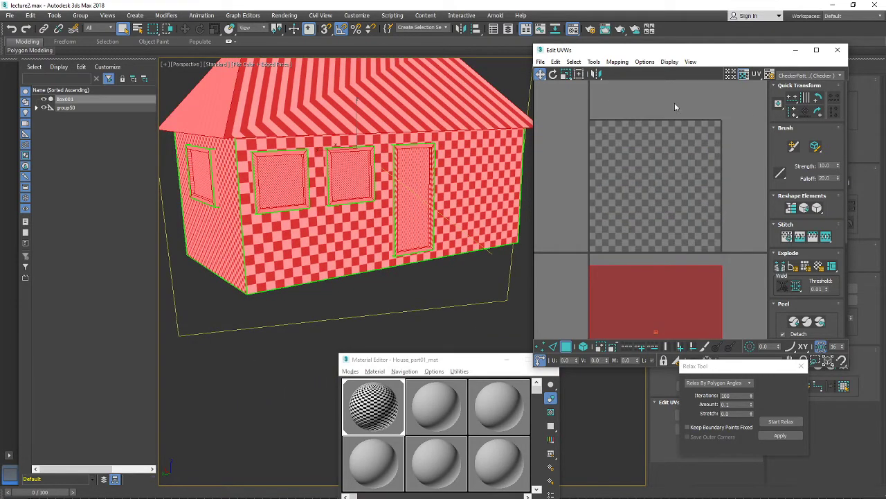
pyautogui.moveTo(667, 53); pyautogui.dragTo(555, 18)
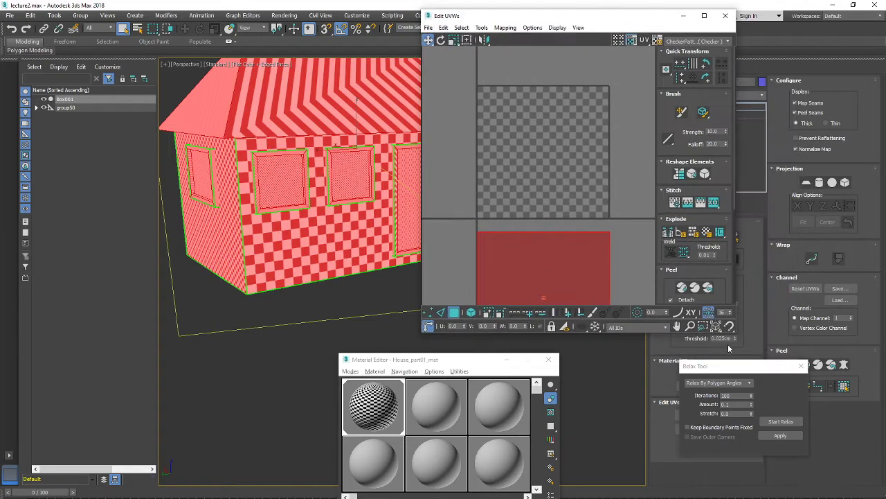
pyautogui.moveTo(737, 339); pyautogui.dragTo(835, 446)
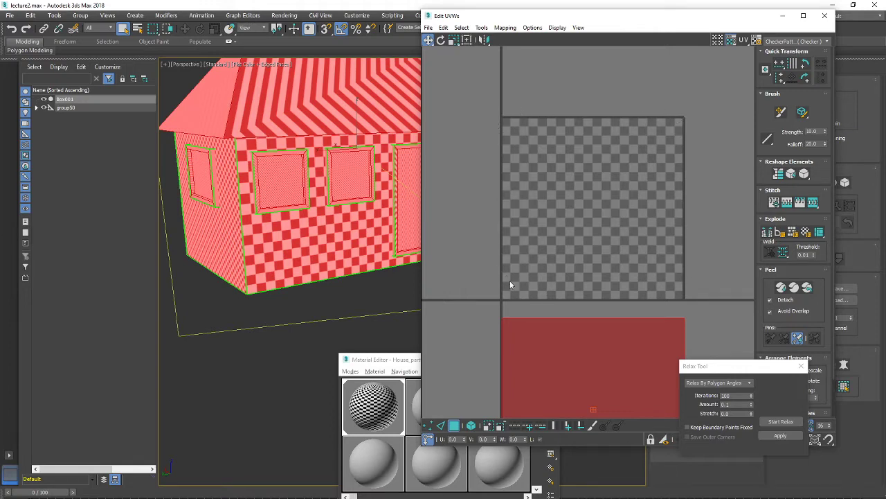
# Select the front wall with the door and move its UV shell up into the checker tile
pyautogui.scroll(-4, 609, 314)
pyautogui.moveTo(609, 314); pyautogui.dragTo(609, 263, button='middle')
pyautogui.scroll(2, 608, 281)
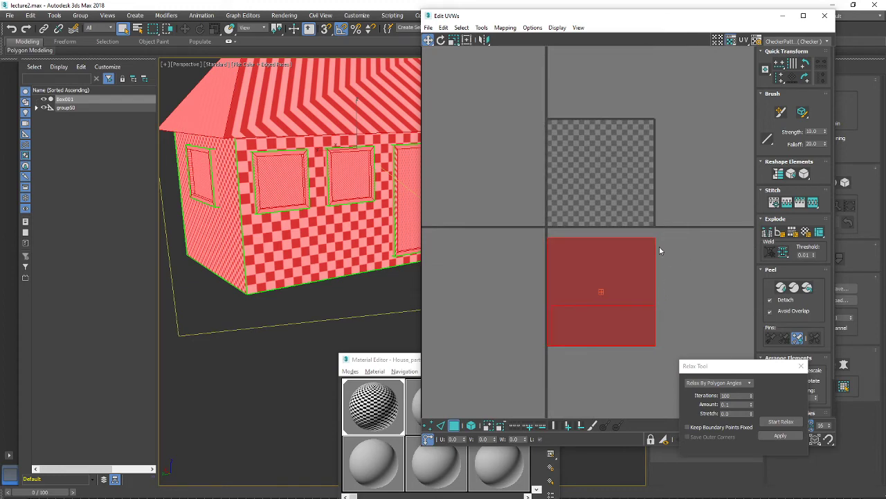
pyautogui.scroll(2, 600, 145)
pyautogui.moveTo(600, 143); pyautogui.dragTo(582, 131, button='middle')
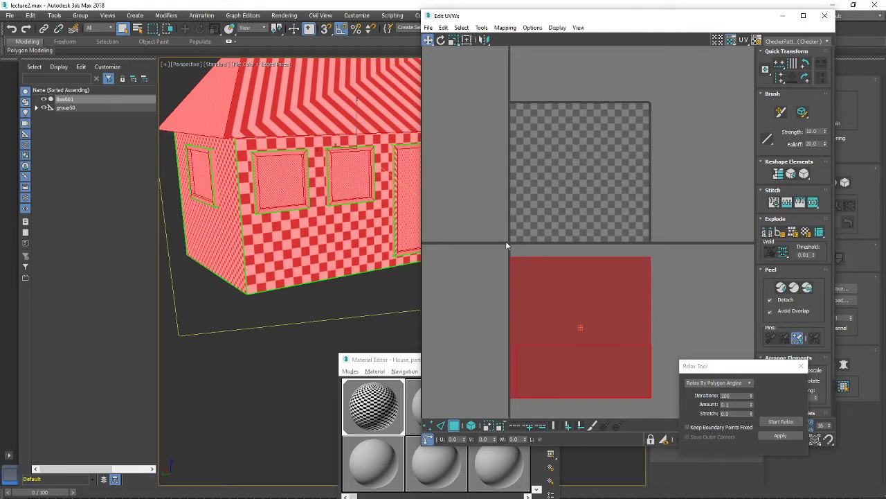
pyautogui.moveTo(672, 286); pyautogui.dragTo(678, 270, button='middle')
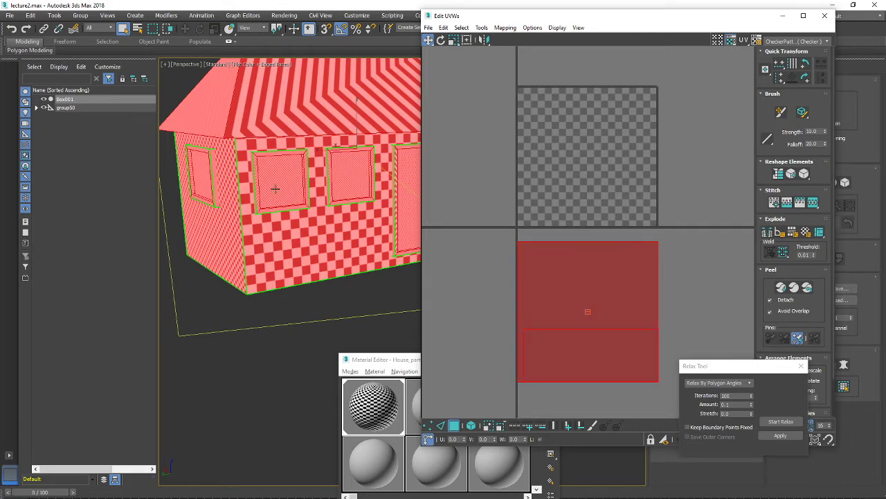
pyautogui.click(332, 238)
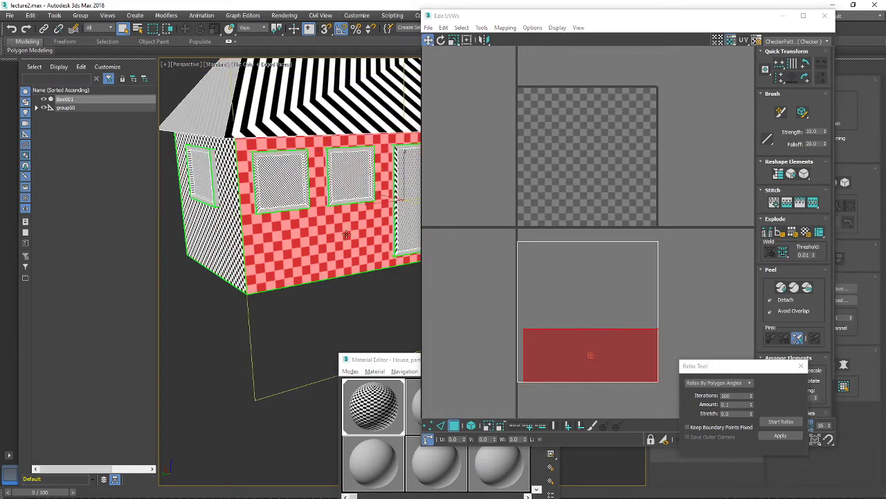
pyautogui.scroll(-2, 346, 234)
pyautogui.keyDown('alt'); pyautogui.moveTo(336, 230); pyautogui.dragTo(309, 250, button='middle'); pyautogui.keyUp('alt')
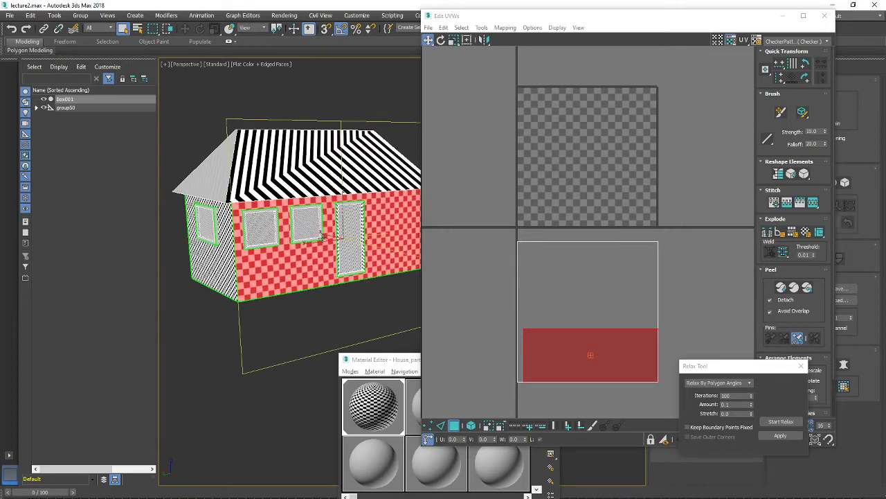
pyautogui.moveTo(574, 350); pyautogui.dragTo(570, 194)
# Select the side wall with the single window and apply Flatten Mapping with a 45.0 angle threshold and 0.001 spacing
pyautogui.click(217, 260)
pyautogui.keyDown('alt'); pyautogui.moveTo(218, 259); pyautogui.dragTo(542, 72, button='middle'); pyautogui.keyUp('alt')
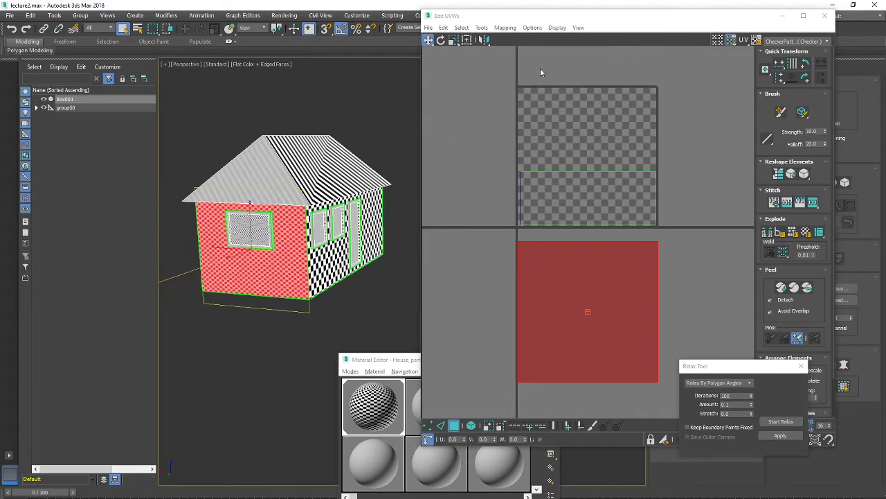
pyautogui.click(505, 28)
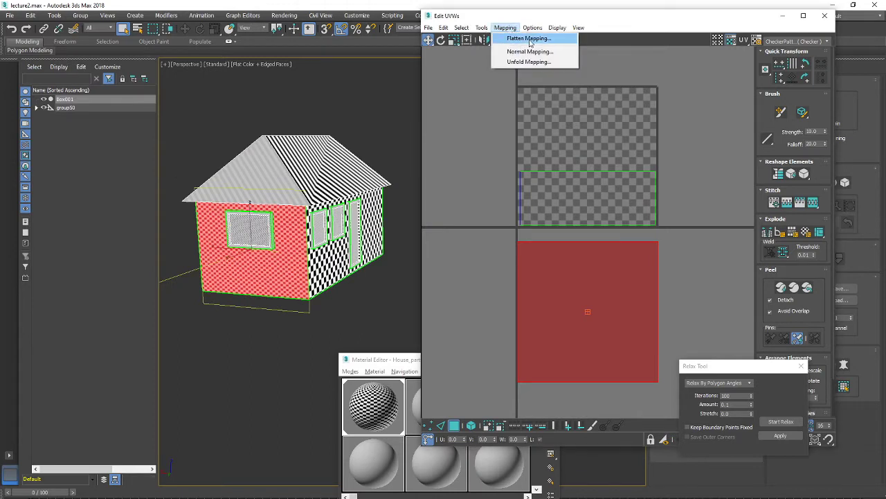
pyautogui.click(529, 39)
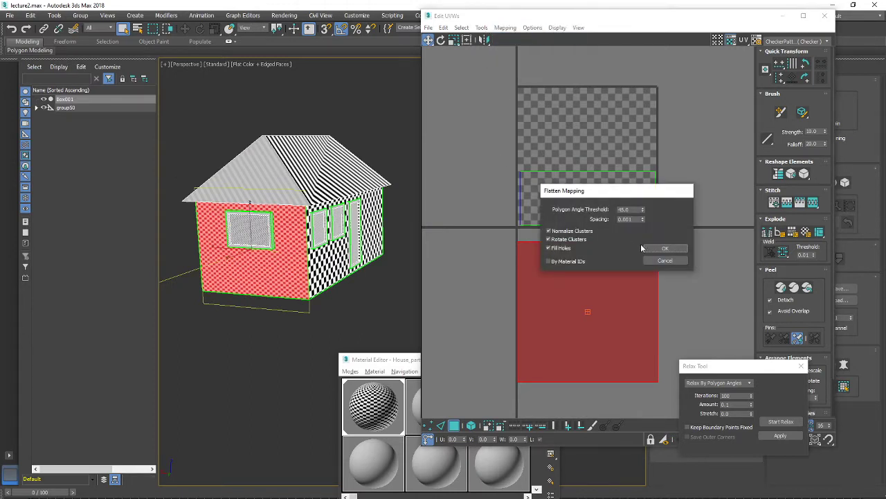
pyautogui.click(675, 248)
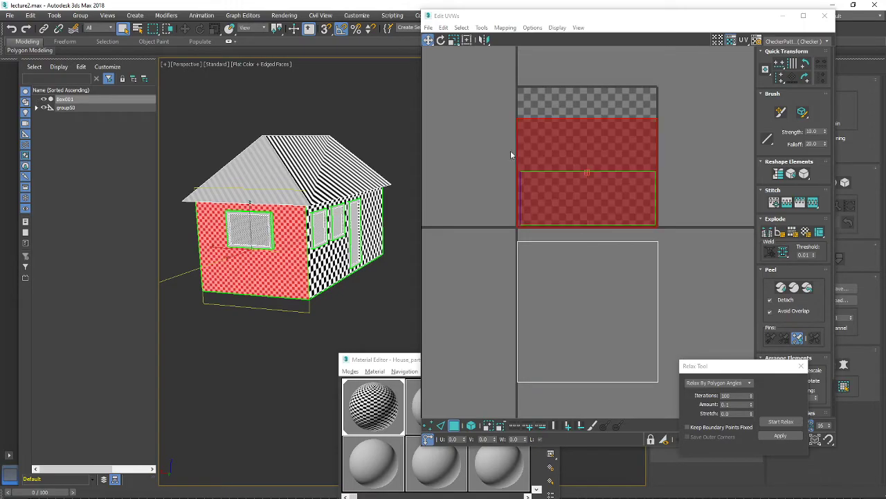
# Move the side wall's flattened UV shell out of the checker tile to the empty area below and left of it
pyautogui.scroll(5, 284, 244)
pyautogui.scroll(4, 238, 216)
pyautogui.moveTo(285, 245); pyautogui.dragTo(342, 237, button='middle')
pyautogui.scroll(-3, 319, 231)
pyautogui.scroll(-5, 292, 236)
pyautogui.moveTo(289, 235); pyautogui.dragTo(356, 245, button='middle')
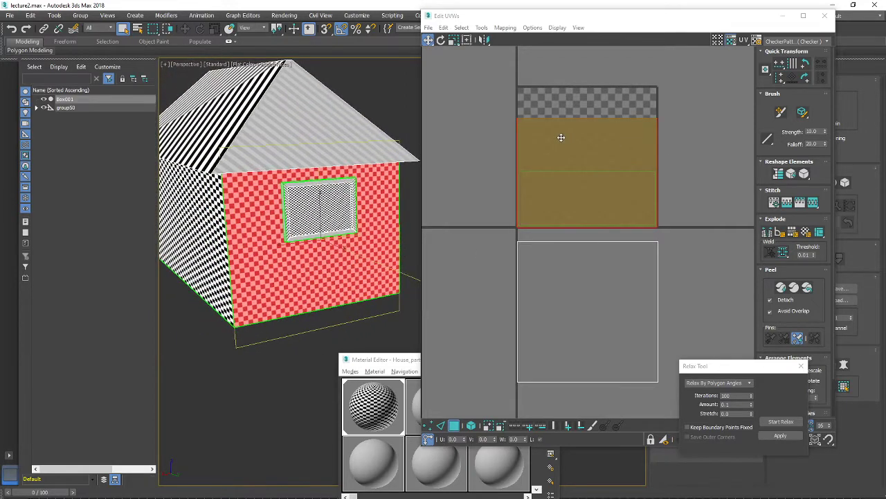
pyautogui.keyDown('alt'); pyautogui.moveTo(299, 194); pyautogui.dragTo(275, 197, button='middle'); pyautogui.keyUp('alt')
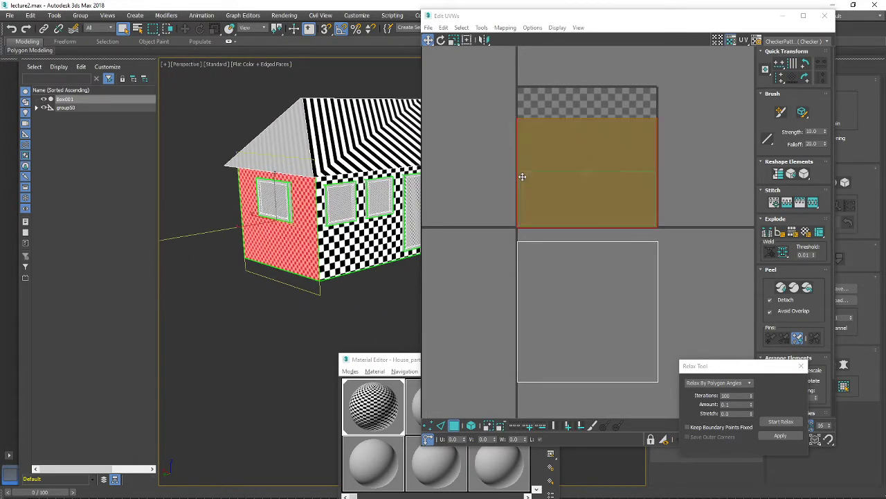
pyautogui.moveTo(625, 134); pyautogui.dragTo(481, 257)
pyautogui.scroll(-4, 496, 251)
pyautogui.scroll(2, 496, 251)
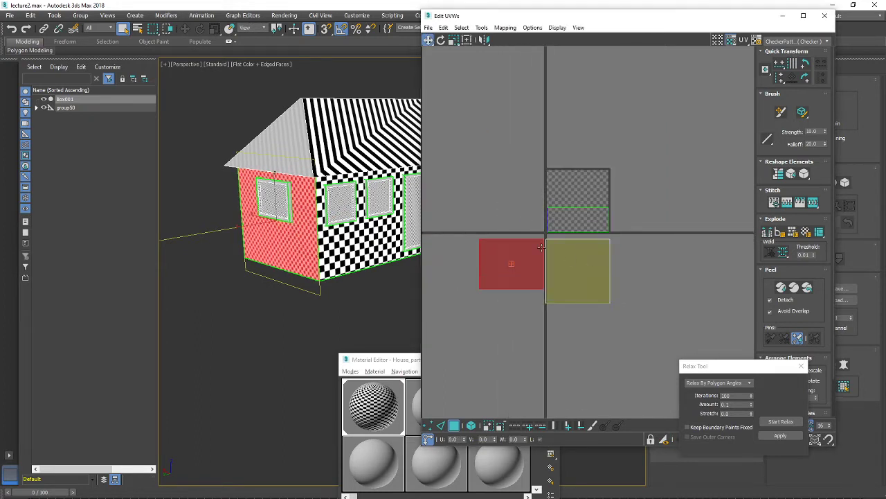
pyautogui.scroll(3, 551, 276)
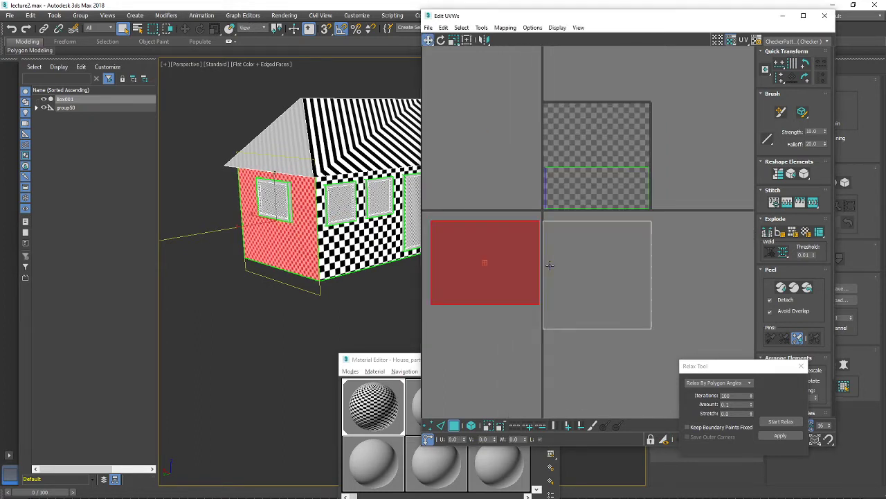
# Try to move the large stack of unflattened UV polygons below the checker tile, undoing each trial move
pyautogui.keyDown('ctrl'); pyautogui.click(620, 272); pyautogui.keyUp('ctrl')
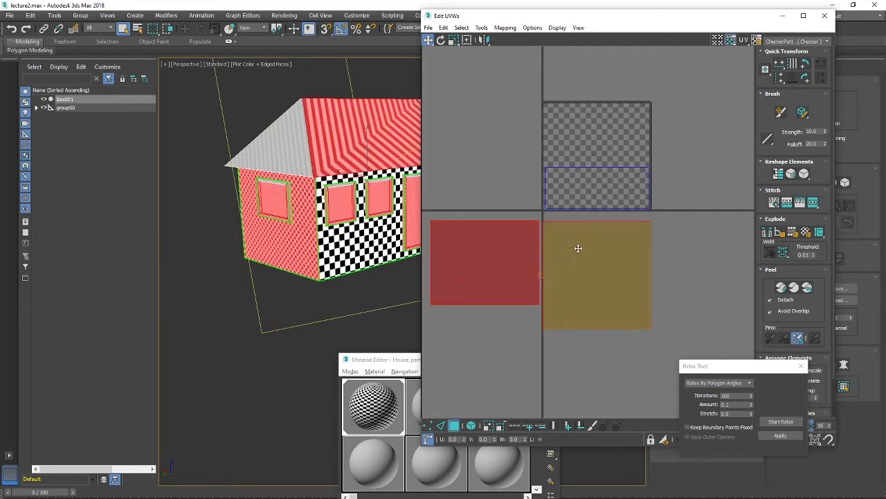
pyautogui.click(723, 277)
pyautogui.moveTo(607, 257); pyautogui.dragTo(613, 324)
pyautogui.hotkey('ctrl', 'z')
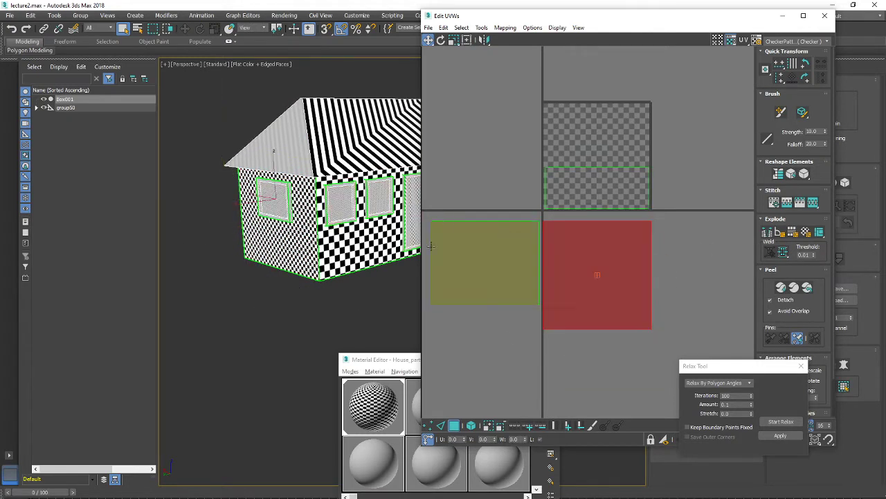
pyautogui.moveTo(701, 262); pyautogui.dragTo(633, 294)
pyautogui.moveTo(598, 304); pyautogui.dragTo(673, 93)
pyautogui.hotkey('ctrl', 'z')
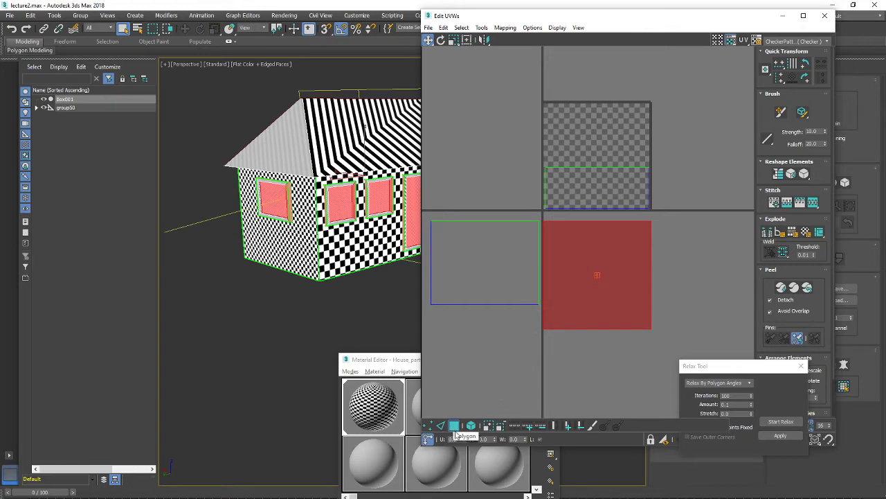
pyautogui.click(601, 344)
pyautogui.click(598, 298)
pyautogui.moveTo(599, 298); pyautogui.dragTo(613, 329)
pyautogui.hotkey('ctrl', 'z')
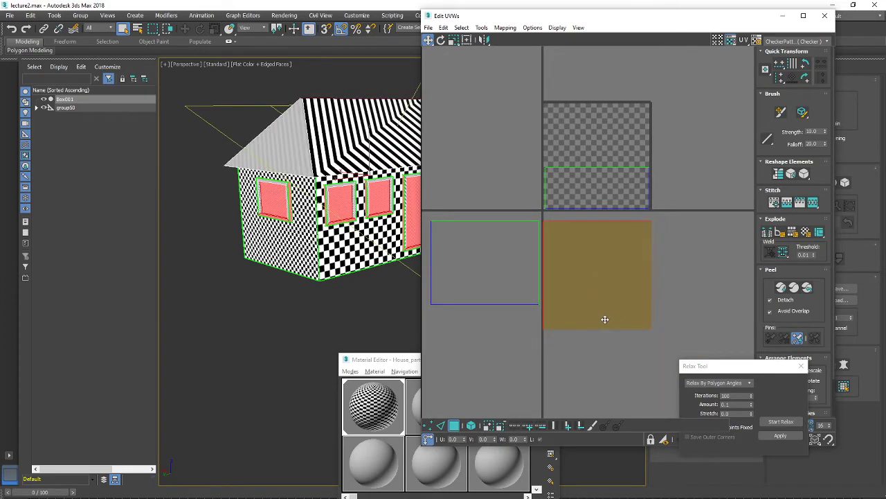
# Turn on UV element selection, select the whole stack of unflattened polygons and move it up over the checker tile
pyautogui.moveTo(605, 318); pyautogui.dragTo(594, 322, button='middle')
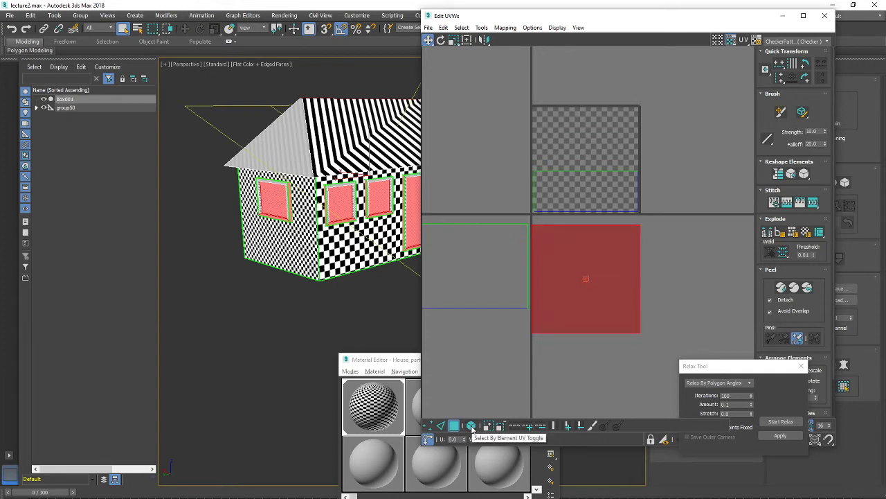
pyautogui.click(471, 426)
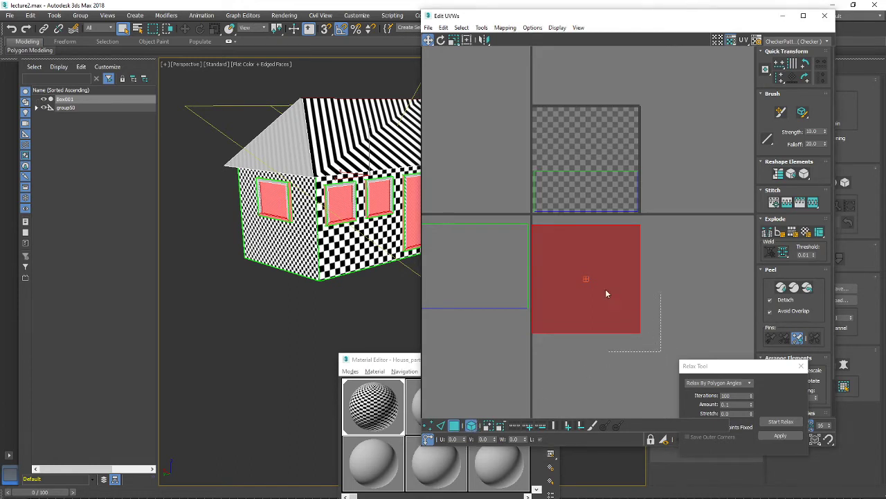
pyautogui.moveTo(581, 289); pyautogui.dragTo(590, 109)
pyautogui.scroll(-3, 367, 294)
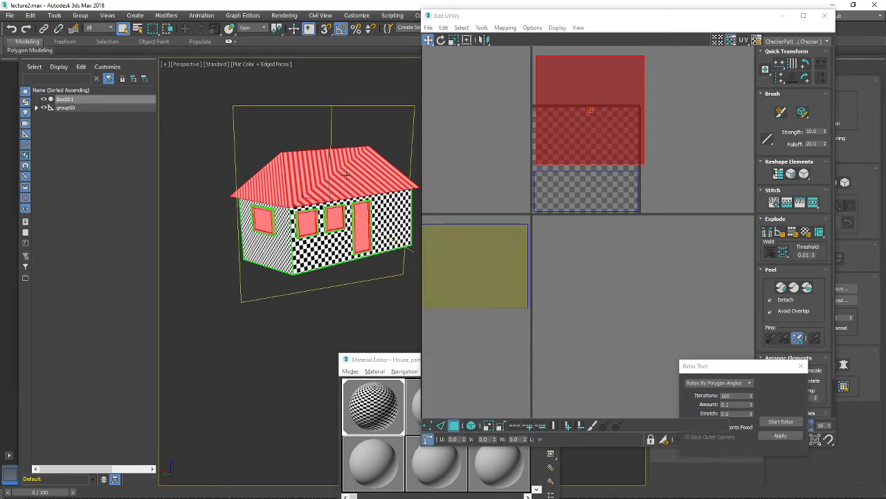
# Select the blank back wall and apply Flatten Mapping with a 45.0 angle threshold and 0.001 spacing
pyautogui.moveTo(581, 253); pyautogui.dragTo(637, 265, button='middle')
pyautogui.keyDown('alt'); pyautogui.moveTo(298, 228); pyautogui.dragTo(374, 230, button='middle'); pyautogui.keyUp('alt')
pyautogui.scroll(3, 331, 236)
pyautogui.click(331, 236)
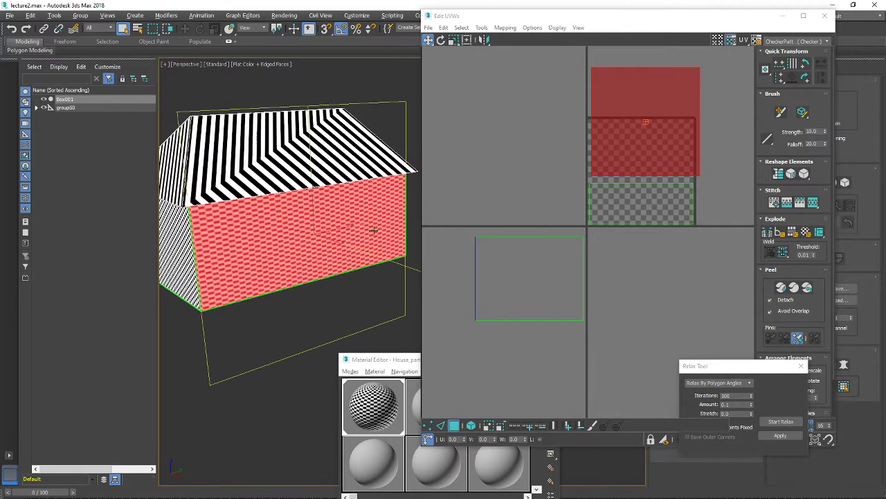
pyautogui.click(505, 28)
pyautogui.click(525, 38)
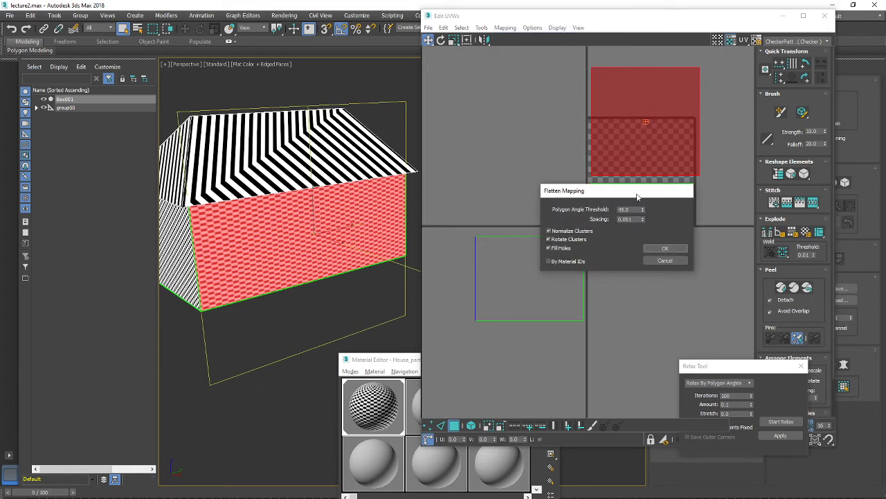
pyautogui.click(667, 250)
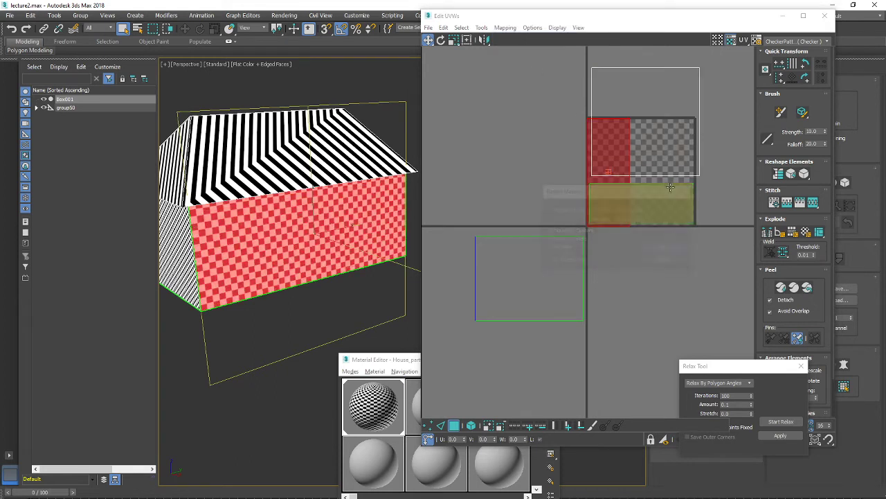
# Move the back wall's flattened UV shell below the checker tile, beside the side wall's shell
pyautogui.click(611, 212)
pyautogui.moveTo(611, 211); pyautogui.dragTo(616, 303)
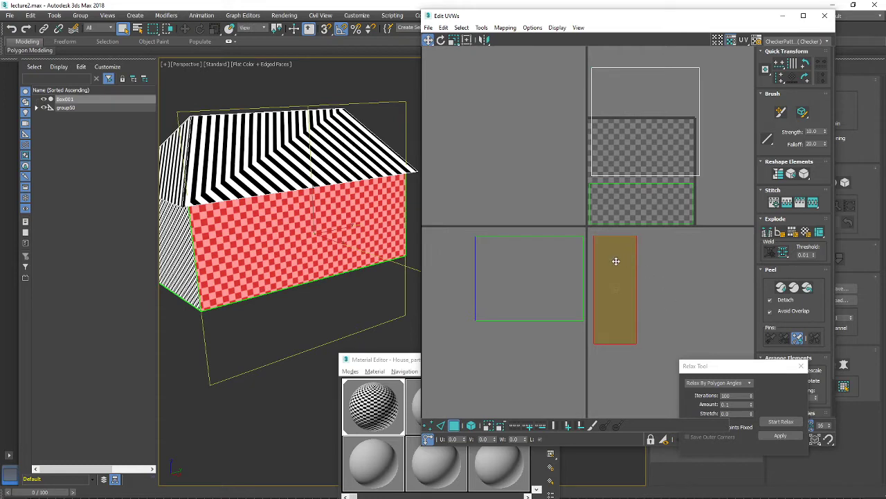
pyautogui.keyDown('alt'); pyautogui.moveTo(335, 241); pyautogui.dragTo(315, 238, button='middle'); pyautogui.keyUp('alt')
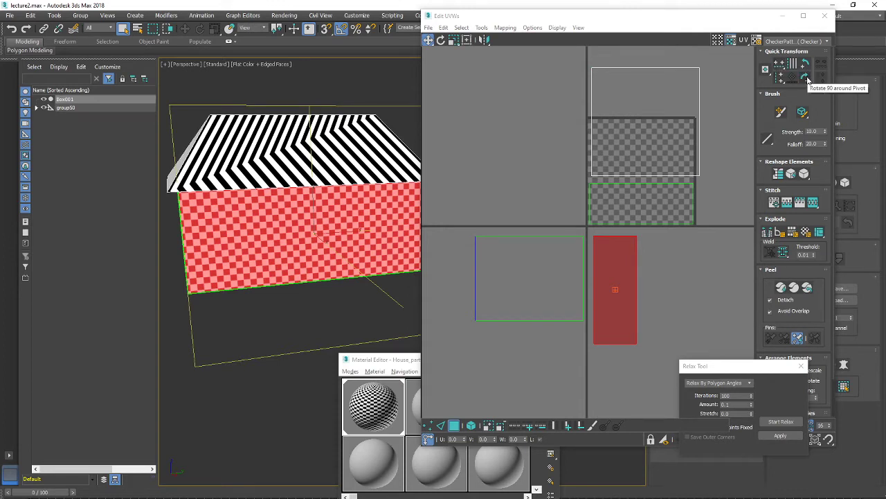
# Rotate the back wall's UV shell 90 degrees around its pivot so it lies horizontally
pyautogui.click(621, 267)
pyautogui.rightClick(618, 265)
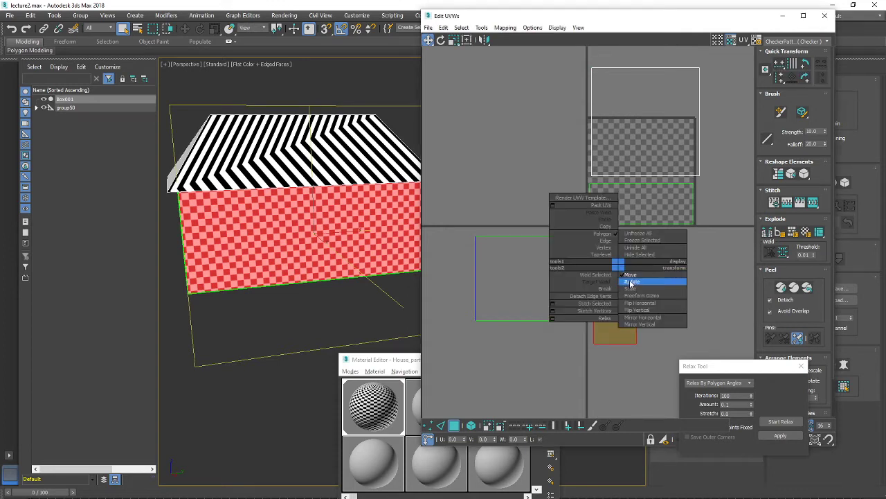
pyautogui.click(614, 333)
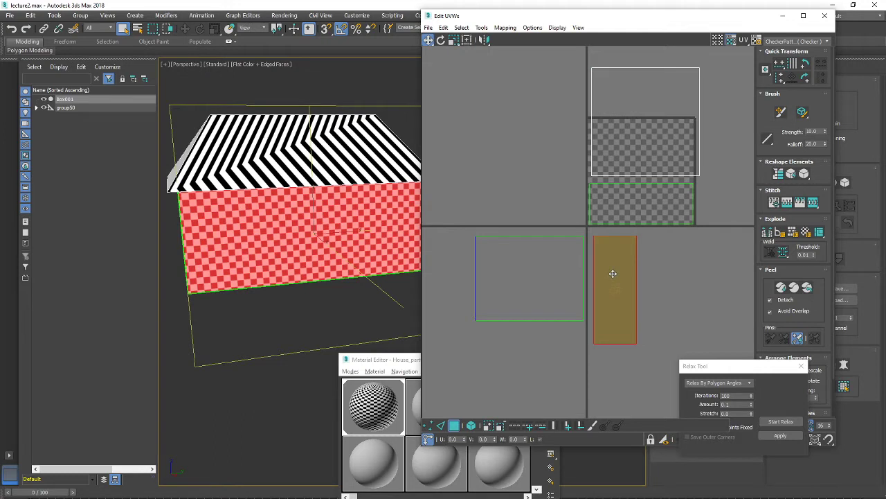
pyautogui.rightClick(612, 274)
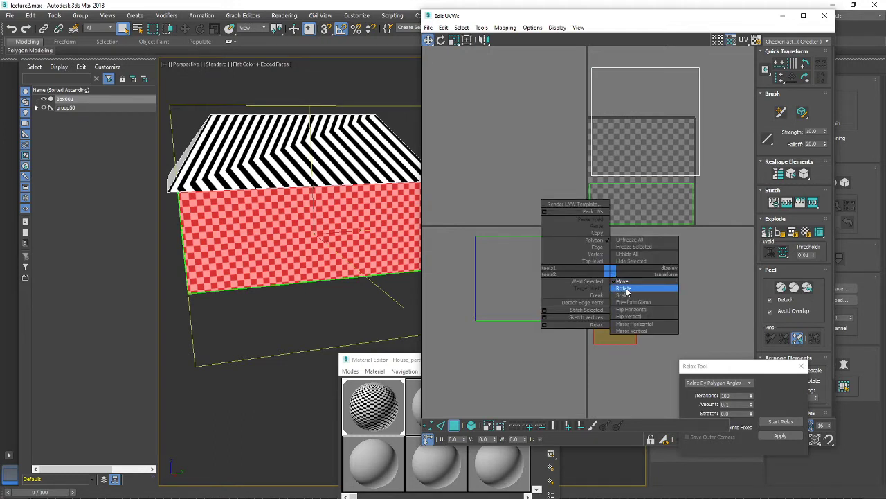
pyautogui.click(624, 288)
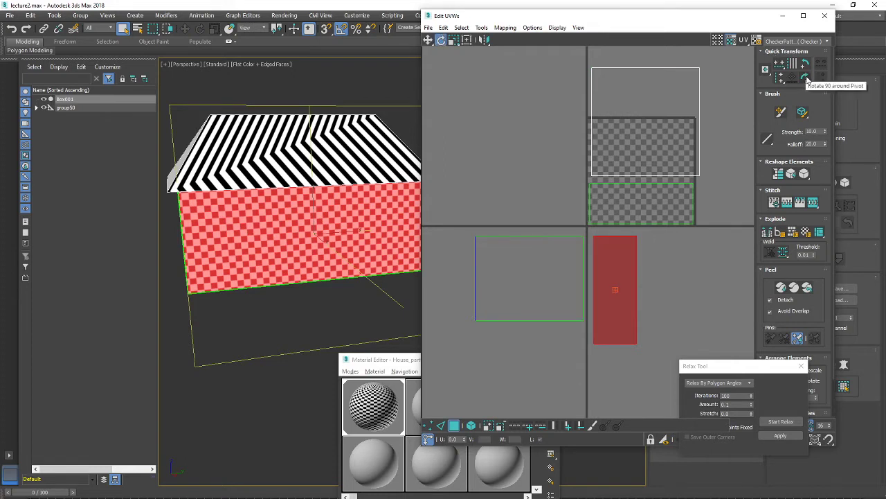
pyautogui.click(805, 79)
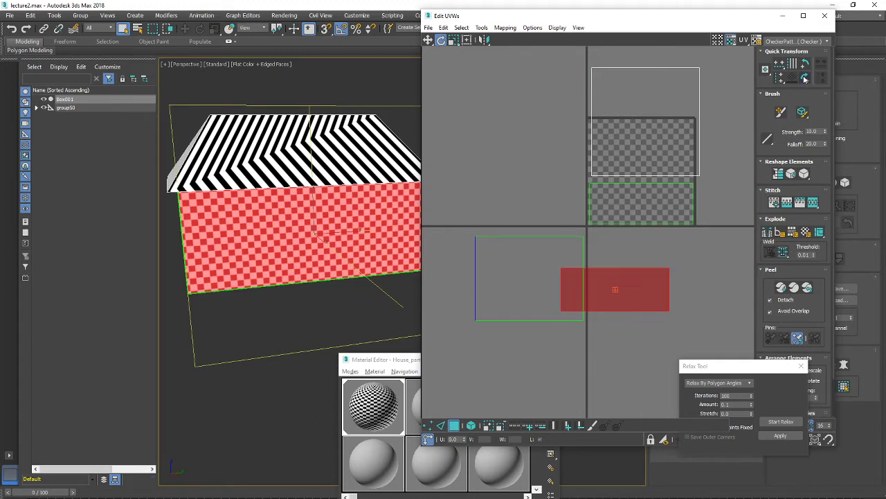
# Arrange the front and back wall UV shells one above the other beneath the checker tile, beside the side wall's shell
pyautogui.rightClick(643, 284)
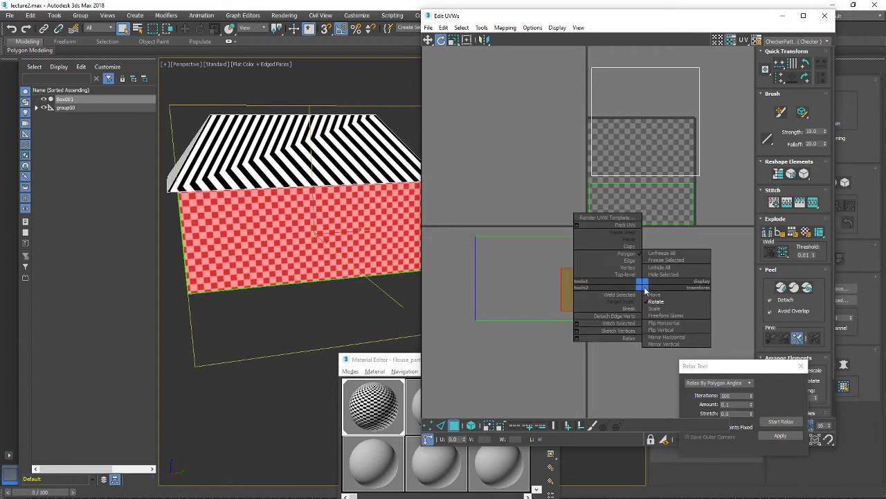
pyautogui.click(656, 296)
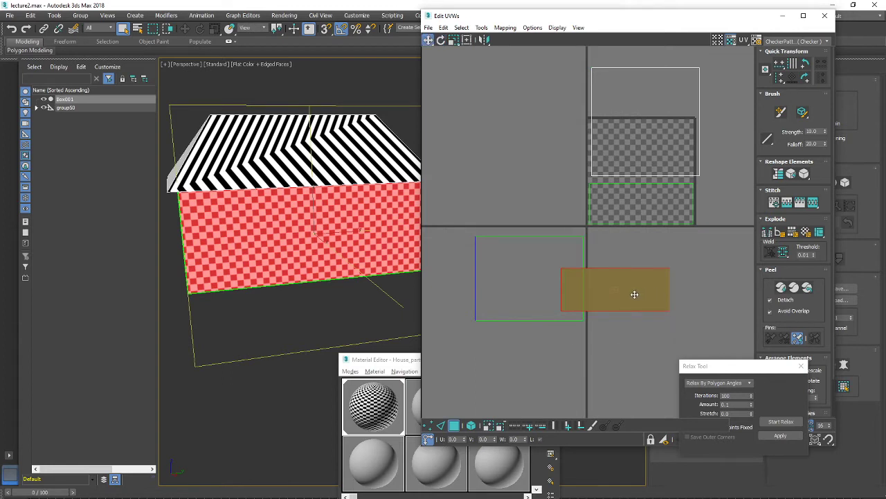
pyautogui.moveTo(635, 294); pyautogui.dragTo(666, 257)
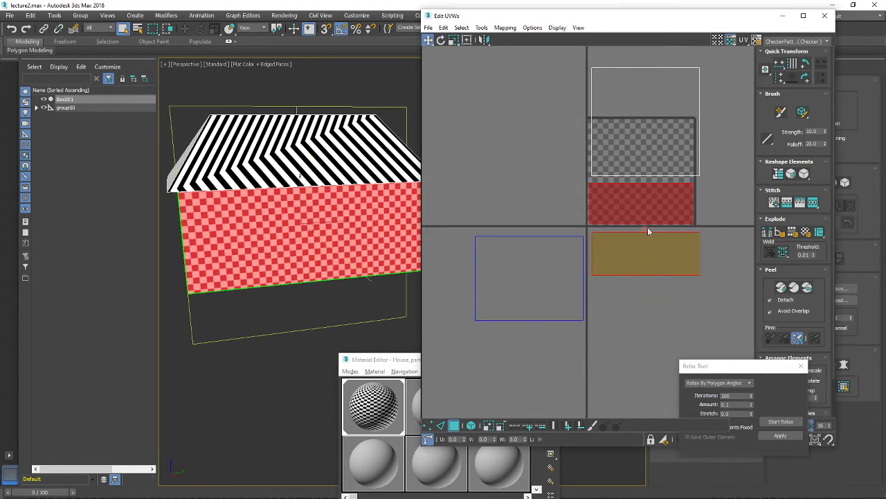
pyautogui.moveTo(653, 205); pyautogui.dragTo(662, 253)
# Select the three wall UV shells together and examine the checker scale on the house's adjoining walls
pyautogui.moveTo(707, 231); pyautogui.dragTo(409, 311)
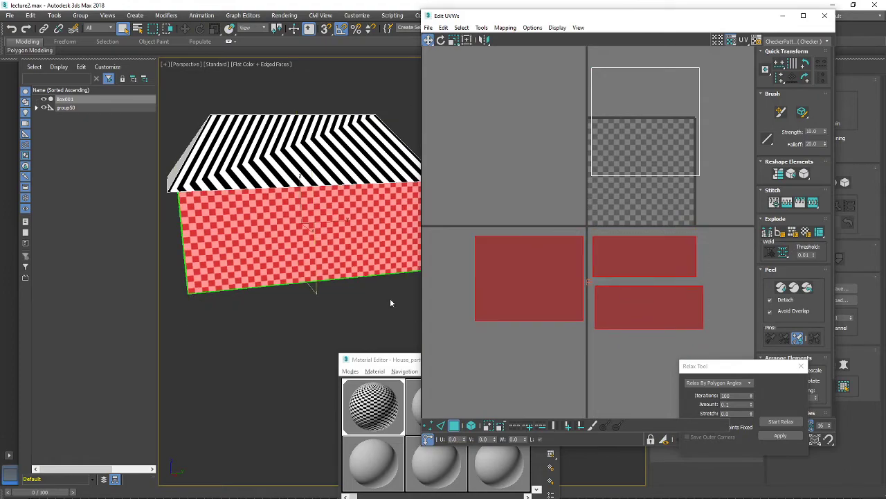
pyautogui.scroll(-5, 391, 303)
pyautogui.scroll(5, 391, 250)
pyautogui.keyDown('alt'); pyautogui.moveTo(412, 254); pyautogui.dragTo(333, 247, button='middle'); pyautogui.keyUp('alt')
pyautogui.scroll(4, 333, 247)
pyautogui.scroll(-6, 324, 250)
pyautogui.scroll(4, 323, 250)
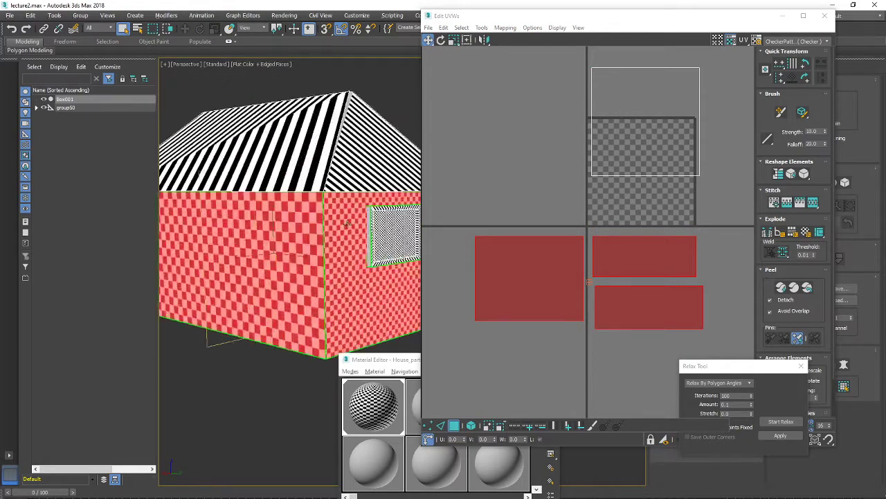
# Select the windowed side wall together with the adjoining back wall and compare the checker scale across the house's walls
pyautogui.scroll(-5, 358, 242)
pyautogui.click(533, 291)
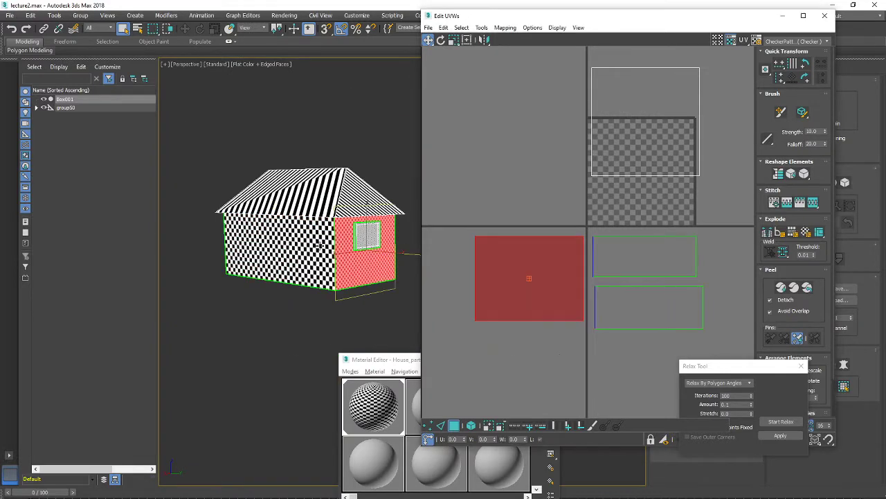
pyautogui.scroll(5, 315, 233)
pyautogui.keyDown('ctrl'); pyautogui.click(318, 235); pyautogui.keyUp('ctrl')
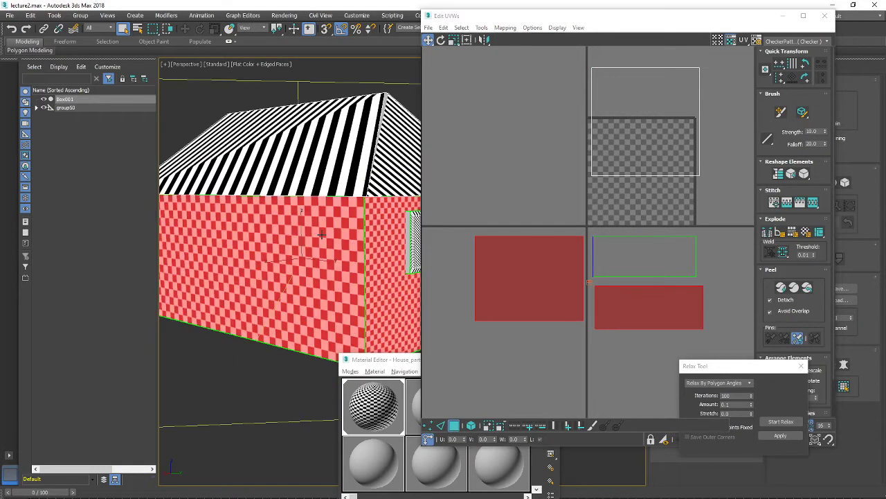
pyautogui.moveTo(572, 21); pyautogui.dragTo(586, 12)
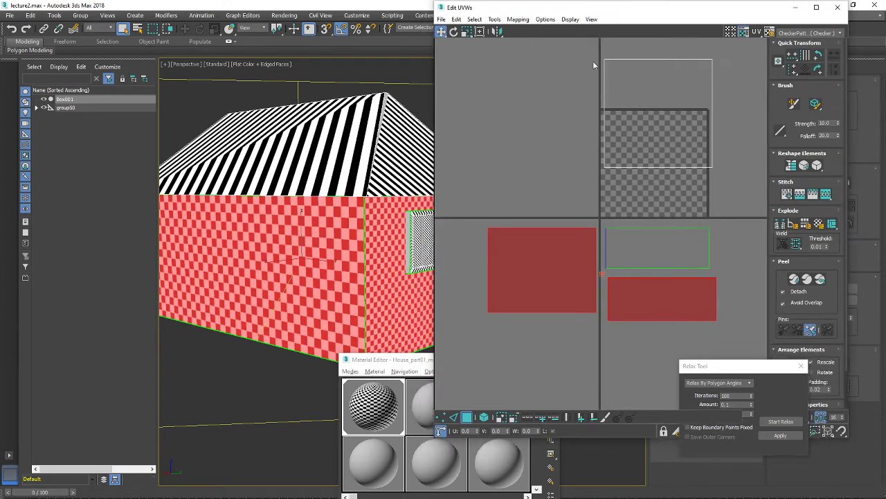
pyautogui.scroll(-3, 674, 222)
pyautogui.scroll(-5, 344, 202)
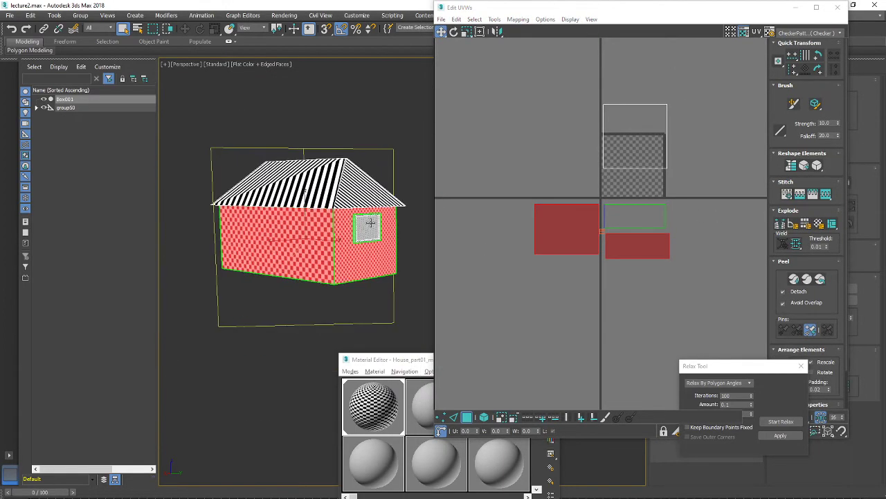
pyautogui.keyDown('alt'); pyautogui.moveTo(344, 202); pyautogui.dragTo(261, 231, button='middle'); pyautogui.keyUp('alt')
pyautogui.scroll(3, 323, 273)
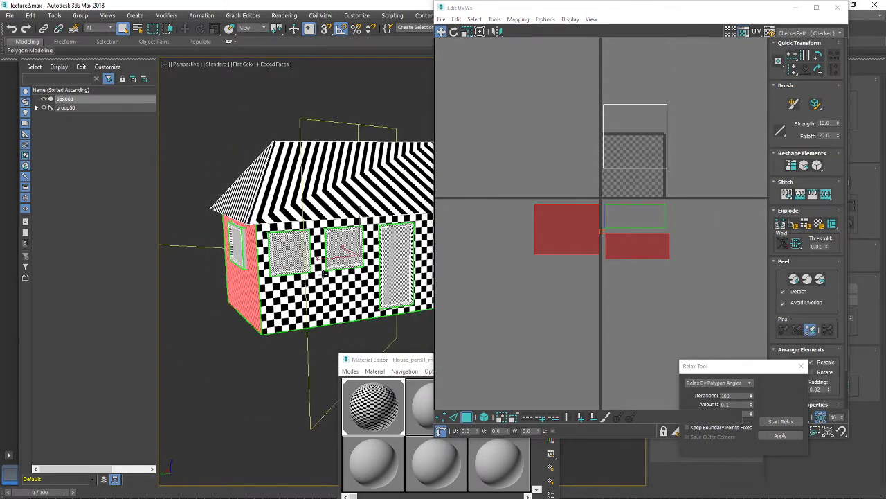
pyautogui.moveTo(318, 258)
pyautogui.keyDown('alt'); pyautogui.mouseDown(button='middle')
pyautogui.moveTo(387, 272)
pyautogui.moveTo(317, 246)
pyautogui.mouseUp(button='middle'); pyautogui.keyUp('alt')
pyautogui.scroll(-2, 387, 272)
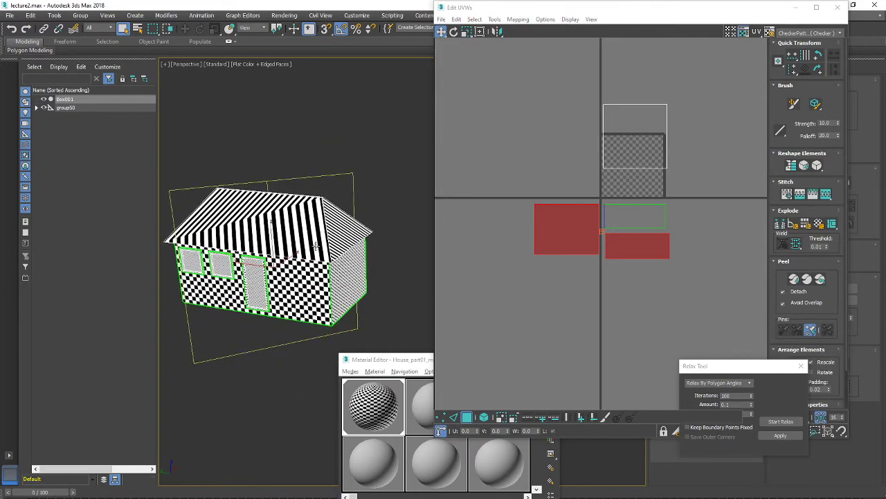
# Flatten the windowless side wall with Flatten Mapping and place its UV shell beside the other wall shells below the checker tile
pyautogui.keyDown('alt'); pyautogui.moveTo(371, 289); pyautogui.dragTo(315, 269, button='middle'); pyautogui.keyUp('alt')
pyautogui.scroll(3, 331, 277)
pyautogui.scroll(-3, 302, 275)
pyautogui.scroll(3, 260, 228)
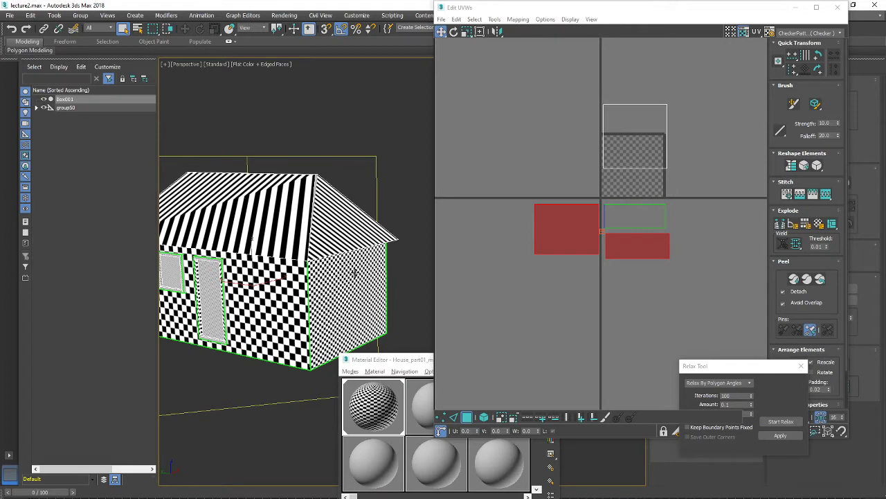
pyautogui.click(342, 292)
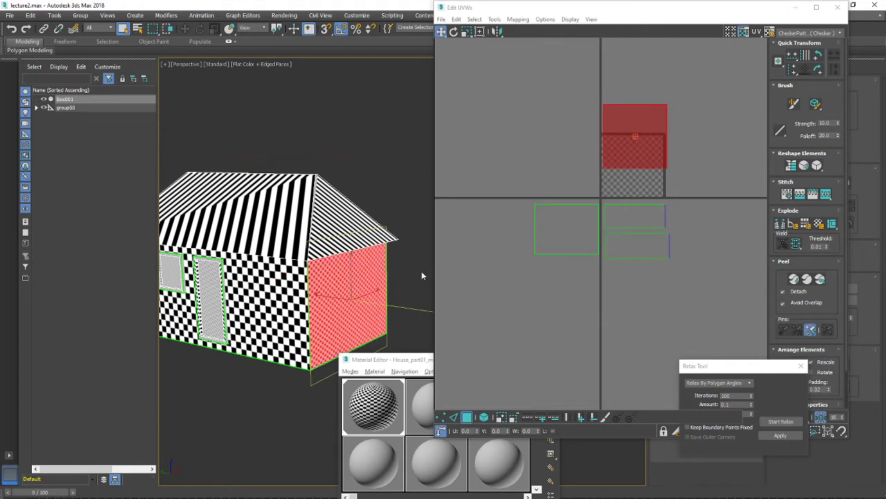
pyautogui.click(515, 20)
pyautogui.click(542, 31)
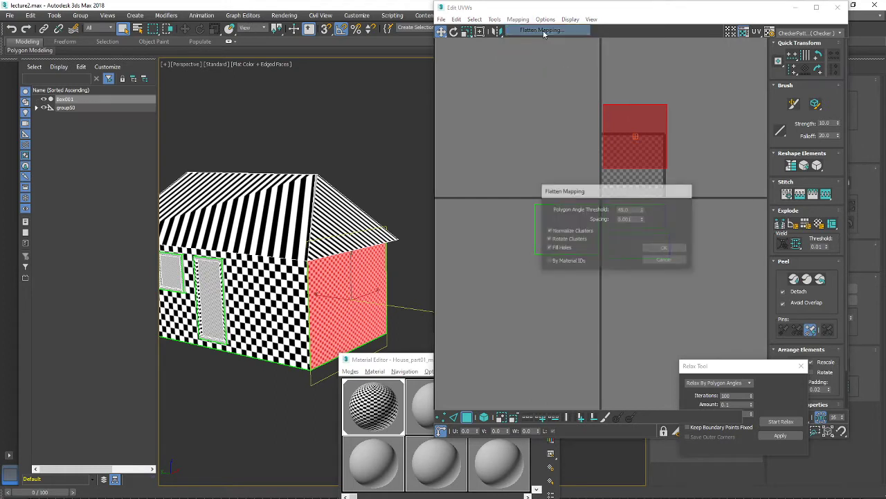
pyautogui.click(662, 248)
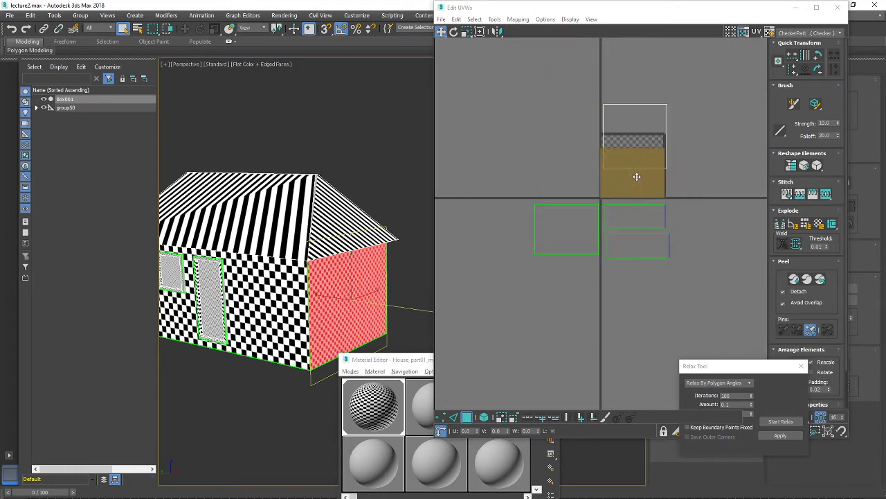
pyautogui.moveTo(636, 177); pyautogui.dragTo(704, 235)
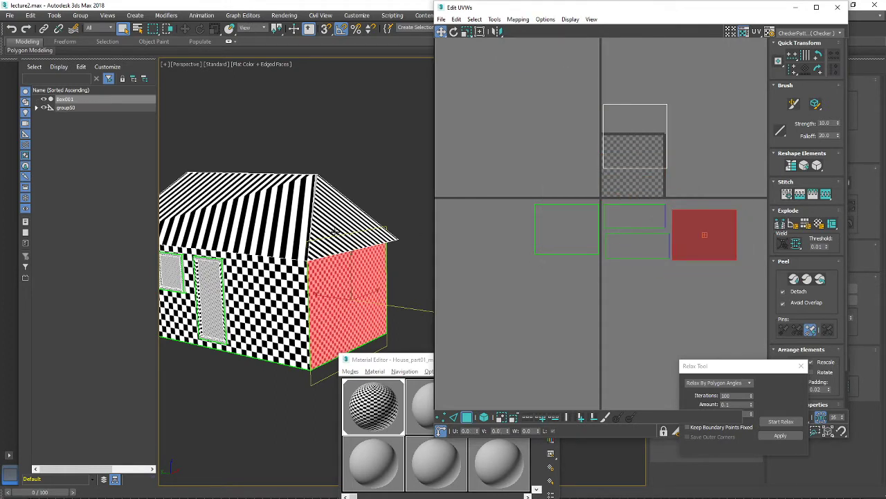
# Select all four wall UV shells together and check the checker pattern around the house
pyautogui.keyDown('alt'); pyautogui.moveTo(334, 232); pyautogui.dragTo(400, 241, button='middle'); pyautogui.keyUp('alt')
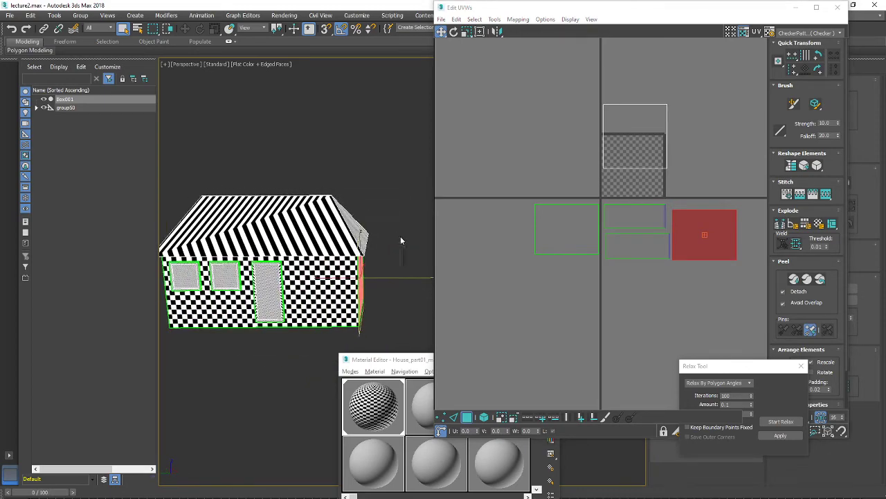
pyautogui.moveTo(747, 300); pyautogui.dragTo(420, 214)
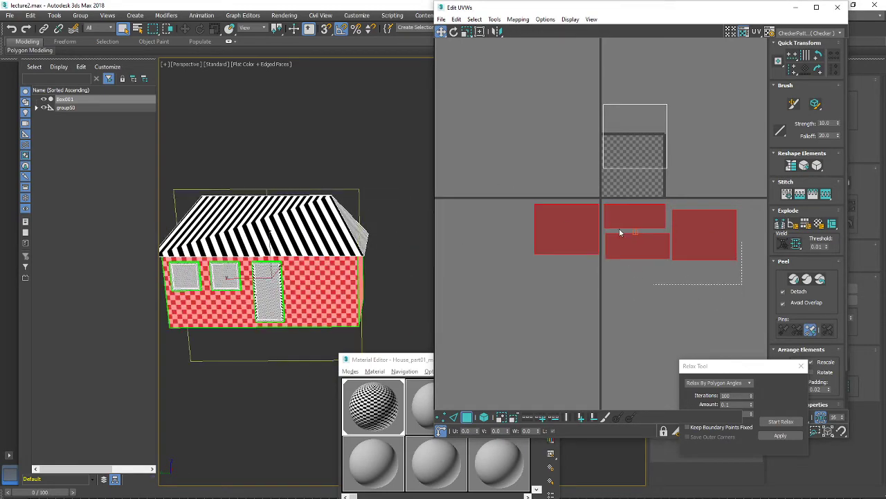
pyautogui.keyDown('alt'); pyautogui.moveTo(289, 241); pyautogui.dragTo(356, 247, button='middle'); pyautogui.keyUp('alt')
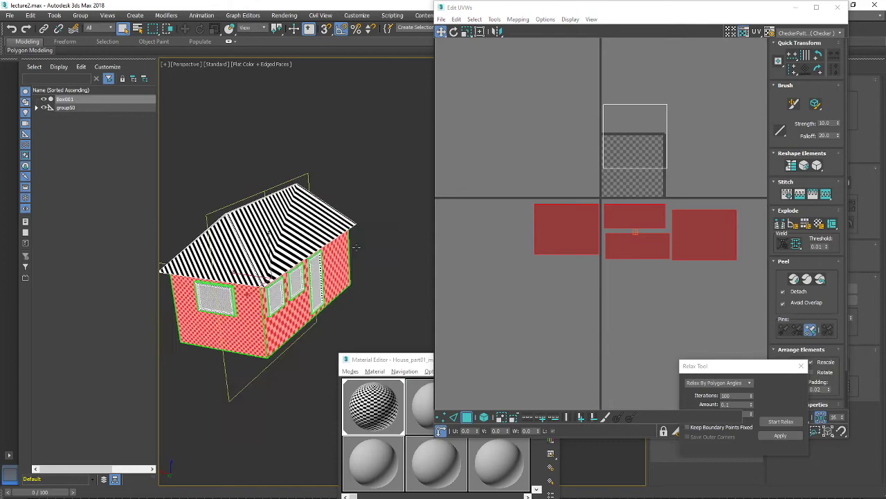
# Select the roof slope above the door wall, with the viewport displayed in wireframe
pyautogui.click(265, 235)
pyautogui.moveTo(251, 234)
pyautogui.keyDown('alt'); pyautogui.mouseDown(button='middle')
pyautogui.moveTo(314, 251)
pyautogui.moveTo(256, 236)
pyautogui.mouseUp(button='middle'); pyautogui.keyUp('alt')
pyautogui.scroll(4, 263, 244)
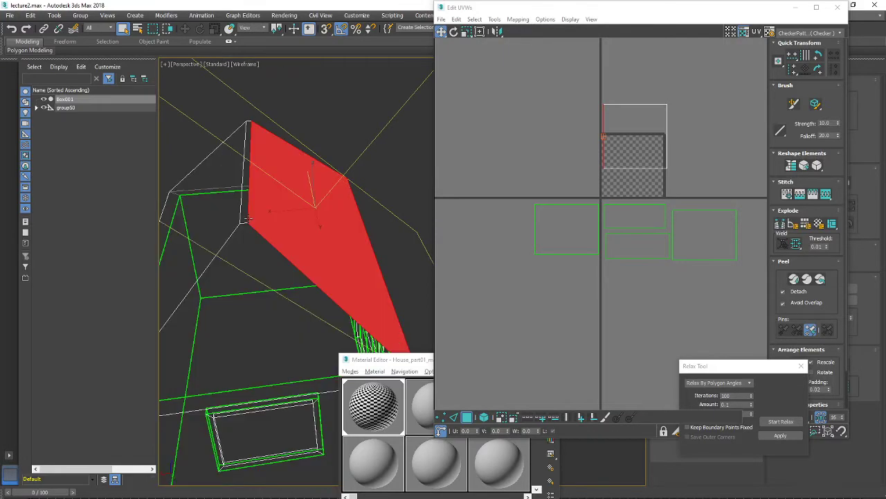
pyautogui.keyDown('alt'); pyautogui.moveTo(274, 222); pyautogui.dragTo(291, 234, button='middle'); pyautogui.keyUp('alt')
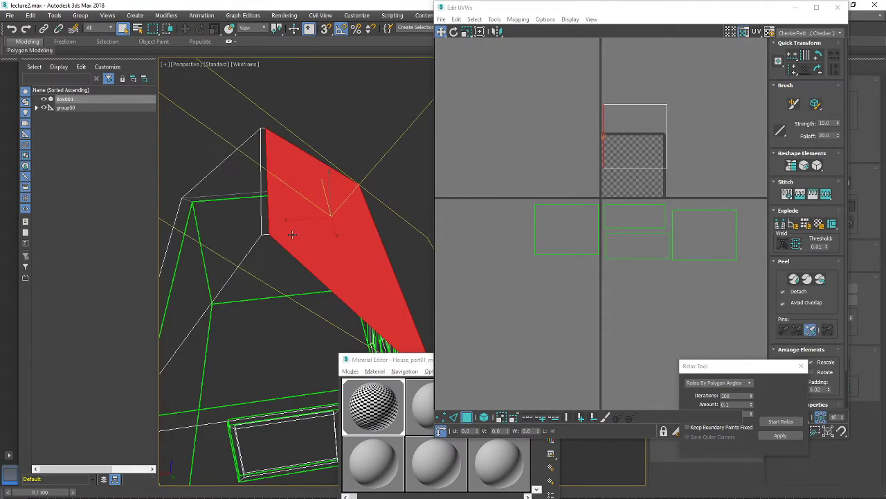
# Toggle the viewport between wireframe and flat-color shading and compare how the selected roof slope and house geometry display
pyautogui.press('F3')
pyautogui.press('F3')
pyautogui.press('F3')
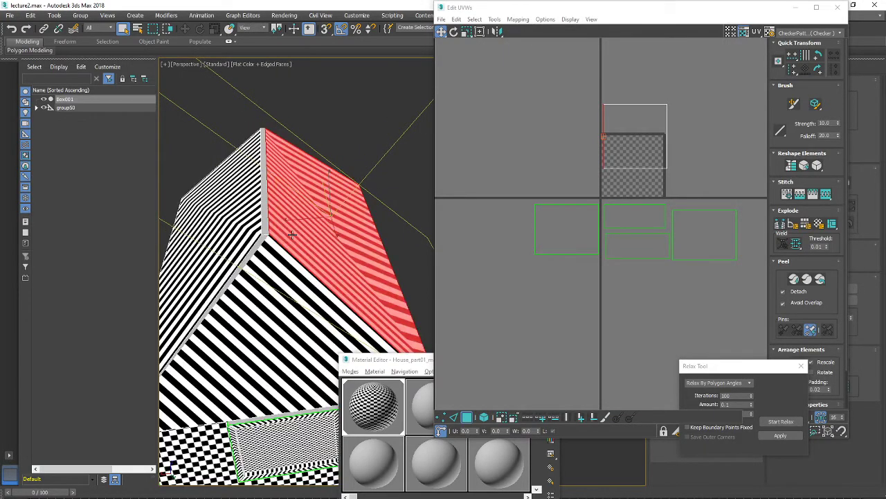
pyautogui.press('F3')
pyautogui.press('F3')
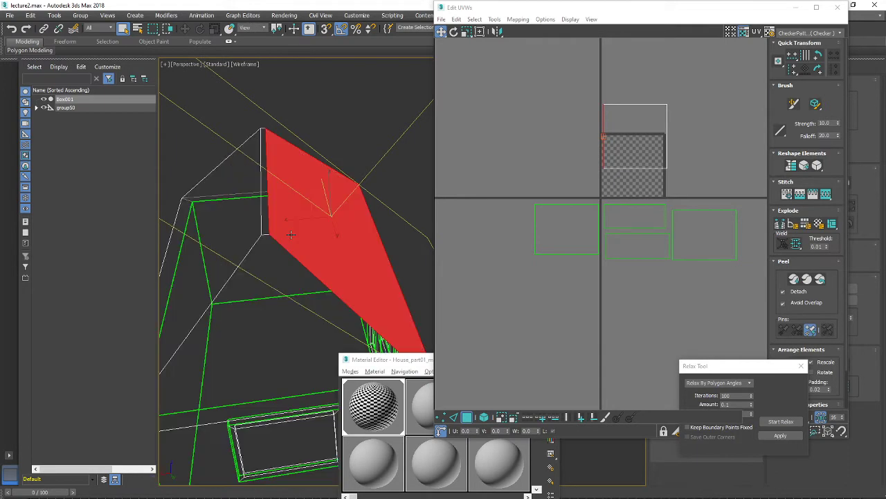
pyautogui.press('F3')
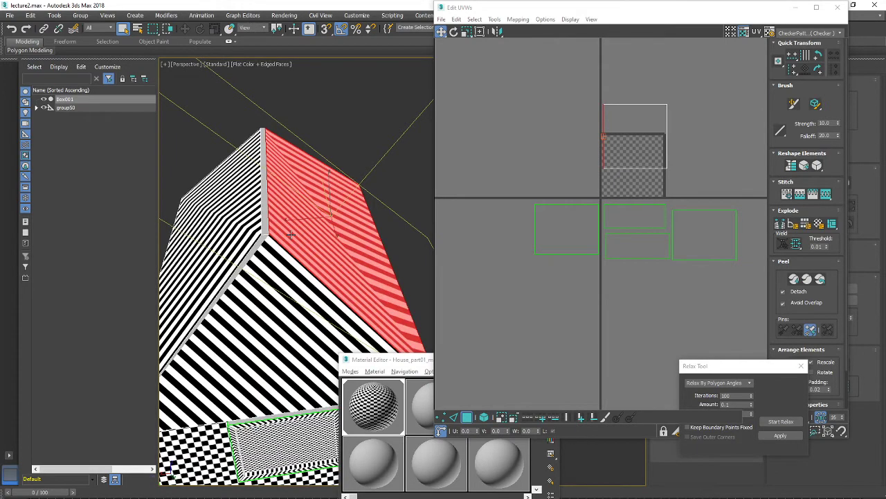
pyautogui.press('F3')
pyautogui.scroll(-8, 291, 235)
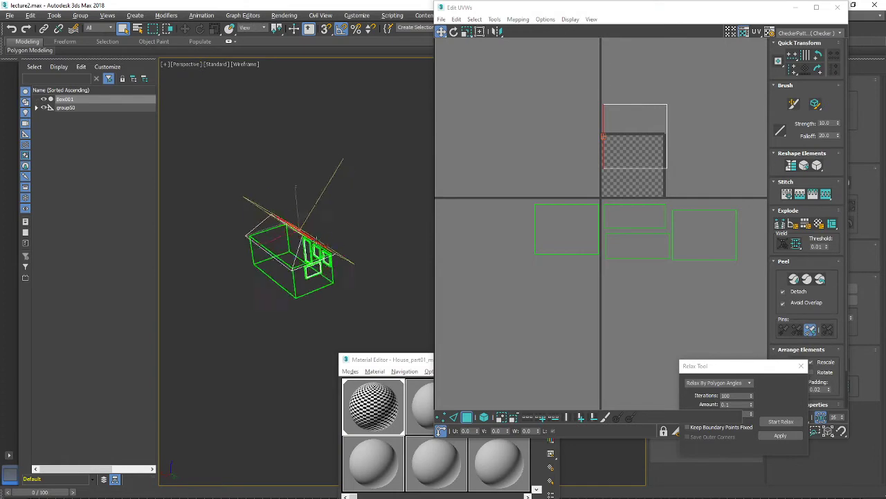
pyautogui.scroll(6, 350, 250)
pyautogui.keyDown('alt'); pyautogui.moveTo(284, 253); pyautogui.dragTo(379, 258, button='middle'); pyautogui.keyUp('alt')
pyautogui.scroll(-6, 332, 252)
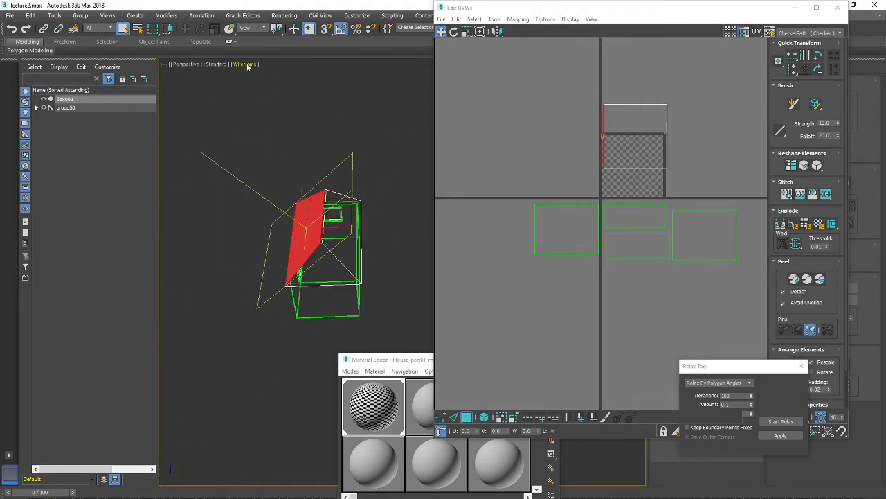
# Switch the viewport shading from flat color to Wireframe Override
pyautogui.press('F3')
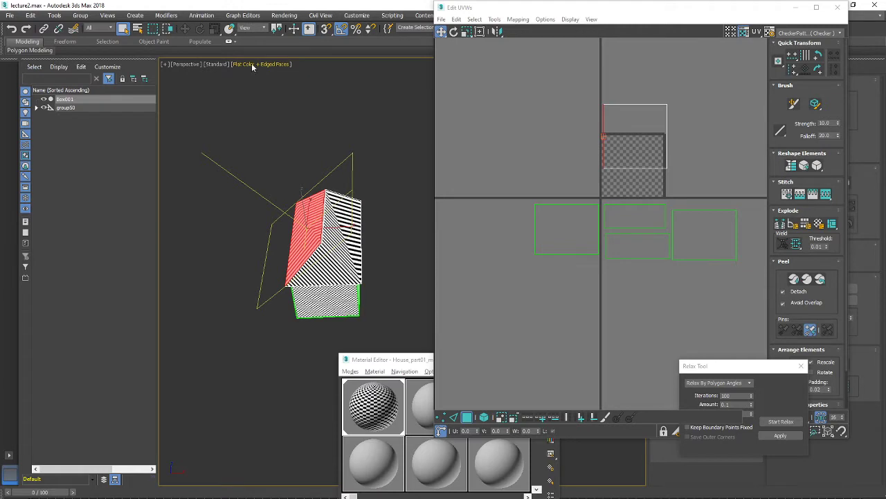
pyautogui.click(248, 64)
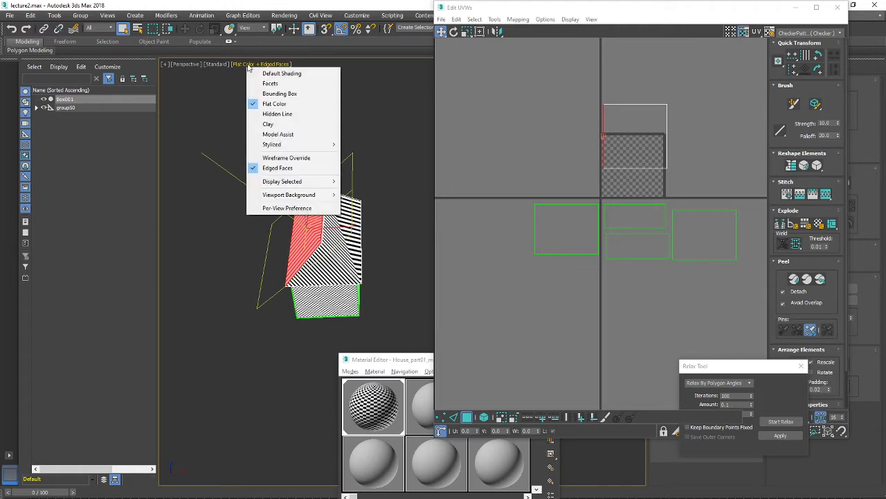
pyautogui.click(289, 159)
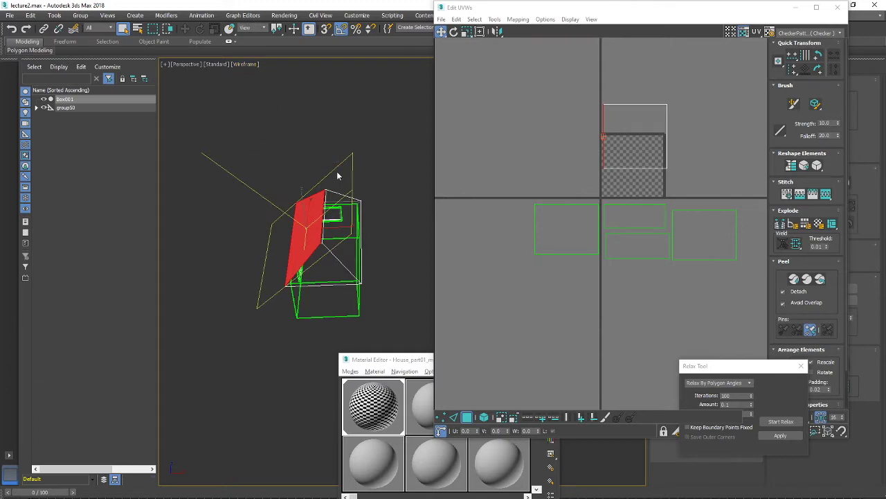
pyautogui.press('F3')
pyautogui.press('F3')
# Flatten the front roof slope with Flatten Mapping and move its UV shell outside the wall shells, beyond the windowed side wall's shell
pyautogui.moveTo(337, 176)
pyautogui.keyDown('alt'); pyautogui.mouseDown(button='middle')
pyautogui.moveTo(377, 282)
pyautogui.moveTo(330, 254)
pyautogui.moveTo(318, 276)
pyautogui.mouseUp(button='middle'); pyautogui.keyUp('alt')
pyautogui.moveTo(631, 177); pyautogui.dragTo(653, 187, button='middle')
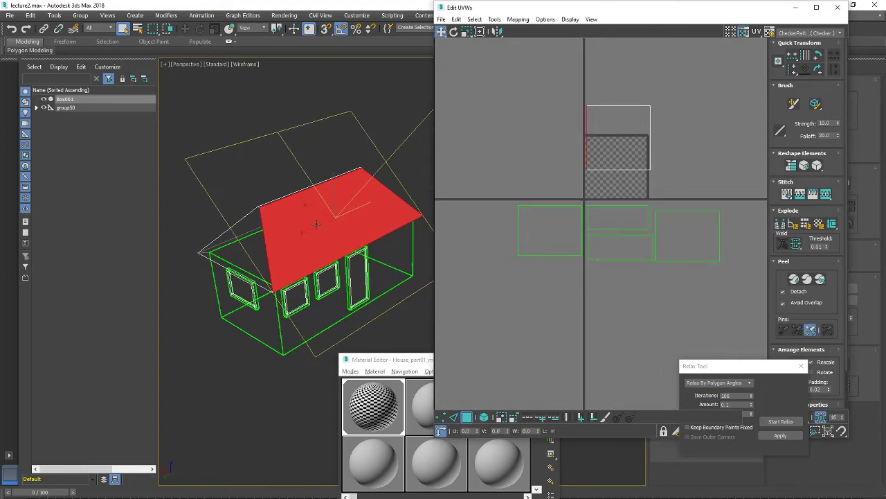
pyautogui.click(518, 19)
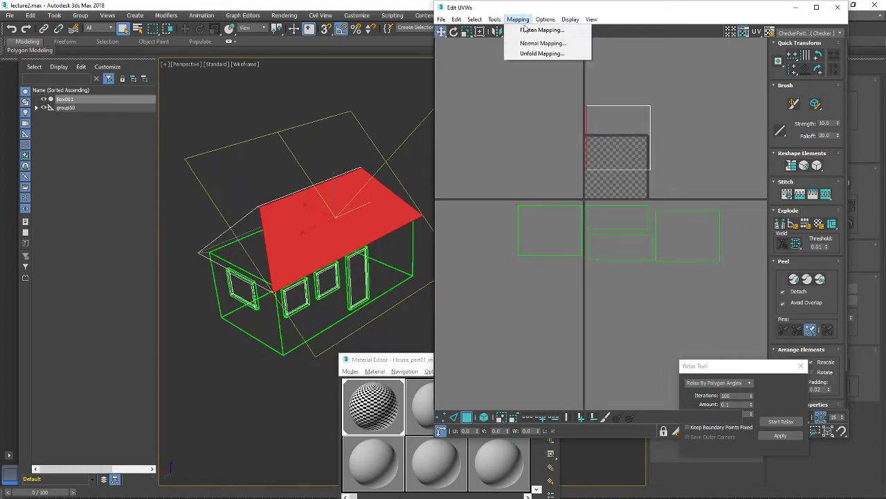
pyautogui.click(533, 29)
pyautogui.press('Return')
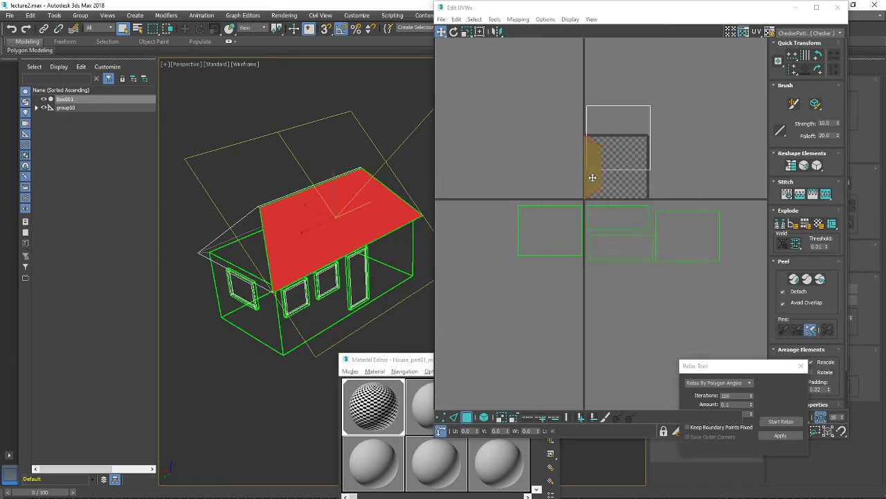
pyautogui.moveTo(590, 173); pyautogui.dragTo(499, 243)
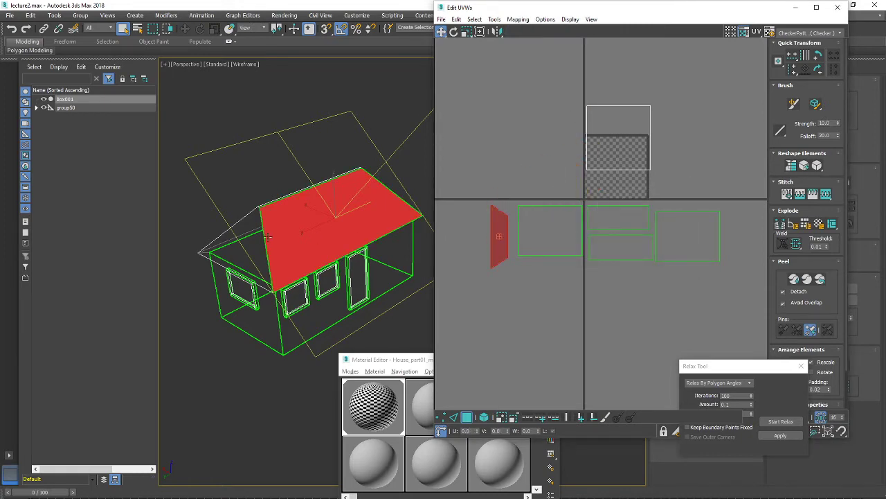
# Select all four sloping roof faces of the house together
pyautogui.keyDown('alt'); pyautogui.moveTo(277, 229); pyautogui.dragTo(322, 199, button='middle'); pyautogui.keyUp('alt')
pyautogui.click(313, 226)
pyautogui.scroll(3, 326, 215)
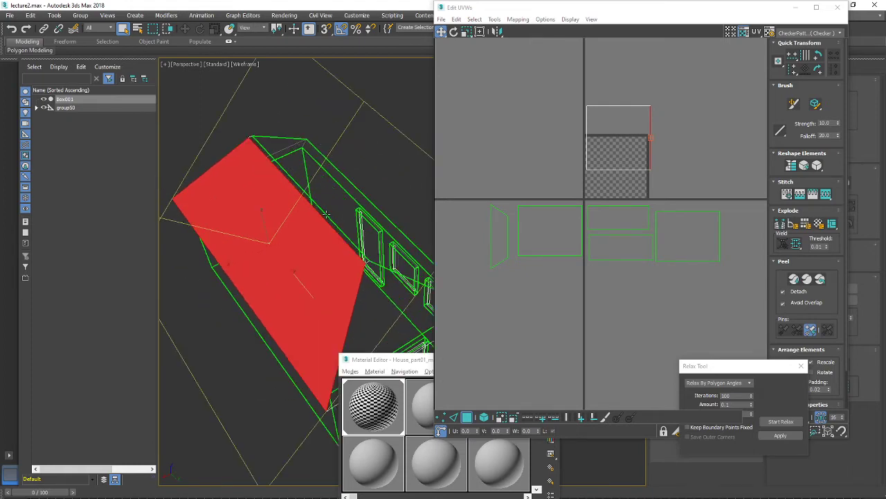
pyautogui.keyDown('ctrl'); pyautogui.click(322, 215); pyautogui.keyUp('ctrl')
pyautogui.keyDown('ctrl'); pyautogui.click(361, 212); pyautogui.keyUp('ctrl')
pyautogui.keyDown('alt'); pyautogui.moveTo(360, 212); pyautogui.dragTo(423, 213, button='middle'); pyautogui.keyUp('alt')
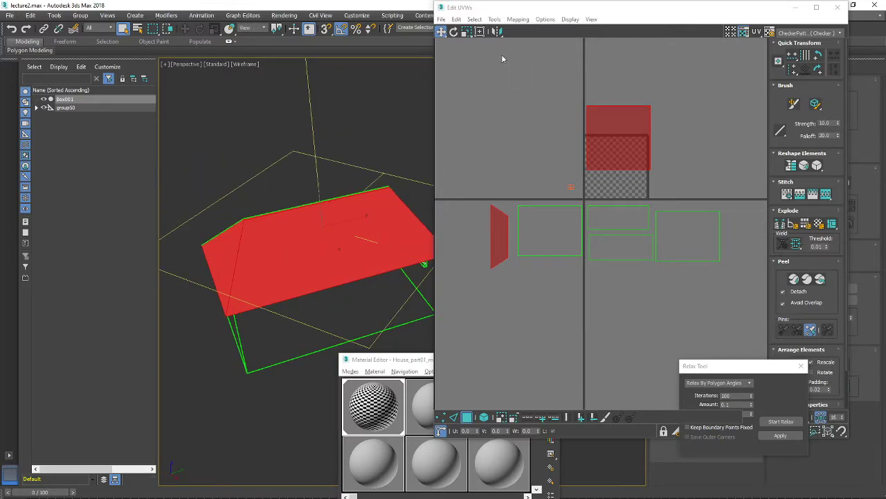
# Flatten the four selected roof faces together with Flatten Mapping and inspect their UV layout in the checker tile
pyautogui.click(517, 20)
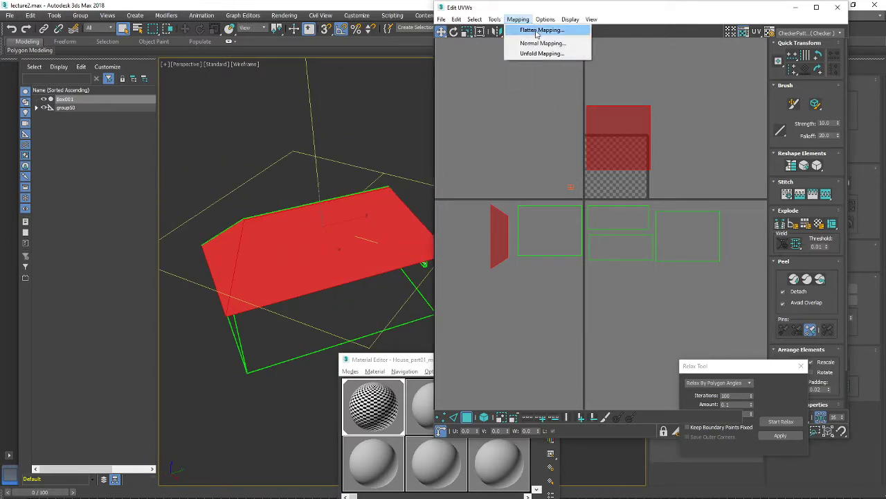
pyautogui.click(539, 31)
pyautogui.click(665, 250)
pyautogui.scroll(4, 629, 175)
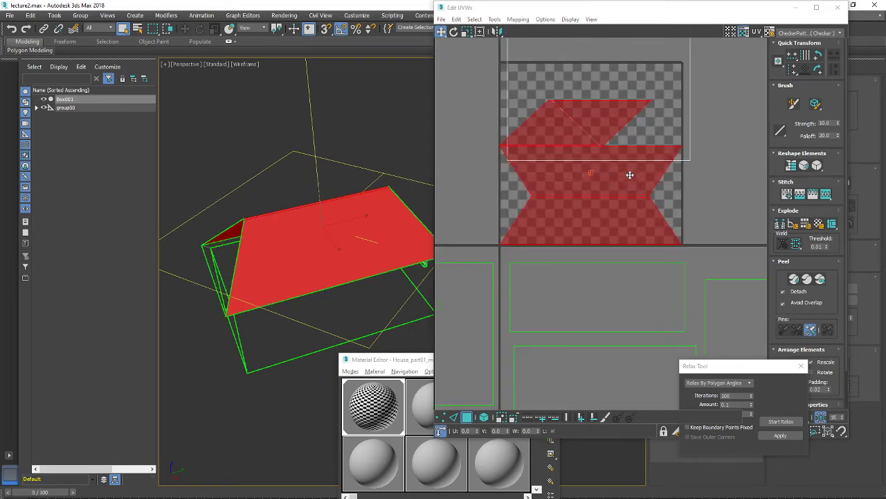
pyautogui.scroll(-3, 625, 182)
pyautogui.scroll(3, 610, 182)
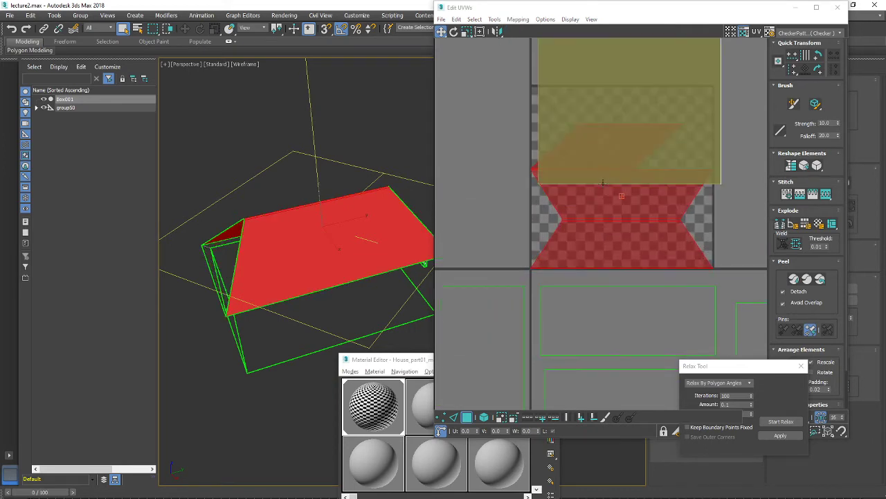
pyautogui.scroll(-6, 593, 200)
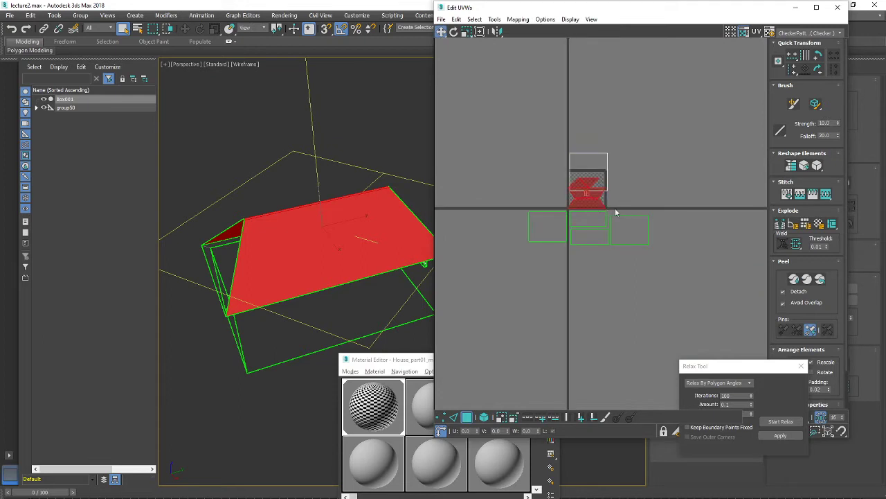
pyautogui.scroll(5, 615, 208)
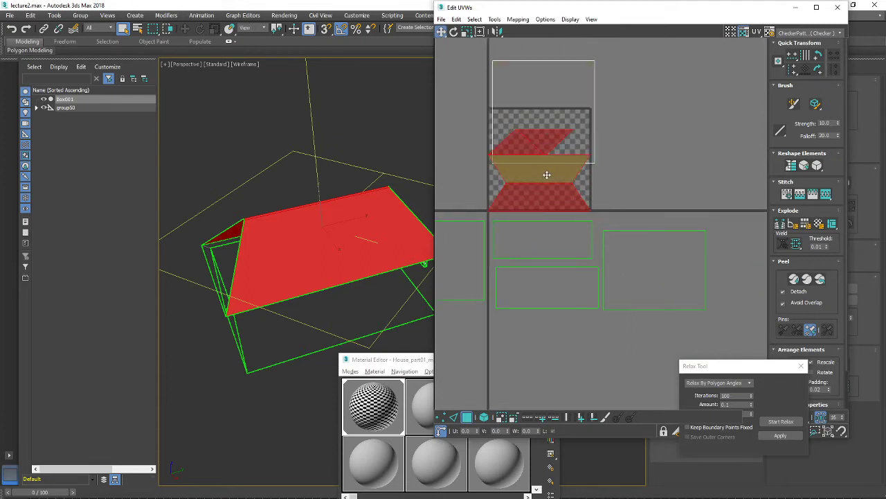
# Move the flattened roof shells outside the checker tile and separate the two long slopes with their ridge strip from the triangular end shells
pyautogui.moveTo(539, 176); pyautogui.dragTo(666, 174)
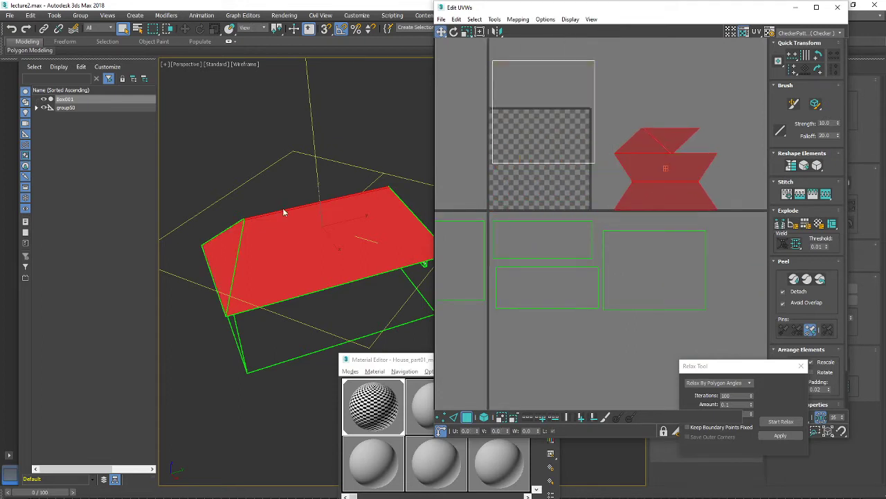
pyautogui.keyDown('alt'); pyautogui.moveTo(284, 211); pyautogui.dragTo(269, 257, button='middle'); pyautogui.keyUp('alt')
pyautogui.click(269, 257)
pyautogui.keyDown('ctrl'); pyautogui.click(260, 218); pyautogui.keyUp('ctrl')
pyautogui.scroll(3, 268, 232)
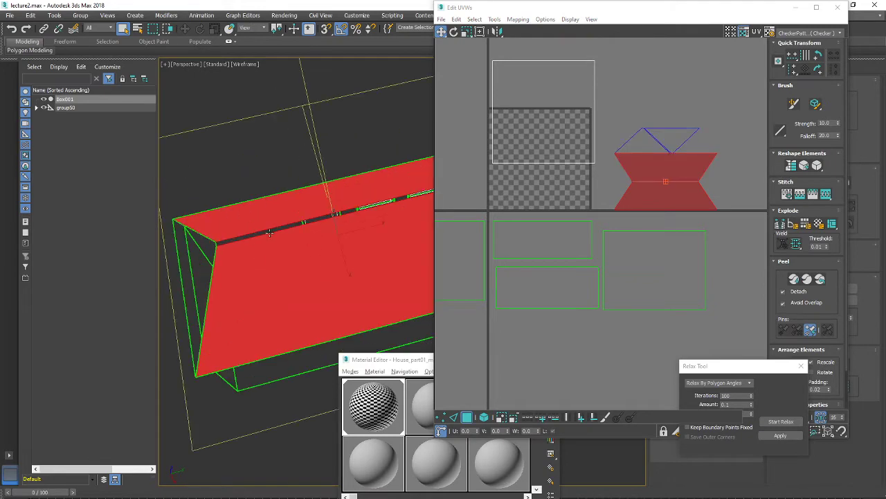
pyautogui.keyDown('ctrl'); pyautogui.click(269, 232); pyautogui.keyUp('ctrl')
pyautogui.scroll(2, 702, 194)
pyautogui.moveTo(703, 194); pyautogui.dragTo(655, 193, button='middle')
pyautogui.click(673, 167)
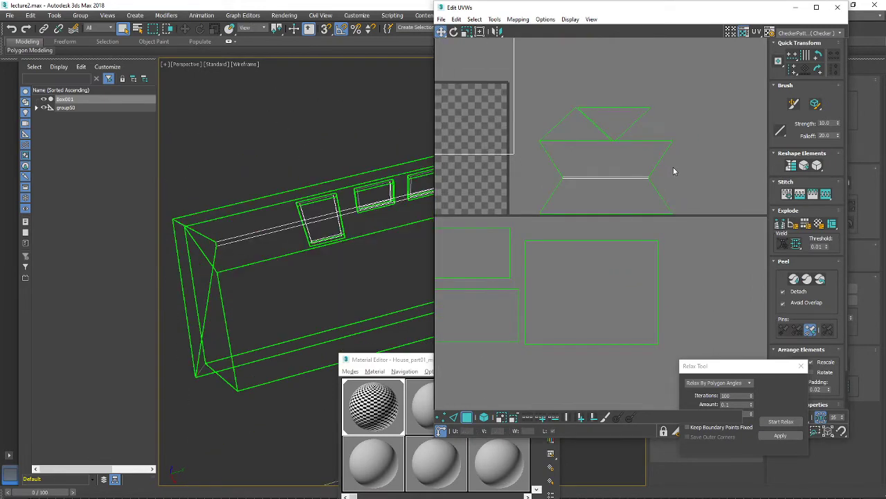
pyautogui.hotkey('ctrl', 'z')
pyautogui.moveTo(599, 179); pyautogui.dragTo(599, 189)
pyautogui.click(672, 175)
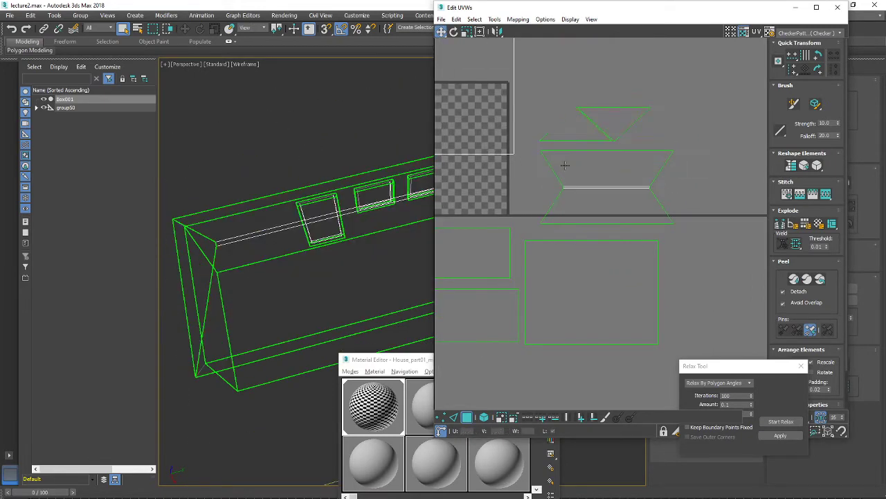
# Select the triangular roof face above the windowed end wall and return the viewport to Flat Color shading
pyautogui.scroll(3, 531, 168)
pyautogui.scroll(-2, 570, 162)
pyautogui.moveTo(560, 112); pyautogui.dragTo(530, 141, button='middle')
pyautogui.click(572, 136)
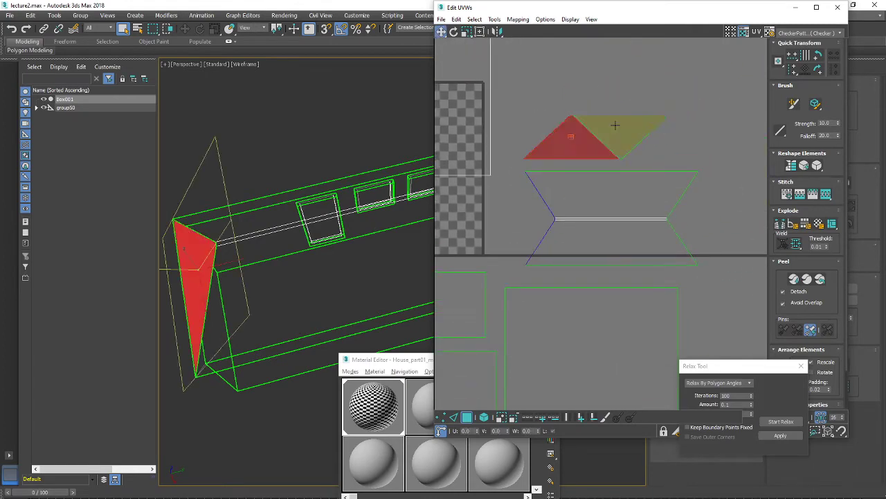
pyautogui.click(605, 137)
pyautogui.keyDown('alt'); pyautogui.moveTo(291, 228); pyautogui.dragTo(340, 235, button='middle'); pyautogui.keyUp('alt')
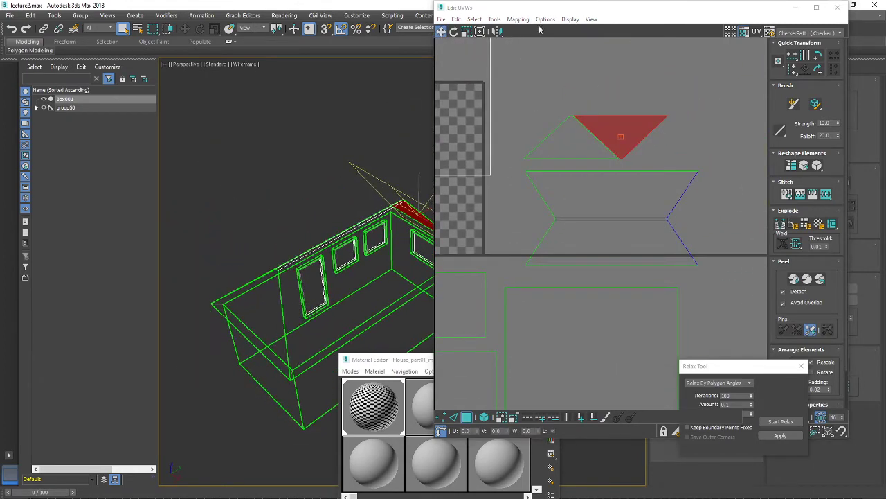
pyautogui.moveTo(528, 8); pyautogui.dragTo(574, 21)
pyautogui.moveTo(325, 228)
pyautogui.keyDown('alt'); pyautogui.mouseDown(button='middle')
pyautogui.moveTo(340, 227)
pyautogui.moveTo(361, 254)
pyautogui.moveTo(242, 232)
pyautogui.mouseUp(button='middle'); pyautogui.keyUp('alt')
pyautogui.press('F3')
pyautogui.moveTo(640, 178); pyautogui.dragTo(579, 187, button='middle')
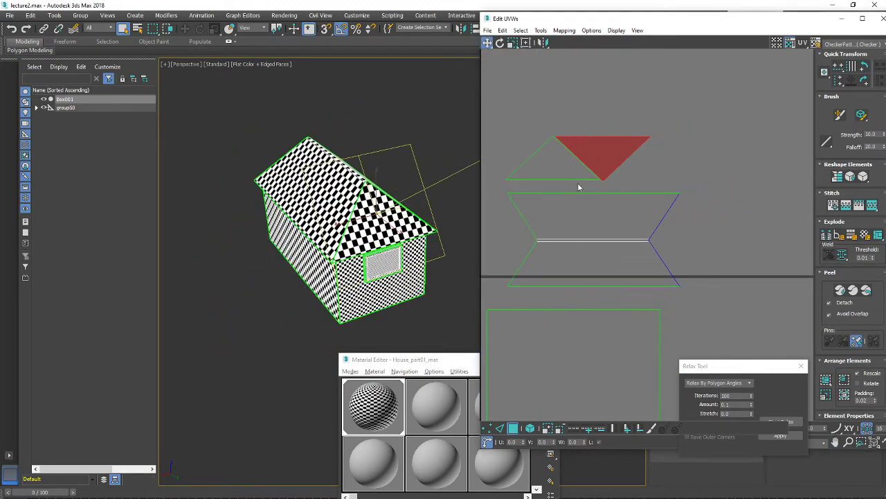
# Examine the checker pattern on the long roof slopes and triangular roof ends from both ends of the house
pyautogui.scroll(10, 362, 234)
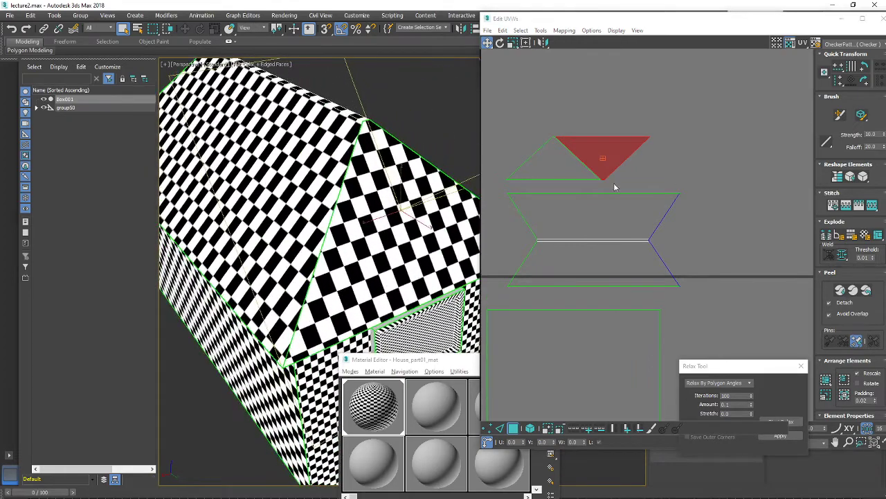
pyautogui.moveTo(676, 184); pyautogui.dragTo(662, 163, button='middle')
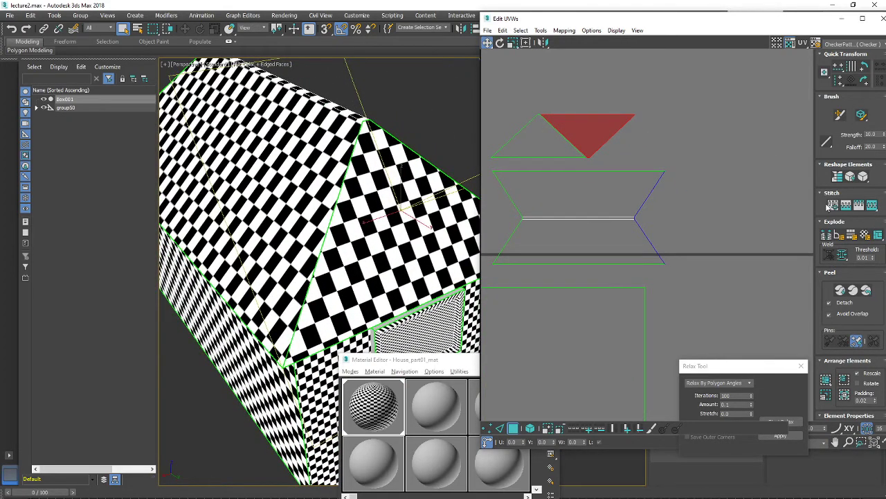
pyautogui.moveTo(697, 25); pyautogui.dragTo(674, 27)
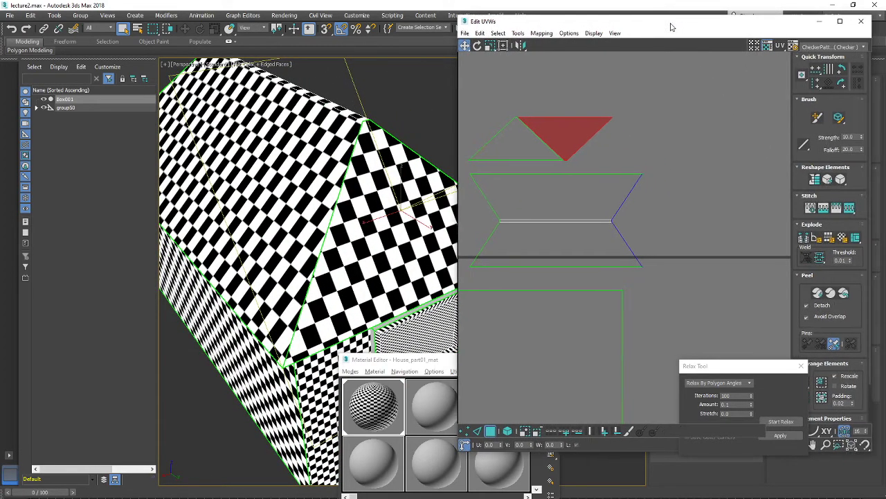
pyautogui.press('z')
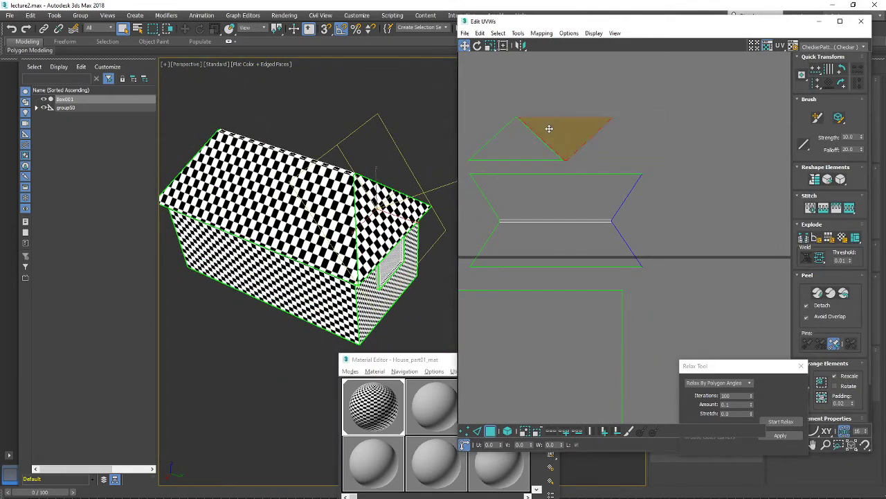
pyautogui.keyDown('alt'); pyautogui.moveTo(416, 180); pyautogui.dragTo(319, 219, button='middle'); pyautogui.keyUp('alt')
pyautogui.keyDown('alt'); pyautogui.moveTo(376, 161); pyautogui.dragTo(353, 208, button='middle'); pyautogui.keyUp('alt')
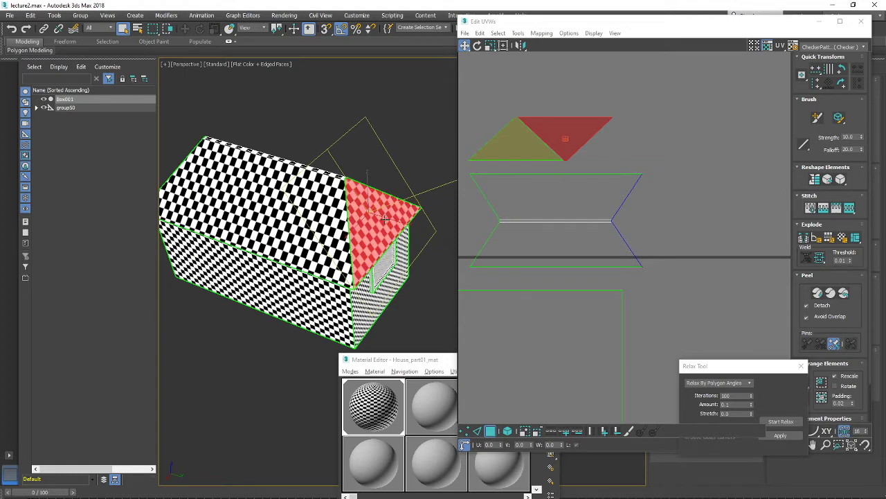
pyautogui.keyDown('alt'); pyautogui.moveTo(351, 258); pyautogui.dragTo(336, 250, button='middle'); pyautogui.keyUp('alt')
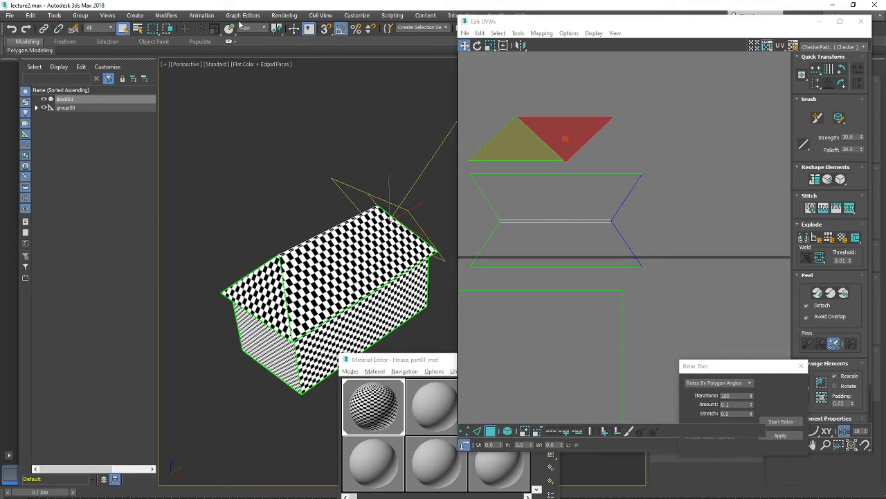
pyautogui.keyDown('alt'); pyautogui.moveTo(403, 222); pyautogui.dragTo(323, 220, button='middle'); pyautogui.keyUp('alt')
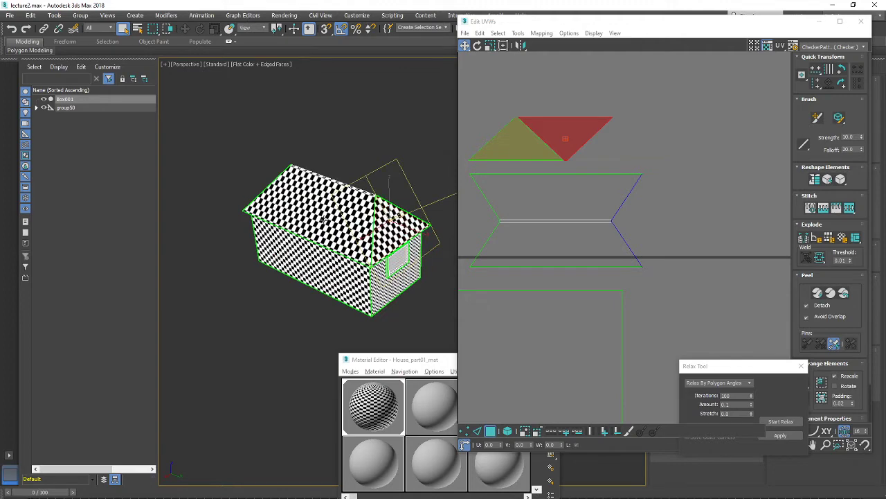
# Turn off edged faces in the viewport and highlight the selected triangular roof face, keeping Flat Color shading
pyautogui.press('F3')
pyautogui.press('F3')
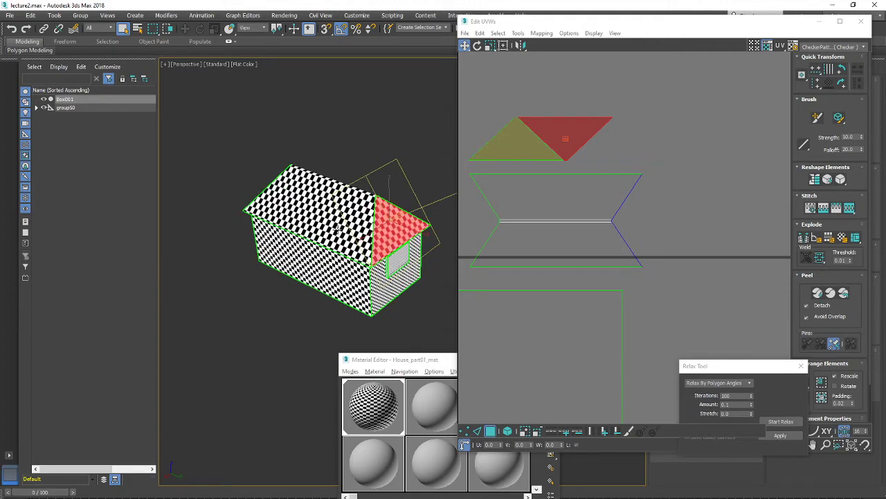
pyautogui.press('F3')
pyautogui.press('F3')
pyautogui.press('F3')
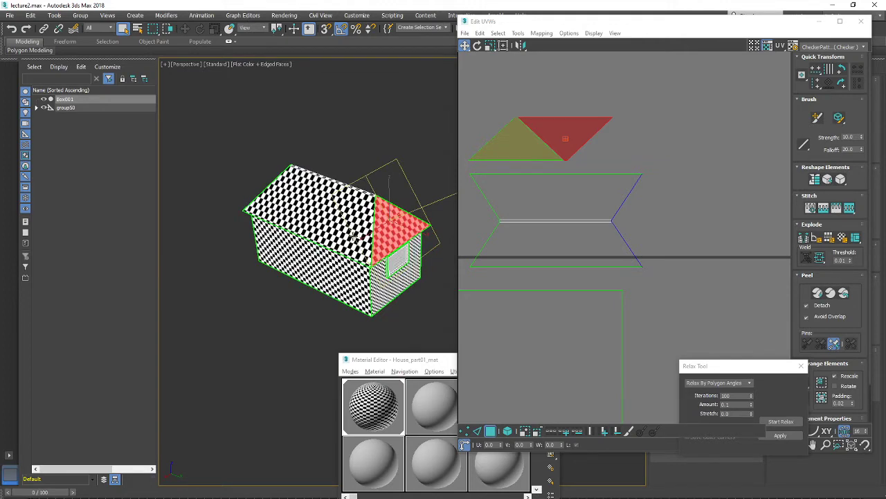
pyautogui.press('F3')
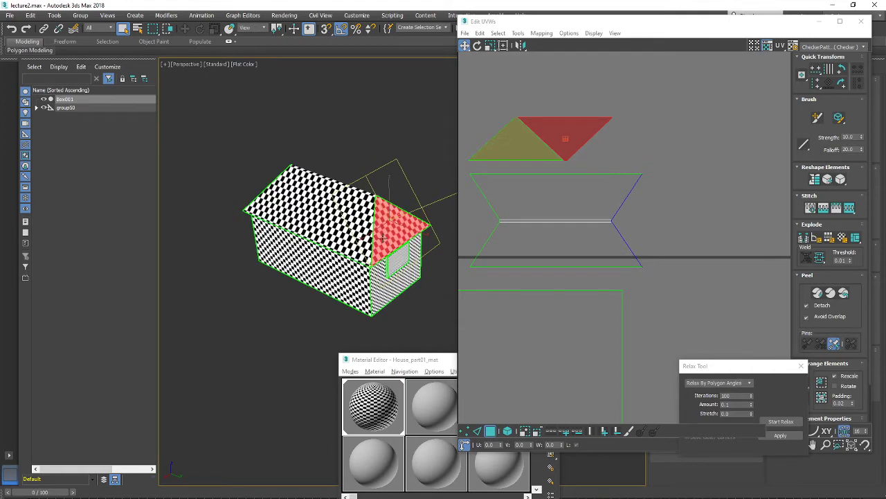
pyautogui.keyDown('alt'); pyautogui.moveTo(379, 239); pyautogui.dragTo(353, 234, button='middle'); pyautogui.keyUp('alt')
pyautogui.press('z')
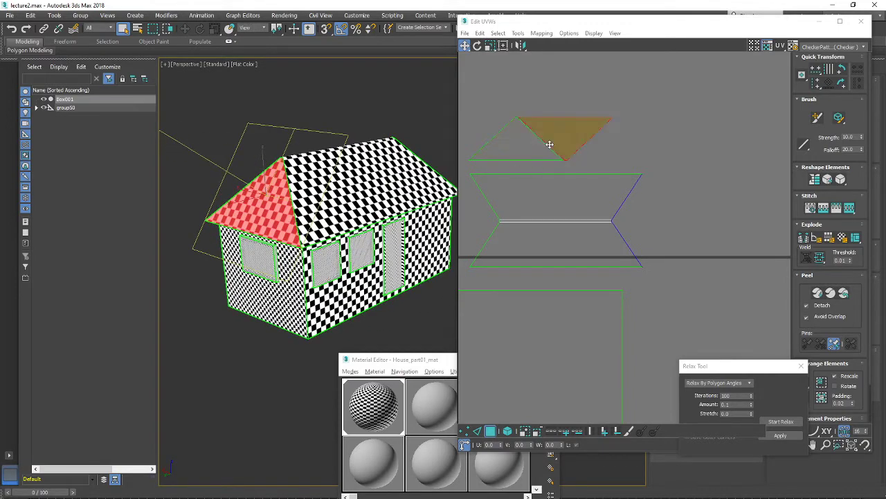
pyautogui.moveTo(593, 124); pyautogui.dragTo(630, 128, button='middle')
pyautogui.keyDown('alt'); pyautogui.moveTo(260, 202); pyautogui.dragTo(265, 173, button='middle'); pyautogui.keyUp('alt')
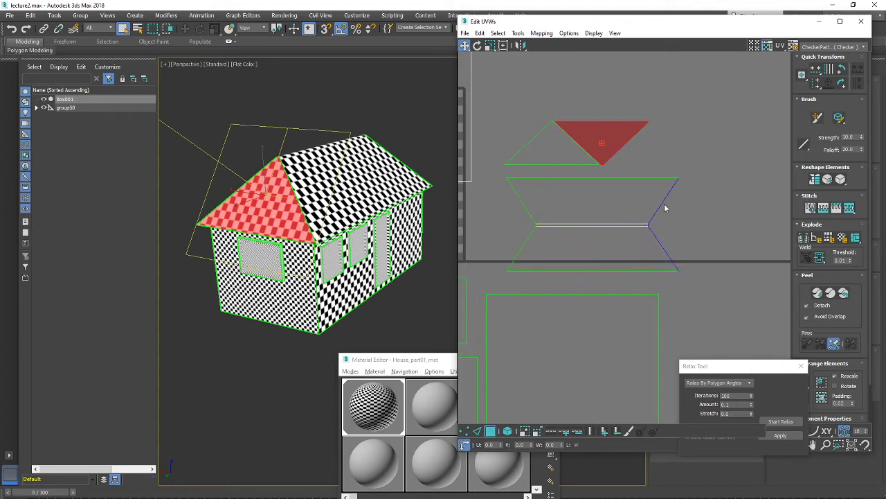
# Stitch the triangular face above the windowed end wall to the long roof slopes along their two slanted UV edges
pyautogui.click(477, 433)
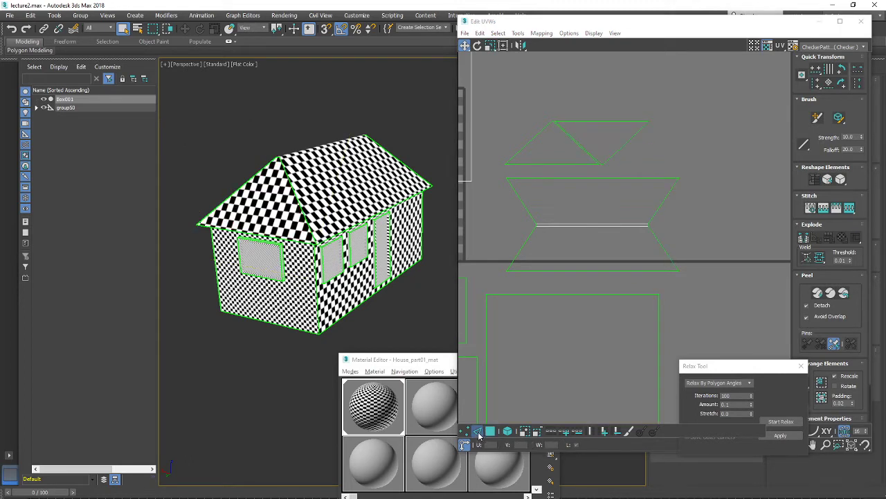
pyautogui.click(669, 227)
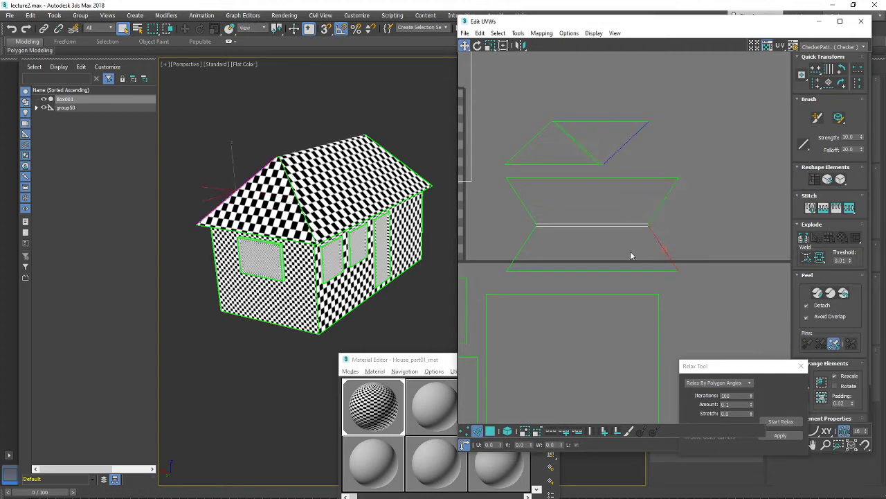
pyautogui.click(663, 201)
pyautogui.scroll(4, 638, 205)
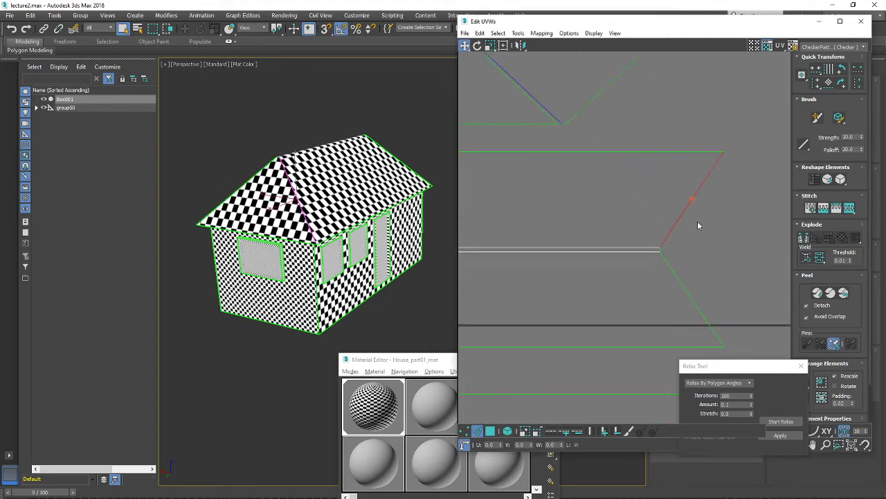
pyautogui.scroll(-2, 585, 173)
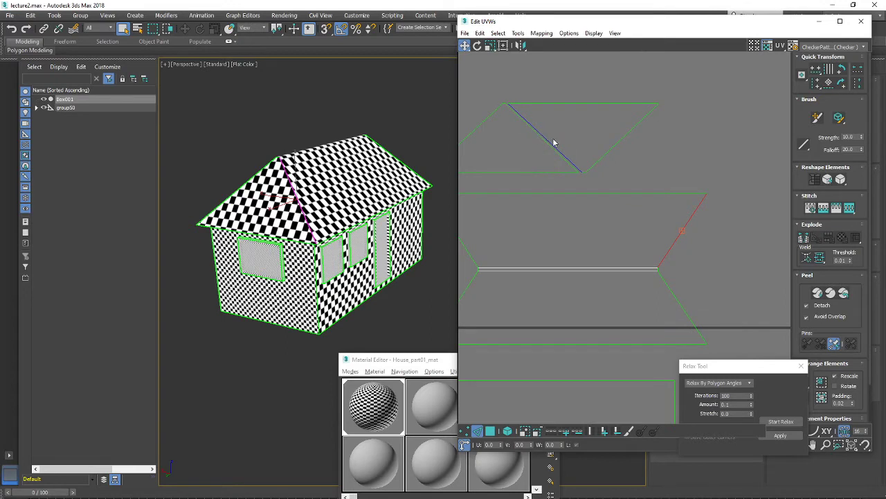
pyautogui.click(675, 295)
pyautogui.moveTo(695, 283); pyautogui.dragTo(654, 254, button='middle')
pyautogui.scroll(4, 623, 246)
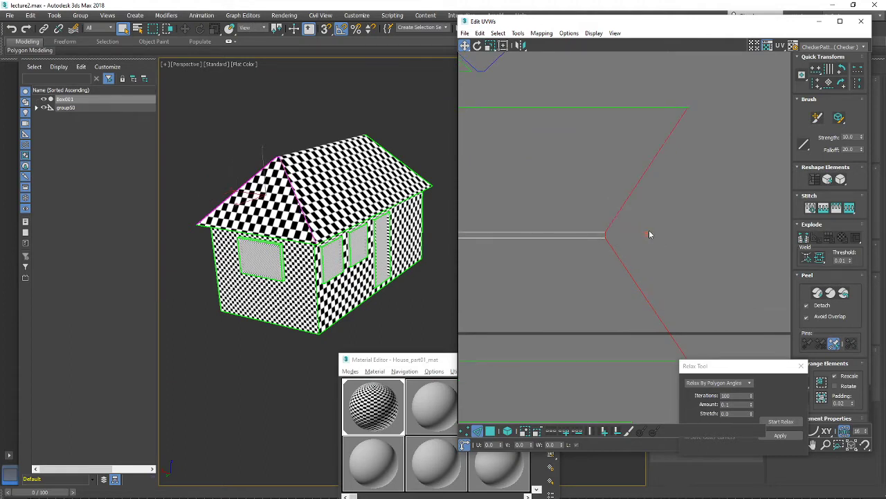
pyautogui.click(681, 274)
pyautogui.click(608, 241)
pyautogui.keyDown('ctrl'); pyautogui.click(621, 206); pyautogui.keyUp('ctrl')
pyautogui.scroll(-3, 625, 220)
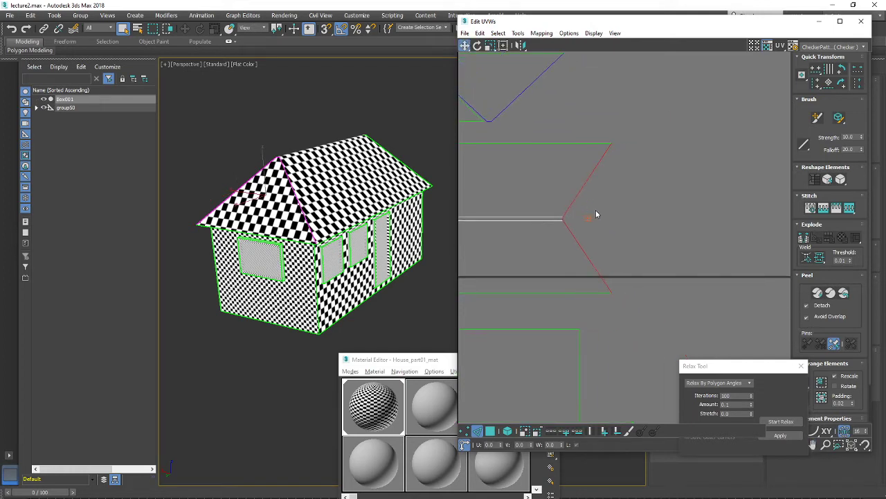
pyautogui.click(850, 209)
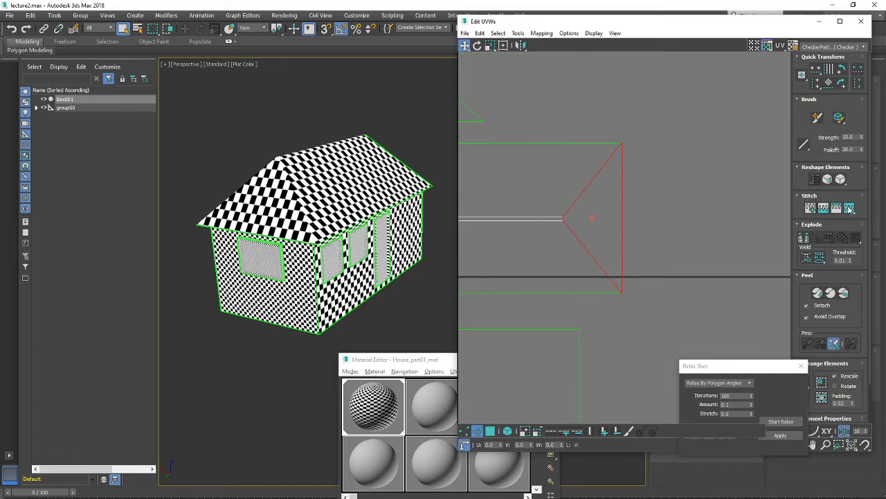
pyautogui.scroll(-3, 762, 257)
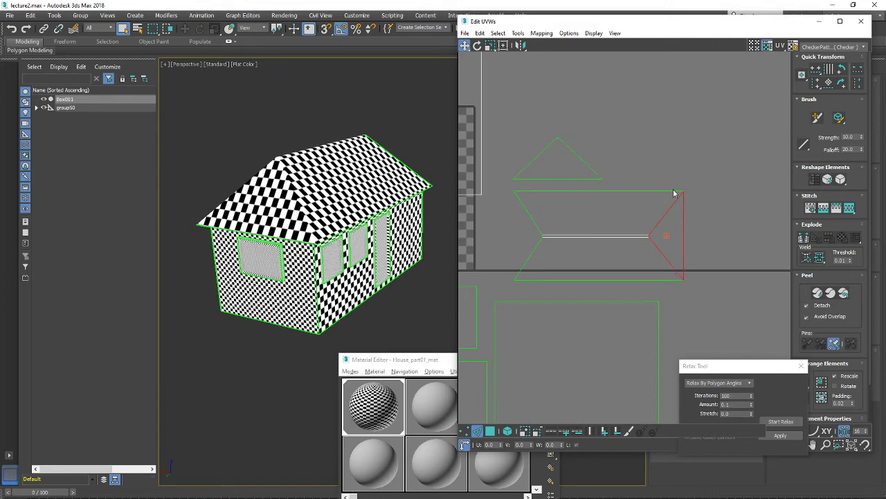
pyautogui.click(655, 226)
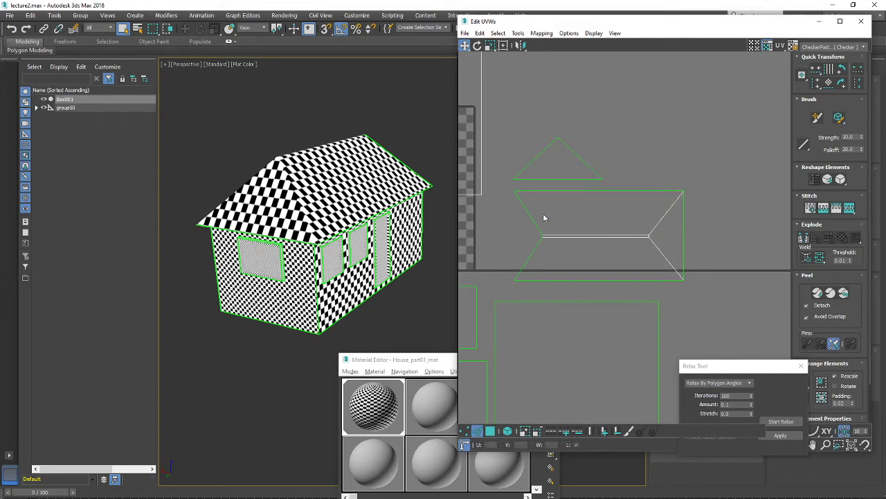
# Stitch the remaining triangular roof face to the two slanted edges at the roof shell's open end
pyautogui.scroll(5, 544, 217)
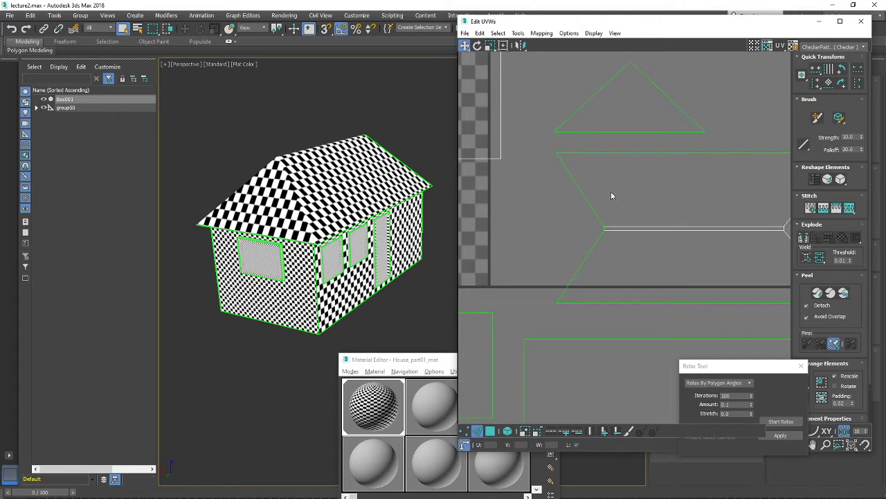
pyautogui.click(577, 190)
pyautogui.scroll(3, 625, 211)
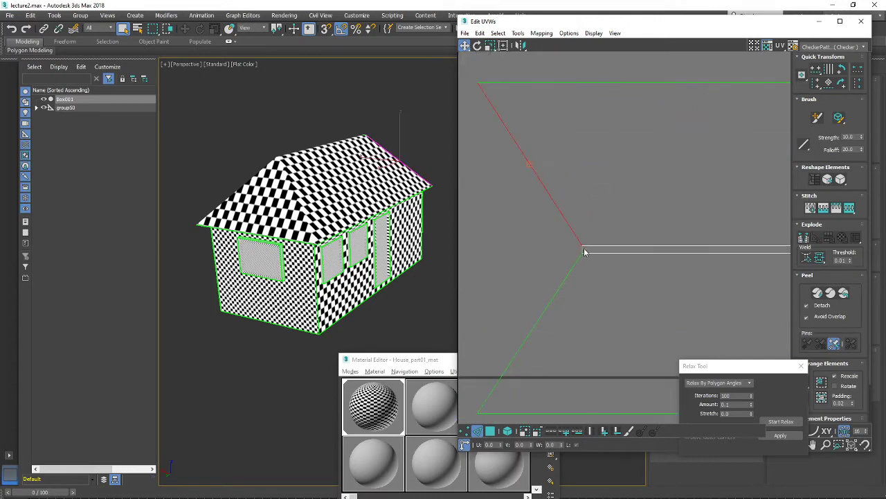
pyautogui.scroll(-5, 542, 271)
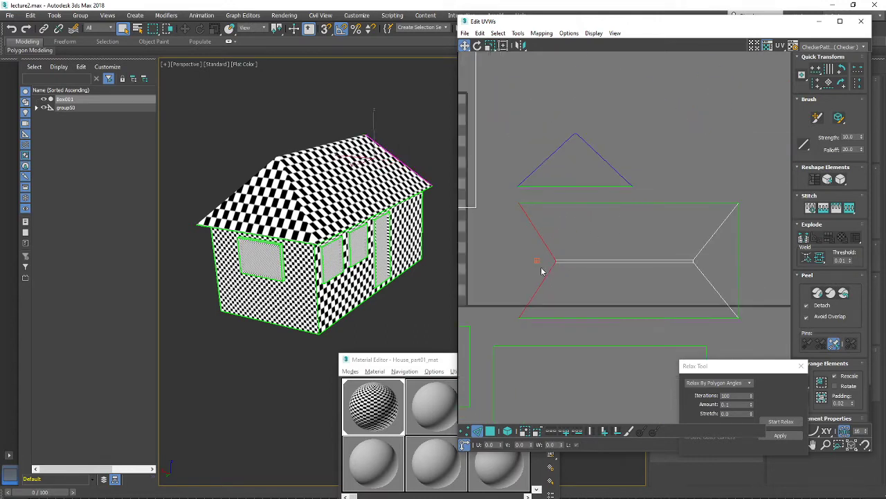
pyautogui.click(850, 209)
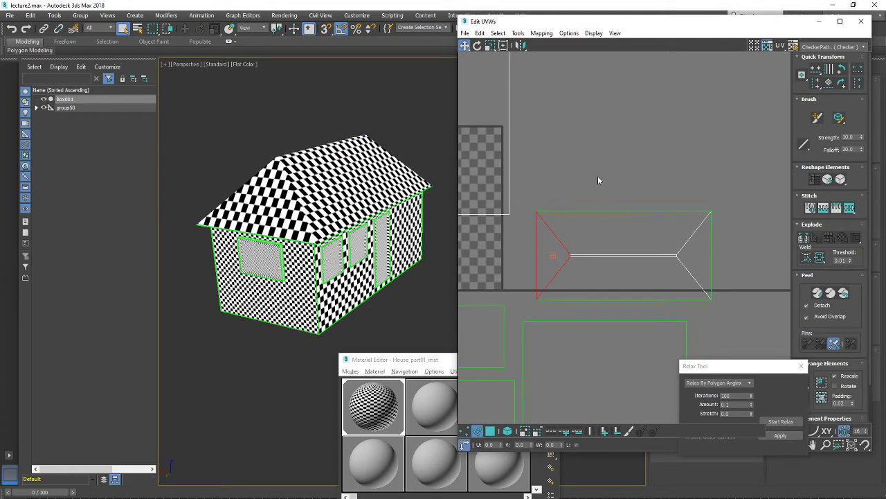
pyautogui.click(688, 199)
pyautogui.moveTo(540, 202); pyautogui.dragTo(548, 158, button='middle')
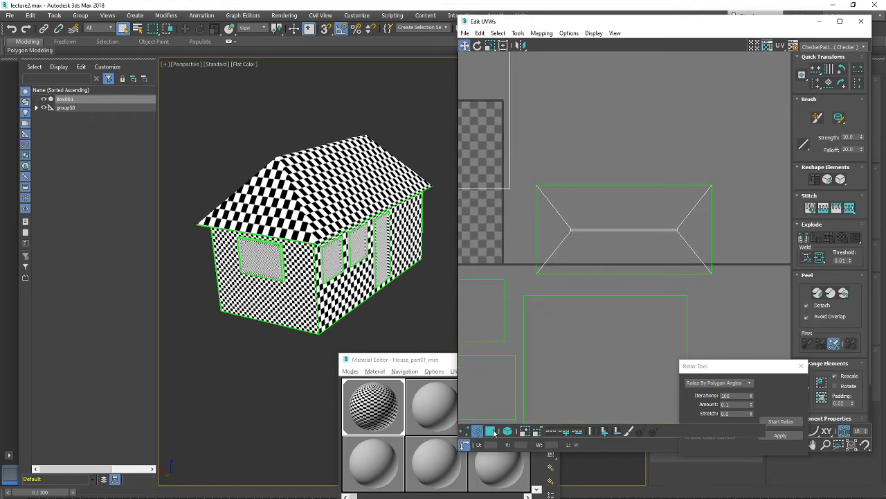
# Select all polygons of the combined rectangular roof shell and examine the roof from above
pyautogui.click(493, 432)
pyautogui.moveTo(751, 156); pyautogui.dragTo(537, 281)
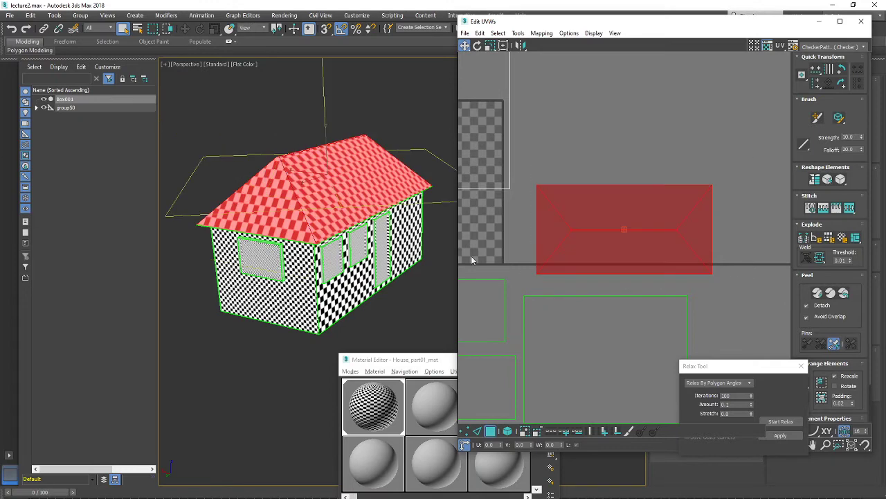
pyautogui.keyDown('alt'); pyautogui.moveTo(347, 195); pyautogui.dragTo(304, 236, button='middle'); pyautogui.keyUp('alt')
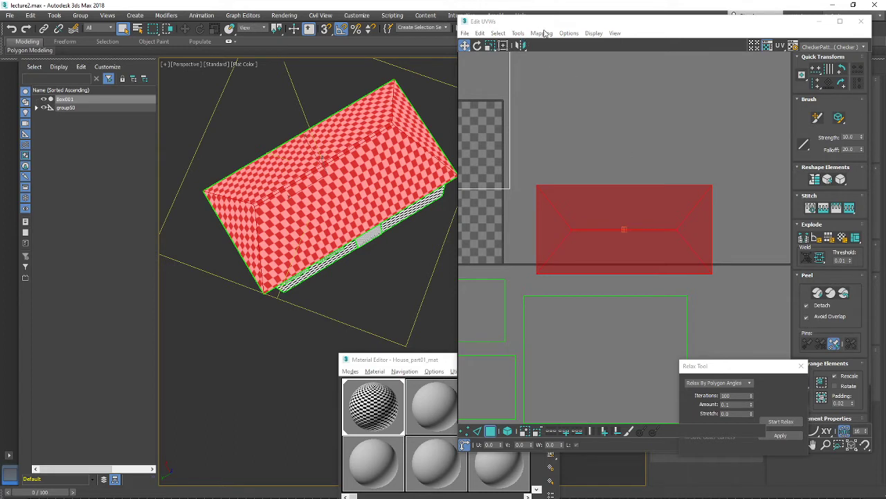
# Open the Relax tool and relax the whole roof shell by polygon angles, then deselect it and zoom to its ridge corner
pyautogui.click(524, 36)
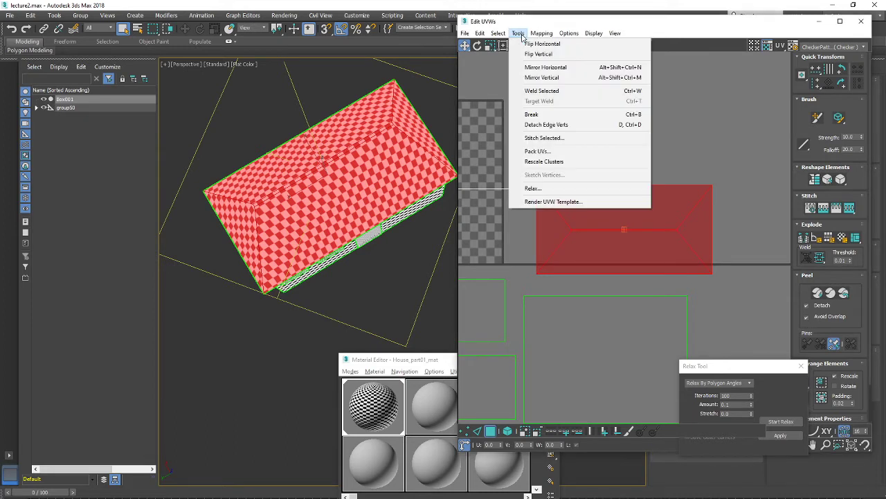
pyautogui.click(548, 189)
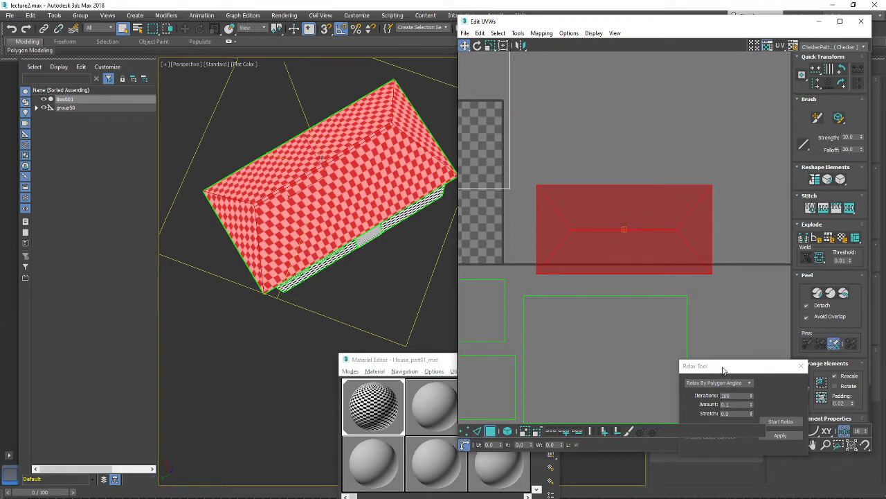
pyautogui.moveTo(723, 370); pyautogui.dragTo(646, 71)
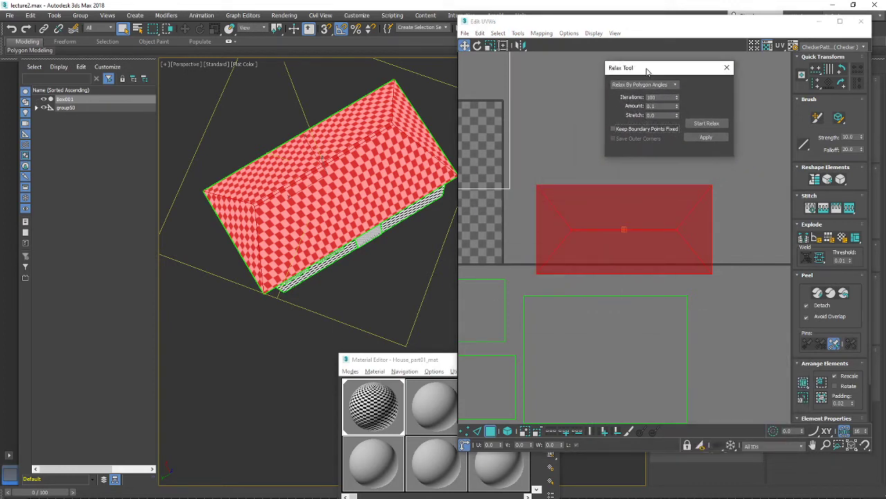
pyautogui.click(705, 124)
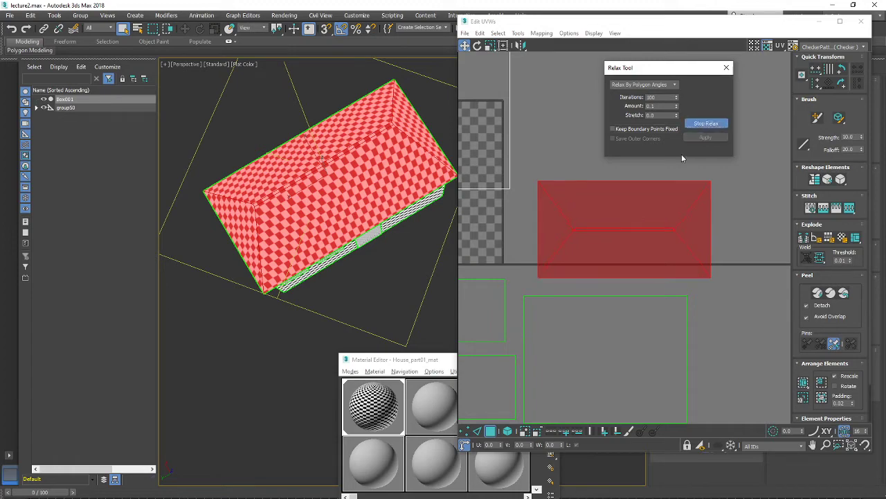
pyautogui.moveTo(675, 178); pyautogui.dragTo(680, 200, button='middle')
pyautogui.keyDown('alt'); pyautogui.moveTo(326, 225); pyautogui.dragTo(329, 204, button='middle'); pyautogui.keyUp('alt')
pyautogui.scroll(4, 329, 204)
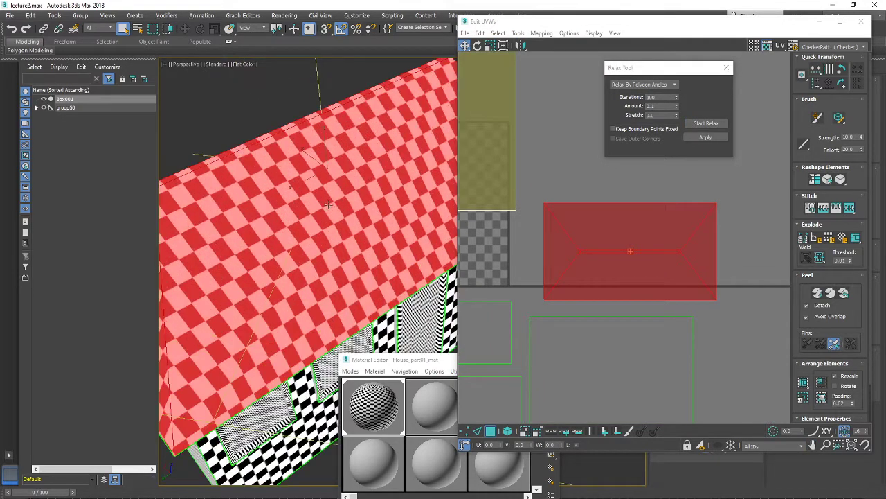
pyautogui.click(709, 122)
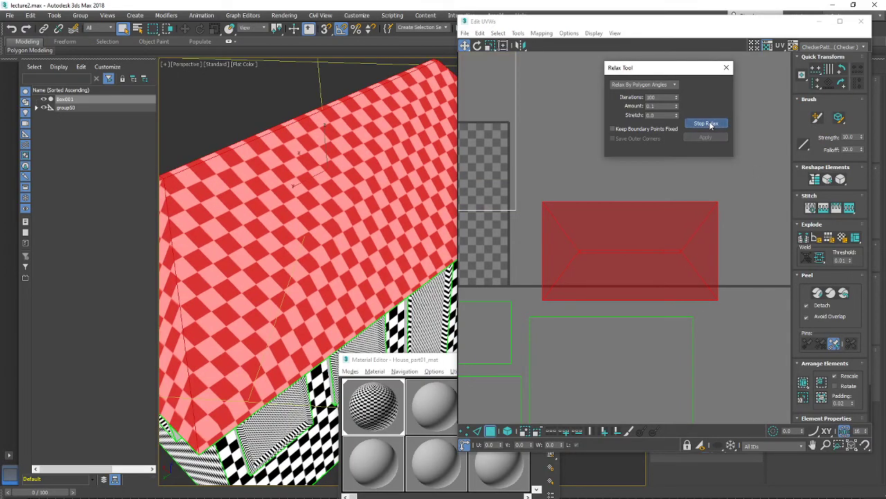
pyautogui.scroll(2, 586, 263)
pyautogui.click(561, 136)
pyautogui.scroll(2, 575, 231)
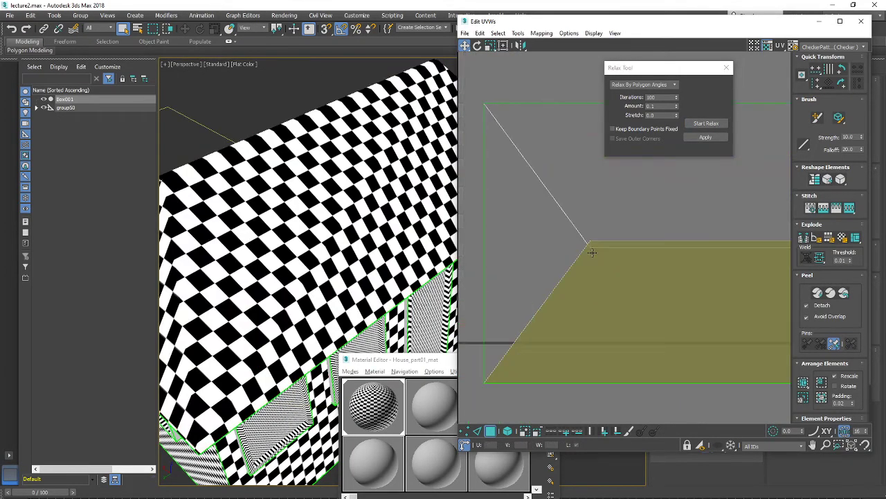
# Select the two triangular end faces of the roof
pyautogui.scroll(-3, 591, 251)
pyautogui.scroll(-5, 392, 234)
pyautogui.keyDown('alt'); pyautogui.moveTo(392, 234); pyautogui.dragTo(258, 344, button='middle'); pyautogui.keyUp('alt')
pyautogui.click(379, 242)
pyautogui.keyDown('ctrl'); pyautogui.click(209, 351); pyautogui.keyUp('ctrl')
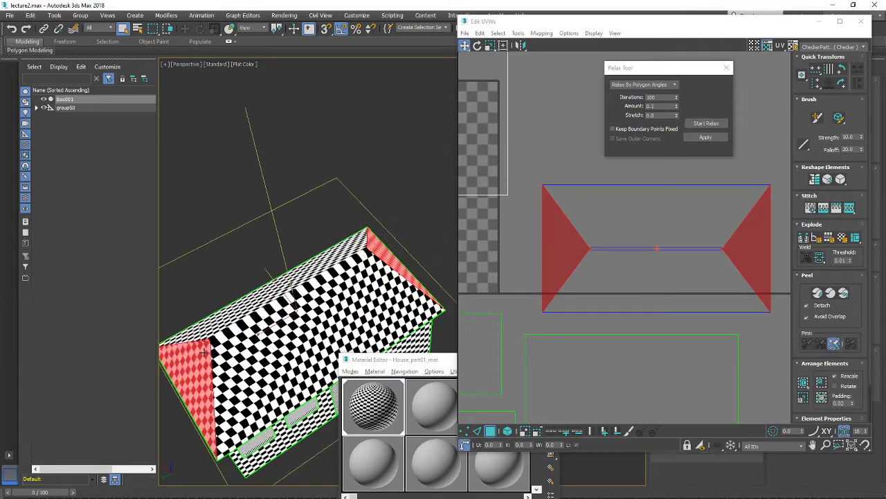
# Examine the checker distortion on the roof's slopes and triangular ends against the outline of the combined UV shell
pyautogui.scroll(-4, 559, 285)
pyautogui.scroll(10, 560, 286)
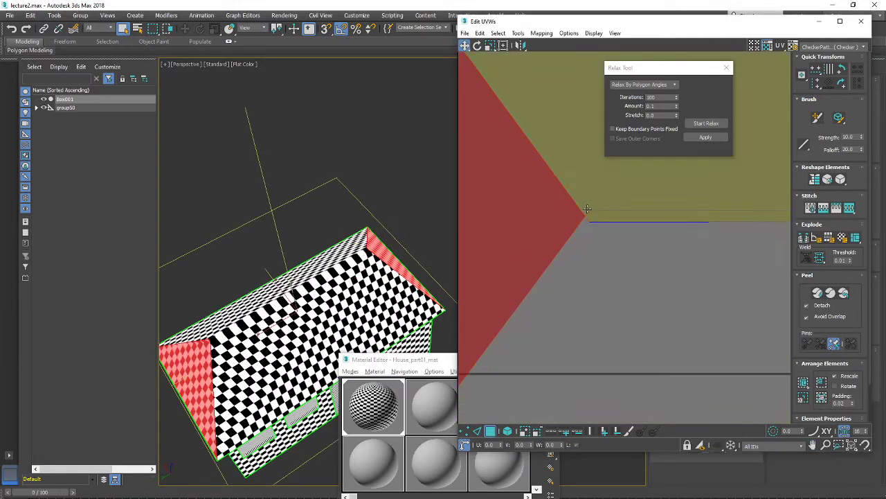
pyautogui.keyDown('alt'); pyautogui.moveTo(346, 282); pyautogui.dragTo(424, 249, button='middle'); pyautogui.keyUp('alt')
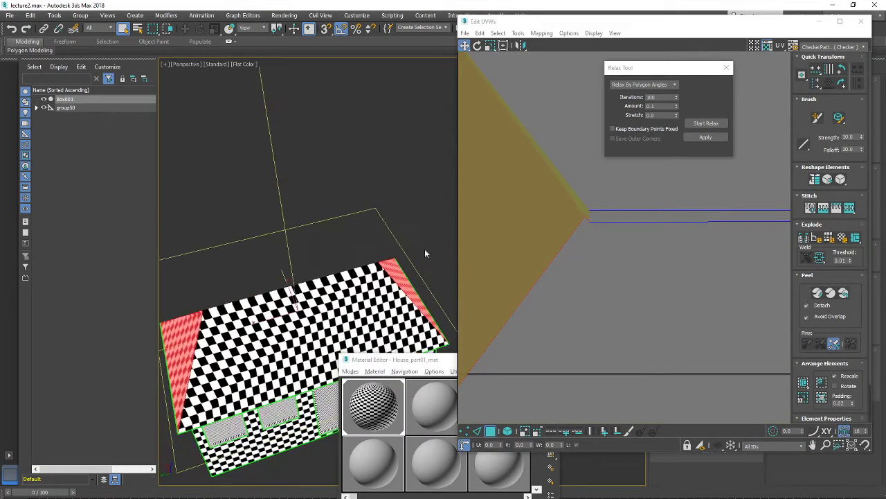
pyautogui.scroll(-3, 621, 219)
pyautogui.scroll(-6, 622, 218)
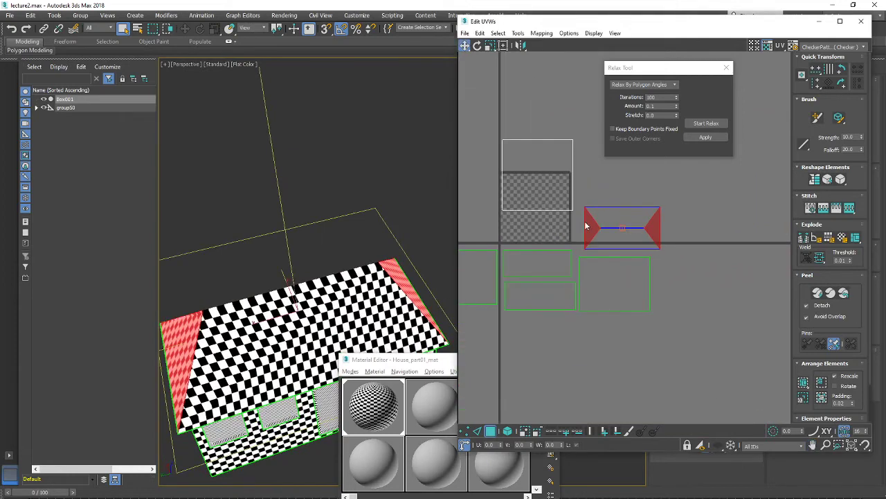
pyautogui.keyDown('alt'); pyautogui.moveTo(282, 279); pyautogui.dragTo(333, 270, button='middle'); pyautogui.keyUp('alt')
pyautogui.scroll(4, 574, 208)
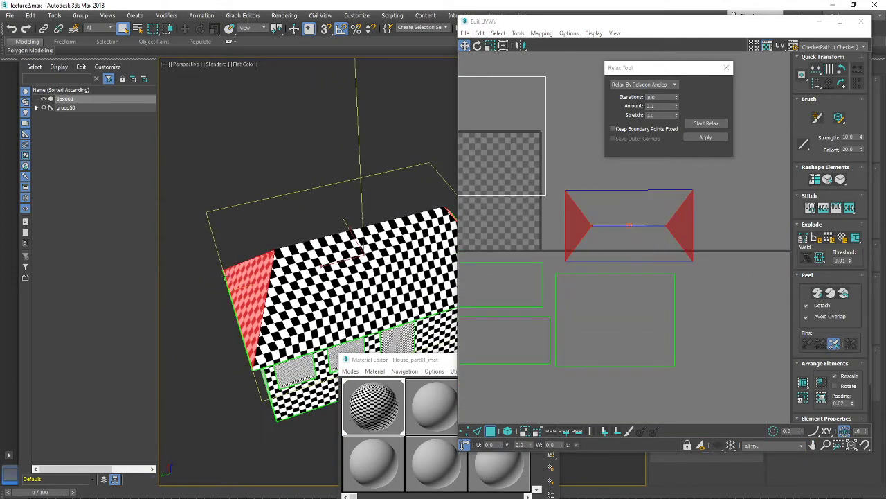
pyautogui.keyDown('alt'); pyautogui.moveTo(225, 276); pyautogui.dragTo(296, 275, button='middle'); pyautogui.keyUp('alt')
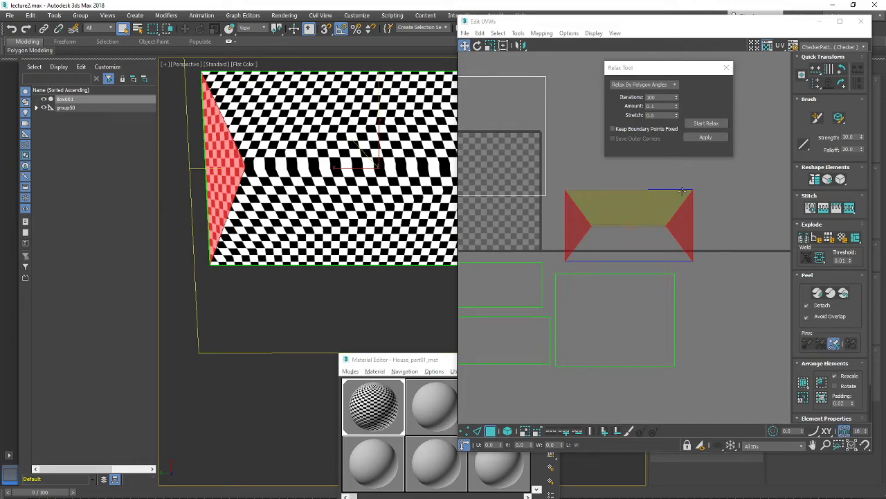
pyautogui.keyDown('alt'); pyautogui.moveTo(243, 203); pyautogui.dragTo(318, 138, button='middle'); pyautogui.keyUp('alt')
pyautogui.scroll(3, 599, 223)
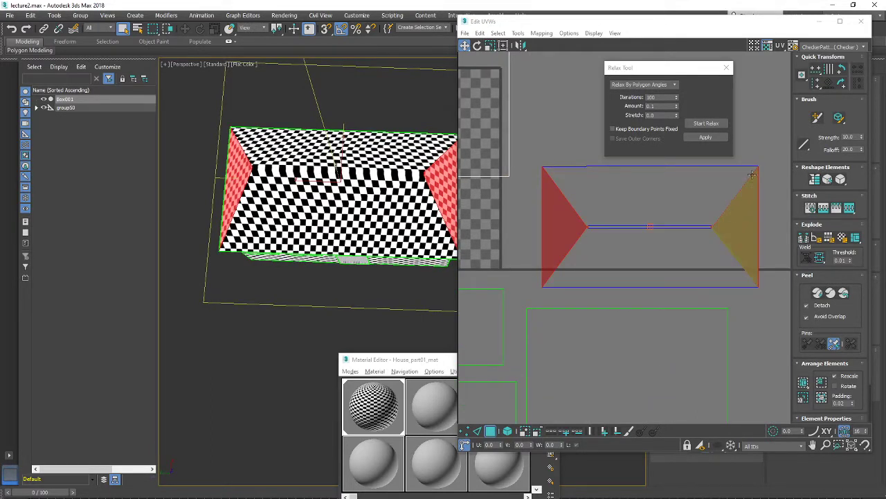
pyautogui.scroll(-3, 560, 251)
pyautogui.moveTo(558, 257); pyautogui.dragTo(537, 318, button='middle')
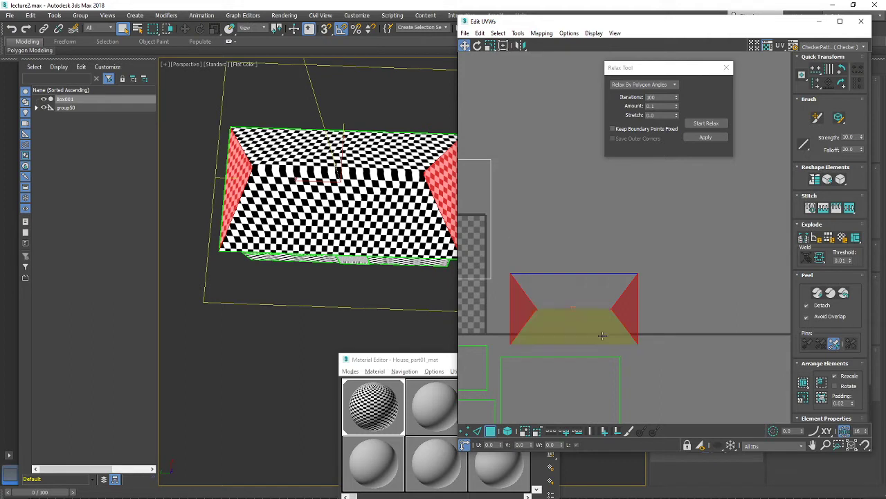
pyautogui.moveTo(582, 329); pyautogui.dragTo(597, 317, button='middle')
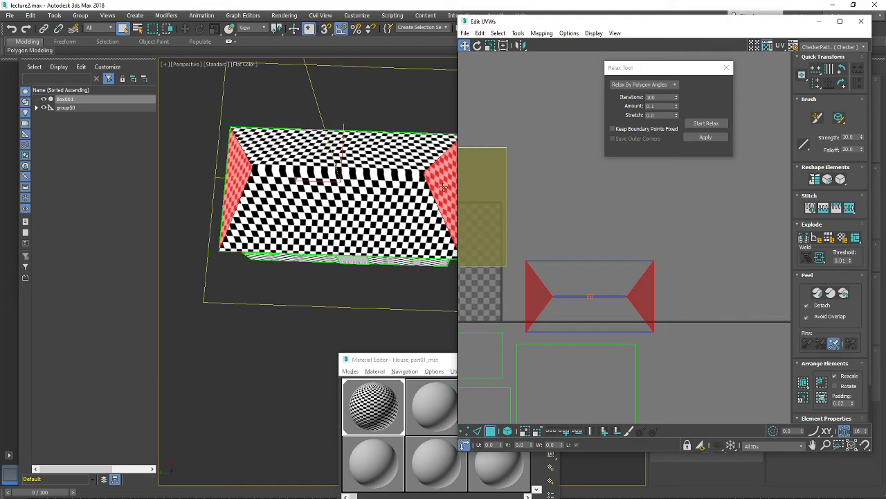
pyautogui.moveTo(443, 187); pyautogui.dragTo(415, 199, button='middle')
pyautogui.moveTo(415, 199)
pyautogui.keyDown('alt'); pyautogui.mouseDown(button='middle')
pyautogui.moveTo(403, 199)
pyautogui.moveTo(419, 196)
pyautogui.mouseUp(button='middle'); pyautogui.keyUp('alt')
pyautogui.scroll(2, 607, 286)
pyautogui.moveTo(590, 289); pyautogui.dragTo(608, 275, button='middle')
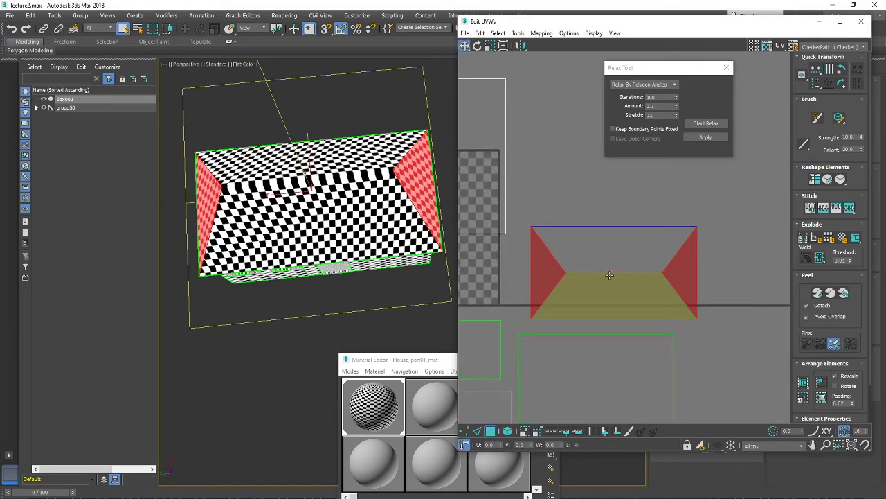
# Break the two triangular end faces off the roof shell and move them above the long slopes in UV space
pyautogui.rightClick(547, 266)
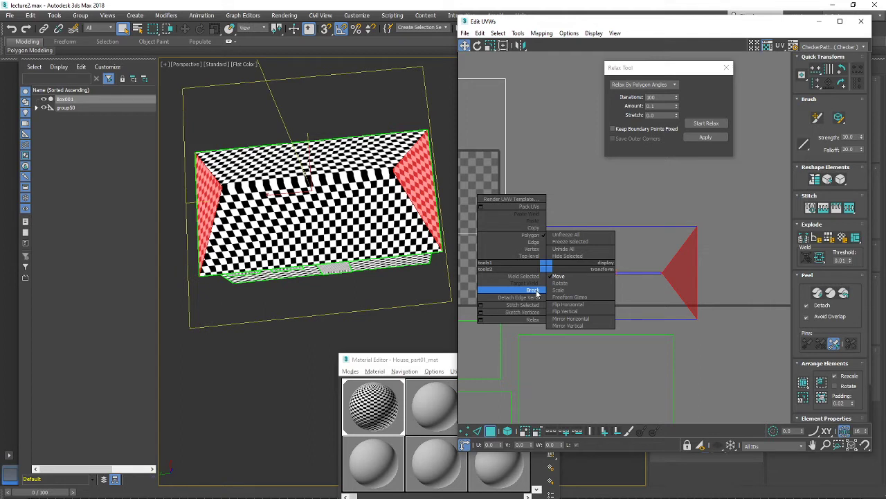
pyautogui.rightClick(671, 270)
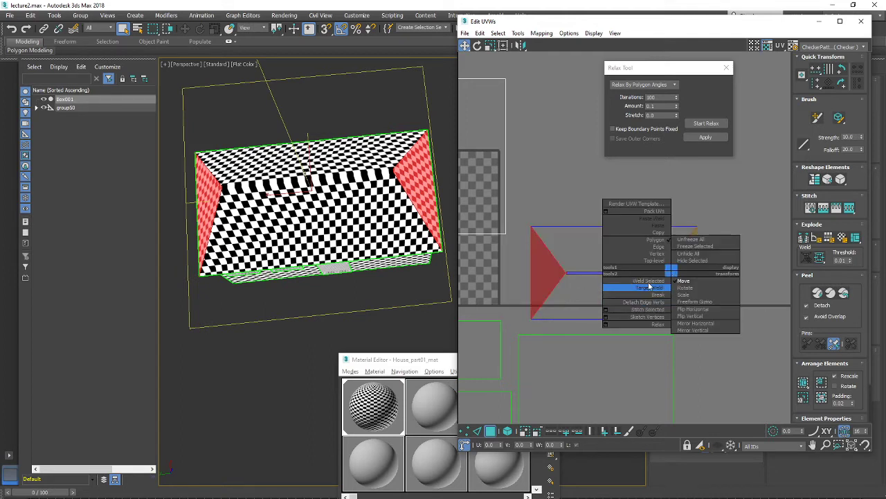
pyautogui.click(658, 296)
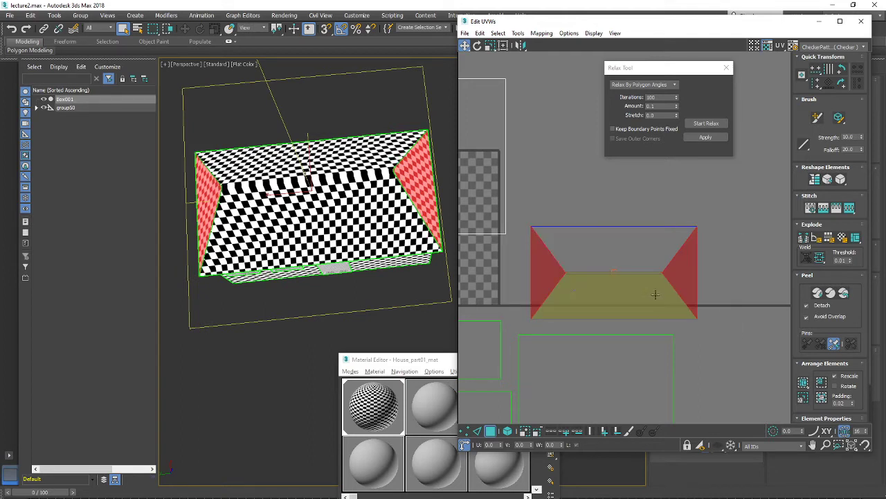
pyautogui.moveTo(547, 280); pyautogui.dragTo(548, 180)
pyautogui.moveTo(568, 200); pyautogui.dragTo(564, 228, button='middle')
pyautogui.scroll(-3, 564, 228)
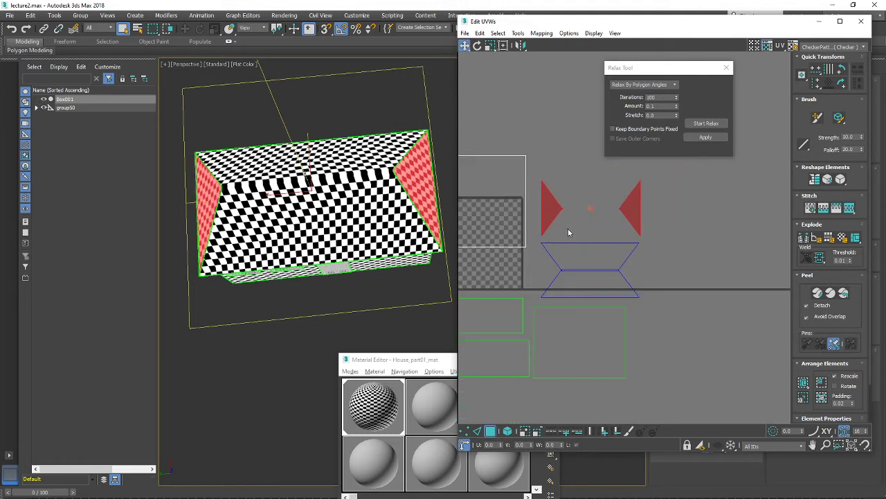
# Relax the two detached triangles by polygon angles and check their checker pattern on the roof ends
pyautogui.click(706, 123)
pyautogui.click(706, 123)
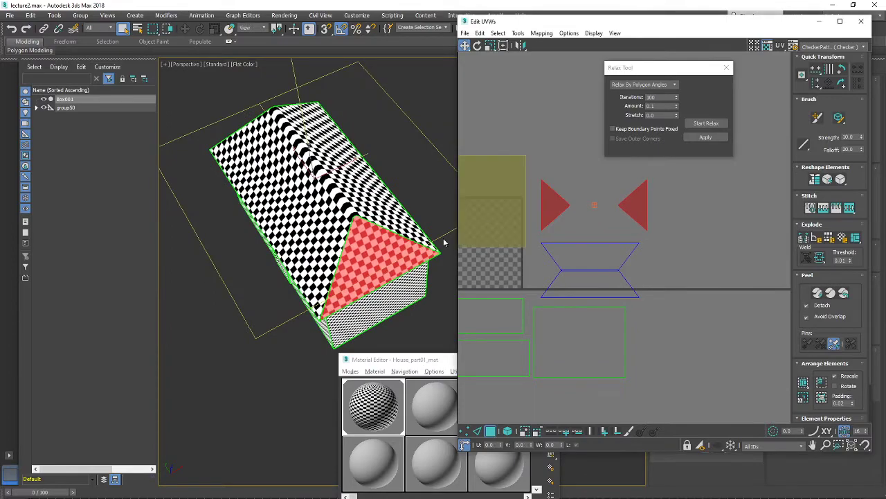
pyautogui.keyDown('alt'); pyautogui.moveTo(319, 228); pyautogui.dragTo(241, 208, button='middle'); pyautogui.keyUp('alt')
pyautogui.scroll(4, 344, 206)
pyautogui.scroll(-4, 344, 205)
pyautogui.scroll(-2, 300, 153)
pyautogui.scroll(5, 312, 186)
pyautogui.scroll(-2, 312, 185)
pyautogui.scroll(-4, 277, 190)
pyautogui.keyDown('alt'); pyautogui.moveTo(282, 209); pyautogui.dragTo(299, 208, button='middle'); pyautogui.keyUp('alt')
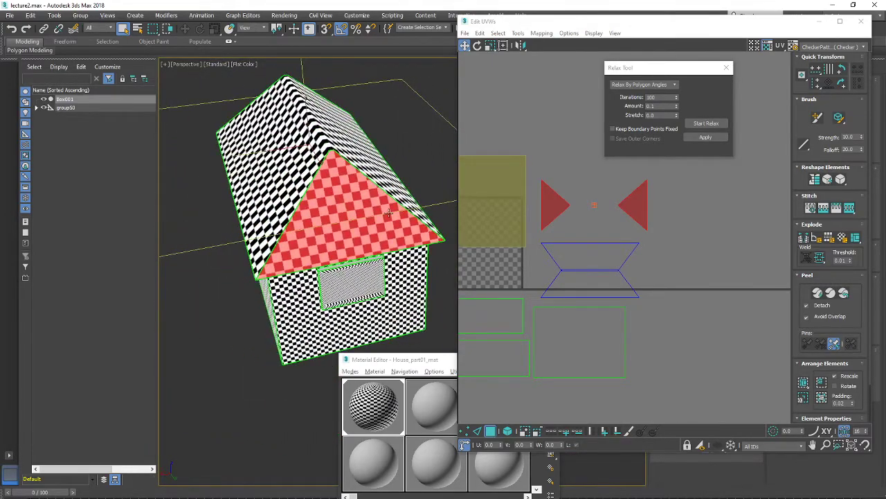
# Select the two long roof slopes and relax them by polygon angles, checking their checker pattern on the model
pyautogui.moveTo(580, 254); pyautogui.dragTo(580, 235, button='middle')
pyautogui.moveTo(600, 220); pyautogui.dragTo(585, 280)
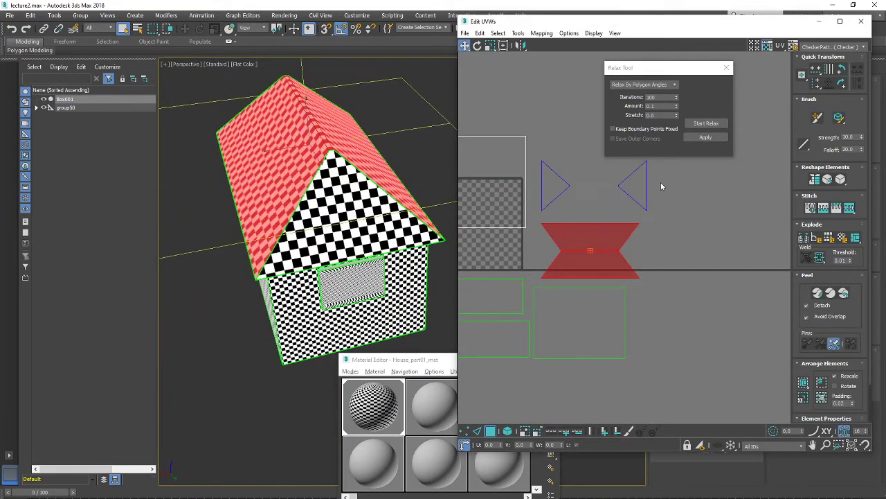
pyautogui.click(707, 127)
pyautogui.keyDown('alt'); pyautogui.moveTo(302, 220); pyautogui.dragTo(457, 239, button='middle'); pyautogui.keyUp('alt')
pyautogui.keyDown('alt'); pyautogui.moveTo(295, 200); pyautogui.dragTo(360, 208, button='middle'); pyautogui.keyUp('alt')
pyautogui.scroll(3, 589, 267)
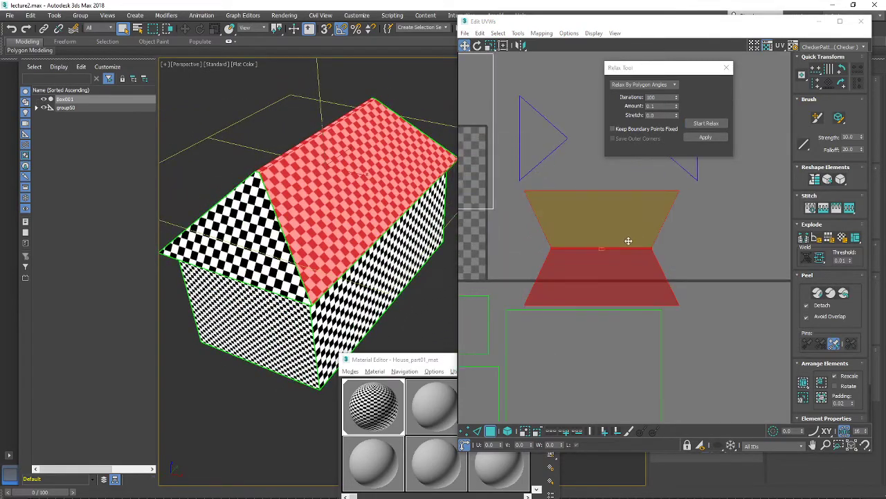
# Move the relaxed shell of long slopes up between the two detached triangles
pyautogui.scroll(-3, 631, 238)
pyautogui.moveTo(636, 235); pyautogui.dragTo(590, 261, button='middle')
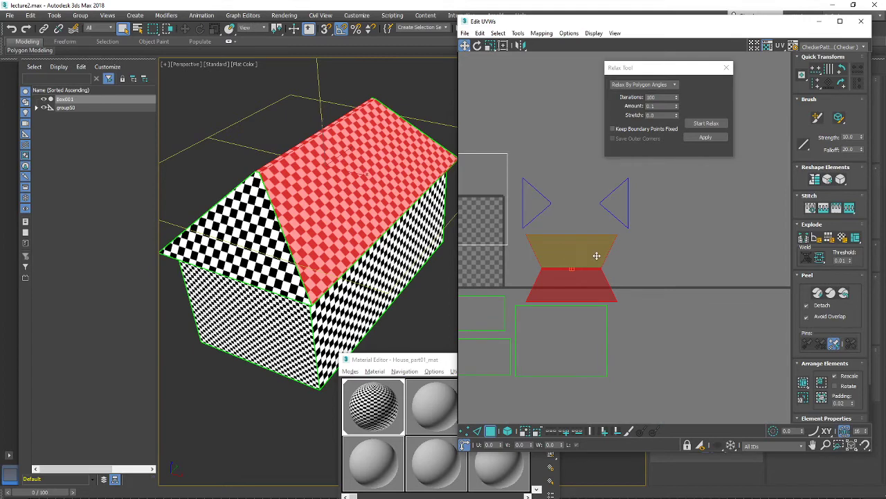
pyautogui.moveTo(563, 266); pyautogui.dragTo(575, 201)
pyautogui.scroll(3, 554, 214)
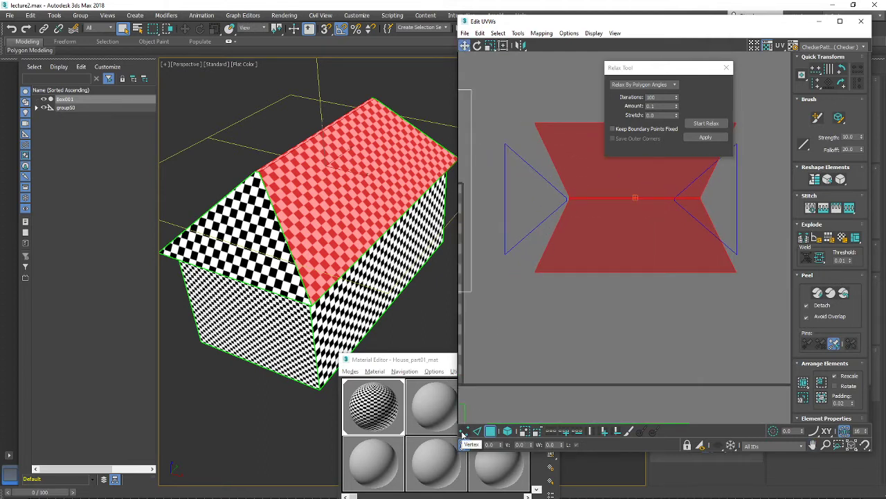
# Try to bring together the neighbouring corner vertices of one triangle and the slope shell, and check the stretching on the roof
pyautogui.click(463, 434)
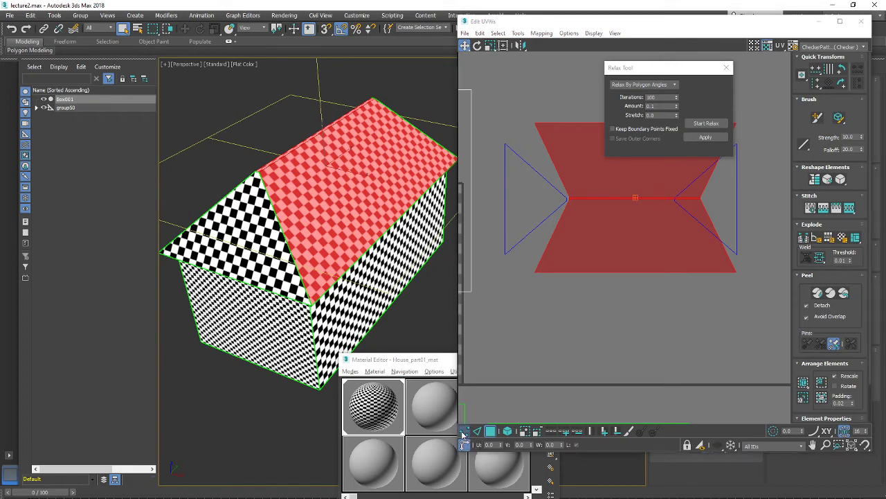
pyautogui.moveTo(524, 263)
pyautogui.mouseDown()
pyautogui.moveTo(556, 289)
pyautogui.moveTo(512, 261)
pyautogui.moveTo(516, 269)
pyautogui.mouseUp()
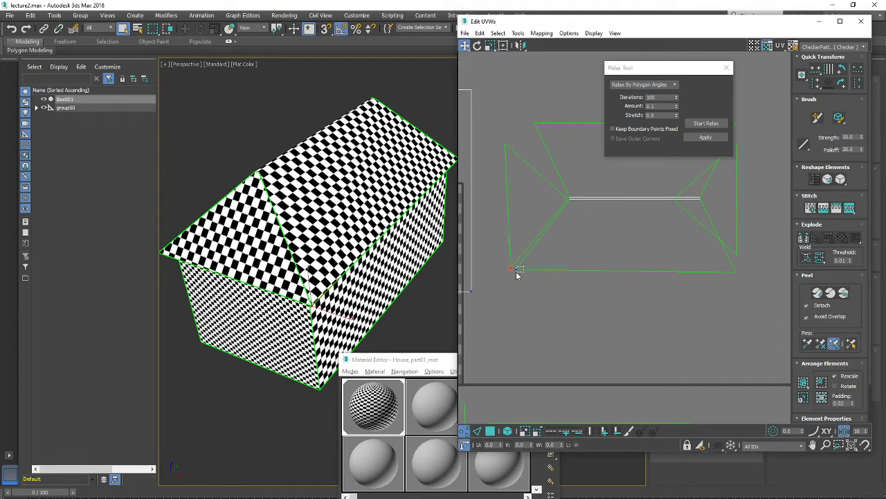
pyautogui.moveTo(513, 268); pyautogui.dragTo(508, 268)
pyautogui.keyDown('alt'); pyautogui.moveTo(311, 249); pyautogui.dragTo(291, 239, button='middle'); pyautogui.keyUp('alt')
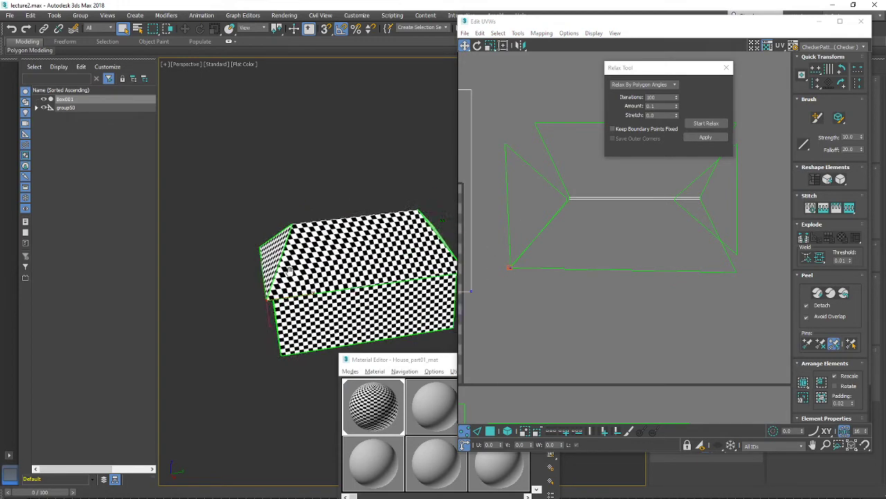
pyautogui.scroll(5, 272, 228)
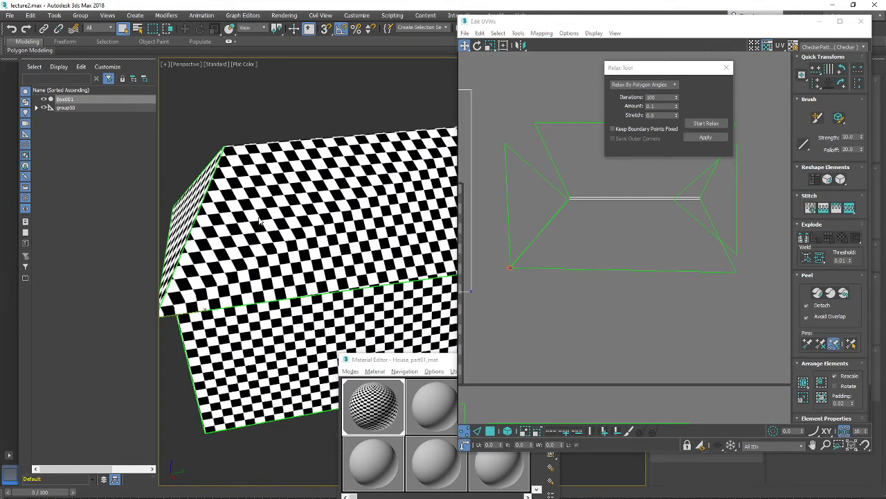
pyautogui.scroll(-5, 259, 221)
pyautogui.keyDown('alt'); pyautogui.moveTo(260, 221); pyautogui.dragTo(274, 225, button='middle'); pyautogui.keyUp('alt')
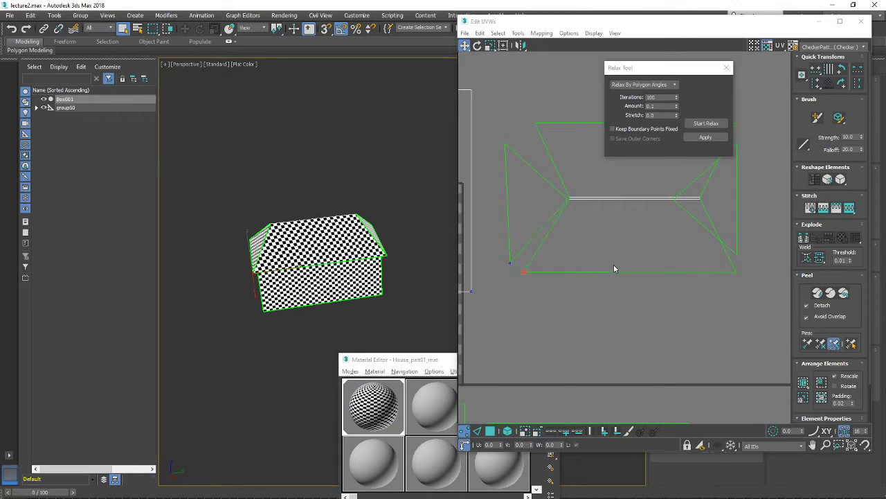
# Undo the corner vertex moves, the slope shell's repositioning and its relax
pyautogui.hotkey('ctrl', 'z')
pyautogui.hotkey('ctrl', 'z')
pyautogui.hotkey('ctrl', 'z')
pyautogui.hotkey('ctrl', 'z')
pyautogui.hotkey('ctrl', 'z')
pyautogui.hotkey('ctrl', 'z')
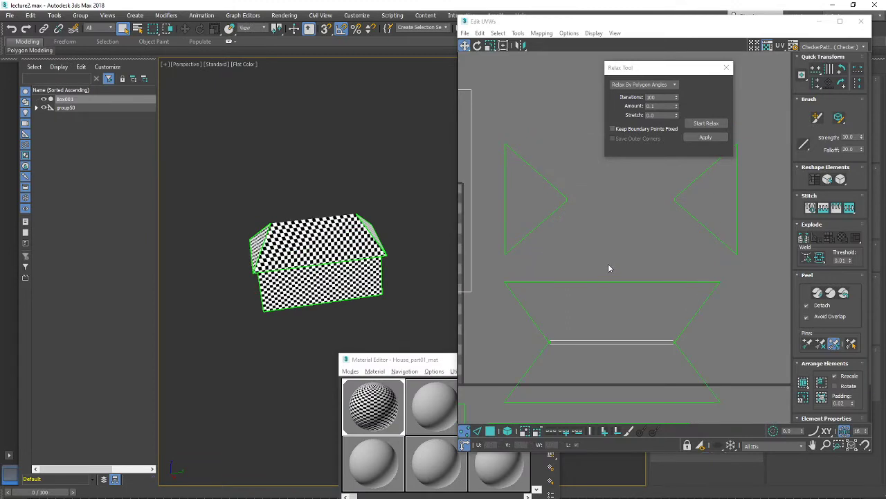
# Relax the shell of the two long roof slopes by polygon angles and move it up between the detached triangles
pyautogui.scroll(-2, 653, 295)
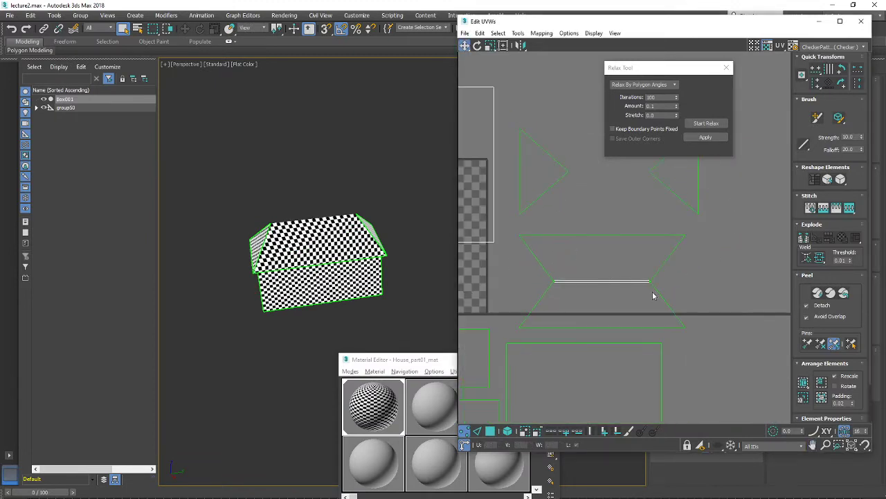
pyautogui.click(509, 433)
pyautogui.click(713, 123)
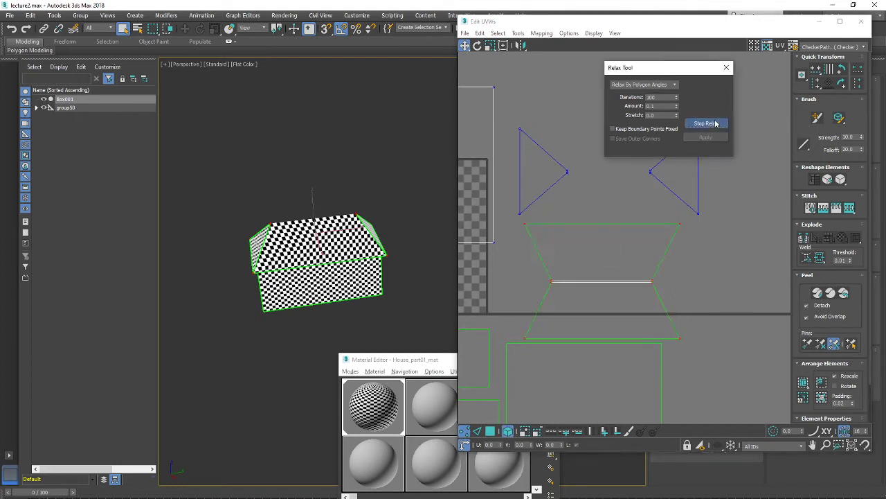
pyautogui.click(491, 433)
pyautogui.scroll(-1, 591, 259)
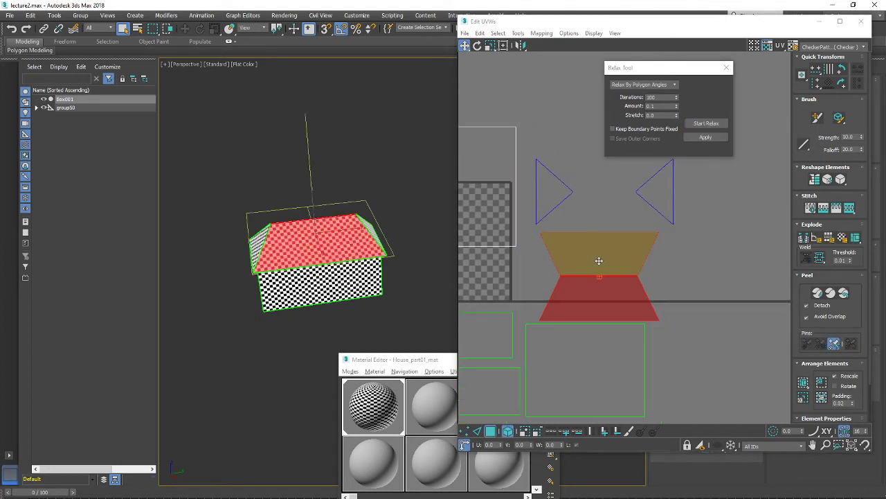
pyautogui.moveTo(600, 261); pyautogui.dragTo(613, 173)
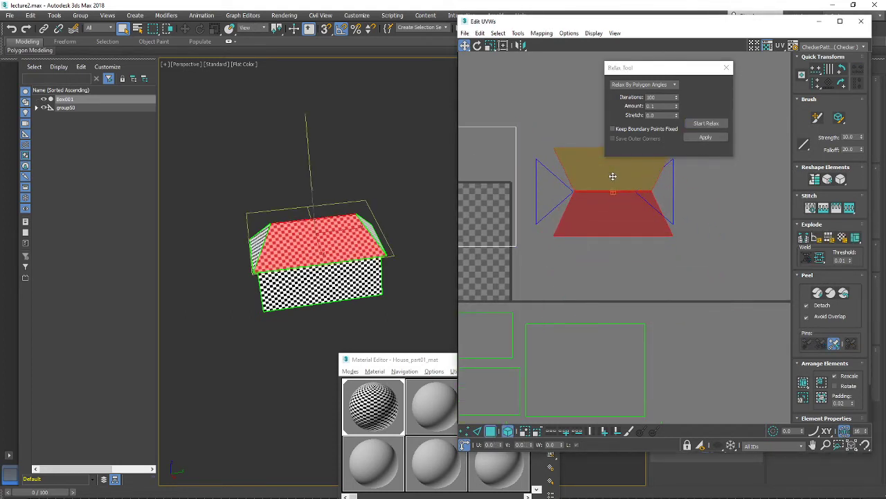
# Examine the front wall's checker pattern and the UV placement of the door's side reveal
pyautogui.scroll(-2, 610, 263)
pyautogui.keyDown('alt'); pyautogui.moveTo(374, 225); pyautogui.dragTo(283, 262, button='middle'); pyautogui.keyUp('alt')
pyautogui.scroll(6, 284, 262)
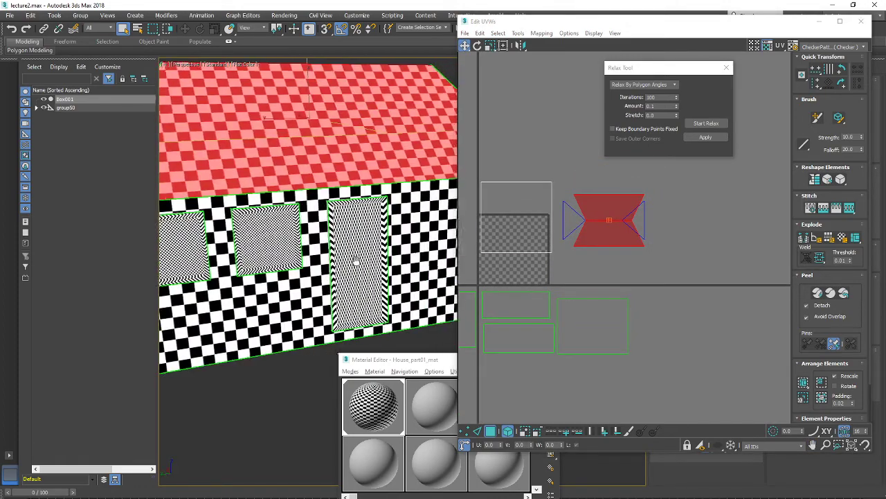
pyautogui.click(319, 253)
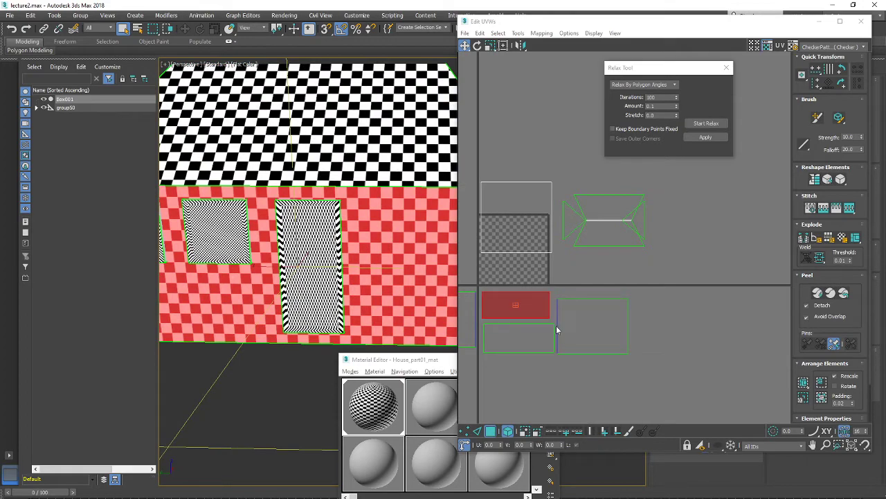
pyautogui.keyDown('alt'); pyautogui.moveTo(312, 242); pyautogui.dragTo(378, 242, button='middle'); pyautogui.keyUp('alt')
pyautogui.scroll(4, 308, 211)
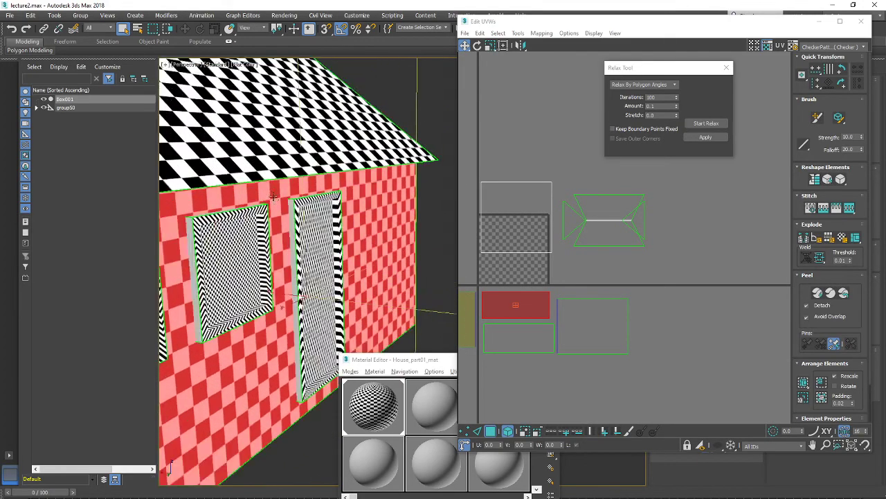
pyautogui.click(309, 210)
# Select all the roof shells and move them together outside the UV square, below the large wall shell
pyautogui.moveTo(570, 261); pyautogui.dragTo(618, 266, button='middle')
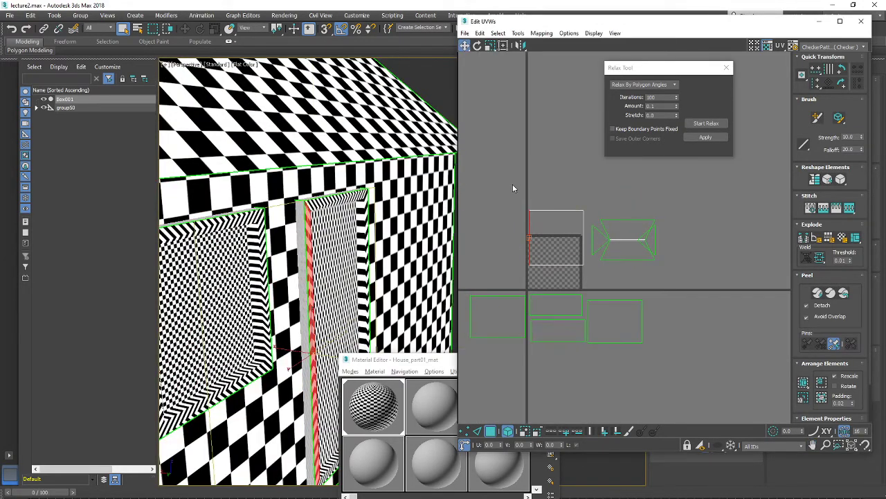
pyautogui.moveTo(513, 185); pyautogui.dragTo(587, 276)
pyautogui.click(629, 260)
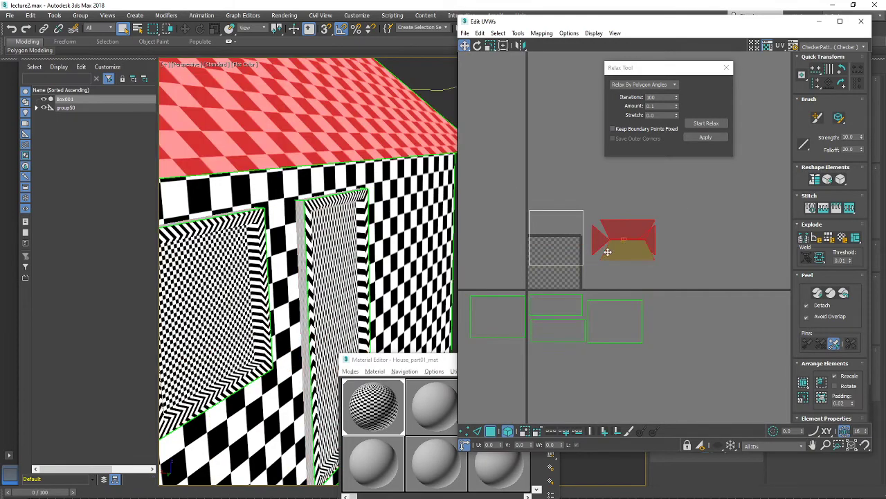
pyautogui.moveTo(623, 245); pyautogui.dragTo(499, 355)
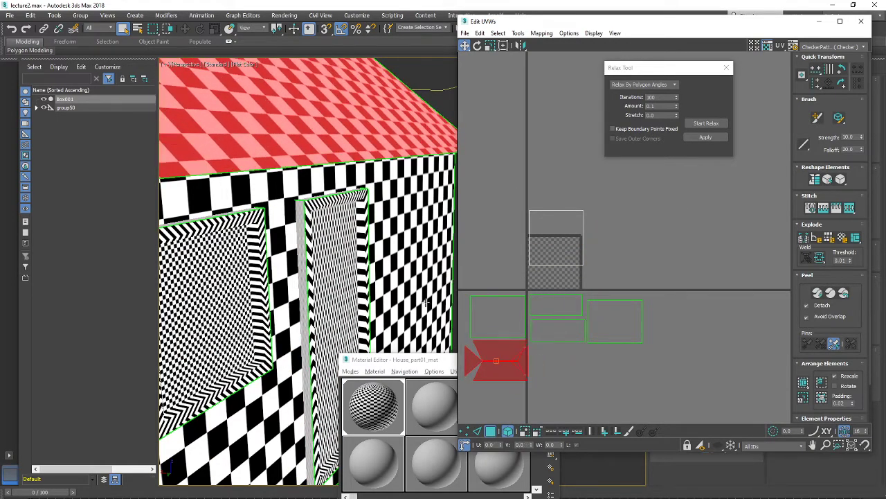
# Select the front wall and the door face to compare where they sit in the UV layout
pyautogui.scroll(-3, 391, 189)
pyautogui.scroll(5, 391, 189)
pyautogui.moveTo(391, 189); pyautogui.dragTo(355, 185, button='middle')
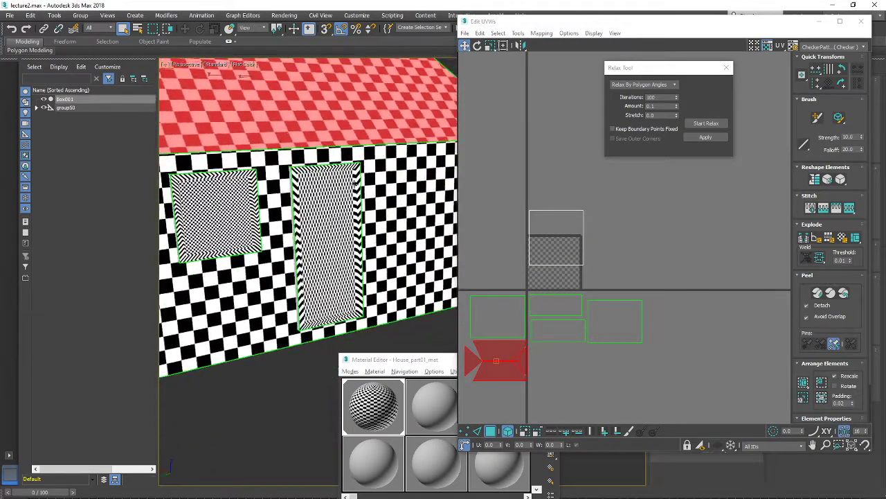
pyautogui.click(319, 210)
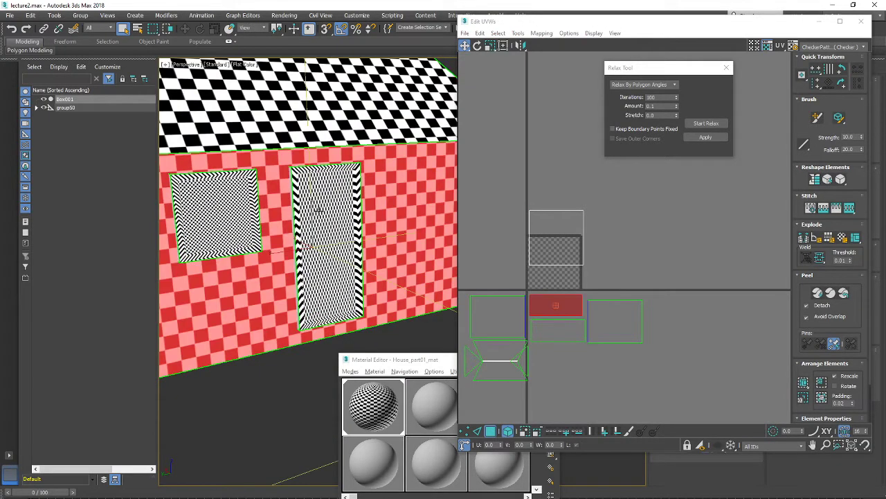
pyautogui.click(318, 210)
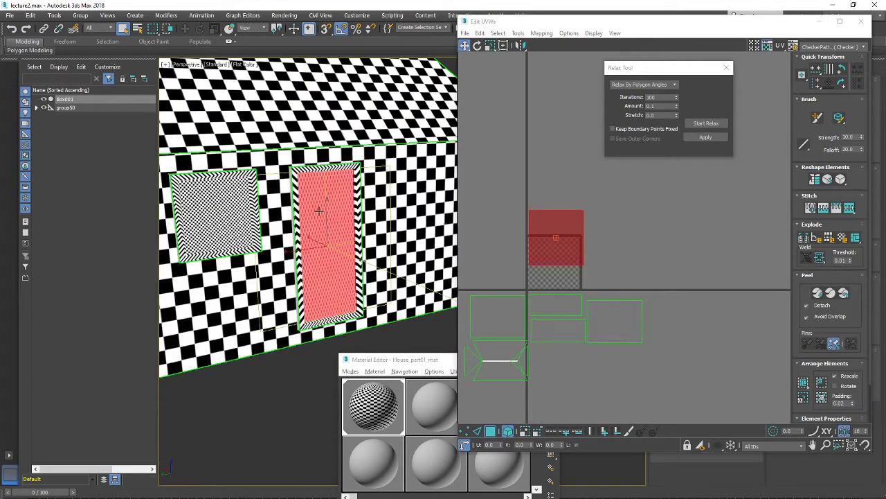
pyautogui.click(285, 200)
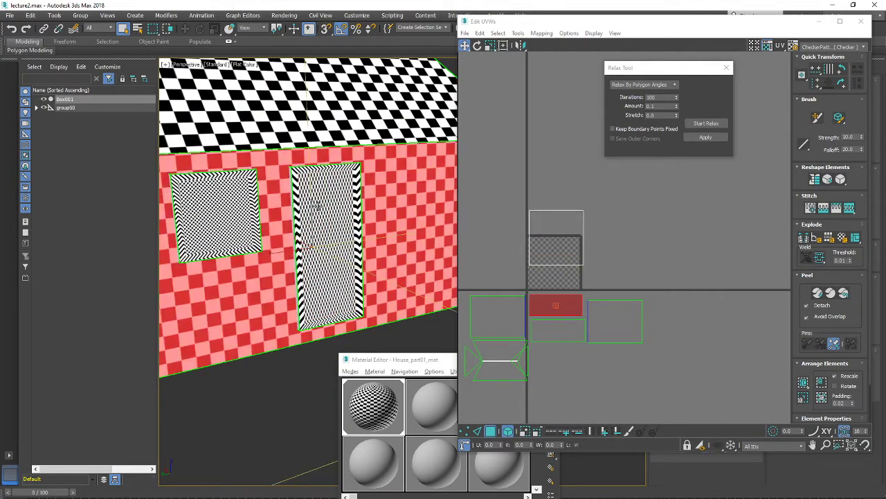
# Select the front windows, the door, the wall and the end-wall window one by one to examine their UV shells
pyautogui.scroll(-3, 235, 225)
pyautogui.moveTo(234, 221); pyautogui.dragTo(257, 223, button='middle')
pyautogui.click(253, 214)
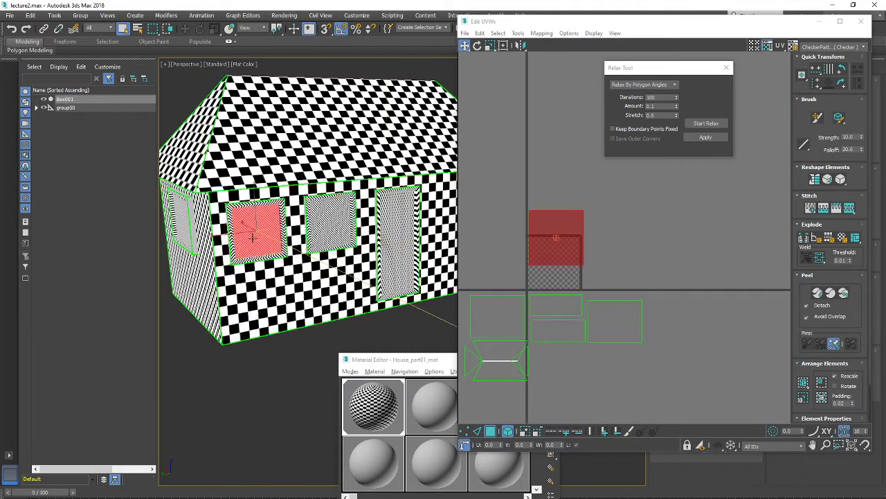
pyautogui.click(321, 211)
pyautogui.click(407, 214)
pyautogui.click(353, 287)
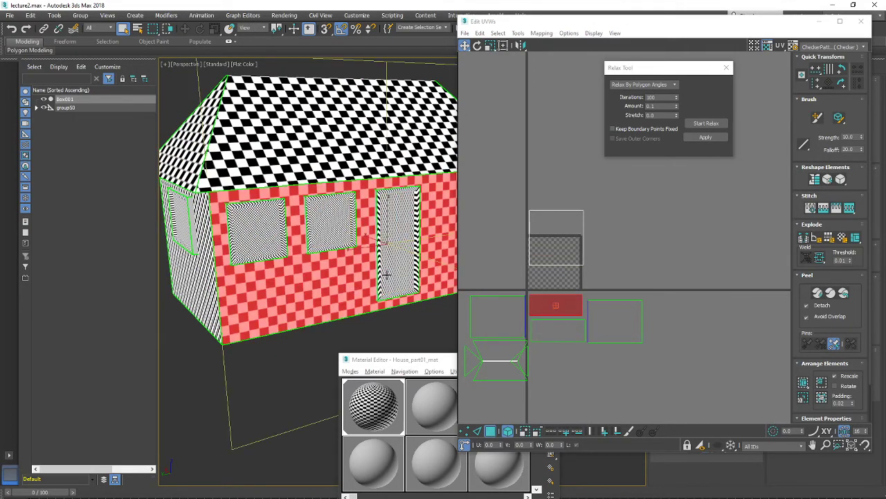
pyautogui.click(403, 237)
pyautogui.click(332, 217)
pyautogui.click(264, 220)
pyautogui.click(183, 212)
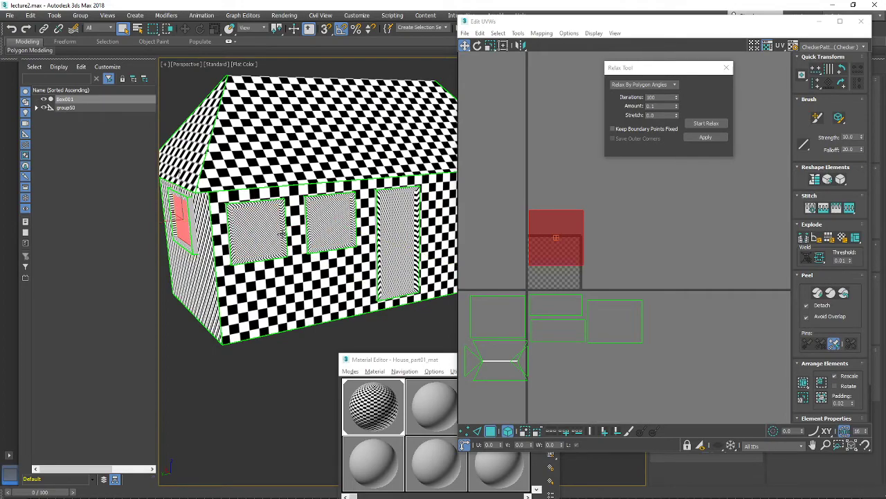
# Uncover the model behind the UV editor and turn off Ignore Backfacing for face selection
pyautogui.scroll(5, 281, 232)
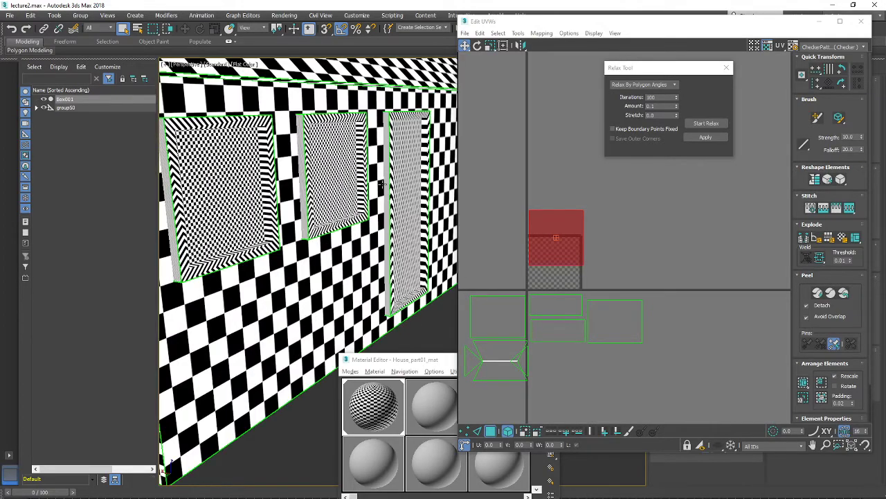
pyautogui.keyDown('alt'); pyautogui.moveTo(423, 188); pyautogui.dragTo(430, 138, button='middle'); pyautogui.keyUp('alt')
pyautogui.moveTo(556, 23); pyautogui.dragTo(333, 352)
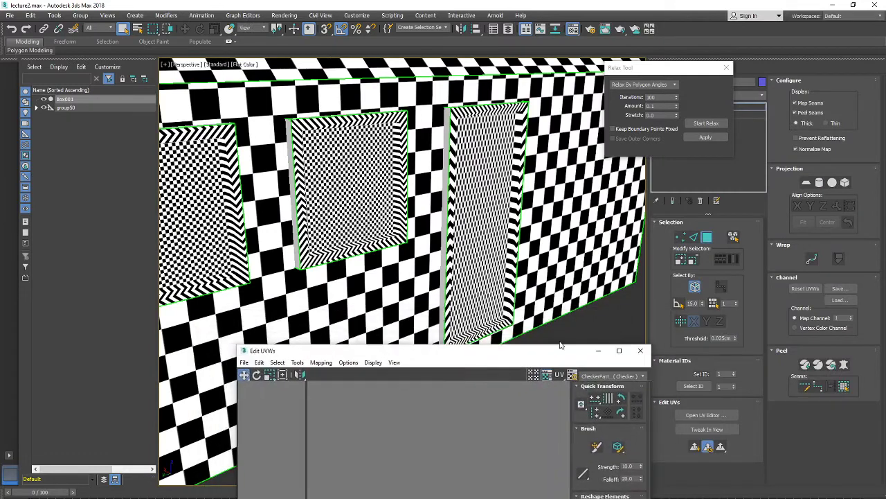
pyautogui.click(695, 286)
pyautogui.click(490, 177)
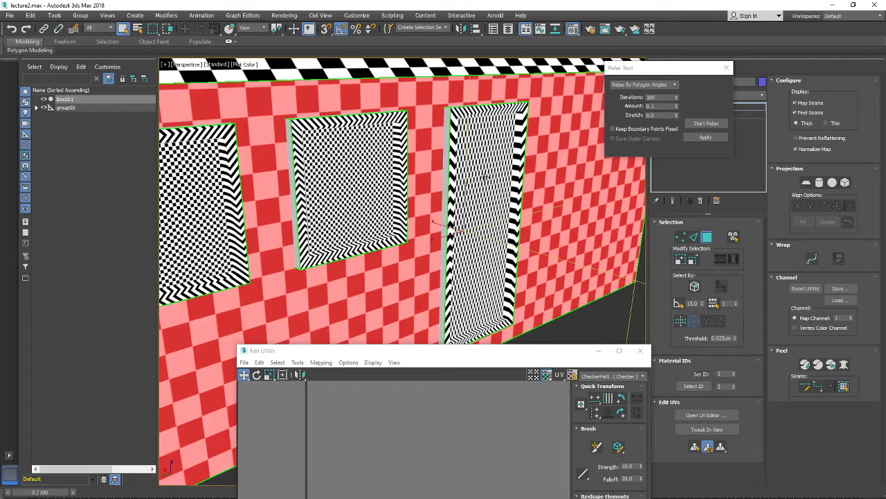
# Test face selection on the front door and windows with backfacing faces included
pyautogui.click(485, 178)
pyautogui.click(341, 167)
pyautogui.click(339, 172)
pyautogui.click(251, 184)
pyautogui.click(385, 206)
pyautogui.scroll(-6, 398, 211)
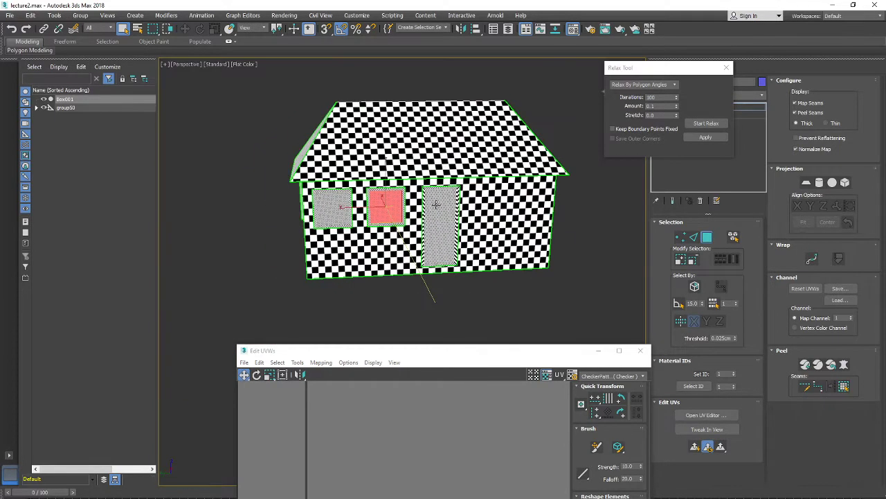
pyautogui.click(437, 205)
pyautogui.scroll(5, 456, 204)
pyautogui.scroll(-5, 473, 207)
pyautogui.scroll(5, 464, 174)
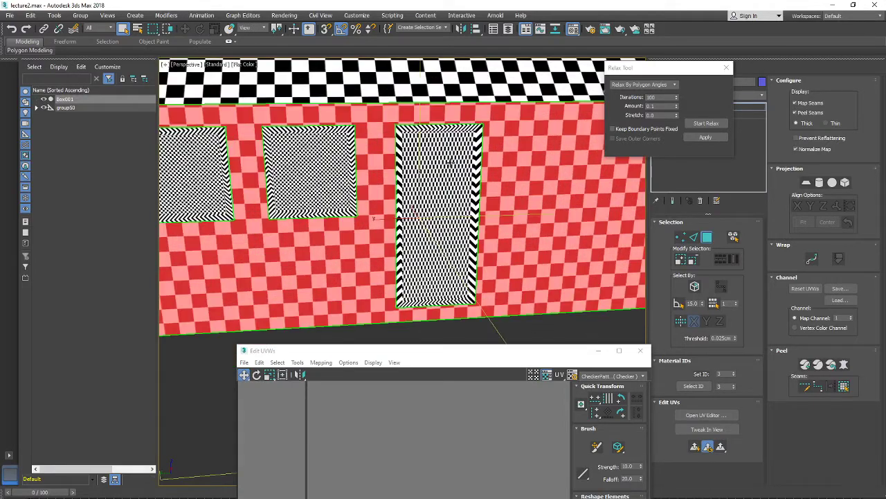
# Pick the same spot on the door repeatedly to examine how selection cycles between overlapping faces
pyautogui.click(432, 161)
pyautogui.click(505, 162)
pyautogui.click(420, 148)
pyautogui.click(483, 157)
pyautogui.click(459, 154)
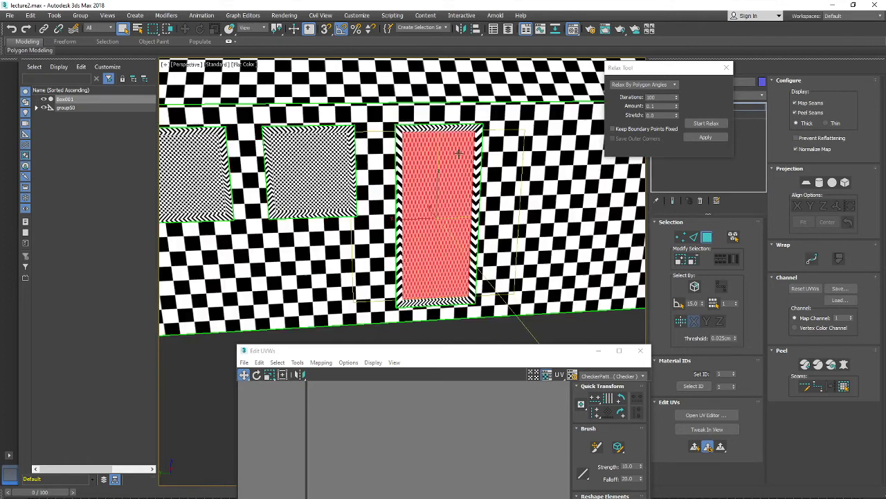
pyautogui.click(459, 154)
pyautogui.click(459, 151)
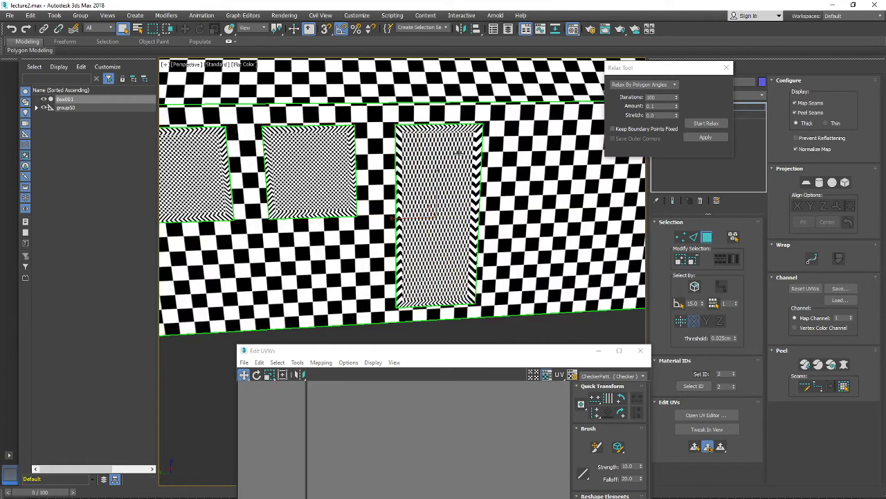
pyautogui.click(458, 154)
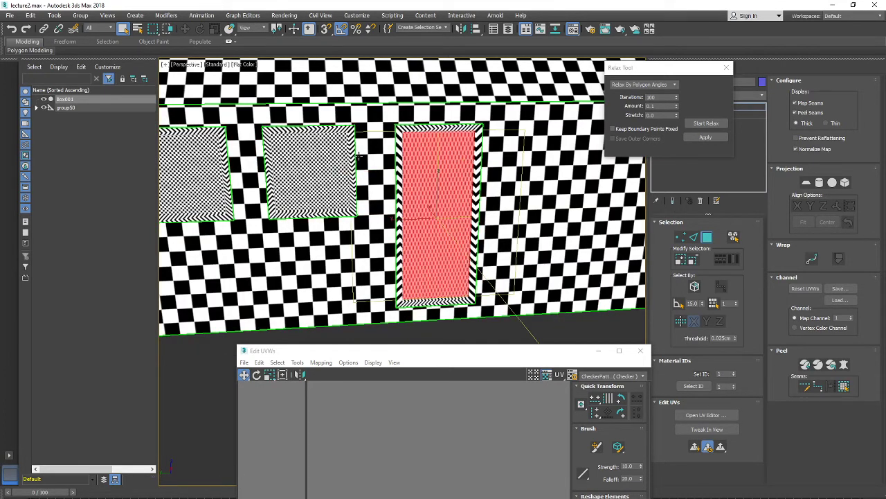
# Pick the window beside the door repeatedly until its pane is selected instead of the wall
pyautogui.click(327, 151)
pyautogui.click(326, 151)
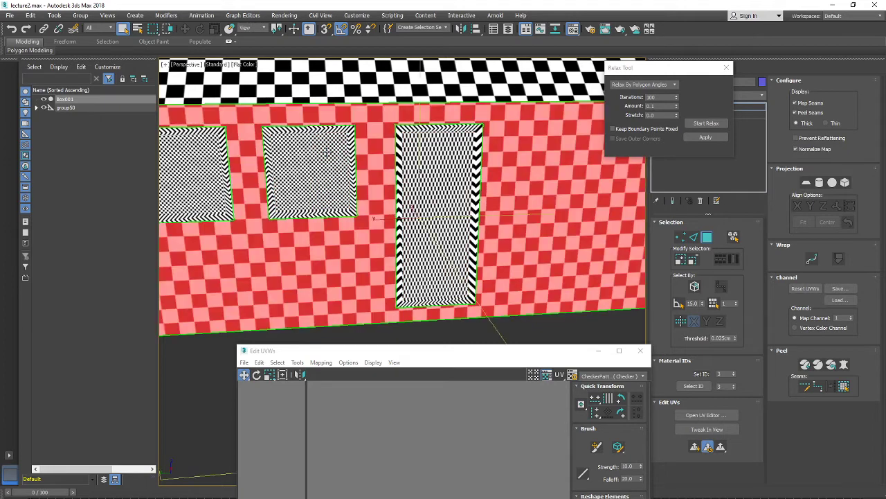
pyautogui.click(326, 151)
pyautogui.click(327, 151)
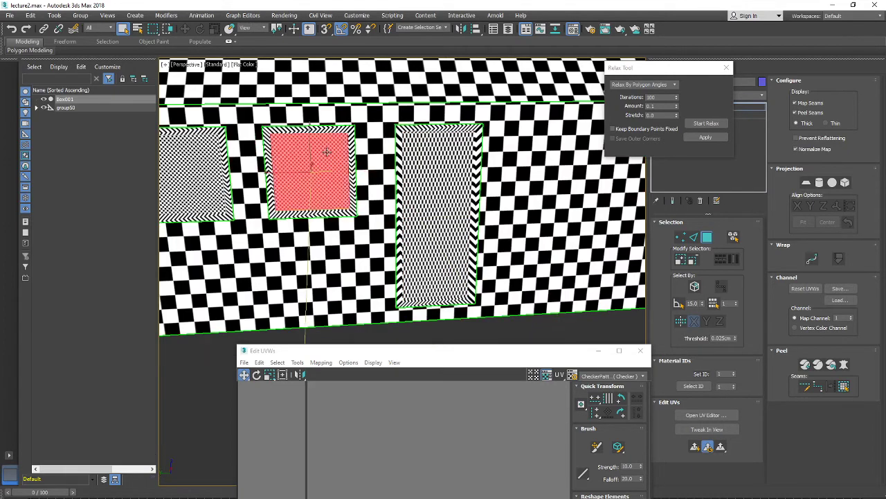
# Place the UV editor beside the model so both are visible, and select the front door face
pyautogui.moveTo(439, 355); pyautogui.dragTo(463, 49)
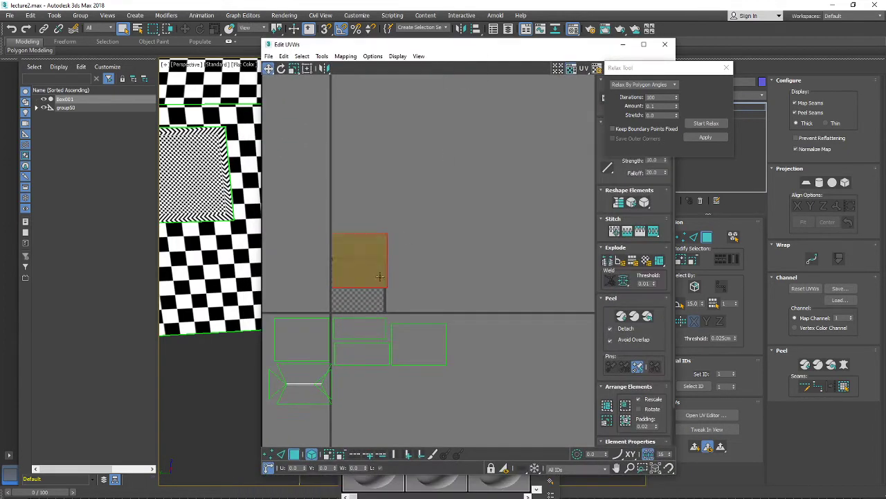
pyautogui.moveTo(390, 50); pyautogui.dragTo(698, 75)
pyautogui.scroll(-3, 381, 208)
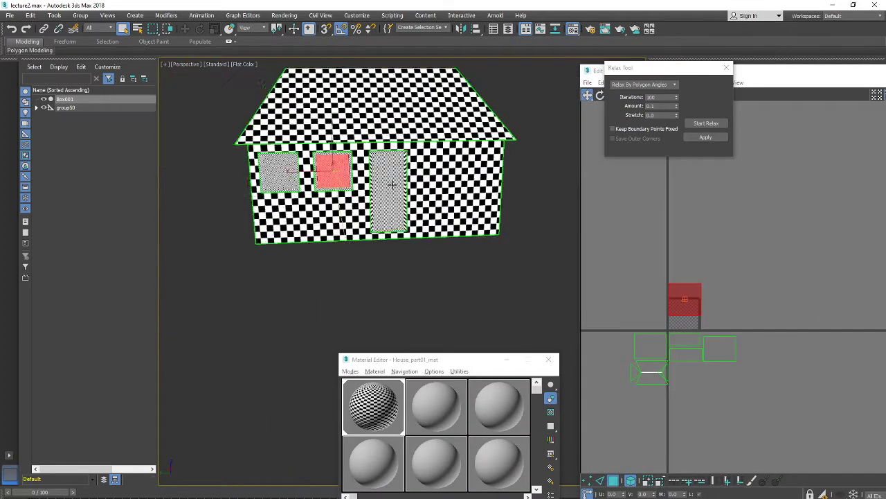
pyautogui.keyDown('alt'); pyautogui.moveTo(381, 208); pyautogui.dragTo(416, 205, button='middle'); pyautogui.keyUp('alt')
pyautogui.scroll(3, 382, 183)
pyautogui.click(392, 163)
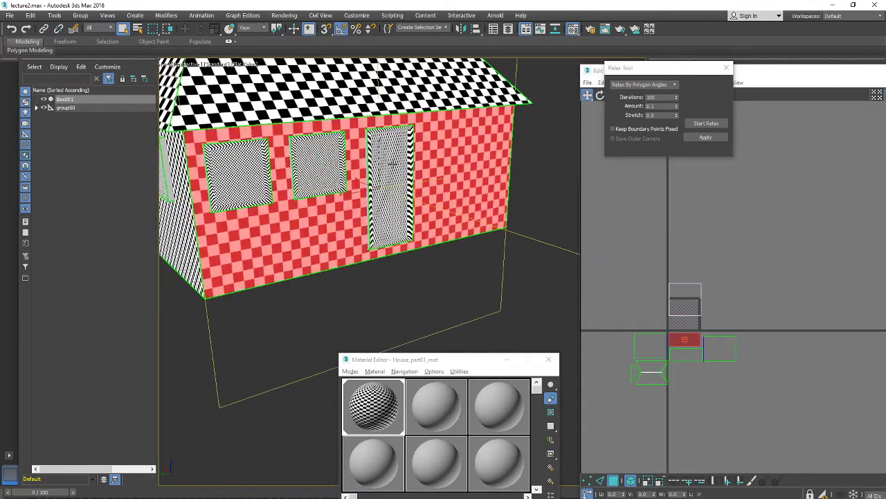
pyautogui.click(392, 163)
pyautogui.scroll(2, 682, 287)
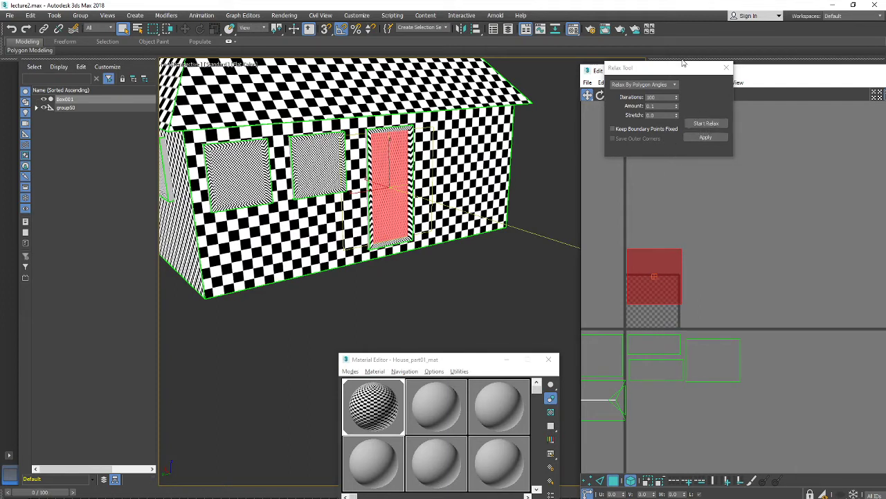
# Apply Flatten Mapping to the door face and move its shell out of the UV square, below the wall shells
pyautogui.moveTo(684, 68); pyautogui.dragTo(731, 113)
pyautogui.click(664, 83)
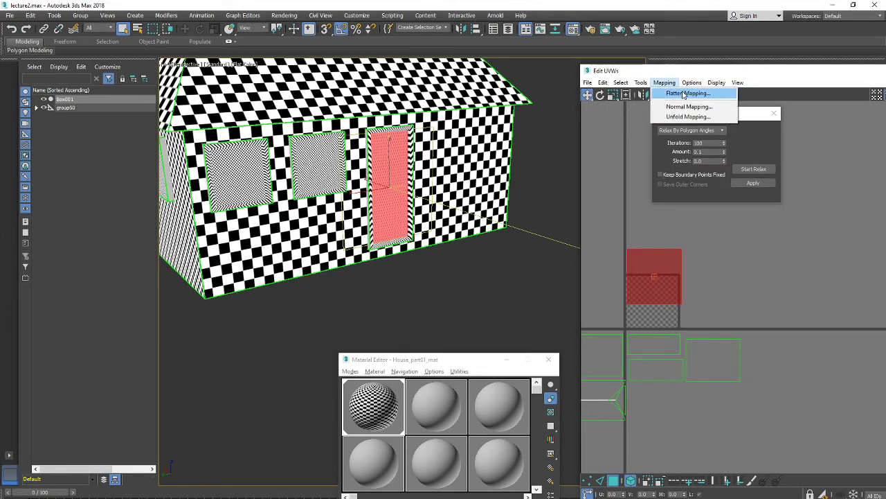
pyautogui.click(682, 92)
pyautogui.click(678, 250)
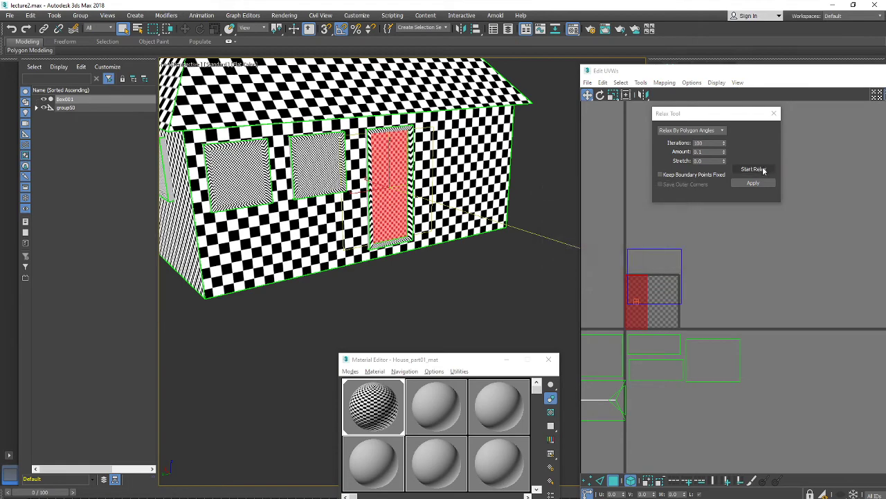
pyautogui.moveTo(653, 257); pyautogui.dragTo(666, 218, button='middle')
pyautogui.moveTo(645, 271); pyautogui.dragTo(657, 378)
# Select the four front faces of the door frame: top, both sides and the bottom edge
pyautogui.press('z')
pyautogui.click(366, 133)
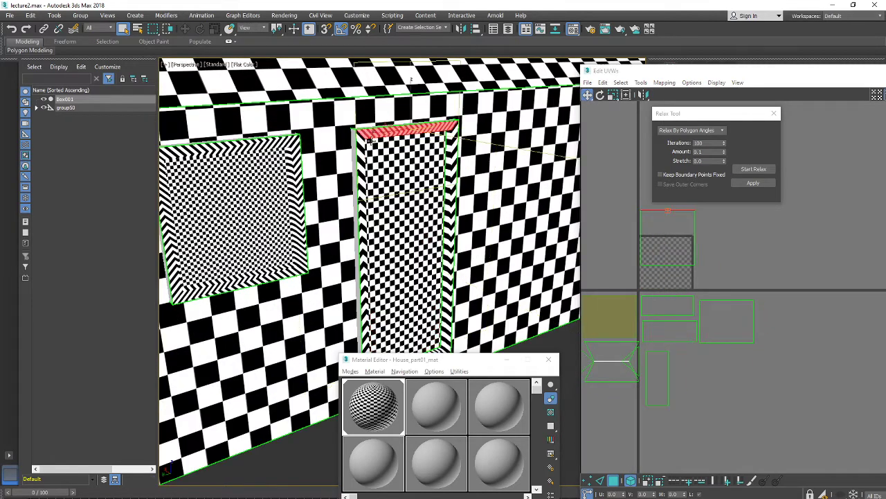
pyautogui.keyDown('alt'); pyautogui.moveTo(407, 93); pyautogui.dragTo(371, 75, button='middle'); pyautogui.keyUp('alt')
pyautogui.keyDown('ctrl'); pyautogui.click(355, 110); pyautogui.keyUp('ctrl')
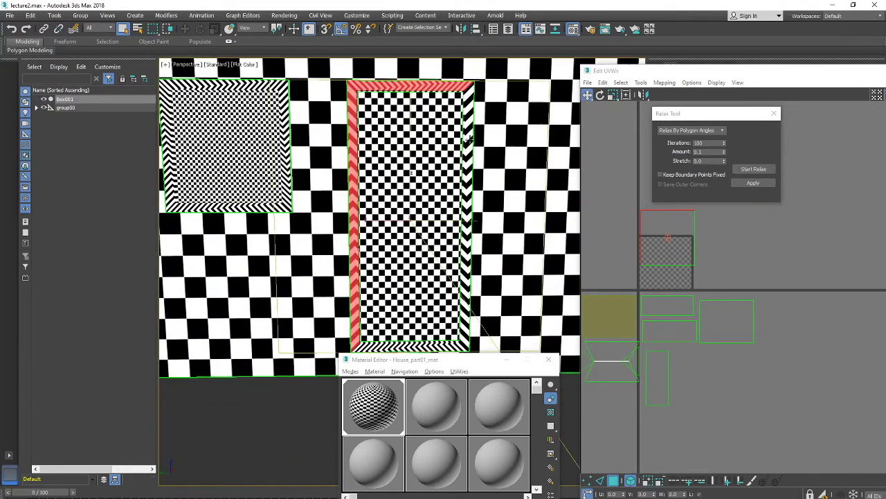
pyautogui.keyDown('ctrl'); pyautogui.click(469, 139); pyautogui.keyUp('ctrl')
pyautogui.moveTo(470, 142); pyautogui.dragTo(469, 91, button='middle')
pyautogui.keyDown('ctrl'); pyautogui.click(424, 298); pyautogui.keyUp('ctrl')
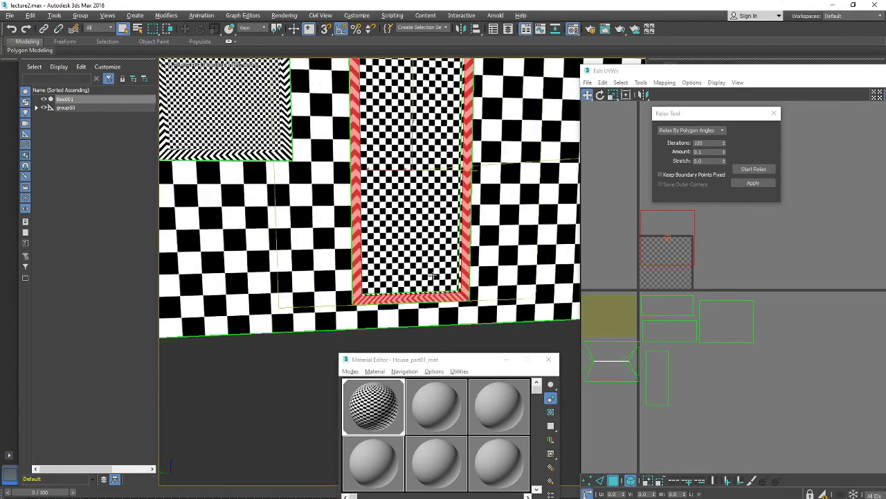
# Add the door frame's inner reveal faces and outer side faces to the selection, undoing any stray pick
pyautogui.keyDown('alt'); pyautogui.moveTo(424, 298); pyautogui.dragTo(380, 141, button='middle'); pyautogui.keyUp('alt')
pyautogui.scroll(3, 380, 141)
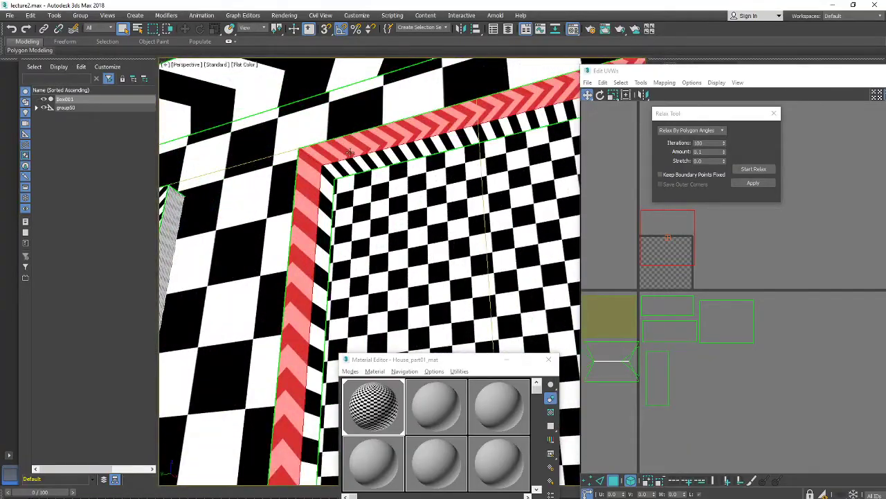
pyautogui.scroll(-4, 351, 152)
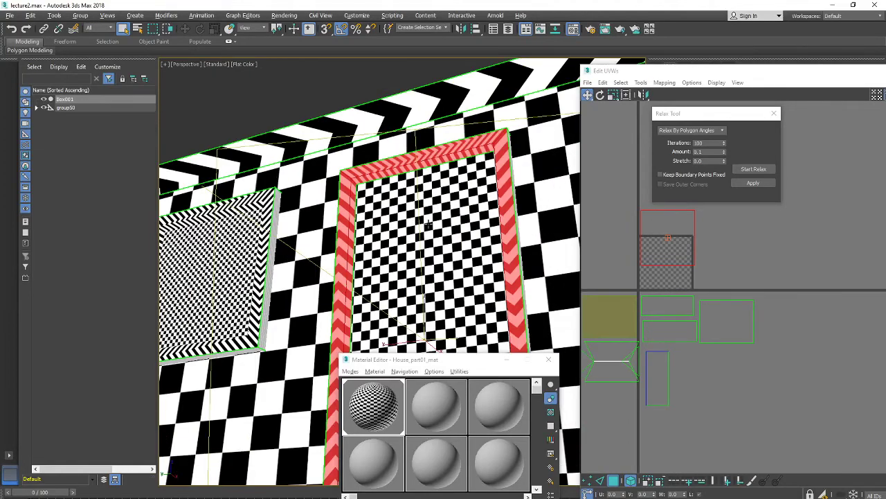
pyautogui.keyDown('alt'); pyautogui.moveTo(429, 223); pyautogui.dragTo(505, 180, button='middle'); pyautogui.keyUp('alt')
pyautogui.keyDown('ctrl'); pyautogui.click(449, 175); pyautogui.keyUp('ctrl')
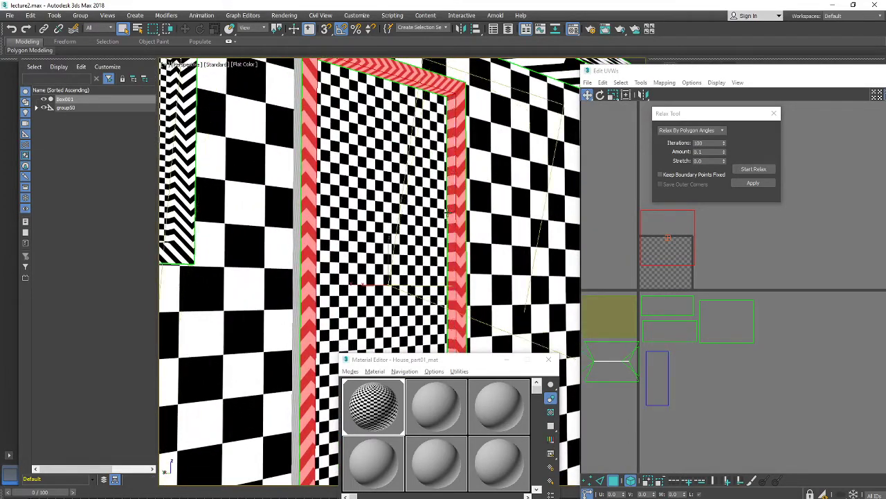
pyautogui.keyDown('alt'); pyautogui.moveTo(443, 182); pyautogui.dragTo(416, 88, button='middle'); pyautogui.keyUp('alt')
pyautogui.keyDown('ctrl'); pyautogui.click(334, 228); pyautogui.keyUp('ctrl')
pyautogui.keyDown('ctrl'); pyautogui.click(360, 169); pyautogui.keyUp('ctrl')
pyautogui.hotkey('ctrl', 'z')
pyautogui.keyDown('alt'); pyautogui.moveTo(385, 286); pyautogui.dragTo(443, 308, button='middle'); pyautogui.keyUp('alt')
pyautogui.scroll(-4, 701, 299)
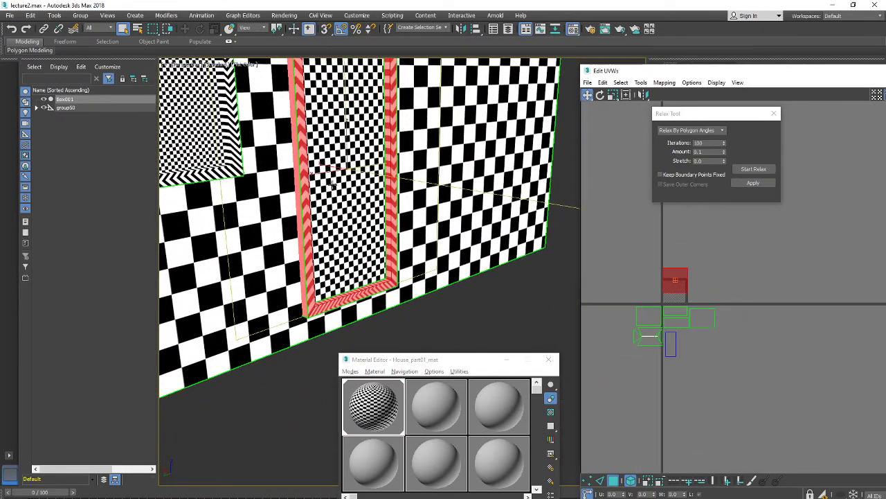
pyautogui.moveTo(347, 133); pyautogui.dragTo(353, 182, button='middle')
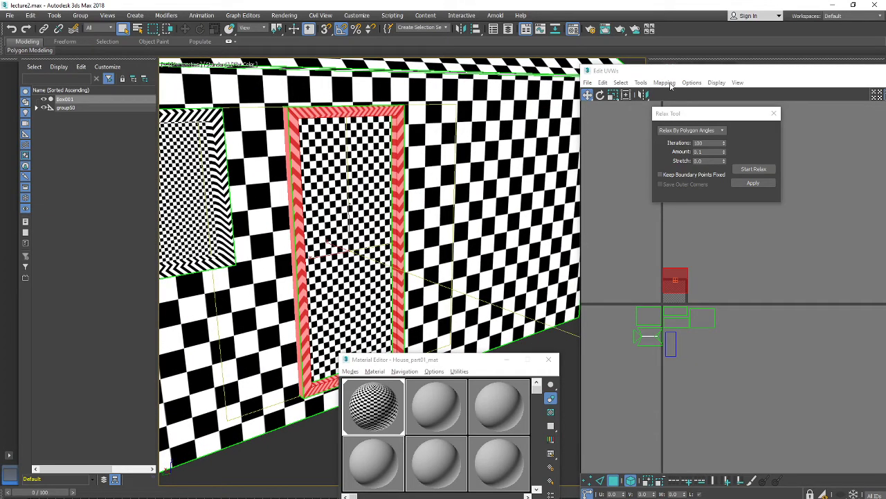
# Apply Flatten Mapping to the selected door frame faces and move the resulting shells out to the left of the UV square
pyautogui.click(666, 83)
pyautogui.click(683, 94)
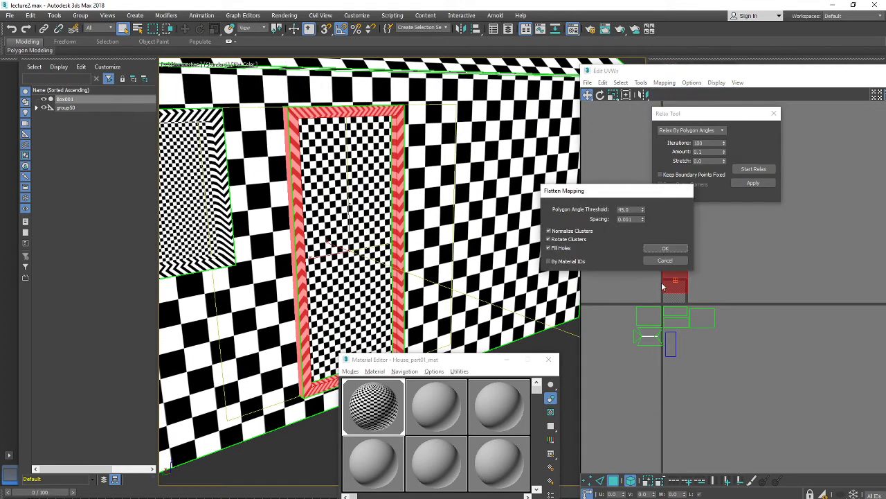
pyautogui.click(669, 248)
pyautogui.scroll(3, 670, 303)
pyautogui.scroll(-1, 669, 300)
pyautogui.moveTo(669, 300); pyautogui.dragTo(719, 314, button='middle')
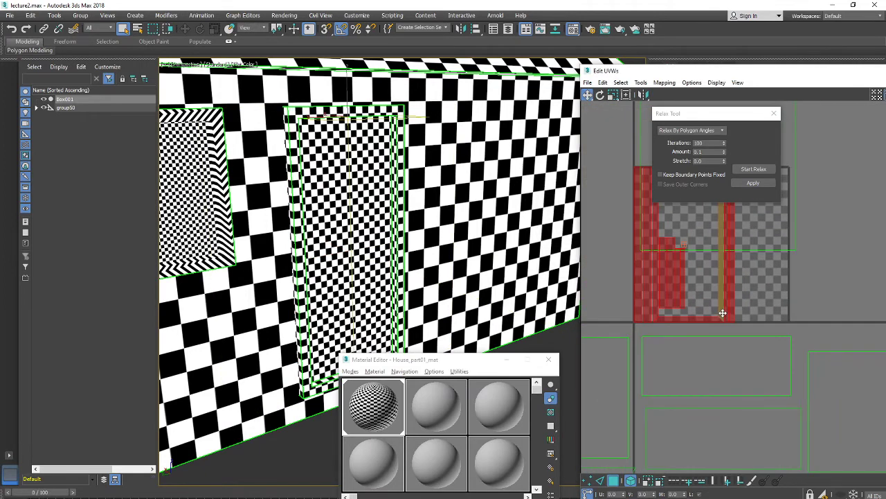
pyautogui.moveTo(722, 311); pyautogui.dragTo(627, 302)
pyautogui.scroll(-1, 627, 301)
pyautogui.moveTo(628, 298); pyautogui.dragTo(706, 310, button='middle')
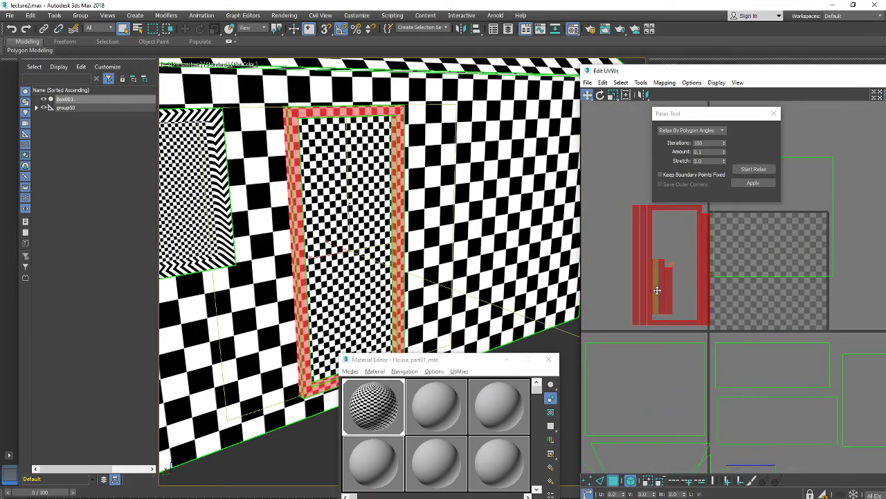
pyautogui.moveTo(655, 289)
pyautogui.mouseDown()
pyautogui.moveTo(643, 297)
pyautogui.moveTo(643, 286)
pyautogui.mouseUp()
pyautogui.scroll(-1, 644, 286)
pyautogui.scroll(1, 630, 233)
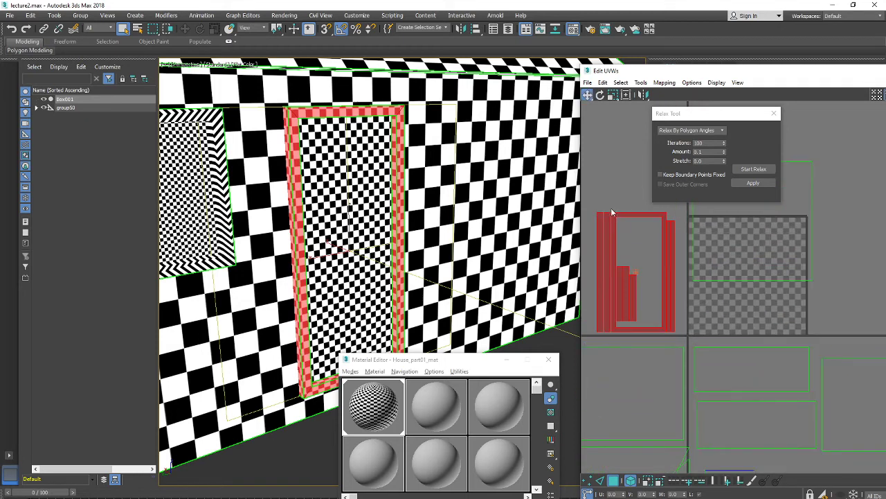
# Pull the door frame's front ring shell and the short strips inside it away from the long side strips
pyautogui.click(664, 328)
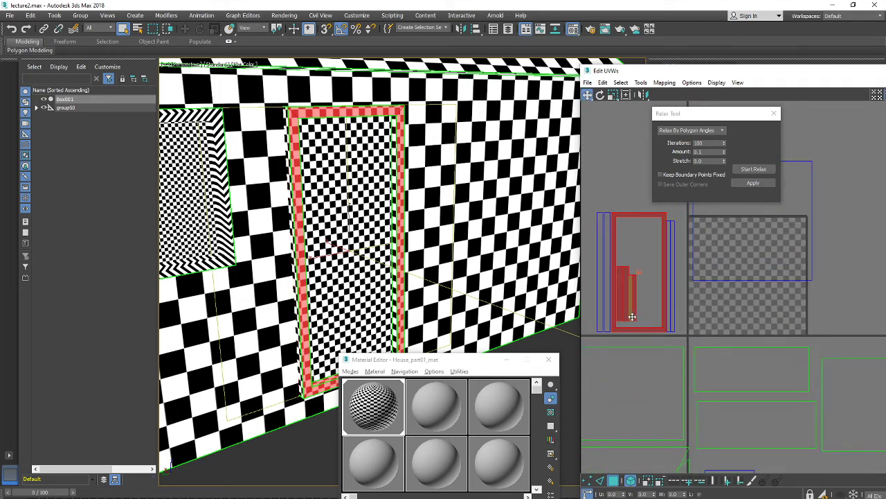
pyautogui.scroll(-3, 643, 311)
pyautogui.moveTo(704, 318); pyautogui.dragTo(660, 318)
pyautogui.scroll(3, 691, 321)
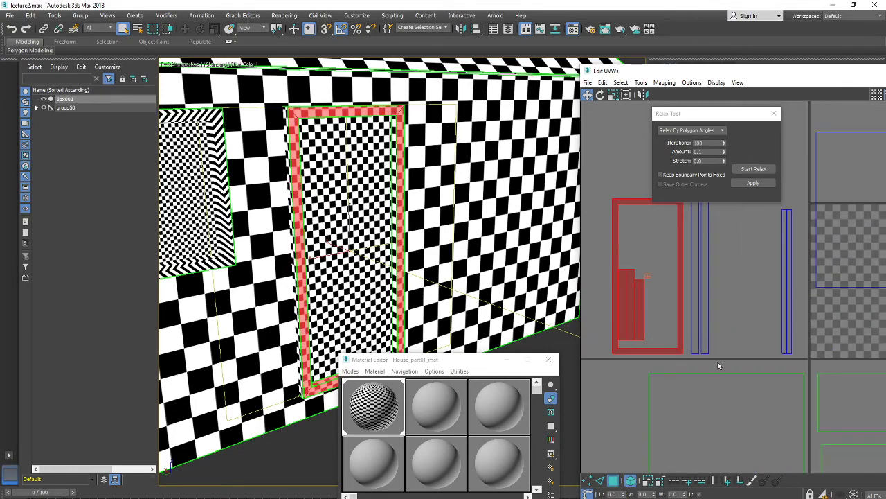
# Gather the door frame's long strips side by side, and move the short strips out of the ring next to them
pyautogui.click(696, 321)
pyautogui.keyDown('alt'); pyautogui.moveTo(362, 180); pyautogui.dragTo(348, 220, button='middle'); pyautogui.keyUp('alt')
pyautogui.click(705, 273)
pyautogui.keyDown('ctrl'); pyautogui.click(698, 277); pyautogui.keyUp('ctrl')
pyautogui.keyDown('ctrl'); pyautogui.moveTo(760, 264); pyautogui.dragTo(717, 293); pyautogui.keyUp('ctrl')
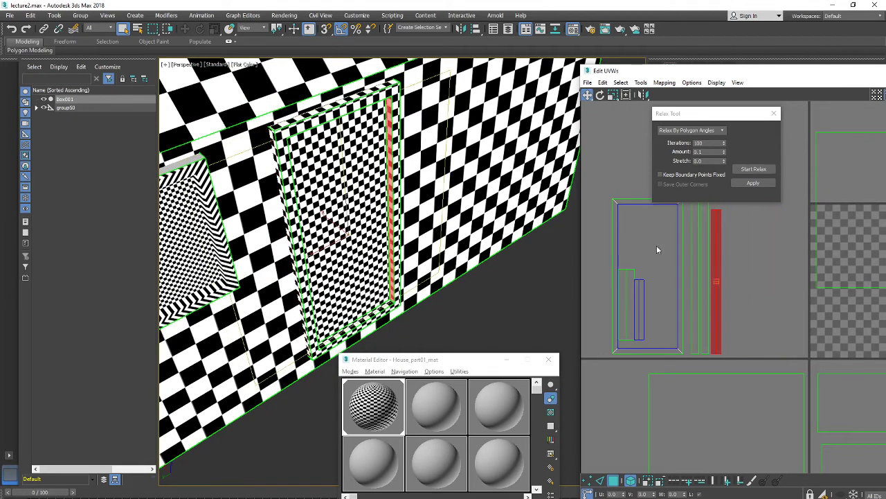
pyautogui.moveTo(640, 326); pyautogui.dragTo(626, 340)
pyautogui.moveTo(649, 254); pyautogui.dragTo(623, 337)
pyautogui.moveTo(625, 333); pyautogui.dragTo(730, 339)
# Move all the door frame shells together below the wall shells, beside the door shell
pyautogui.scroll(-3, 730, 340)
pyautogui.moveTo(693, 308); pyautogui.dragTo(663, 311, button='middle')
pyautogui.moveTo(659, 305); pyautogui.dragTo(716, 346)
pyautogui.moveTo(715, 346); pyautogui.dragTo(679, 270, button='middle')
pyautogui.moveTo(664, 267); pyautogui.dragTo(761, 378)
pyautogui.keyDown('alt'); pyautogui.moveTo(406, 167); pyautogui.dragTo(372, 147, button='middle'); pyautogui.keyUp('alt')
pyautogui.moveTo(702, 271); pyautogui.dragTo(688, 344, button='middle')
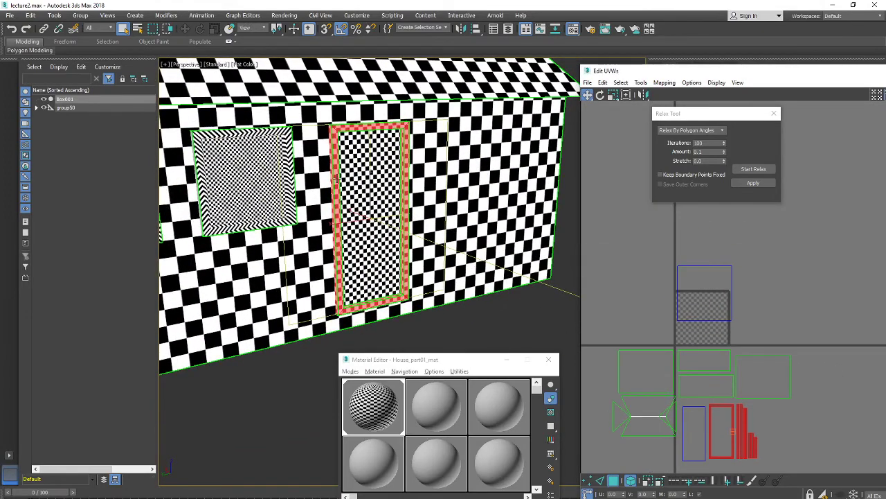
# Try picking the pane of the window beside the door together with the front wall, and remove the pane from the selection
pyautogui.moveTo(359, 172); pyautogui.dragTo(473, 193, button='middle')
pyautogui.click(364, 169)
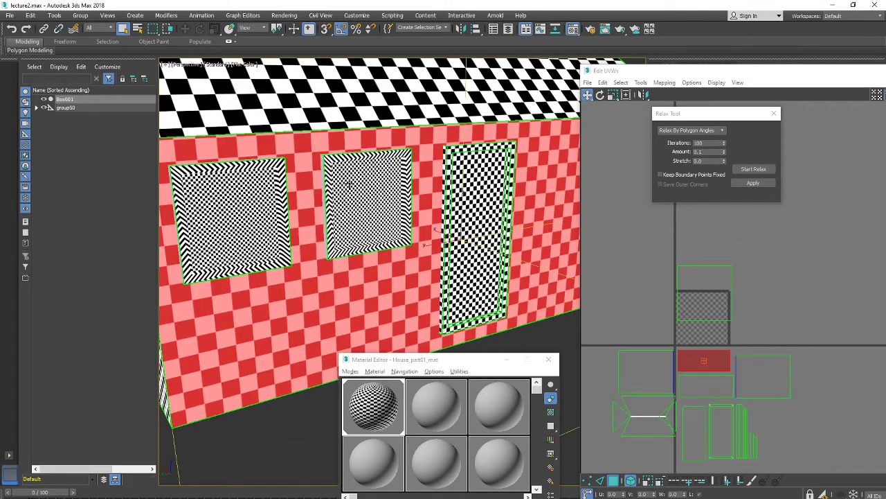
pyautogui.click(350, 183)
pyautogui.keyDown('ctrl'); pyautogui.click(229, 325); pyautogui.keyUp('ctrl')
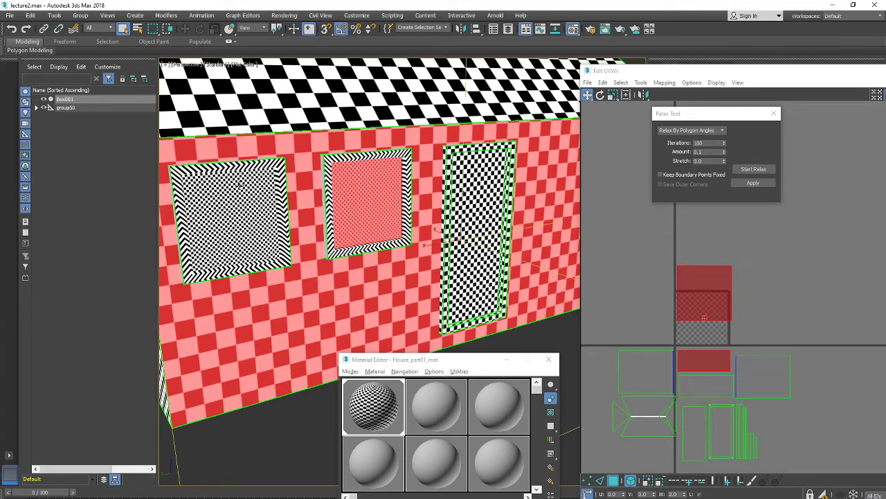
pyautogui.keyDown('alt'); pyautogui.click(365, 209); pyautogui.keyUp('alt')
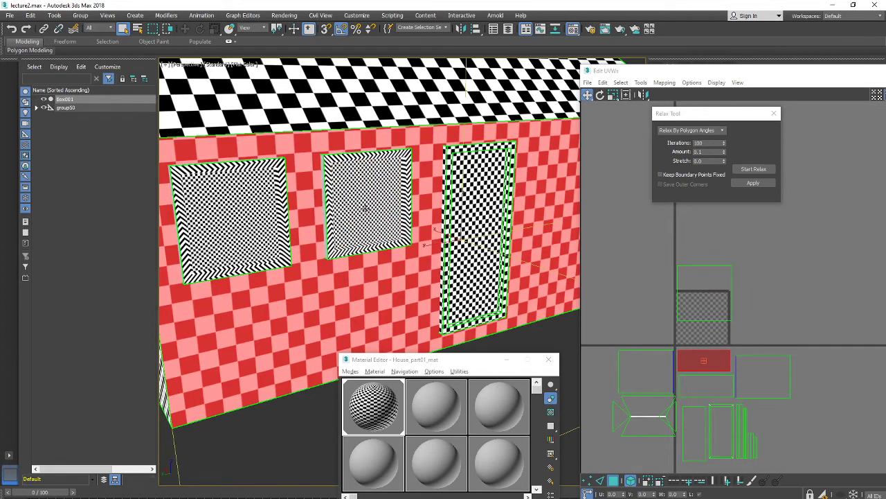
# Select the pane of the window beside the door, apply Flatten Mapping and move its shell right of the door frame strips
pyautogui.click(708, 313)
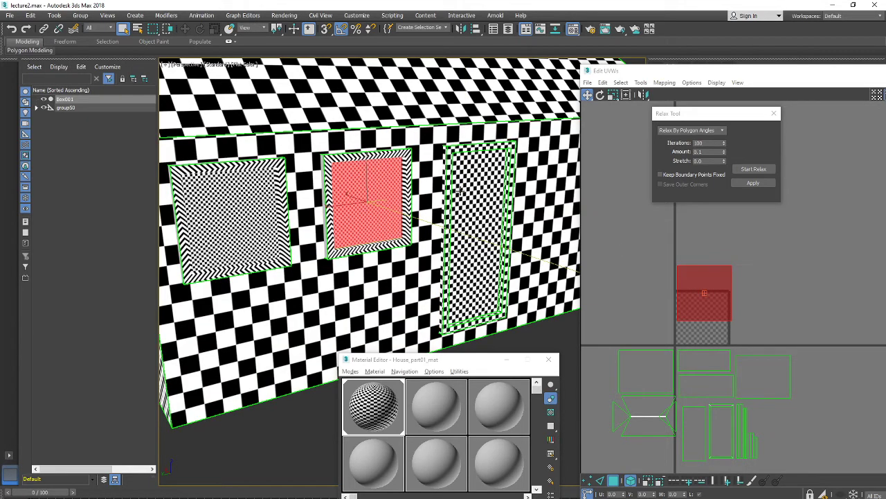
pyautogui.click(754, 169)
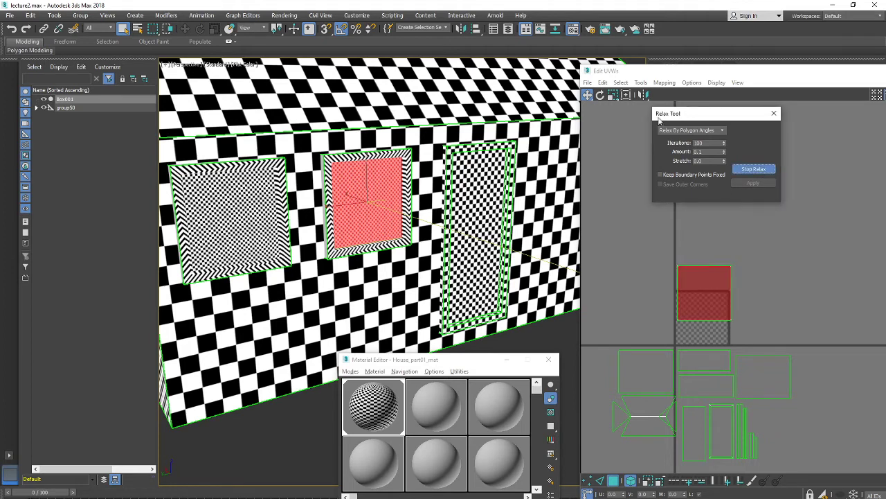
pyautogui.click(665, 82)
pyautogui.click(672, 95)
pyautogui.click(644, 263)
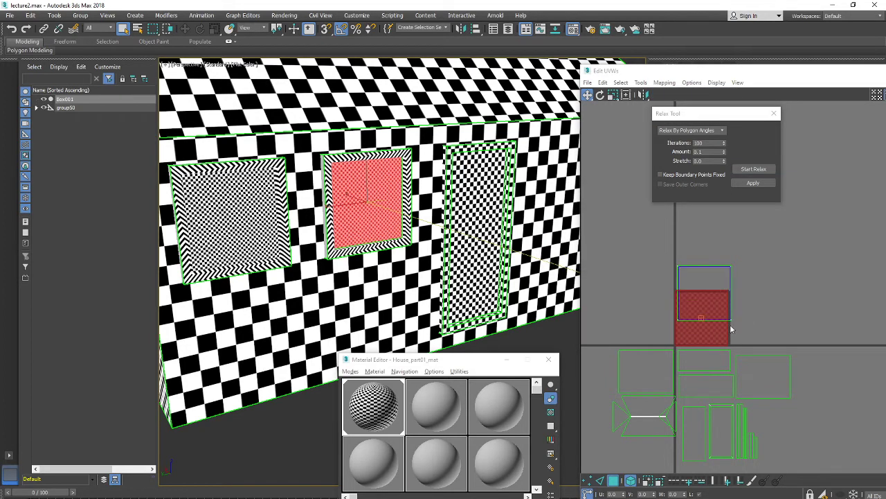
pyautogui.moveTo(731, 329); pyautogui.dragTo(719, 281, button='middle')
pyautogui.moveTo(709, 276); pyautogui.dragTo(803, 402)
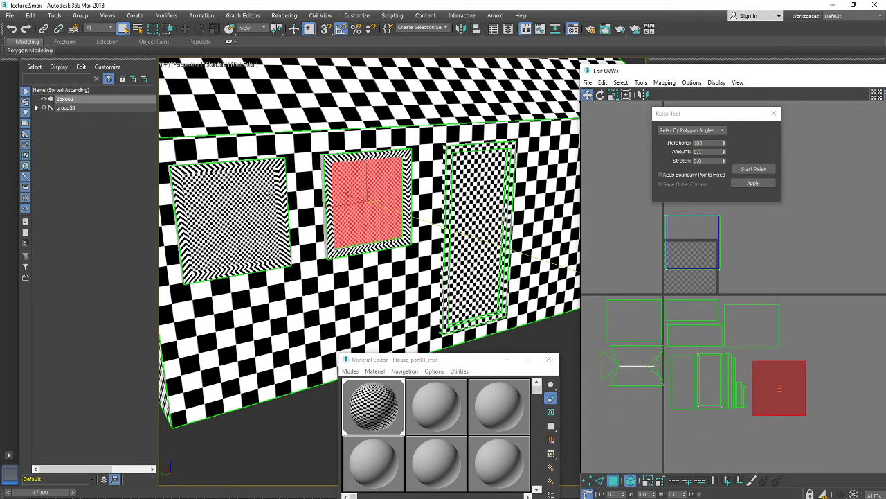
# Apply Flatten Mapping to the other front window's pane and move its shell to the right end of the wall shell row
pyautogui.click(269, 194)
pyautogui.click(269, 193)
pyautogui.moveTo(269, 194); pyautogui.dragTo(320, 188, button='middle')
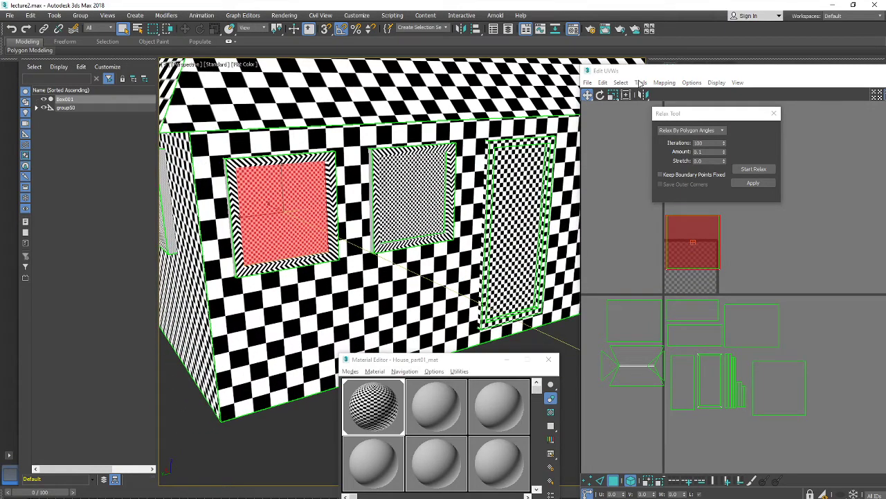
pyautogui.click(640, 83)
pyautogui.click(665, 83)
pyautogui.click(684, 94)
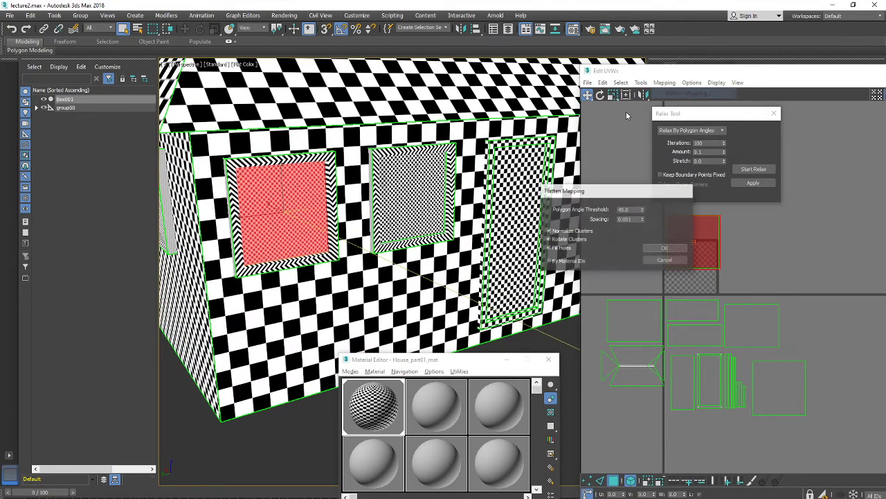
pyautogui.click(663, 247)
pyautogui.moveTo(728, 260); pyautogui.dragTo(703, 252, button='middle')
pyautogui.moveTo(685, 253); pyautogui.dragTo(811, 311)
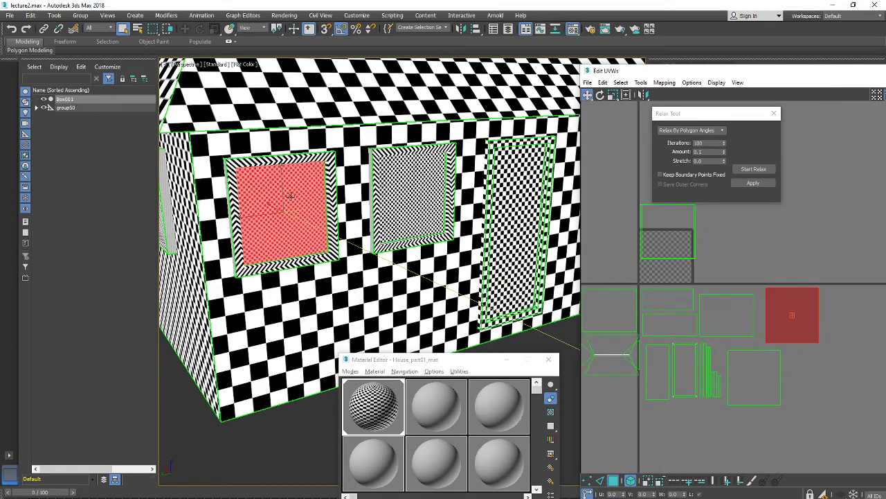
# Apply Flatten Mapping to the gable wall's window pane and move its shell to the right of the first pane's shell
pyautogui.keyDown('alt'); pyautogui.moveTo(289, 196); pyautogui.dragTo(443, 226, button='middle'); pyautogui.keyUp('alt')
pyautogui.click(453, 229)
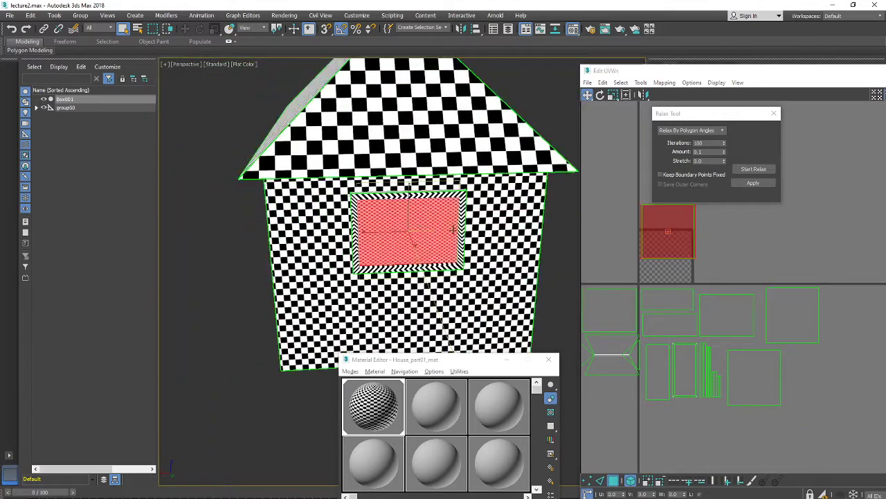
pyautogui.click(664, 82)
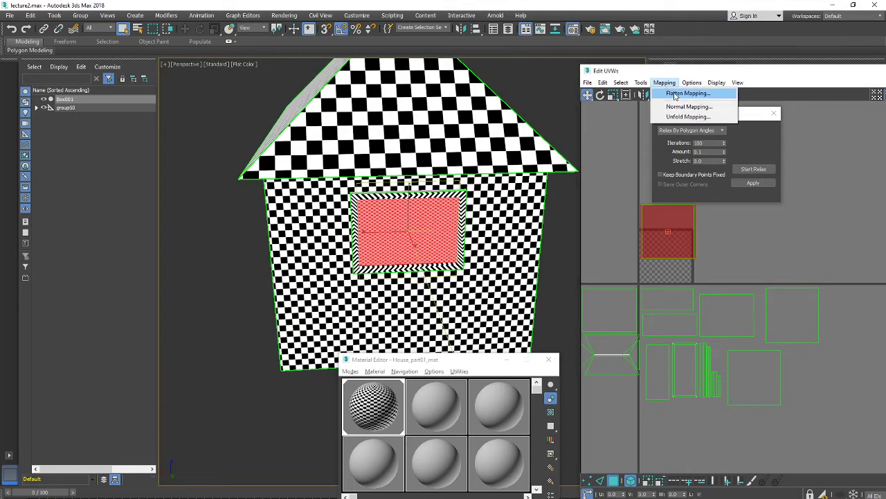
pyautogui.click(687, 90)
pyautogui.press('Return')
pyautogui.moveTo(628, 251); pyautogui.dragTo(739, 340)
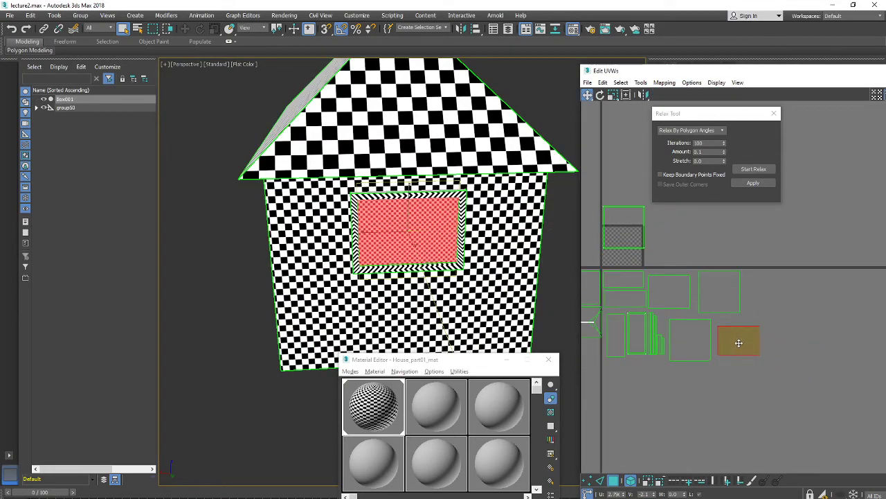
pyautogui.moveTo(613, 291); pyautogui.dragTo(618, 294, button='middle')
# Select all four front frame faces of the window beside the door
pyautogui.keyDown('alt'); pyautogui.moveTo(346, 208); pyautogui.dragTo(400, 187, button='middle'); pyautogui.keyUp('alt')
pyautogui.click(392, 195)
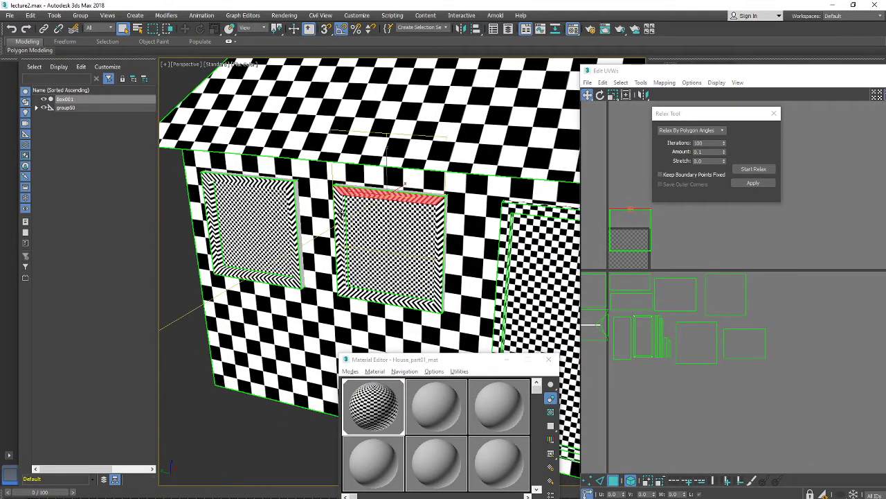
pyautogui.keyDown('ctrl'); pyautogui.click(340, 209); pyautogui.keyUp('ctrl')
pyautogui.keyDown('ctrl'); pyautogui.click(388, 299); pyautogui.keyUp('ctrl')
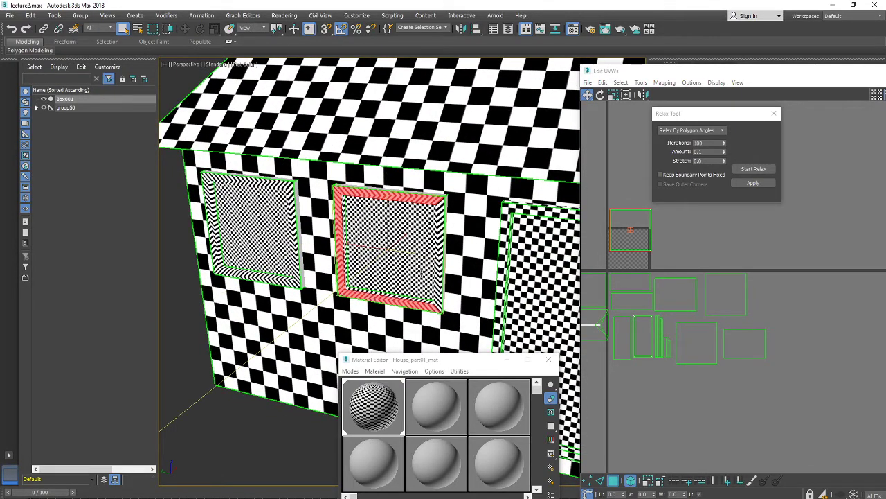
pyautogui.keyDown('ctrl'); pyautogui.click(438, 277); pyautogui.keyUp('ctrl')
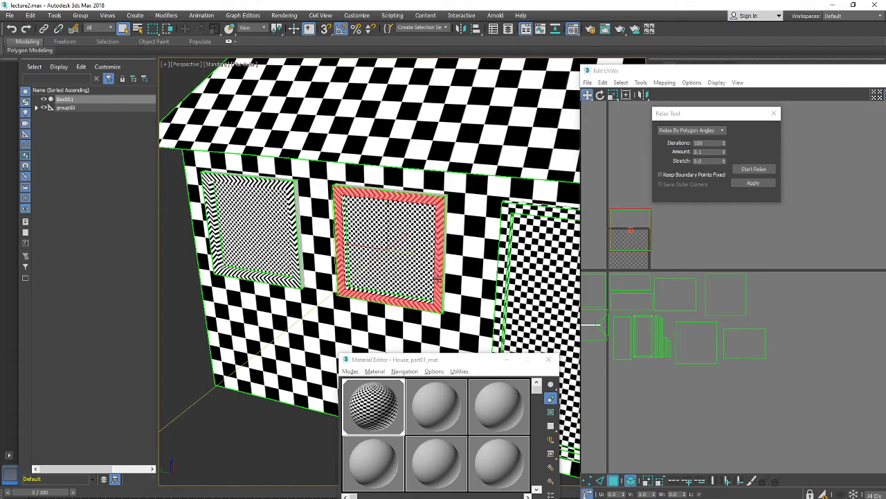
pyautogui.keyDown('alt'); pyautogui.moveTo(404, 278); pyautogui.dragTo(459, 185, button='middle'); pyautogui.keyUp('alt')
pyautogui.keyDown('alt'); pyautogui.moveTo(459, 132); pyautogui.dragTo(401, 185, button='middle'); pyautogui.keyUp('alt')
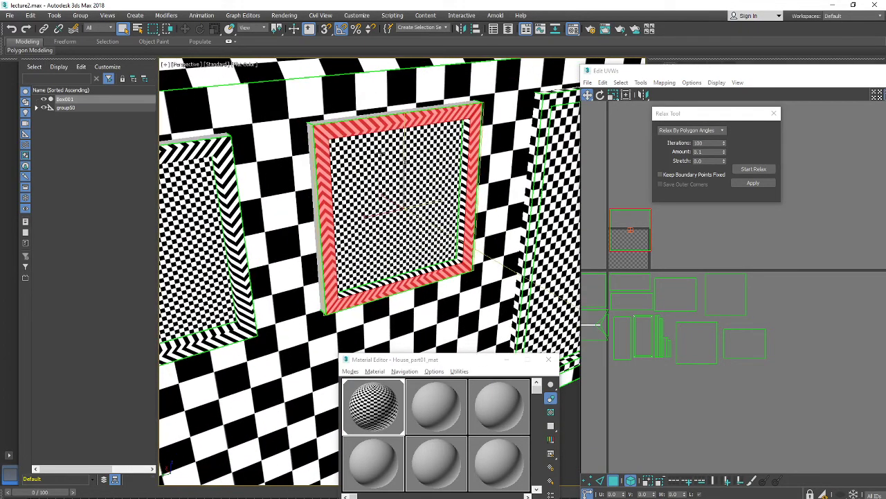
# Reselect the four front frame faces of the window beside the door and grow the selection to include the frame's side faces
pyautogui.click(322, 153)
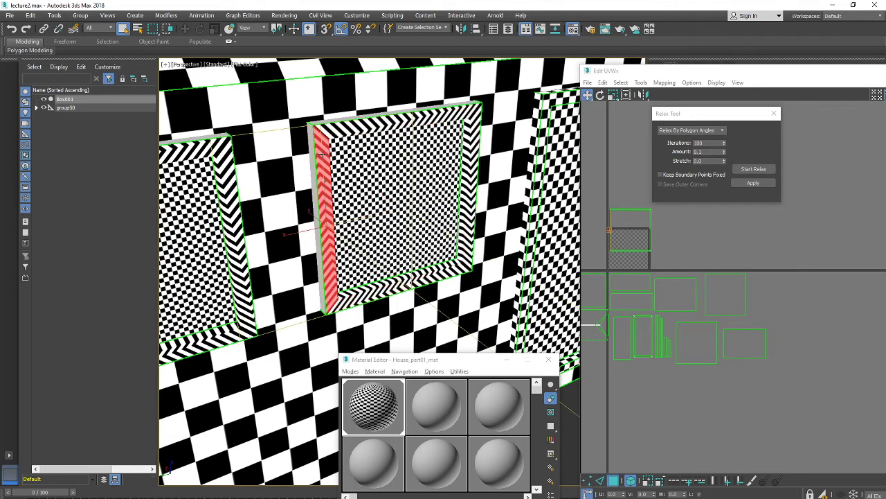
pyautogui.keyDown('ctrl'); pyautogui.click(347, 123); pyautogui.keyUp('ctrl')
pyautogui.keyDown('ctrl'); pyautogui.click(473, 137); pyautogui.keyUp('ctrl')
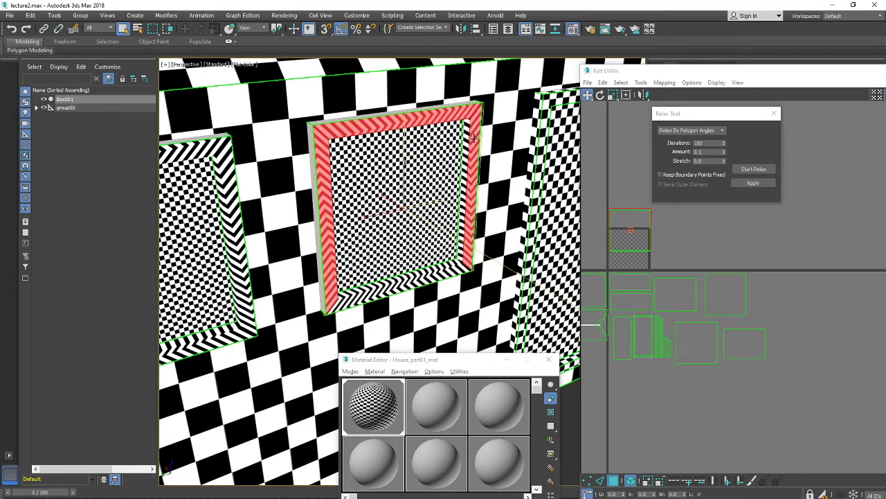
pyautogui.keyDown('ctrl'); pyautogui.click(394, 289); pyautogui.keyUp('ctrl')
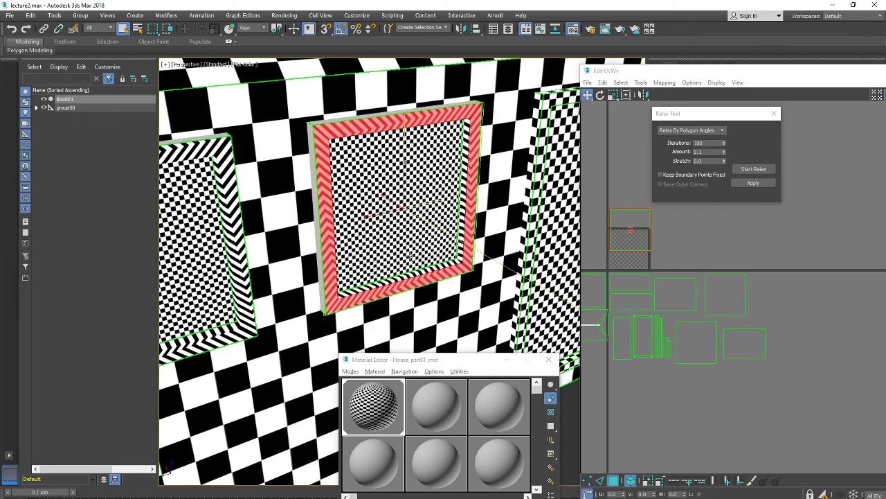
pyautogui.keyDown('alt'); pyautogui.moveTo(410, 255); pyautogui.dragTo(433, 252, button='middle'); pyautogui.keyUp('alt')
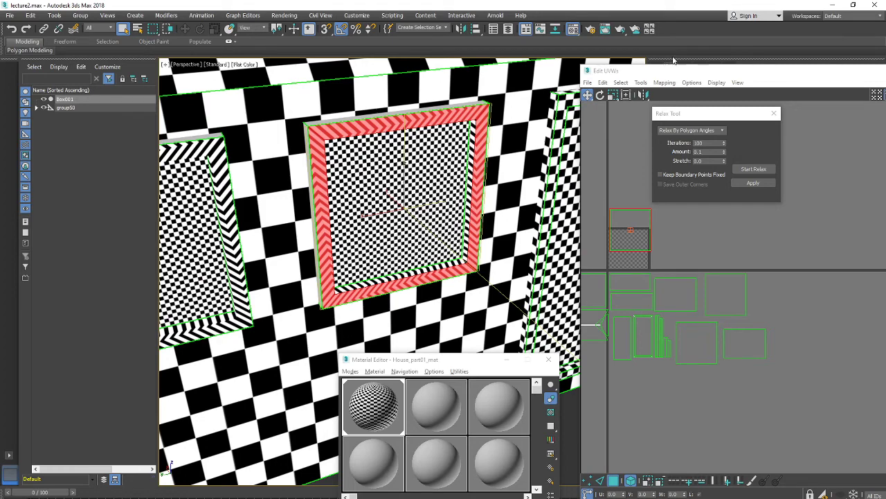
pyautogui.moveTo(675, 72); pyautogui.dragTo(258, 401)
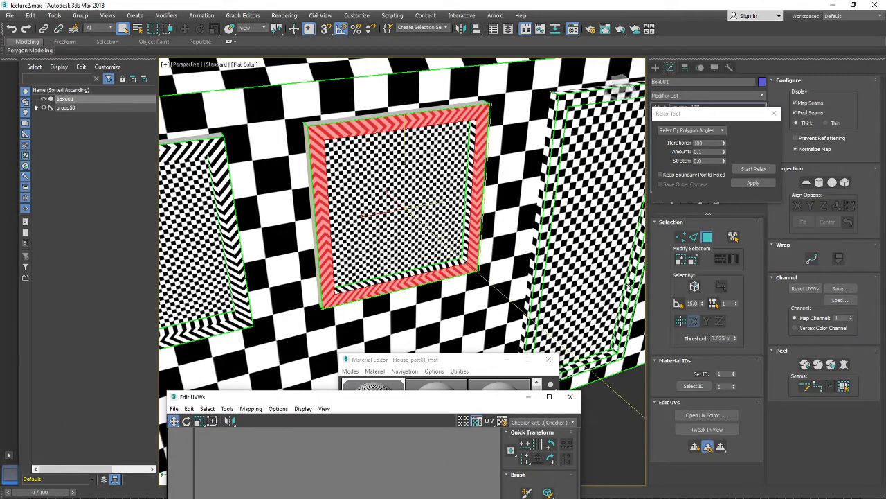
pyautogui.keyDown('alt'); pyautogui.moveTo(347, 205); pyautogui.dragTo(357, 190, button='middle'); pyautogui.keyUp('alt')
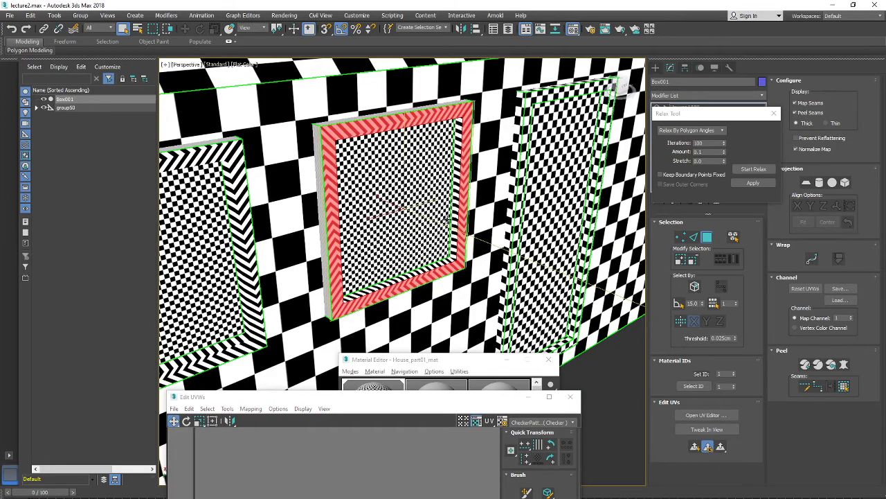
pyautogui.keyDown('alt'); pyautogui.moveTo(446, 219); pyautogui.dragTo(441, 276, button='middle'); pyautogui.keyUp('alt')
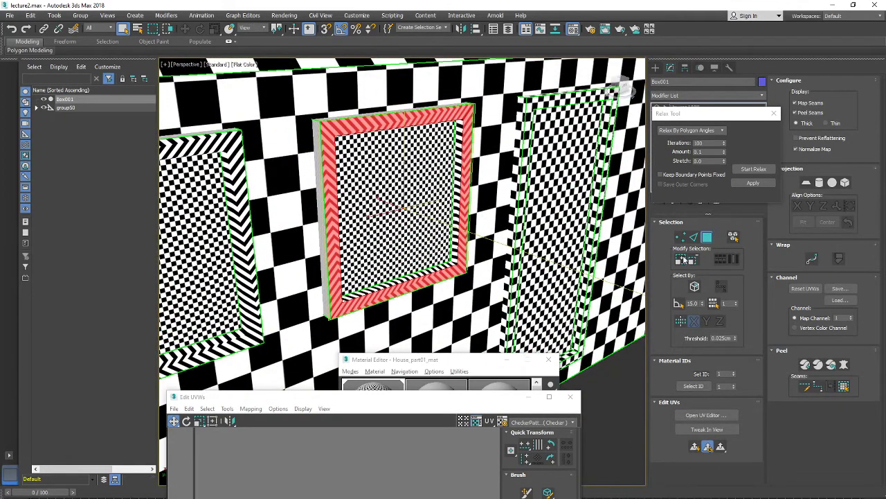
pyautogui.click(680, 261)
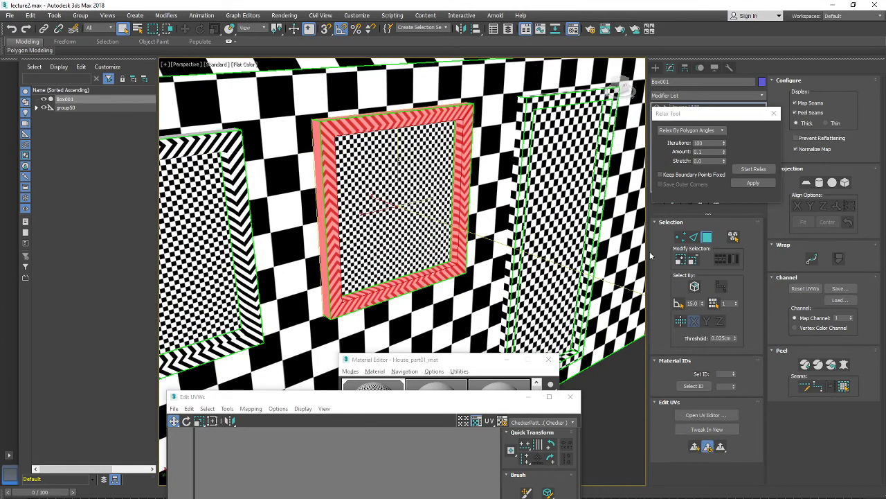
pyautogui.keyDown('alt'); pyautogui.moveTo(626, 235); pyautogui.dragTo(542, 172, button='middle'); pyautogui.keyUp('alt')
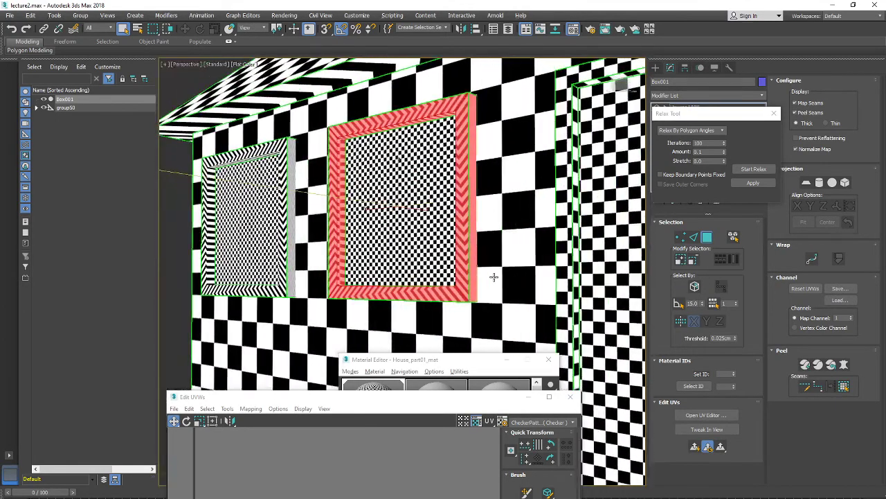
pyautogui.keyDown('alt'); pyautogui.moveTo(448, 233); pyautogui.dragTo(478, 263, button='middle'); pyautogui.keyUp('alt')
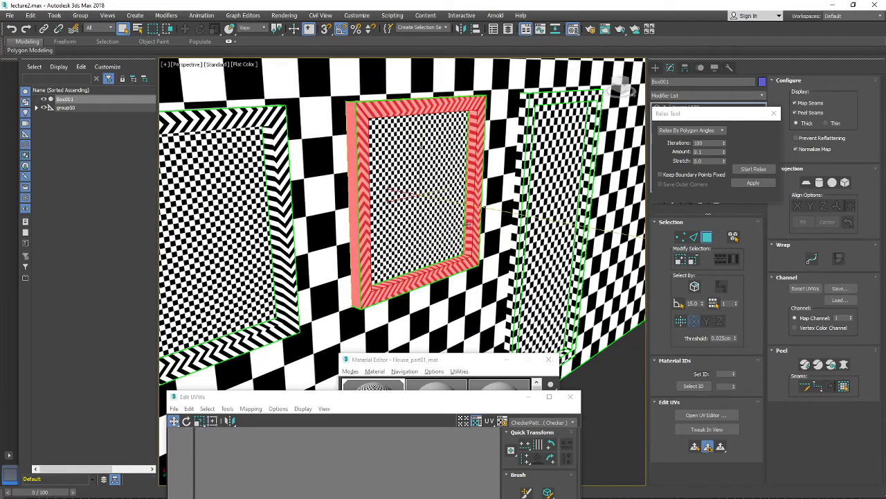
pyautogui.keyDown('alt'); pyautogui.moveTo(515, 208); pyautogui.dragTo(444, 285, button='middle'); pyautogui.keyUp('alt')
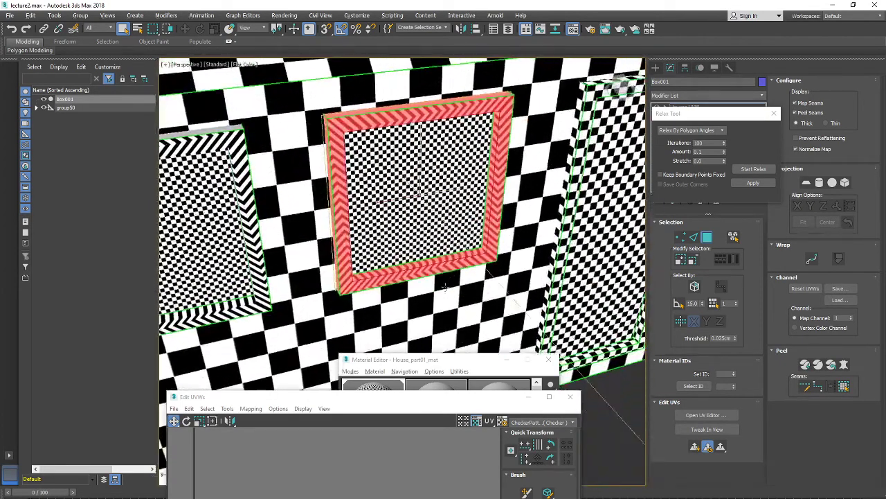
# Apply Flatten Mapping to the selected window frame and move its shells to the right of the checker tile
pyautogui.moveTo(361, 393); pyautogui.dragTo(633, 131)
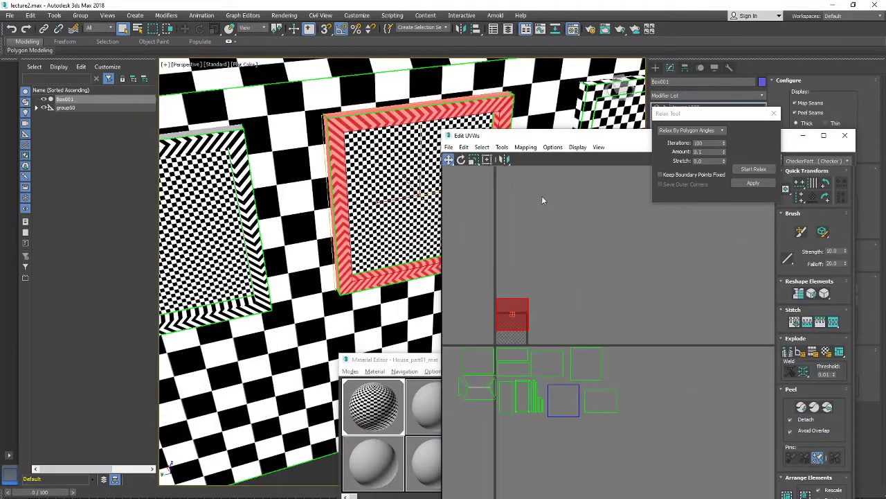
pyautogui.click(525, 147)
pyautogui.click(543, 159)
pyautogui.press('Return')
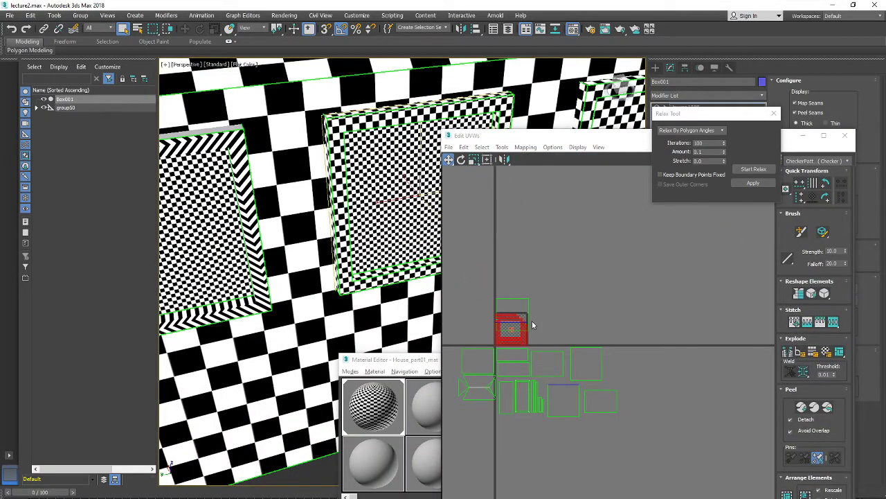
pyautogui.moveTo(519, 340); pyautogui.dragTo(570, 339)
# Select the four front frame faces of the other front window and grow the selection to the frame's side faces
pyautogui.keyDown('alt'); pyautogui.moveTo(411, 158); pyautogui.dragTo(294, 163, button='middle'); pyautogui.keyUp('alt')
pyautogui.click(300, 118)
pyautogui.keyDown('alt'); pyautogui.moveTo(329, 130); pyautogui.dragTo(331, 317, button='middle'); pyautogui.keyUp('alt')
pyautogui.keyDown('ctrl'); pyautogui.click(309, 292); pyautogui.keyUp('ctrl')
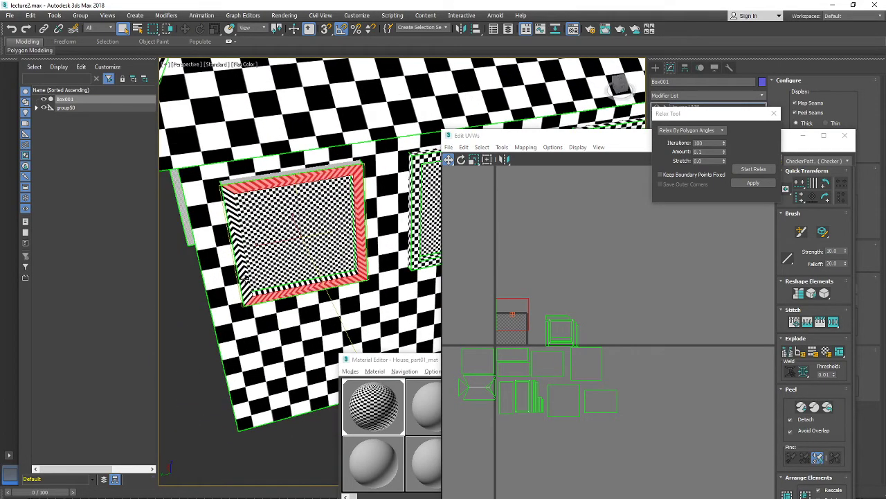
pyautogui.keyDown('ctrl'); pyautogui.click(247, 276); pyautogui.keyUp('ctrl')
pyautogui.moveTo(584, 139); pyautogui.dragTo(409, 374)
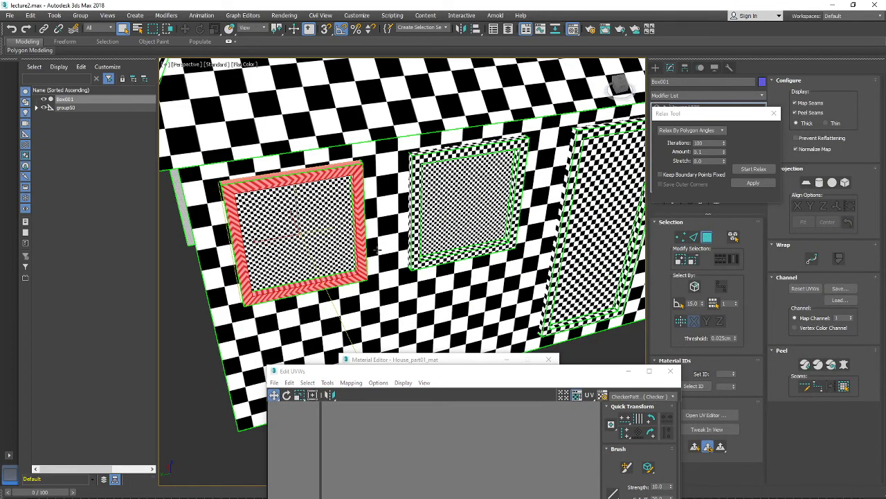
pyautogui.keyDown('alt'); pyautogui.moveTo(378, 250); pyautogui.dragTo(395, 326, button='middle'); pyautogui.keyUp('alt')
# Apply Flatten Mapping to this second window frame and move its shells to the right of the first frame's shells
pyautogui.moveTo(402, 372); pyautogui.dragTo(547, 124)
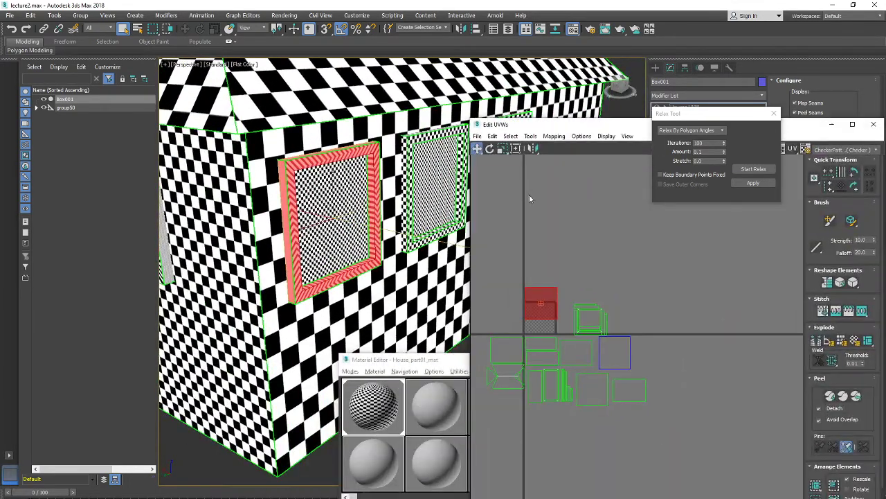
pyautogui.click(553, 138)
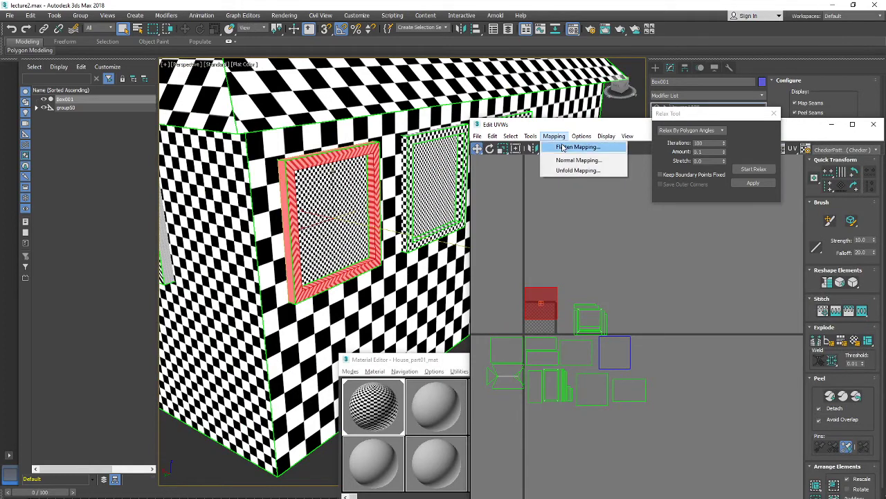
pyautogui.click(564, 144)
pyautogui.click(665, 249)
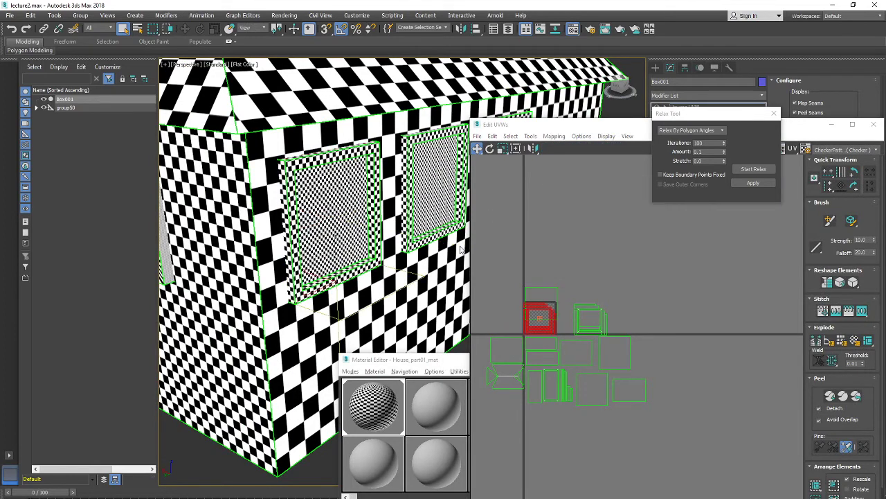
pyautogui.moveTo(568, 322); pyautogui.dragTo(605, 272, button='middle')
pyautogui.moveTo(592, 271); pyautogui.dragTo(676, 271)
# Select the four front frame faces of the gable wall's window and grow the selection to the frame's side faces
pyautogui.keyDown('alt'); pyautogui.moveTo(350, 234); pyautogui.dragTo(396, 240, button='middle'); pyautogui.keyUp('alt')
pyautogui.scroll(5, 396, 240)
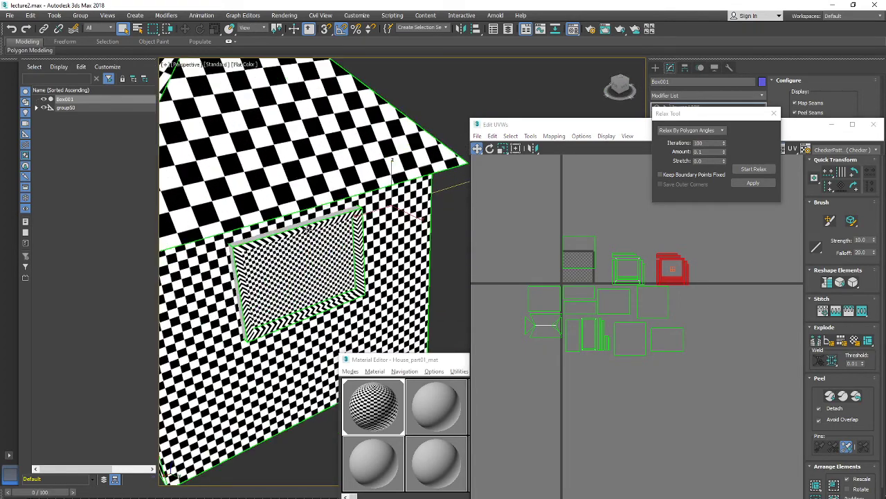
pyautogui.click(305, 227)
pyautogui.keyDown('ctrl'); pyautogui.click(244, 274); pyautogui.keyUp('ctrl')
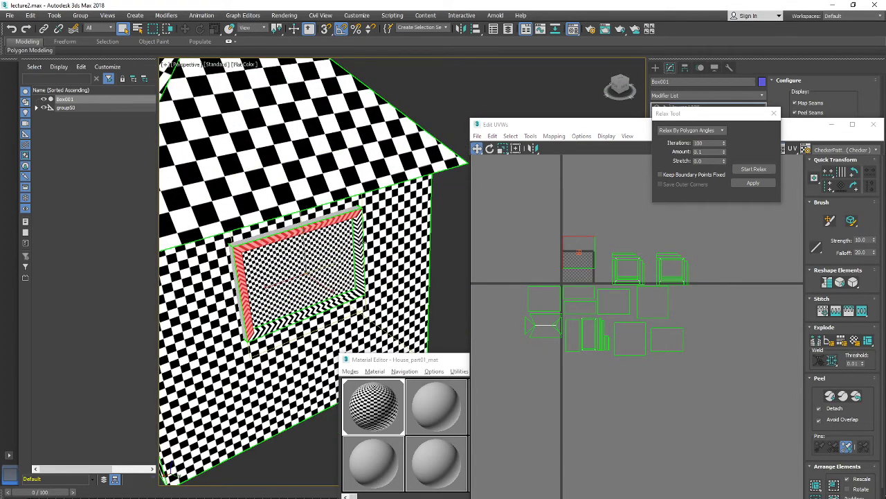
pyautogui.keyDown('ctrl'); pyautogui.click(361, 241); pyautogui.keyUp('ctrl')
pyautogui.keyDown('ctrl'); pyautogui.click(305, 322); pyautogui.keyUp('ctrl')
pyautogui.keyDown('alt'); pyautogui.moveTo(305, 322); pyautogui.dragTo(365, 290, button='middle'); pyautogui.keyUp('alt')
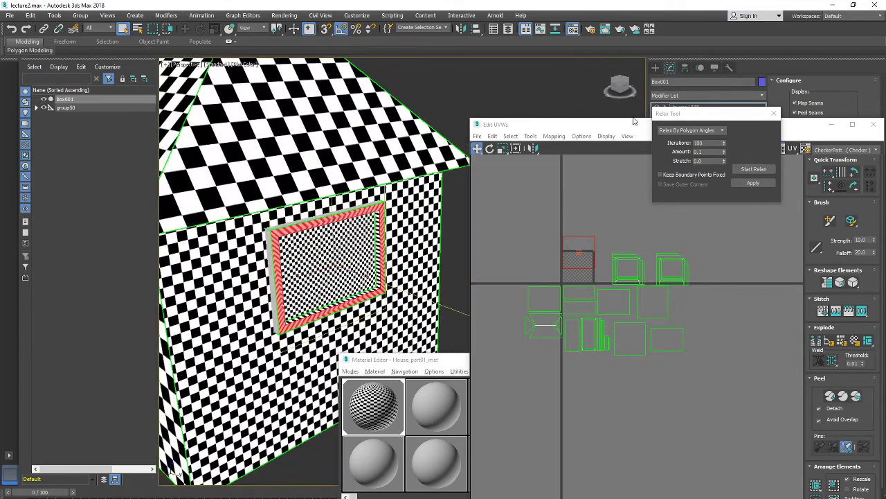
pyautogui.moveTo(634, 124); pyautogui.dragTo(583, 340)
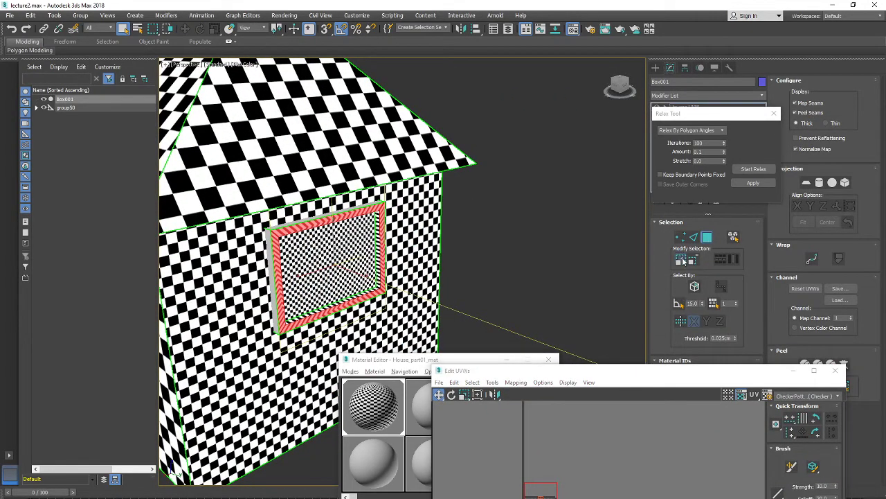
pyautogui.click(682, 259)
# Flatten the gable window frame's UVs into separate shells and move them to the right of the other two frames' shells
pyautogui.click(516, 382)
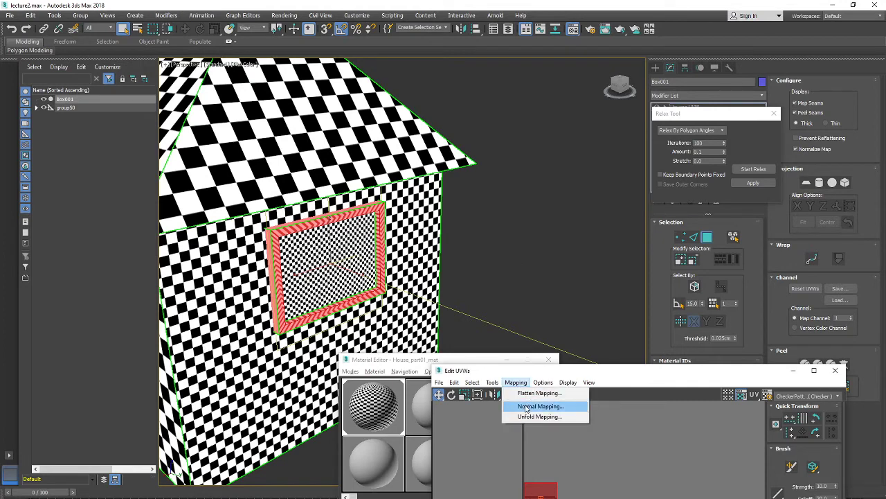
pyautogui.click(537, 405)
pyautogui.click(669, 249)
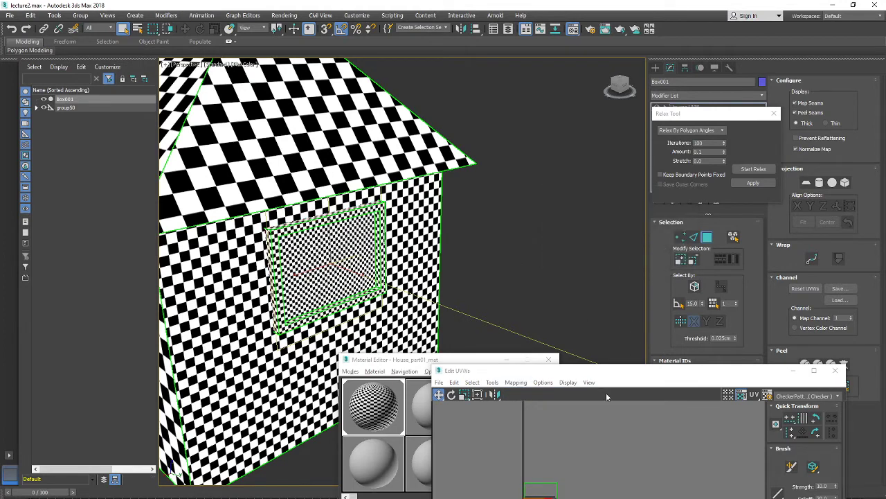
pyautogui.moveTo(595, 375); pyautogui.dragTo(596, 155)
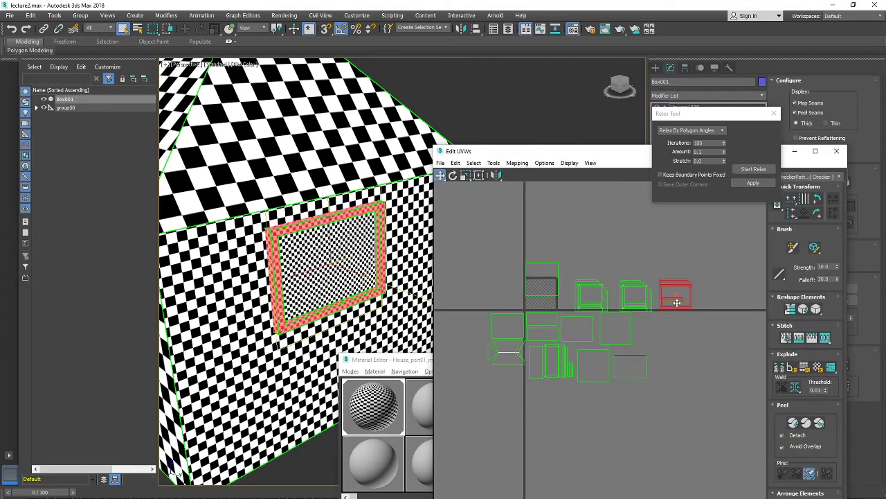
pyautogui.moveTo(518, 247); pyautogui.dragTo(556, 303)
# Select the remaining shell overlapping the checker tile and move it slightly to the right
pyautogui.scroll(-5, 395, 256)
pyautogui.keyDown('alt'); pyautogui.moveTo(401, 249); pyautogui.dragTo(347, 237, button='middle'); pyautogui.keyUp('alt')
pyautogui.scroll(-3, 355, 236)
pyautogui.moveTo(622, 322); pyautogui.dragTo(596, 285, button='middle')
pyautogui.moveTo(526, 246); pyautogui.dragTo(539, 258)
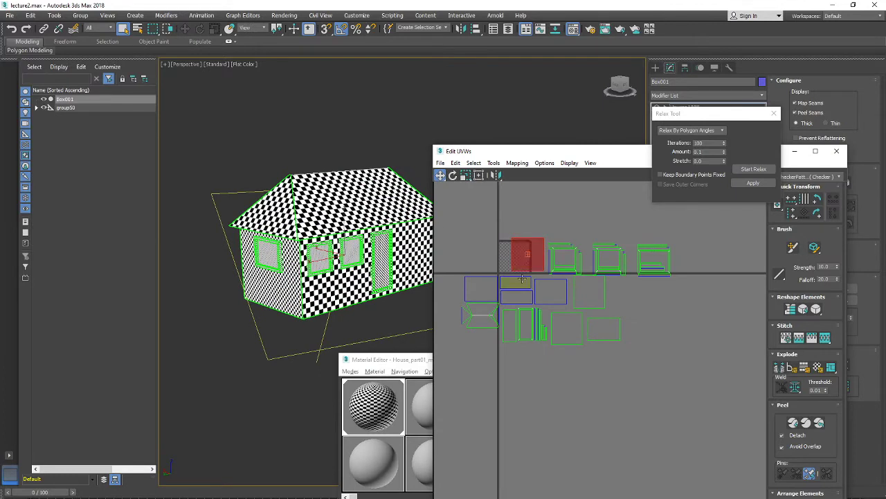
pyautogui.scroll(3, 495, 338)
pyautogui.scroll(-3, 497, 311)
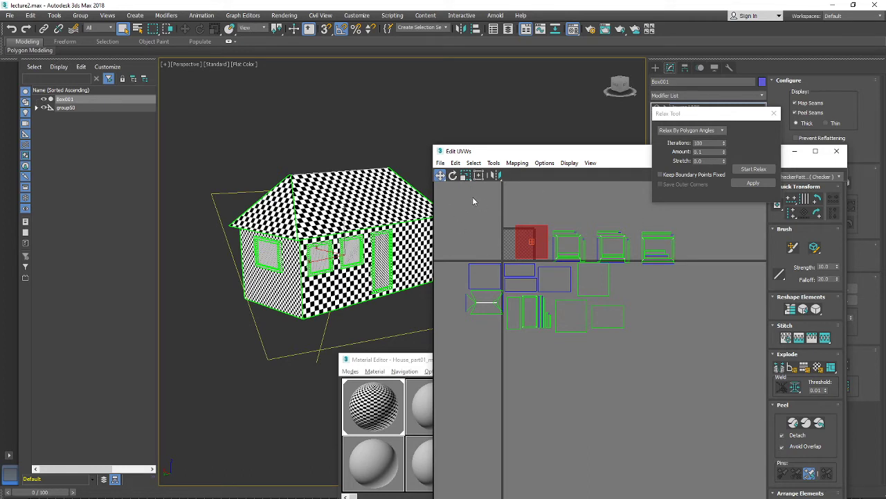
pyautogui.scroll(5, 515, 231)
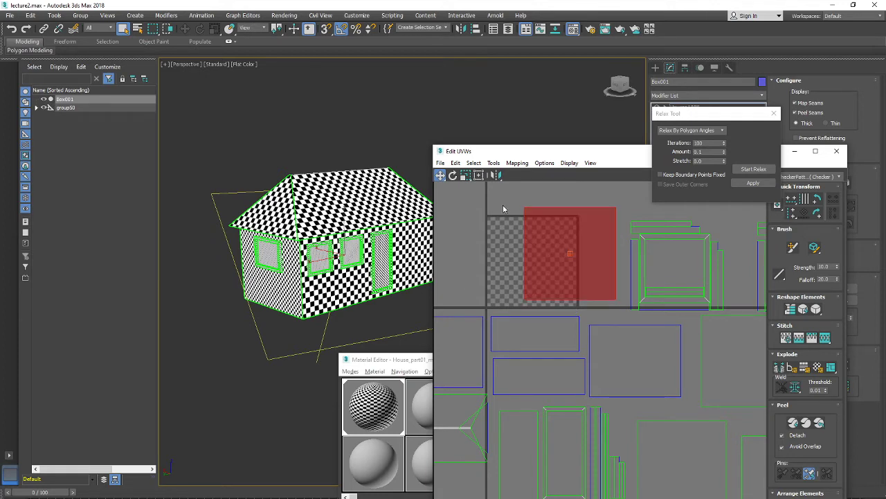
pyautogui.scroll(-4, 493, 313)
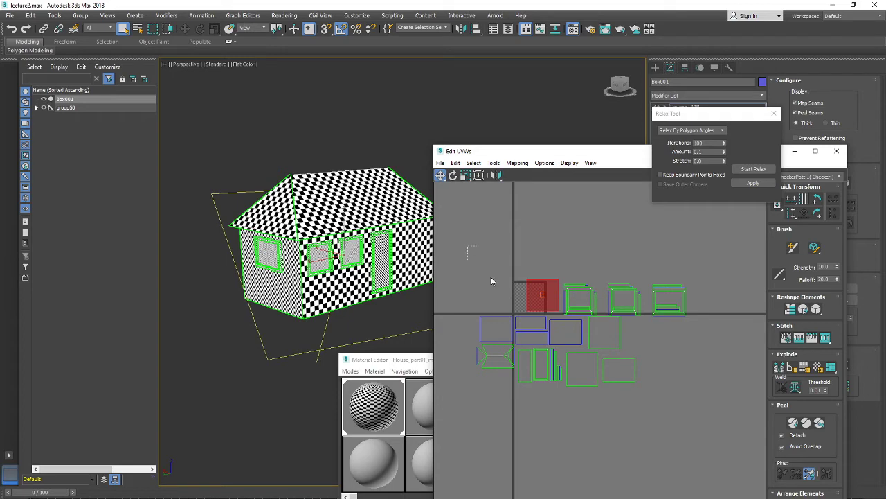
# Select all UV shells of the house and rescale them to matching proportions in a packed arrangement
pyautogui.moveTo(491, 281); pyautogui.dragTo(748, 445)
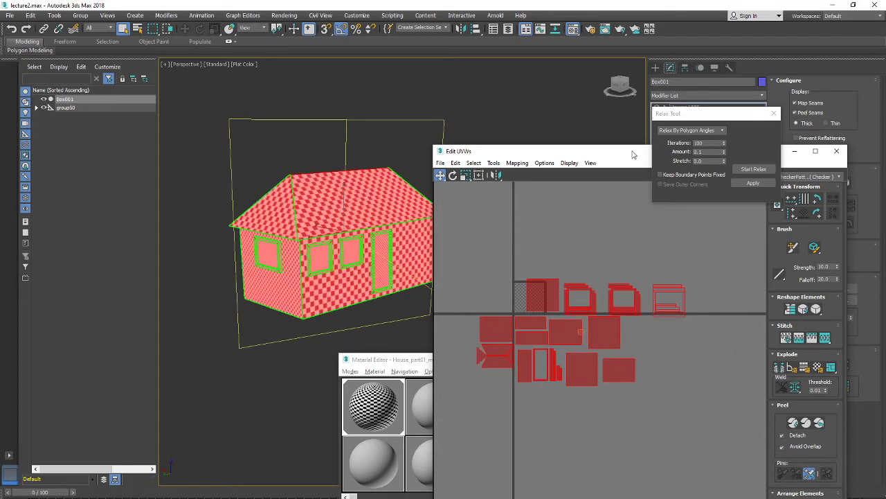
pyautogui.moveTo(632, 154); pyautogui.dragTo(580, 99)
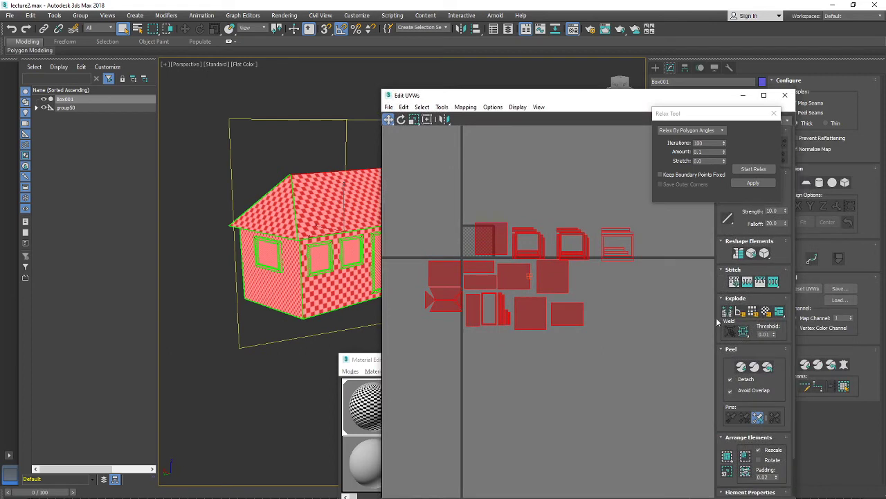
pyautogui.click(745, 458)
pyautogui.scroll(-5, 579, 267)
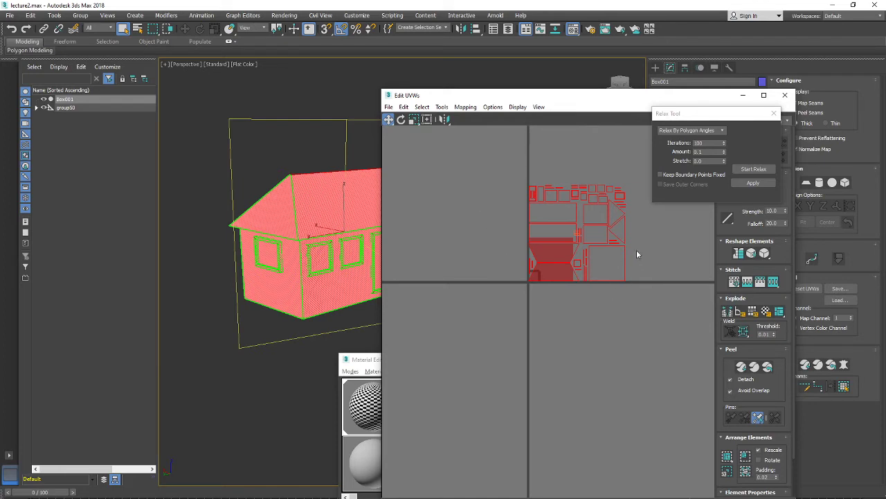
# Pack and normalize all selected shells so they fit inside the checker tile
pyautogui.click(745, 476)
pyautogui.scroll(8, 480, 250)
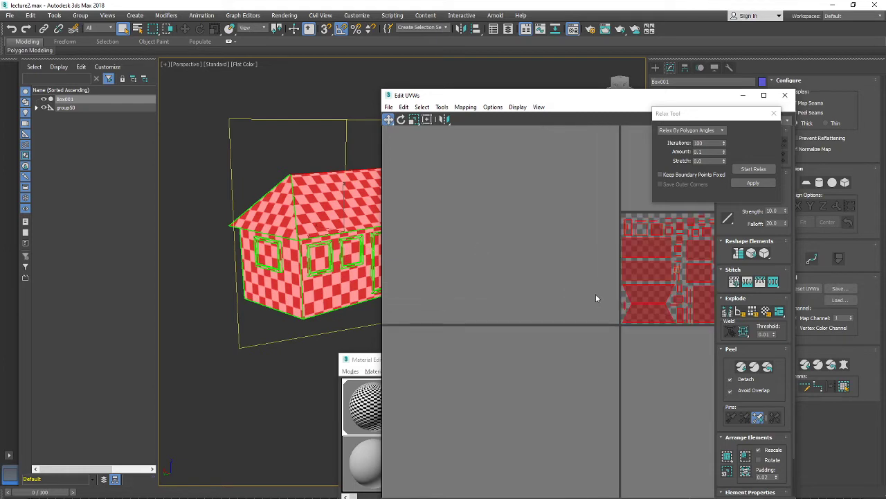
pyautogui.moveTo(632, 295); pyautogui.dragTo(524, 300, button='middle')
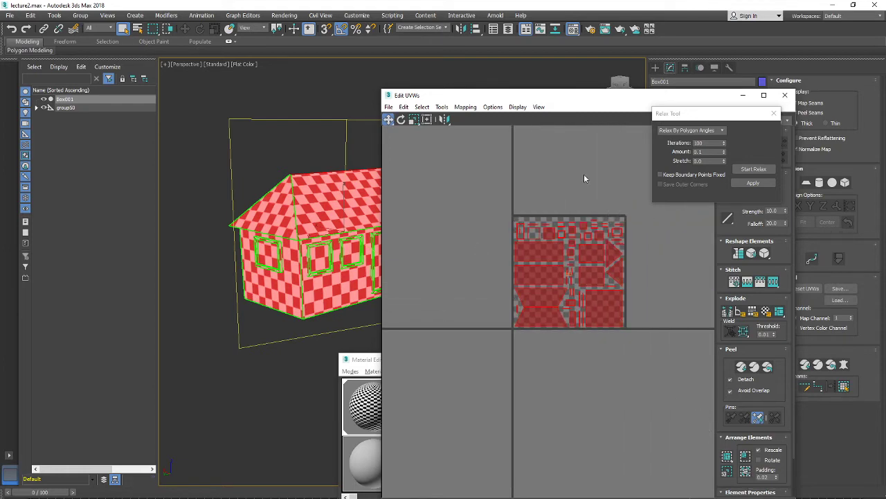
pyautogui.scroll(4, 632, 253)
pyautogui.moveTo(615, 335); pyautogui.dragTo(641, 335, button='middle')
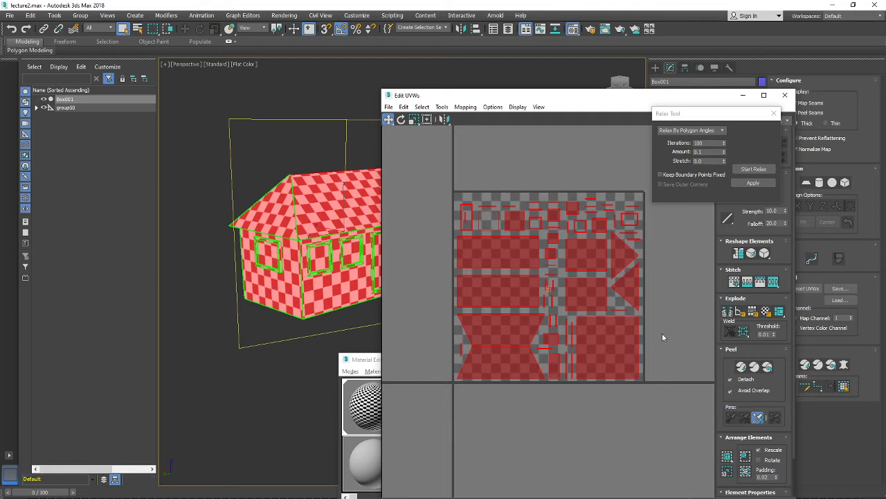
# Undo the packing and rescaling of all the house's UV shells
pyautogui.scroll(1, 609, 328)
pyautogui.scroll(-4, 610, 329)
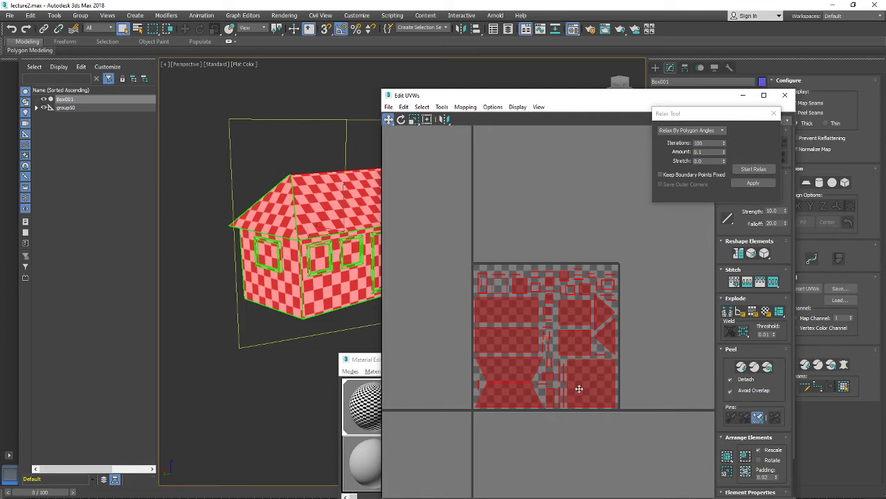
pyautogui.moveTo(583, 307); pyautogui.dragTo(600, 310, button='middle')
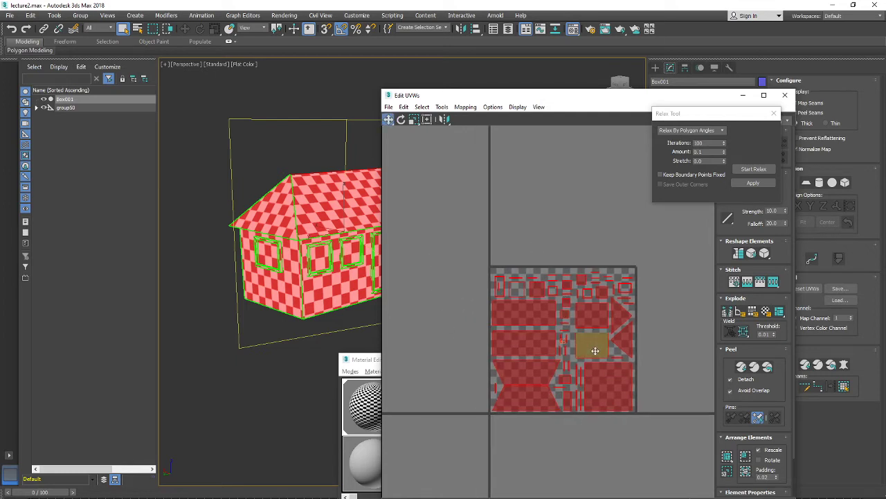
pyautogui.moveTo(595, 399); pyautogui.dragTo(604, 398, button='middle')
pyautogui.scroll(5, 625, 353)
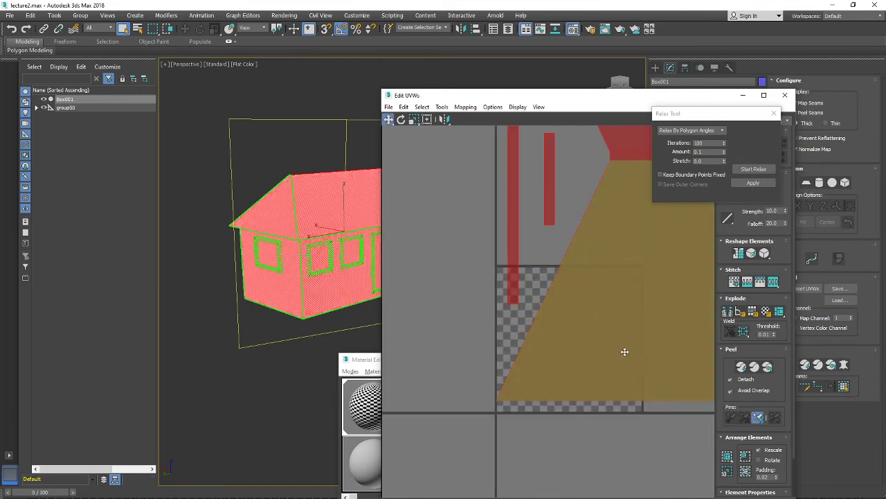
pyautogui.scroll(-8, 611, 356)
pyautogui.scroll(-3, 571, 380)
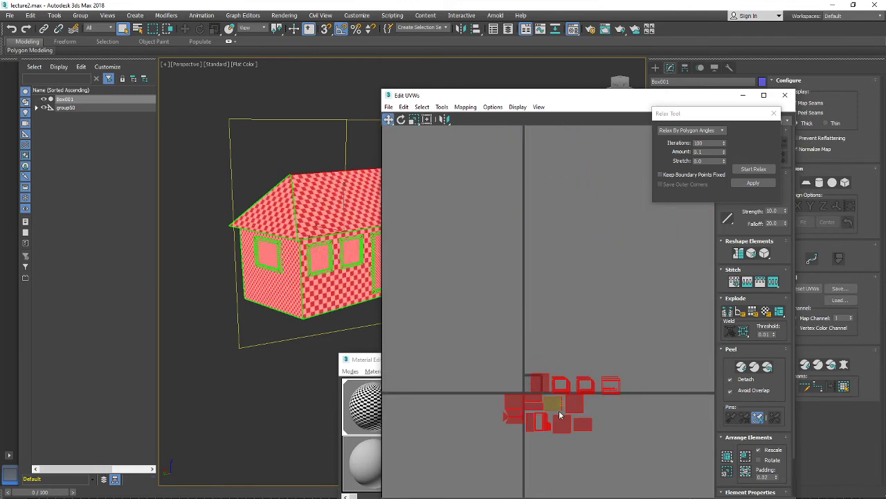
# Examine the unpacked UV shells around the checker tile, including the roof triangle and the gable window frame's shells
pyautogui.scroll(4, 554, 402)
pyautogui.scroll(-1, 575, 398)
pyautogui.scroll(1, 581, 401)
pyautogui.moveTo(581, 401); pyautogui.dragTo(556, 334)
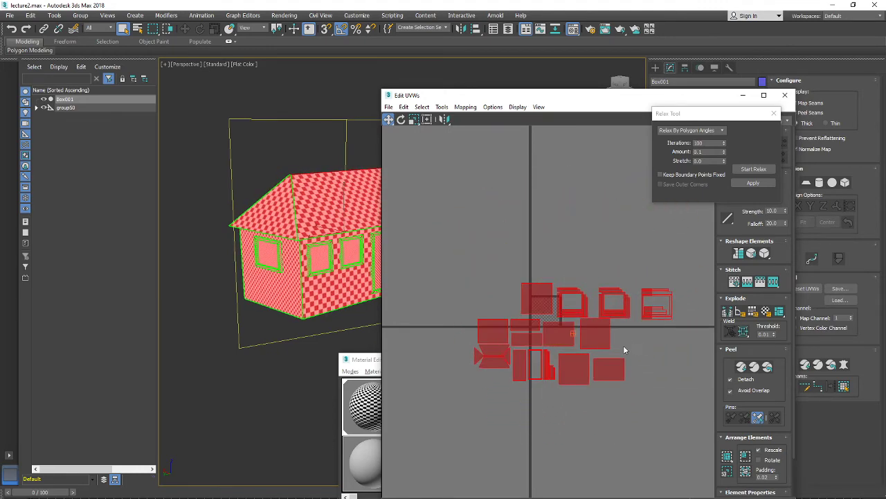
pyautogui.scroll(6, 479, 353)
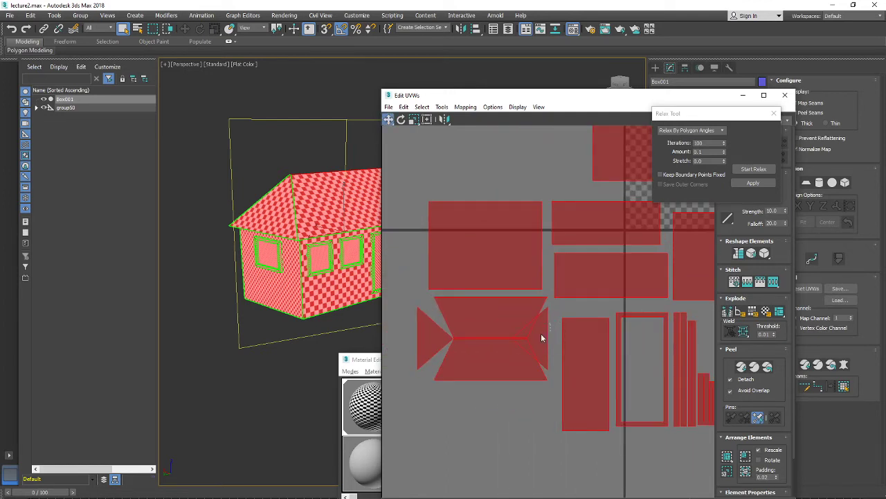
pyautogui.click(543, 334)
pyautogui.scroll(-3, 546, 336)
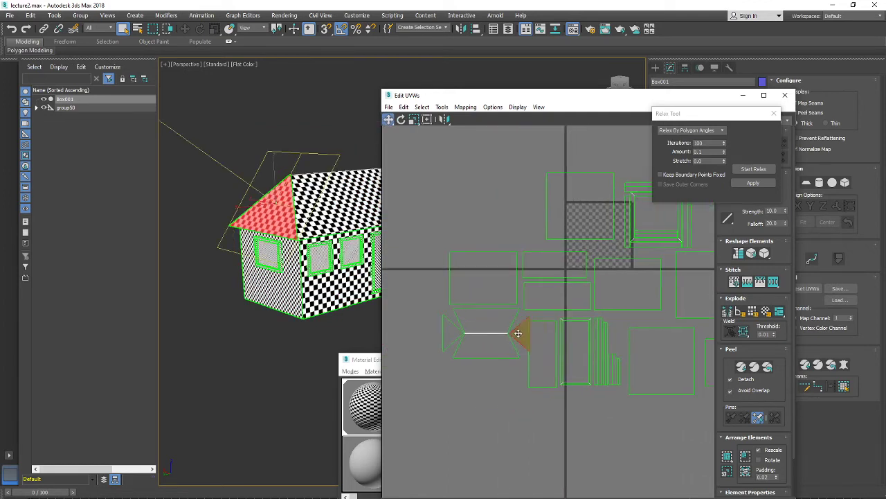
pyautogui.moveTo(518, 333); pyautogui.dragTo(547, 305, button='middle')
pyautogui.scroll(-2, 609, 373)
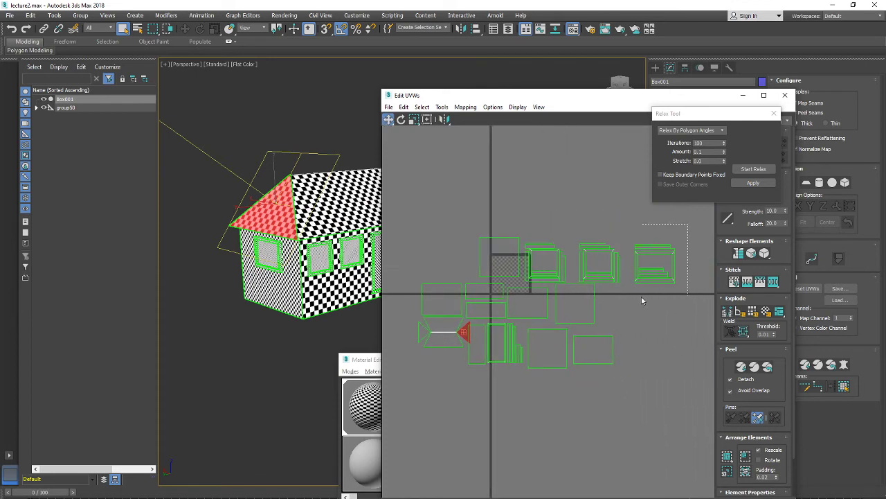
pyautogui.moveTo(642, 299); pyautogui.dragTo(643, 294)
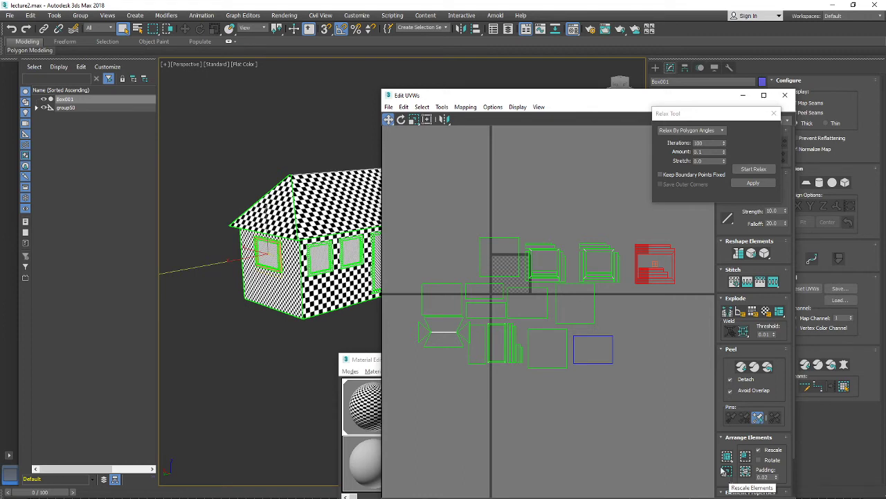
# Select all UV shells and rescale them to matching proportions without packing them
pyautogui.hotkey('ctrl', 'a')
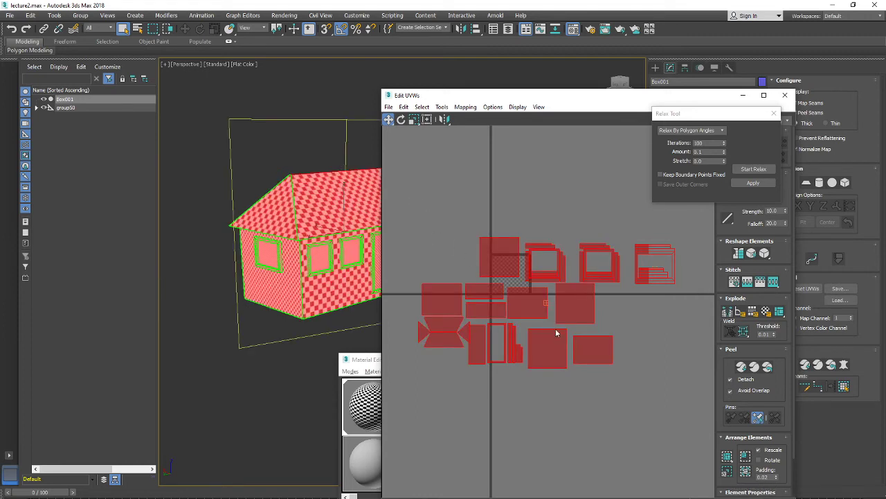
pyautogui.click(726, 472)
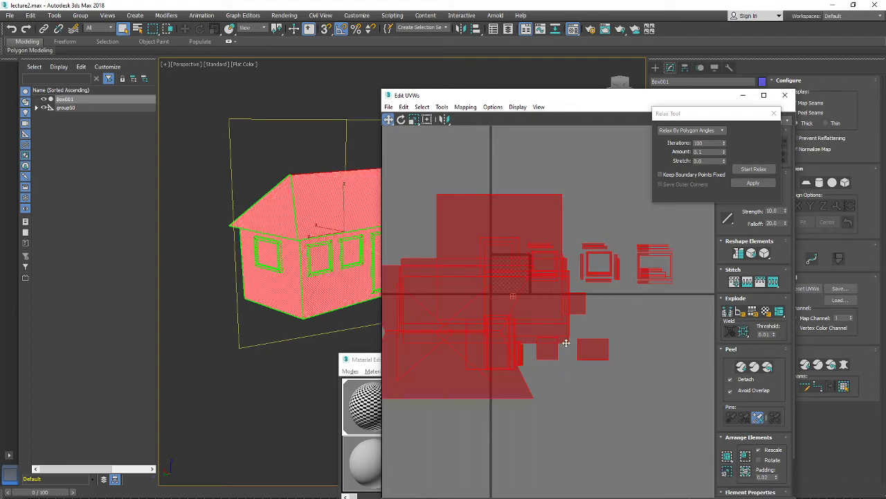
pyautogui.scroll(-4, 554, 351)
pyautogui.scroll(5, 544, 360)
pyautogui.scroll(-5, 544, 360)
pyautogui.scroll(2, 544, 356)
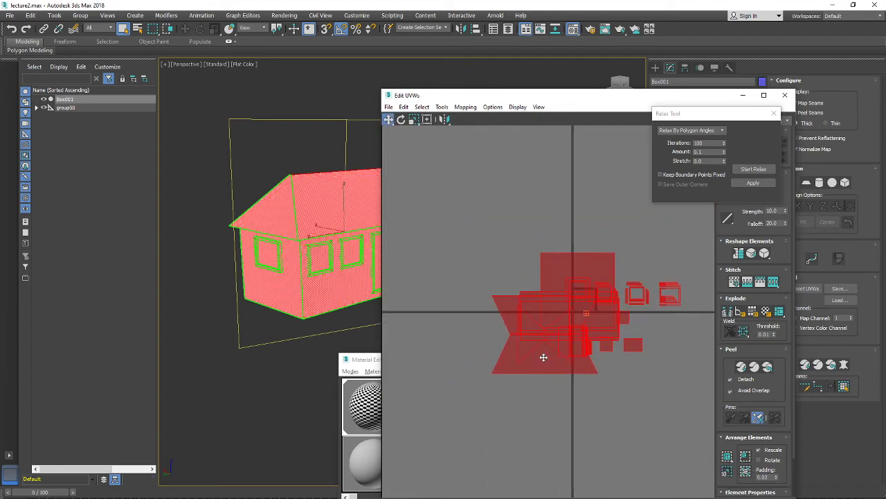
pyautogui.hotkey('ctrl', 'z')
pyautogui.moveTo(547, 343); pyautogui.dragTo(527, 361, button='middle')
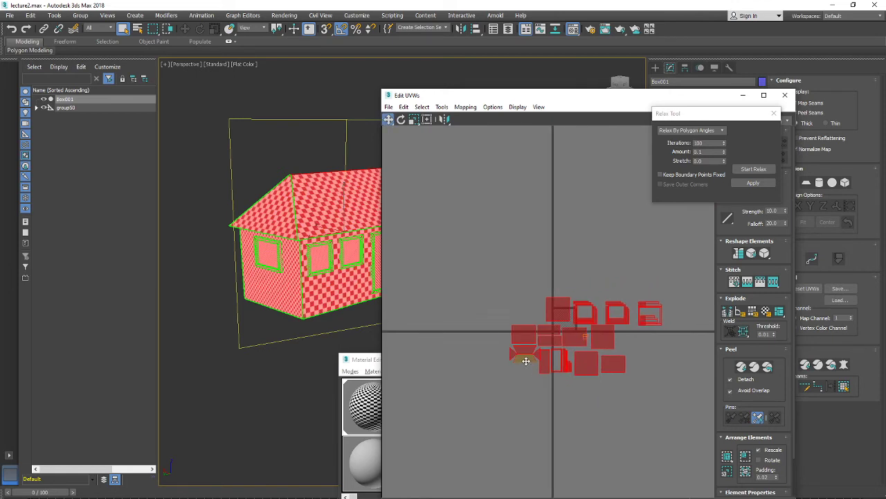
pyautogui.click(727, 475)
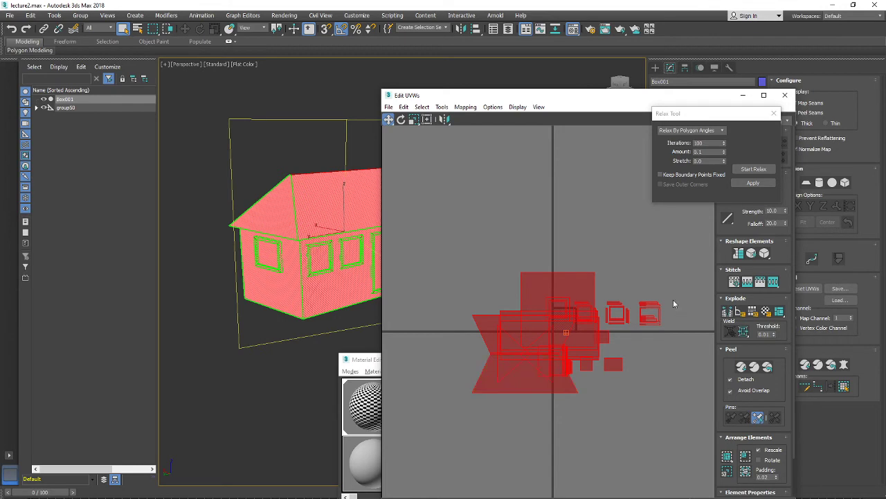
# Move the square floor shell up to the left and the roof shells up to the right, clear of the overlapping group
pyautogui.scroll(2, 612, 349)
pyautogui.moveTo(603, 232); pyautogui.dragTo(630, 274, button='middle')
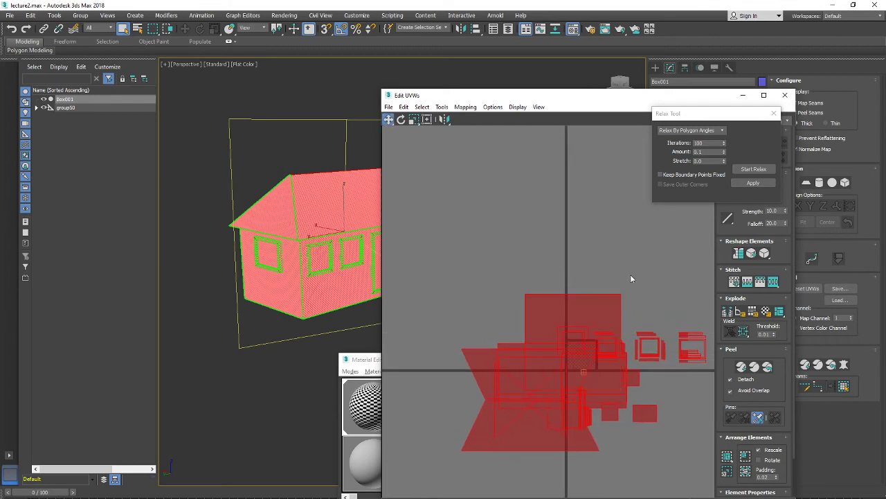
pyautogui.click(630, 274)
pyautogui.moveTo(591, 309); pyautogui.dragTo(572, 208)
pyautogui.moveTo(517, 374); pyautogui.dragTo(538, 364, button='middle')
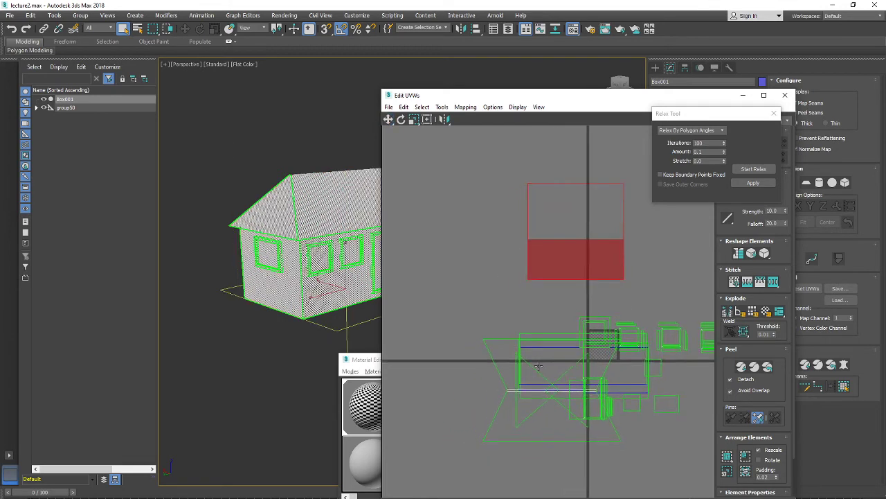
pyautogui.scroll(-1, 539, 362)
pyautogui.moveTo(552, 292); pyautogui.dragTo(493, 304)
pyautogui.click(521, 413)
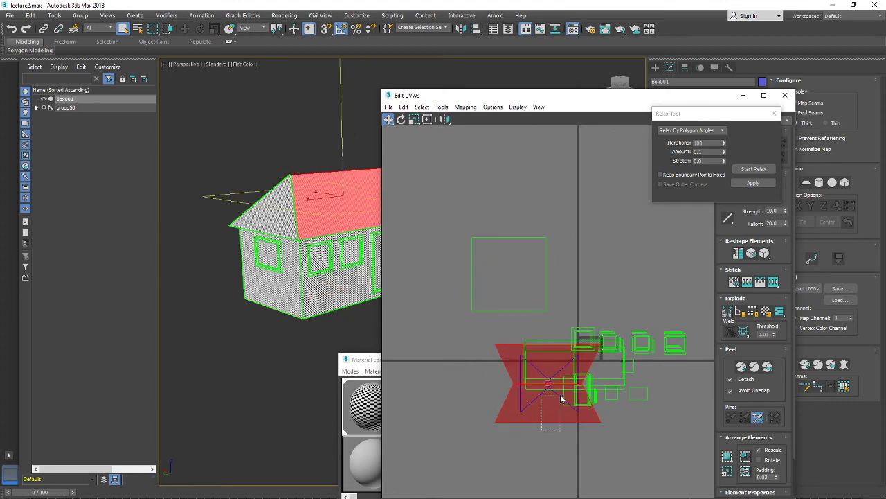
pyautogui.moveTo(560, 390); pyautogui.dragTo(640, 269)
# Separate the wall shells by stacking the two long walls and one gable wall on the left and moving the other gable wall below
pyautogui.moveTo(536, 358); pyautogui.dragTo(538, 409)
pyautogui.click(540, 366)
pyautogui.moveTo(498, 343); pyautogui.dragTo(502, 419)
pyautogui.scroll(2, 586, 406)
pyautogui.click(530, 392)
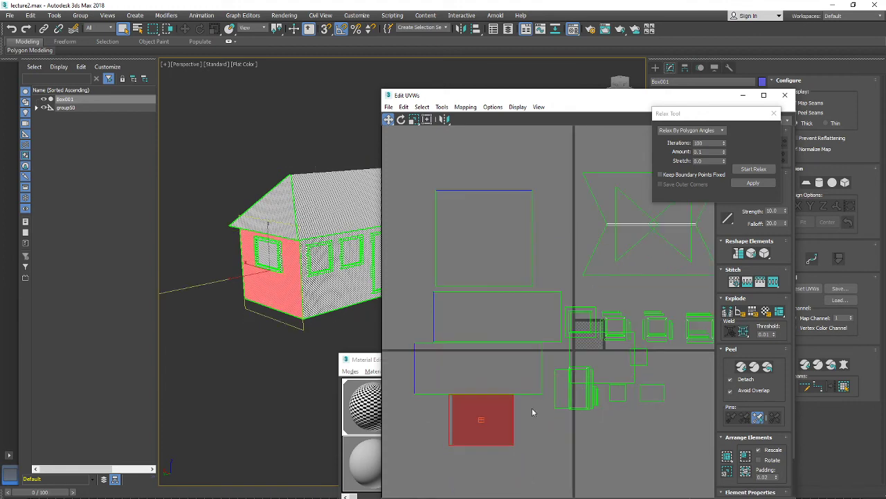
pyautogui.scroll(1, 572, 368)
pyautogui.scroll(-1, 572, 368)
pyautogui.moveTo(606, 351); pyautogui.dragTo(567, 348, button='middle')
pyautogui.moveTo(566, 348); pyautogui.dragTo(534, 458)
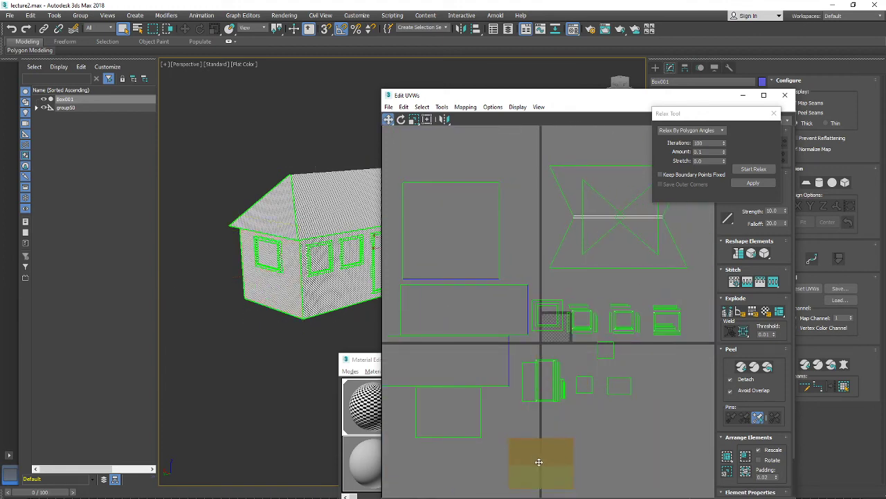
# Select the door and door frame shells and move them to the empty area at the lower right
pyautogui.click(568, 408)
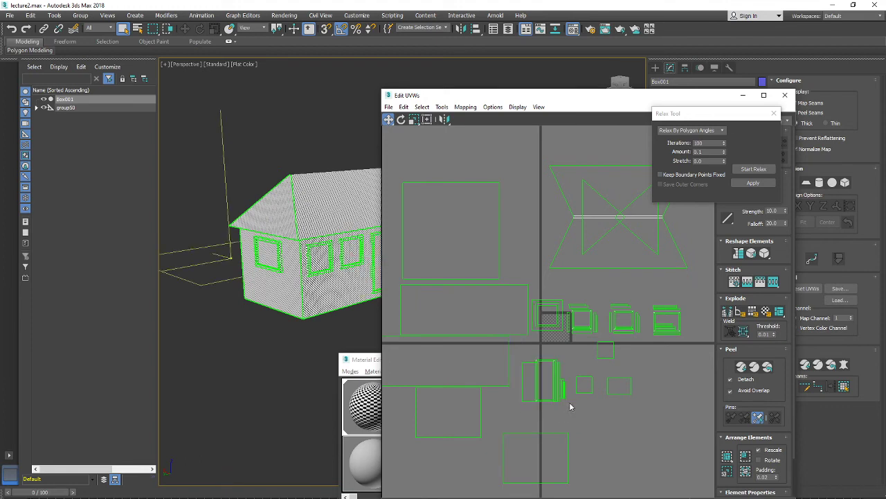
pyautogui.click(522, 361)
pyautogui.moveTo(563, 402); pyautogui.dragTo(640, 488)
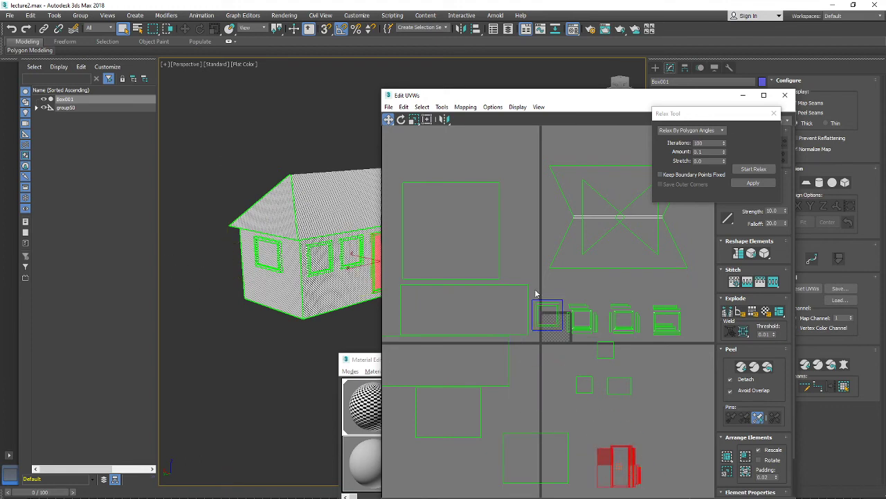
# Select the roof underside's shell beside the checker tile and flatten its UVs into separate shells
pyautogui.moveTo(551, 337); pyautogui.dragTo(565, 343)
pyautogui.scroll(-5, 284, 312)
pyautogui.keyDown('alt'); pyautogui.moveTo(284, 312); pyautogui.dragTo(325, 214, button='middle'); pyautogui.keyUp('alt')
pyautogui.scroll(5, 347, 245)
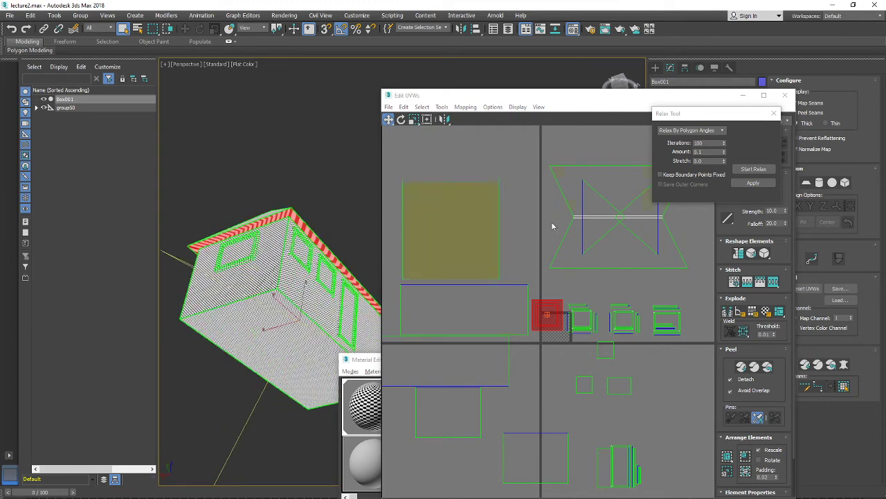
pyautogui.click(465, 106)
pyautogui.click(478, 117)
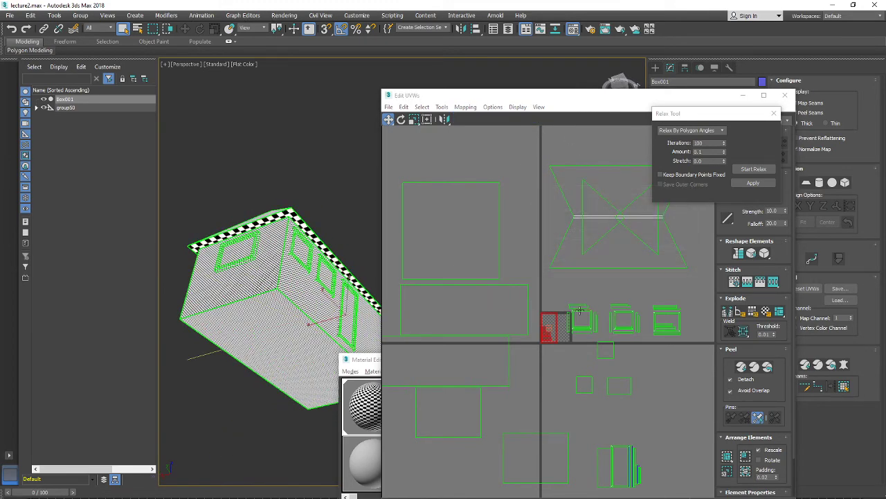
# Move the flattened roof underside shells out of the checker tile and place them right of the door and frame shells
pyautogui.scroll(2, 545, 346)
pyautogui.scroll(-3, 545, 347)
pyautogui.moveTo(534, 323); pyautogui.dragTo(653, 394)
pyautogui.moveTo(666, 418); pyautogui.dragTo(632, 408, button='middle')
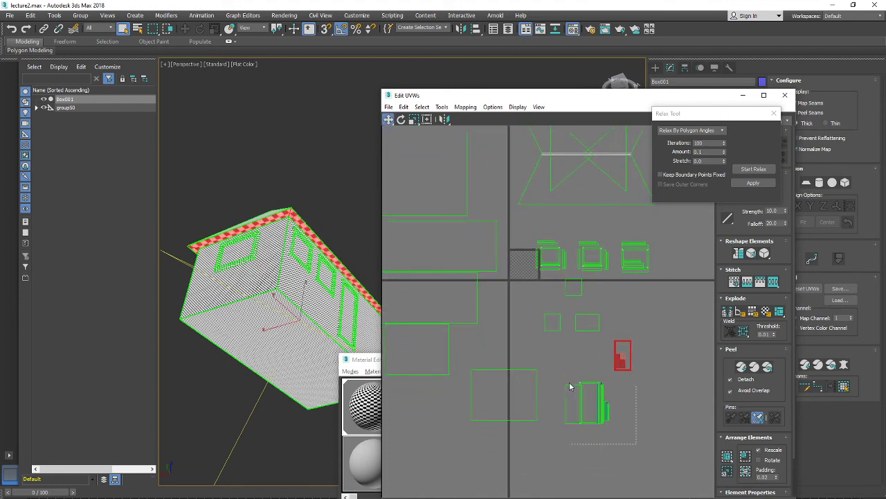
pyautogui.moveTo(570, 386); pyautogui.dragTo(558, 374)
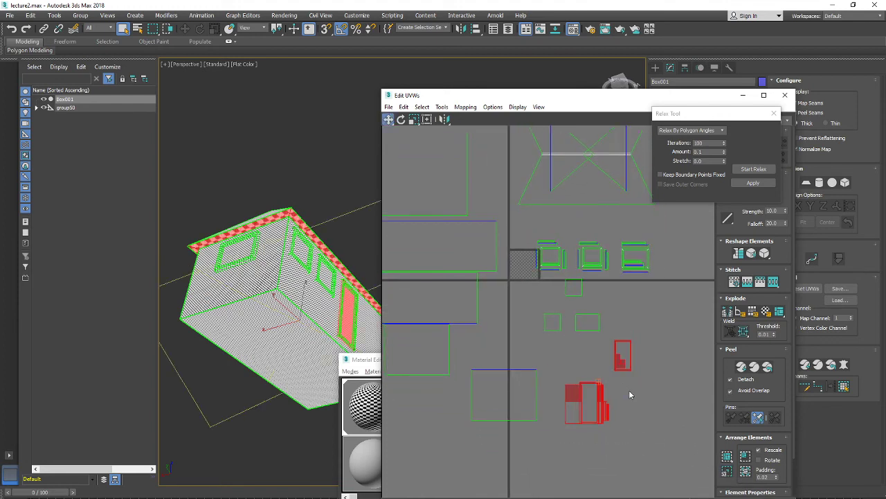
pyautogui.click(608, 341)
pyautogui.keyDown('alt'); pyautogui.moveTo(307, 305); pyautogui.dragTo(258, 316, button='middle'); pyautogui.keyUp('alt')
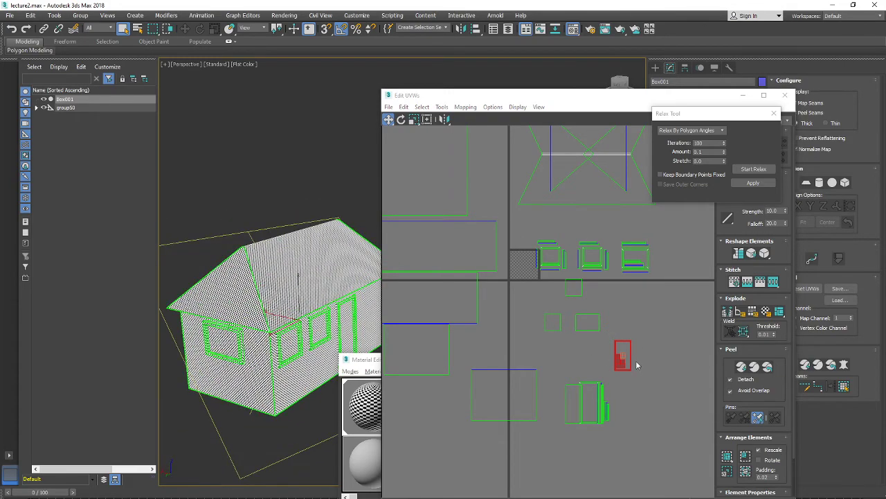
pyautogui.moveTo(624, 369); pyautogui.dragTo(639, 389)
# Move the door frame's two outer long strip shells right so they clear the edge of the frame shell
pyautogui.scroll(2, 585, 409)
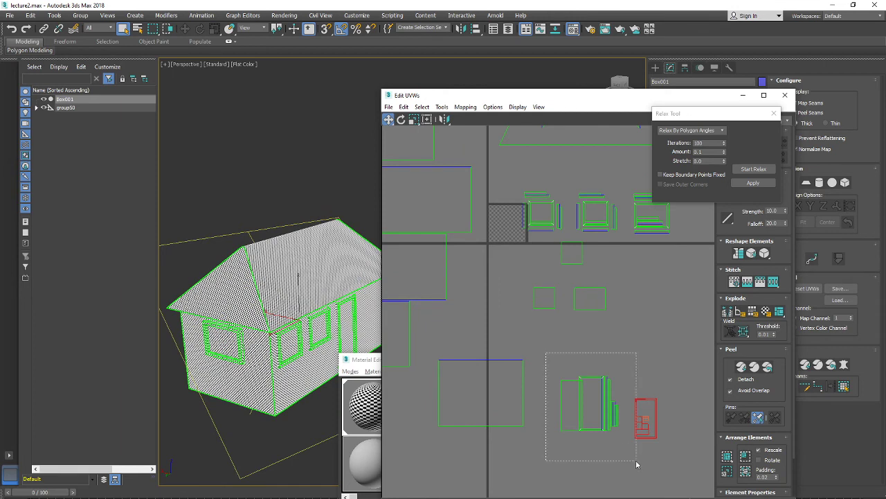
pyautogui.moveTo(637, 465); pyautogui.dragTo(637, 465)
pyautogui.click(572, 425)
pyautogui.scroll(6, 589, 427)
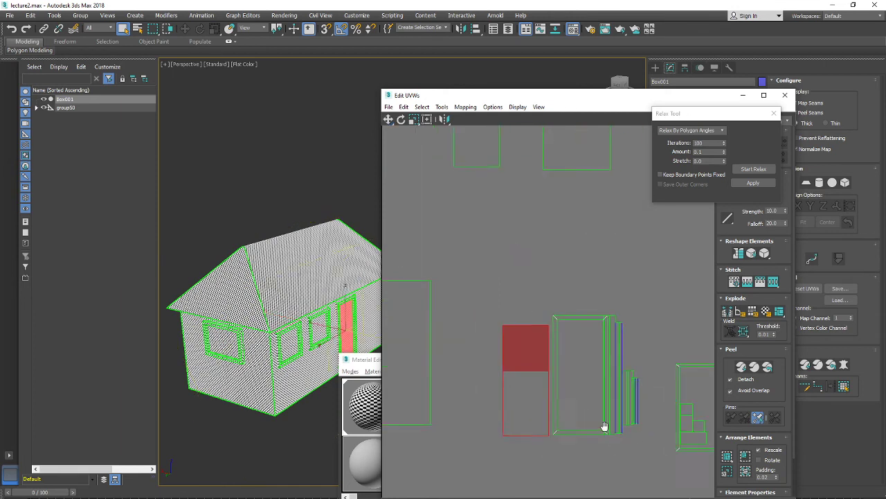
pyautogui.scroll(-3, 548, 379)
pyautogui.moveTo(548, 379); pyautogui.dragTo(580, 383, button='middle')
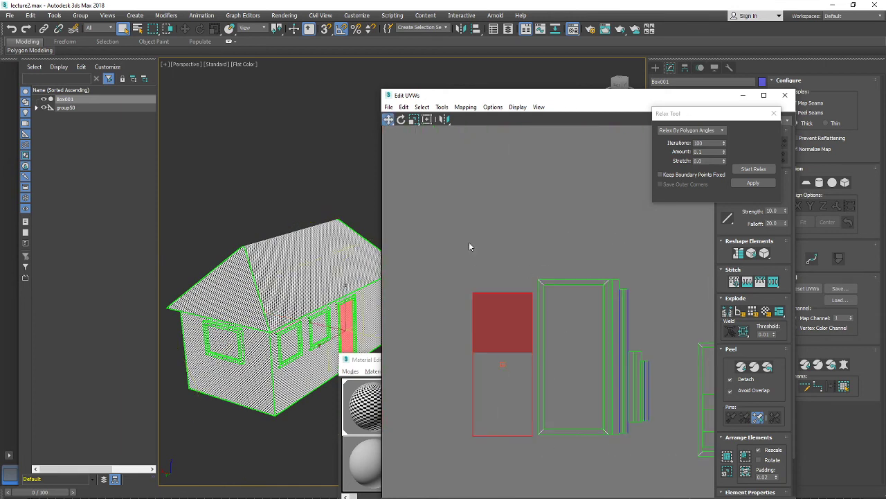
pyautogui.keyDown('ctrl'); pyautogui.click(582, 436); pyautogui.keyUp('ctrl')
pyautogui.moveTo(587, 434); pyautogui.dragTo(611, 435)
pyautogui.click(612, 434)
pyautogui.scroll(4, 641, 279)
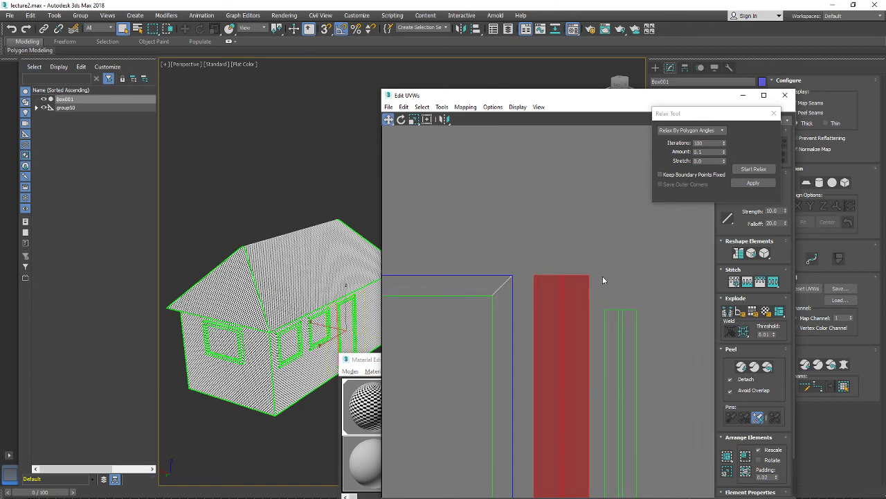
# Space out the door frame's remaining long and short strip shells so they no longer overlap
pyautogui.scroll(-2, 605, 326)
pyautogui.moveTo(604, 335); pyautogui.dragTo(601, 335)
pyautogui.scroll(-3, 605, 338)
pyautogui.moveTo(623, 403); pyautogui.dragTo(587, 260, button='middle')
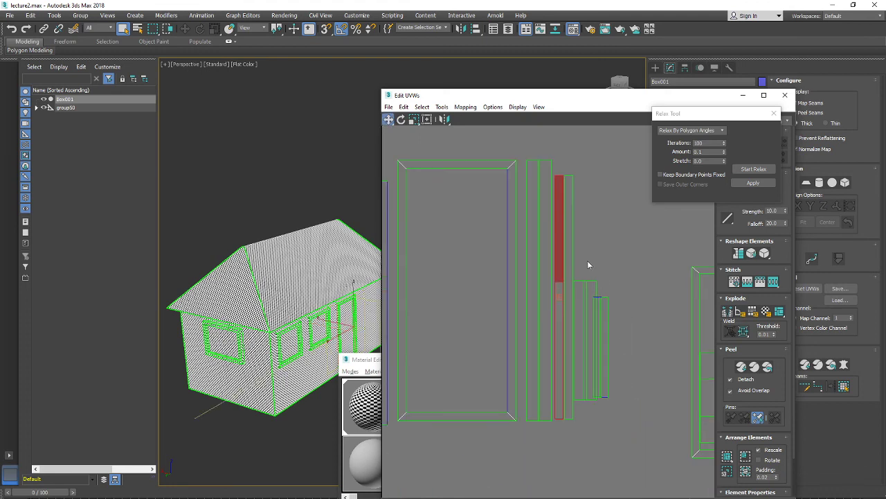
pyautogui.scroll(3, 612, 253)
pyautogui.moveTo(566, 277); pyautogui.dragTo(576, 273)
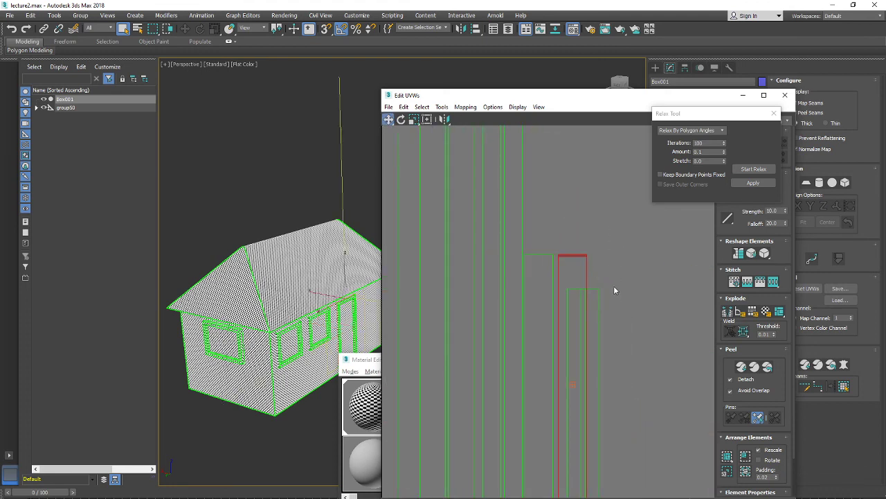
pyautogui.moveTo(591, 315); pyautogui.dragTo(632, 313)
pyautogui.scroll(-5, 631, 313)
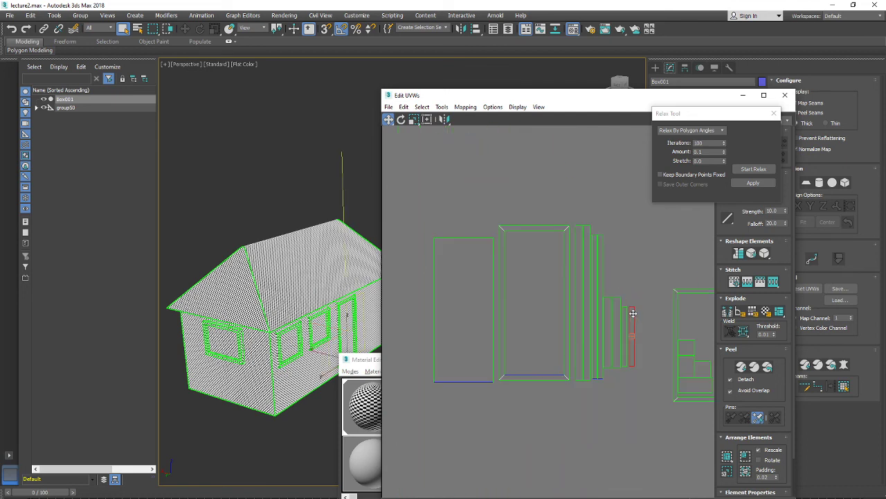
# Move all door and door frame shells up below the small window shells, and move the lower gable wall shell up beside them
pyautogui.scroll(3, 623, 316)
pyautogui.moveTo(623, 316); pyautogui.dragTo(572, 350, button='middle')
pyautogui.moveTo(572, 383); pyautogui.dragTo(572, 382)
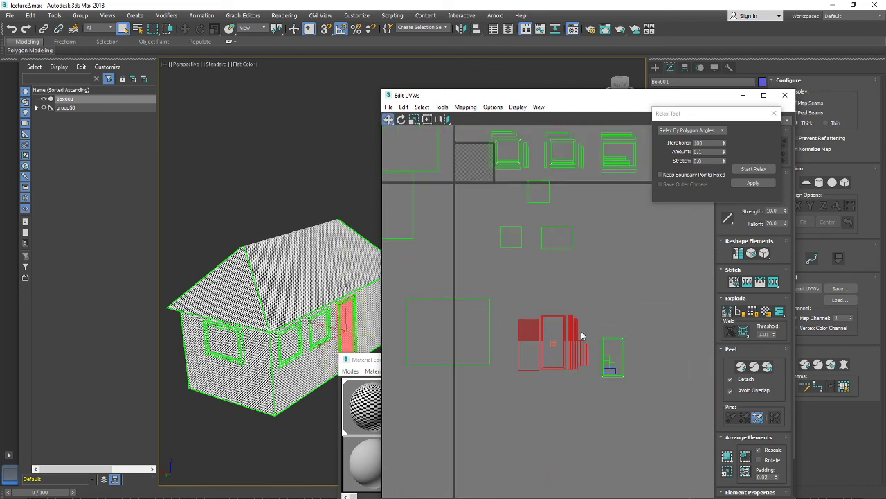
pyautogui.scroll(4, 560, 317)
pyautogui.scroll(-5, 494, 356)
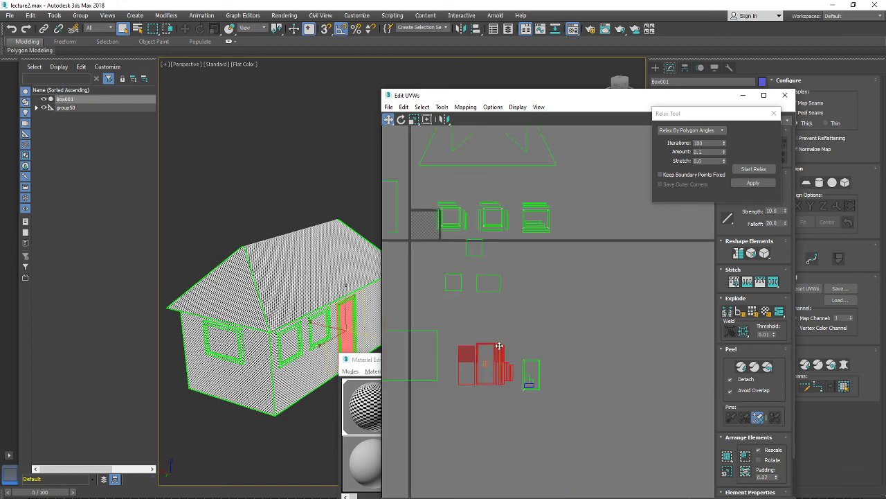
pyautogui.moveTo(462, 355); pyautogui.dragTo(459, 311)
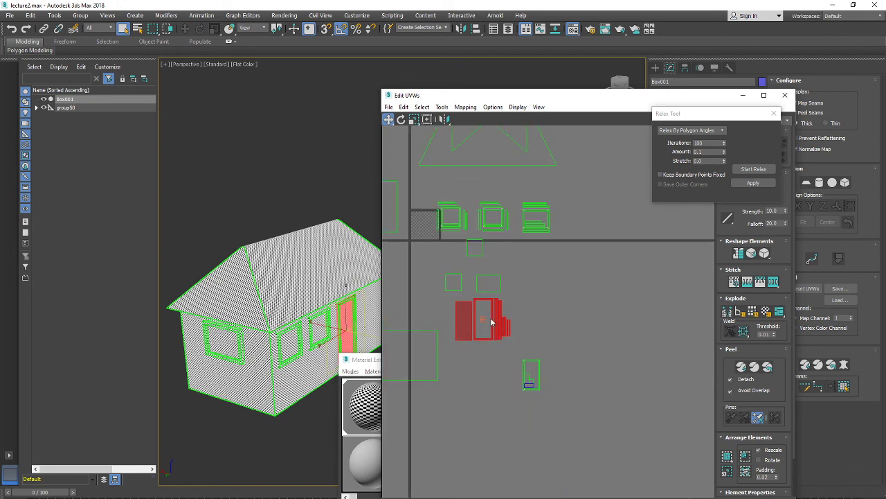
pyautogui.moveTo(490, 317); pyautogui.dragTo(550, 353, button='middle')
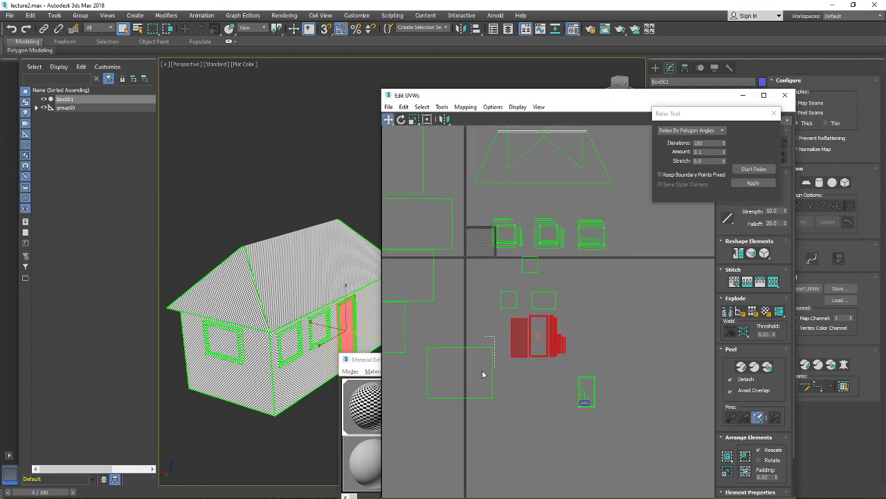
pyautogui.moveTo(483, 373); pyautogui.dragTo(490, 332)
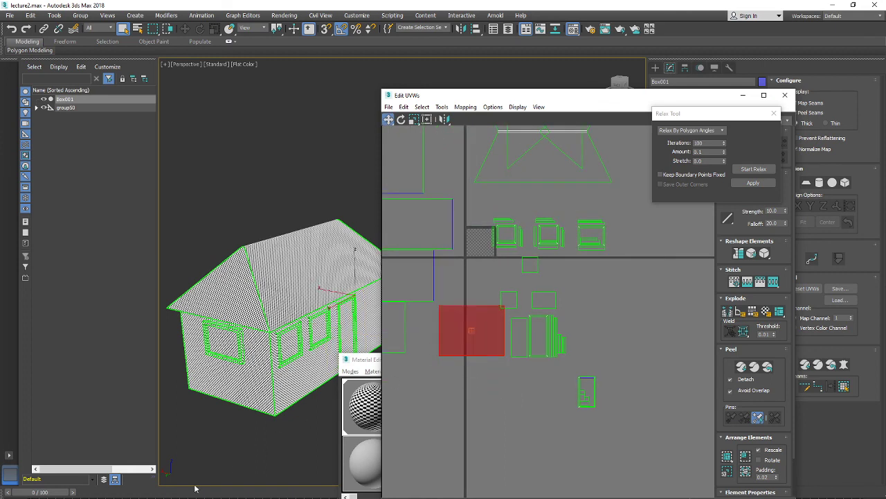
pyautogui.moveTo(103, 498)
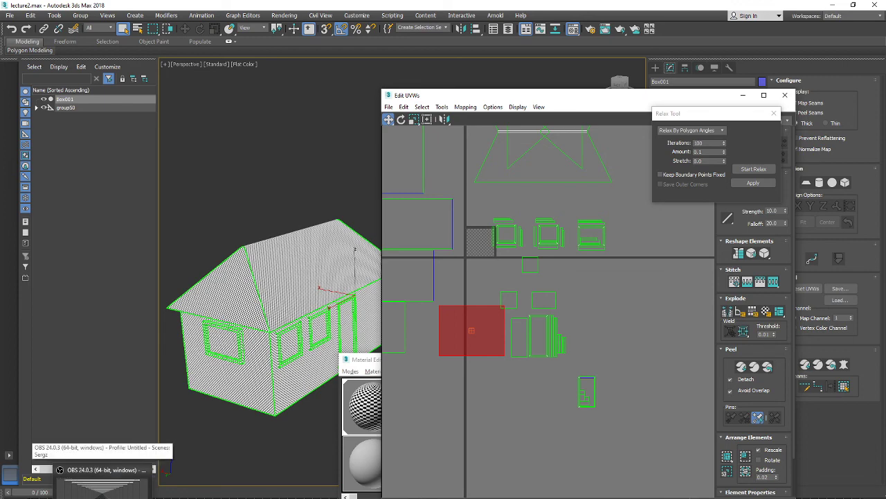
pyautogui.click(102, 484)
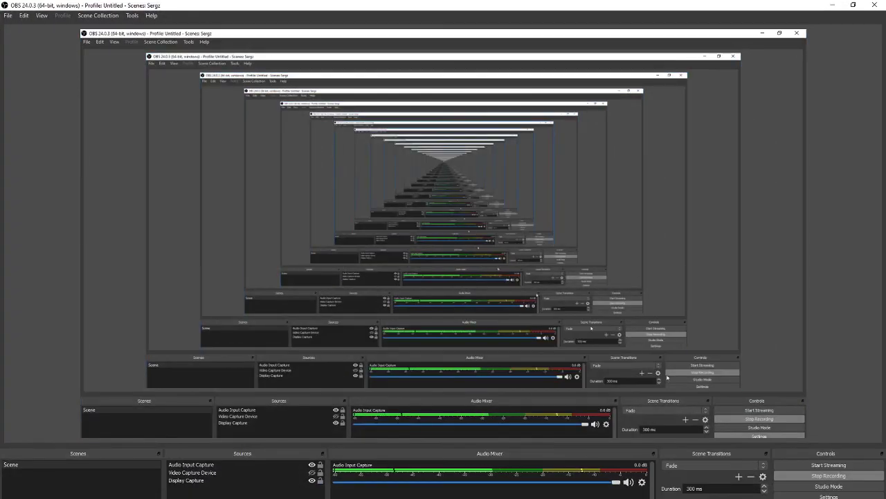